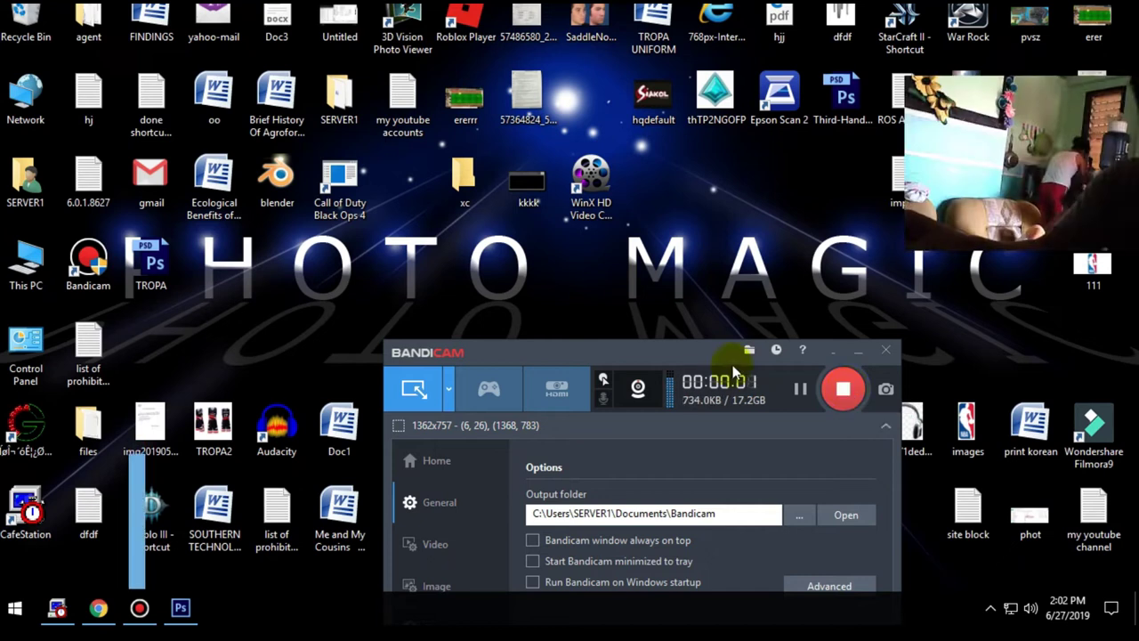
Set the foreground colour to medium green #63a04b in the Color Picker.
click(176, 609)
drag(623, 229, 253, 218)
drag(463, 285, 462, 401)
mouse_move(267, 344)
mouse_down()
mouse_move(371, 334)
mouse_move(300, 315)
mouse_up()
drag(460, 396, 460, 408)
click(335, 325)
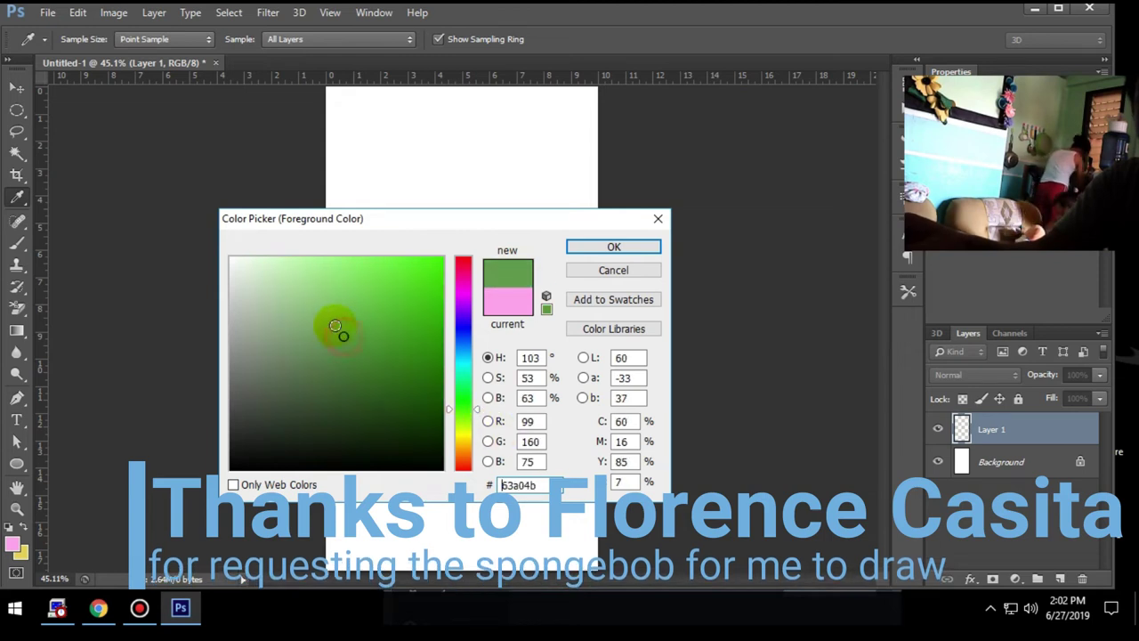
click(612, 247)
key(b)
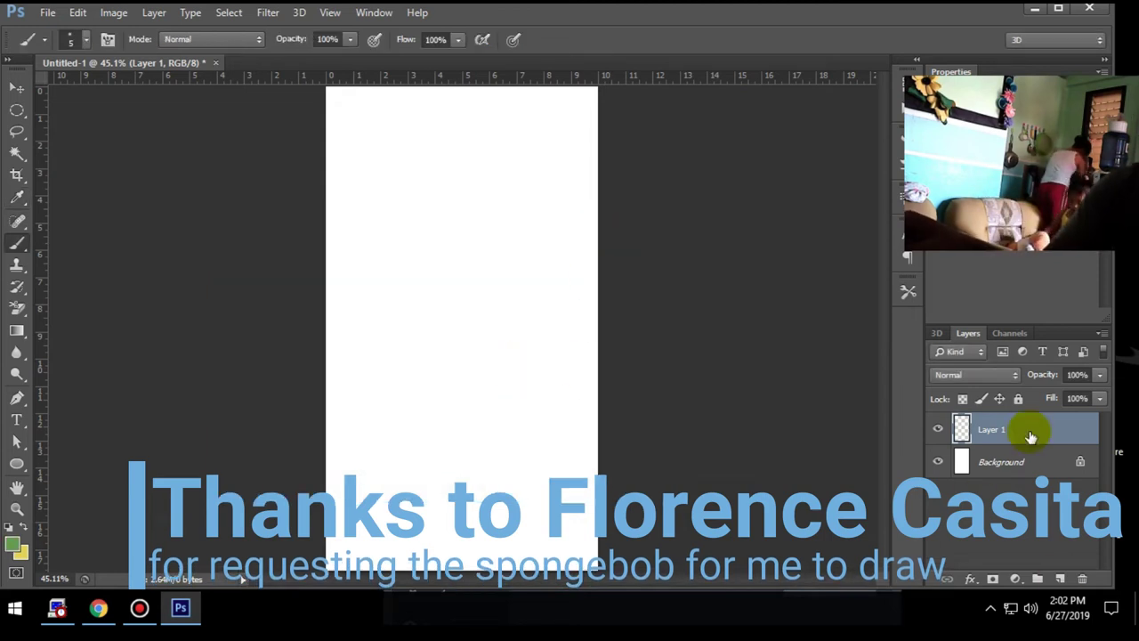
click(1036, 428)
text(EDGES)
Draw a wavy vertical Pen path down the canvas's left side and stroke it green.
key(p)
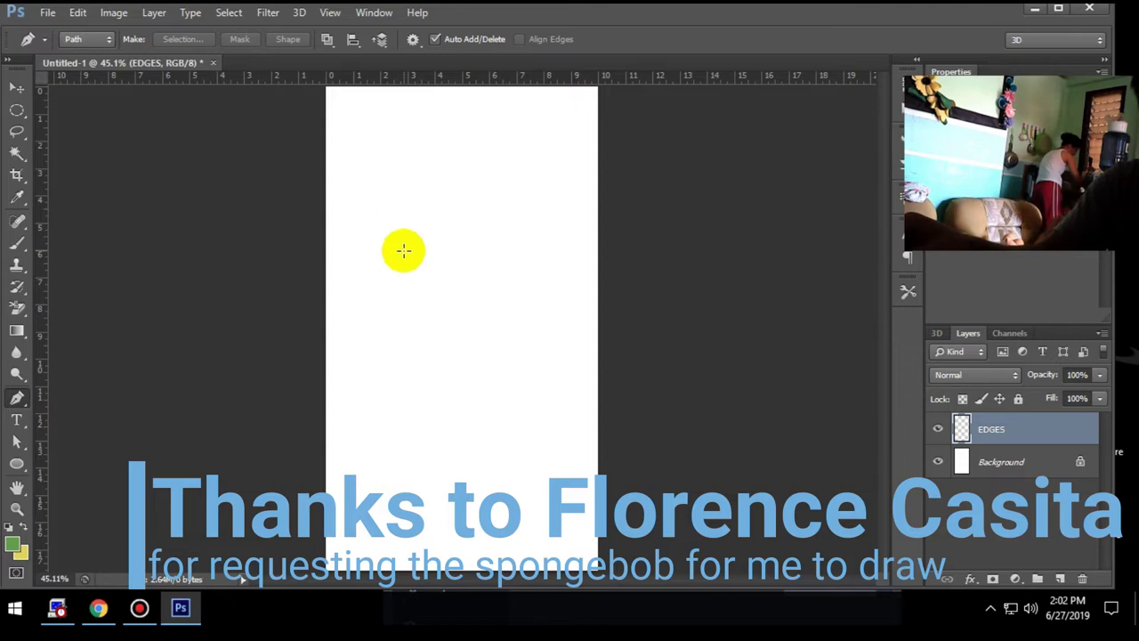
scroll(403, 250, up, 3)
click(359, 237)
scroll(357, 255, up, 2)
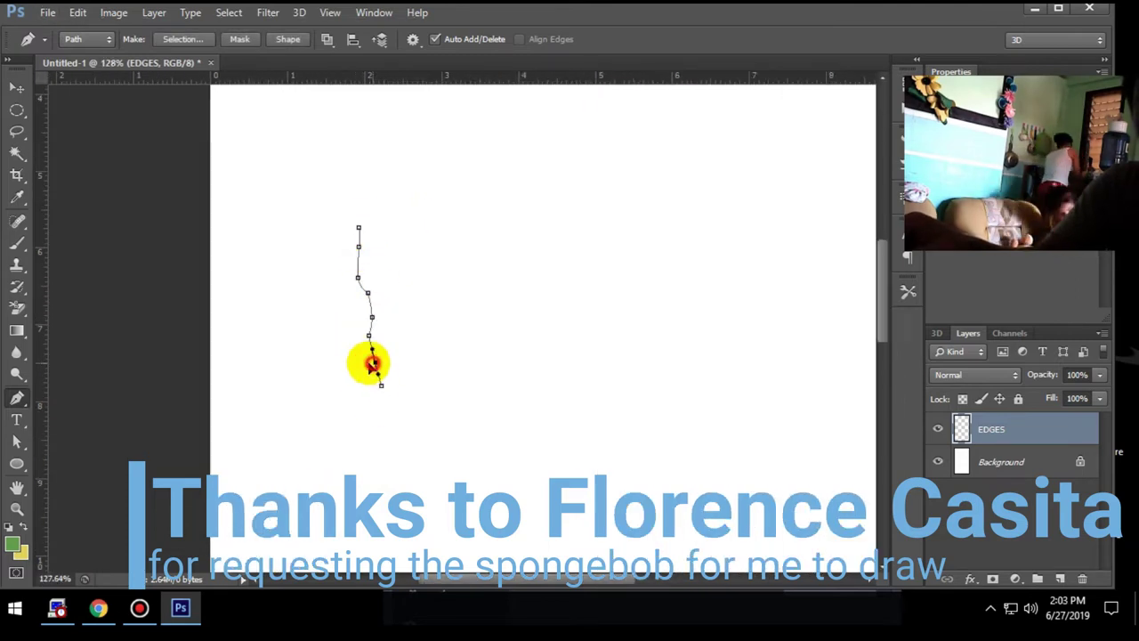
click(375, 392)
drag(465, 382, 419, 295)
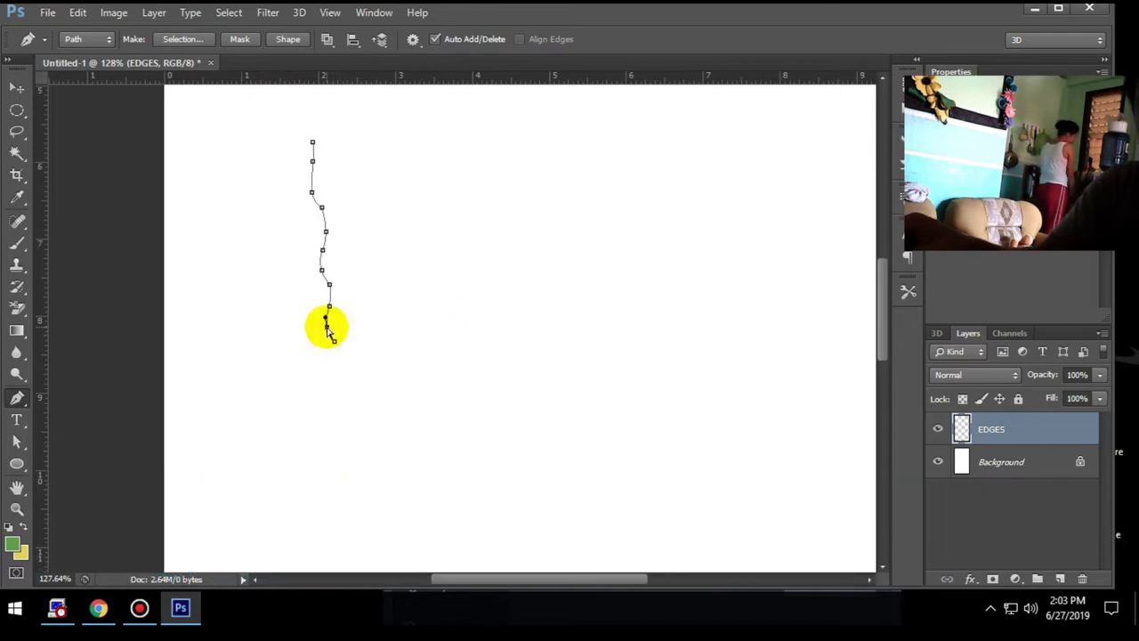
scroll(436, 338, down, 5)
scroll(362, 338, down, 3)
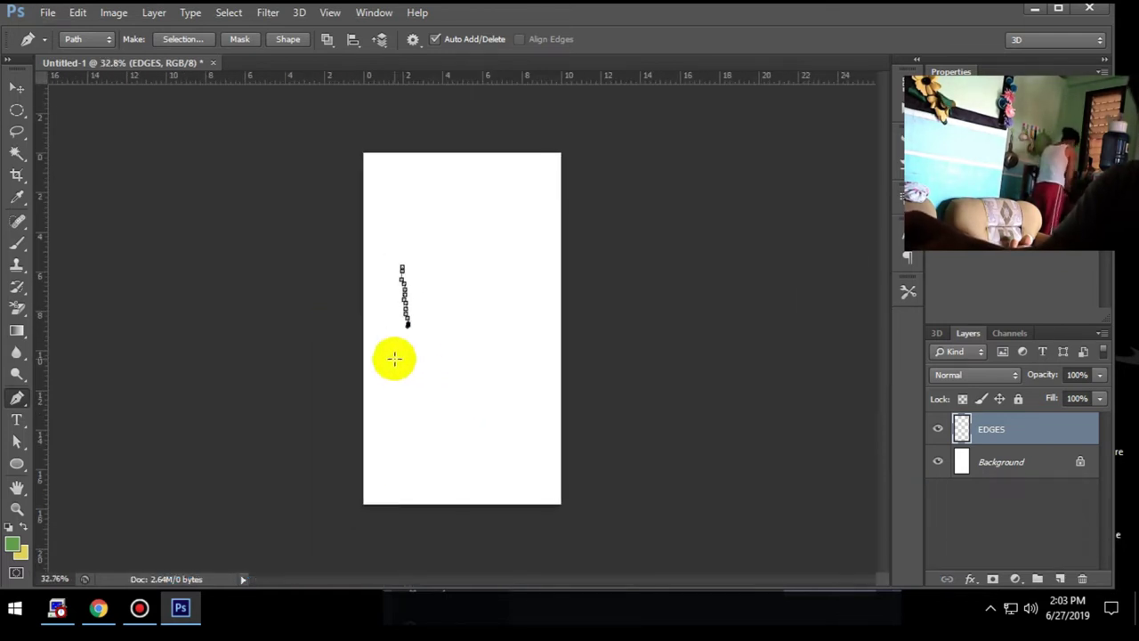
scroll(423, 362, up, 4)
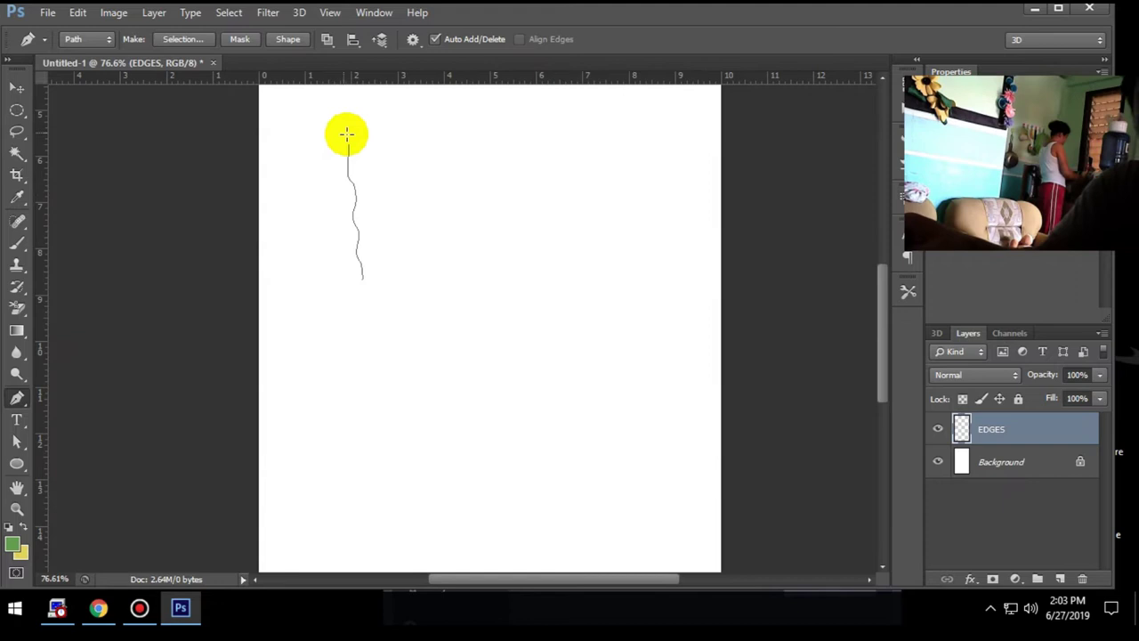
scroll(346, 136, up, 4)
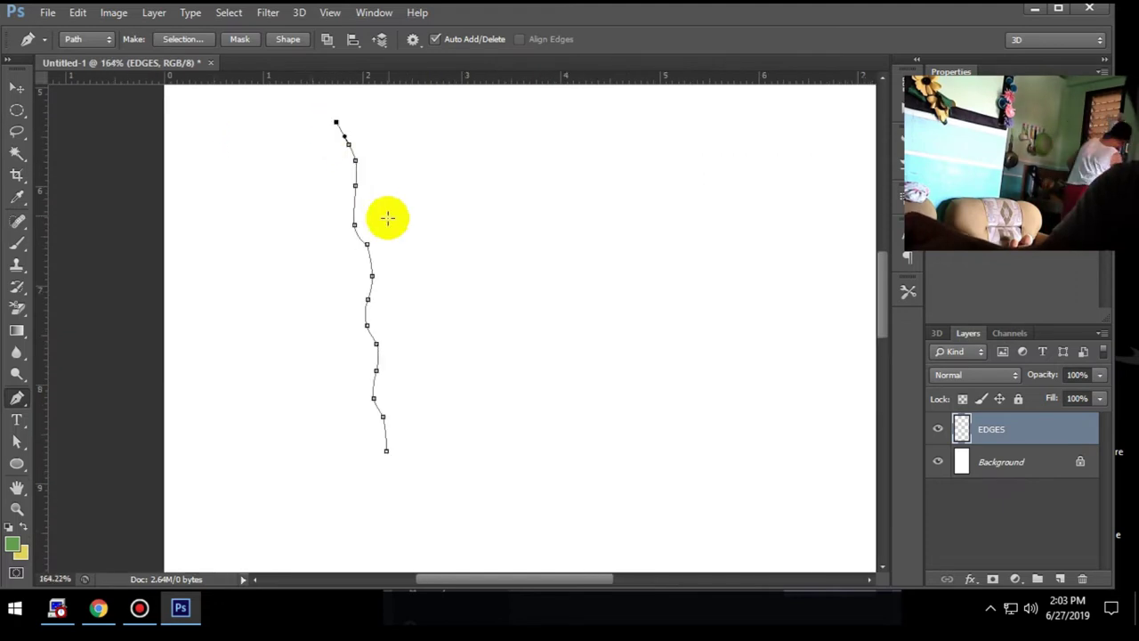
scroll(396, 245, down, 3)
right_click(407, 369)
click(464, 100)
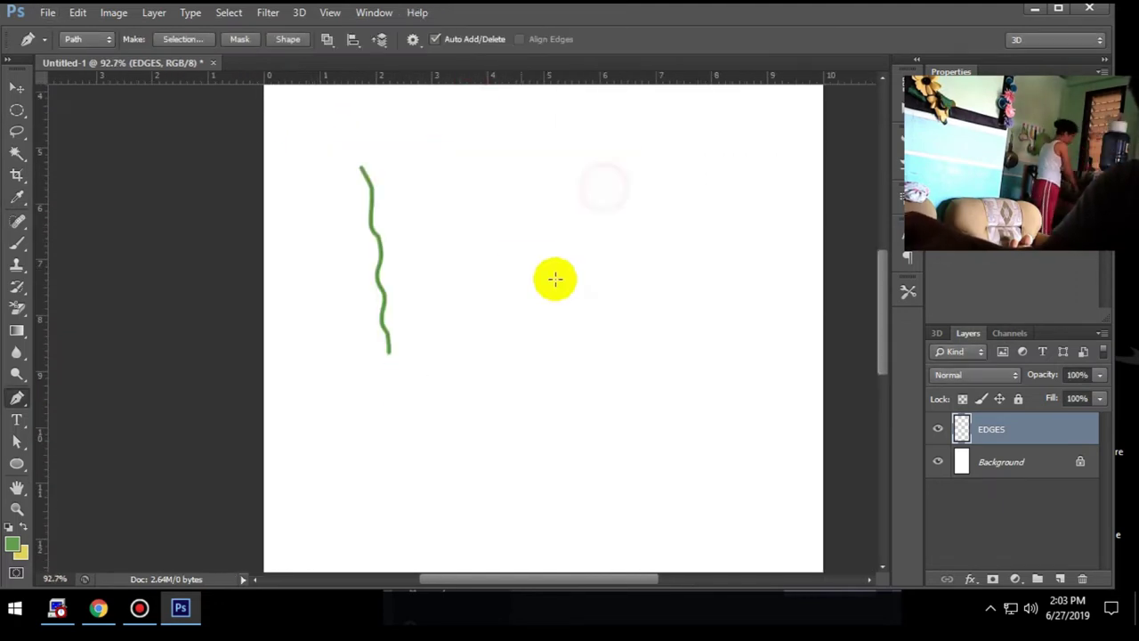
Undo that stroke, re-stroke the left path with the Brush, and hide the path.
right_click(394, 297)
click(455, 231)
key(ctrl+z)
key(b)
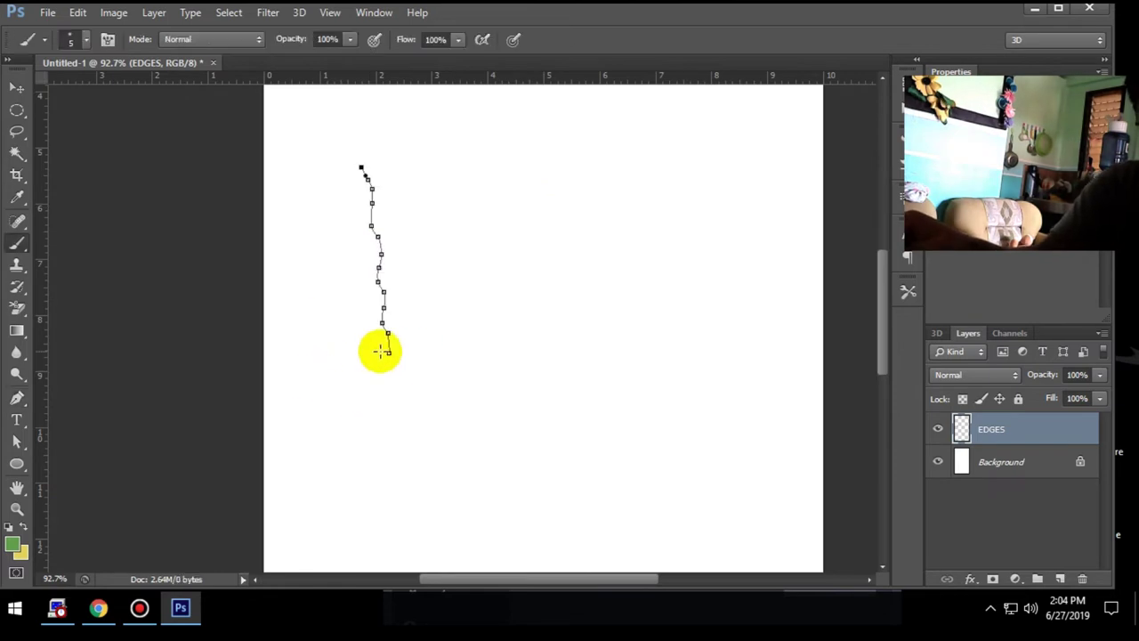
key(p)
right_click(406, 328)
click(483, 318)
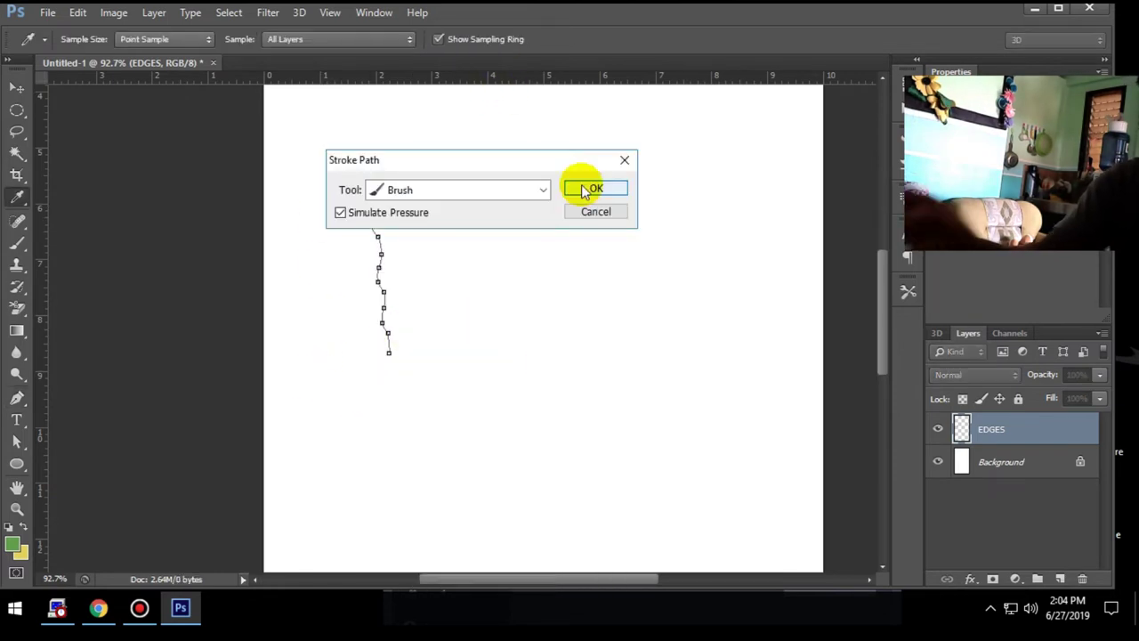
click(572, 185)
key(Return)
click(342, 175)
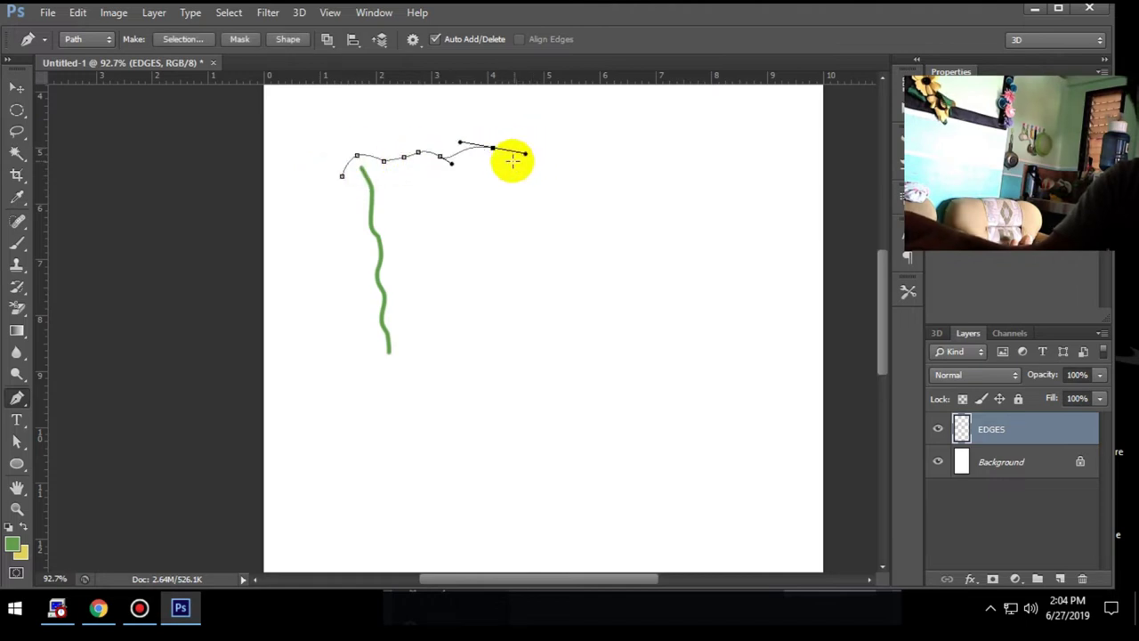
Extend the path in a wavy curve across the top and down the right side.
drag(489, 153, 523, 157)
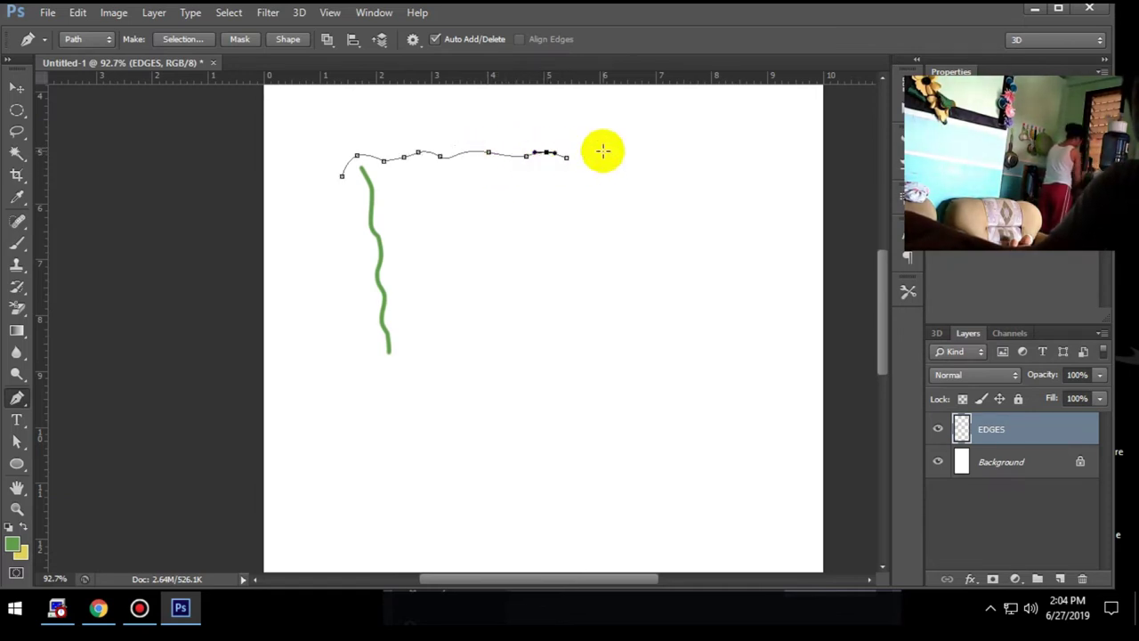
click(593, 215)
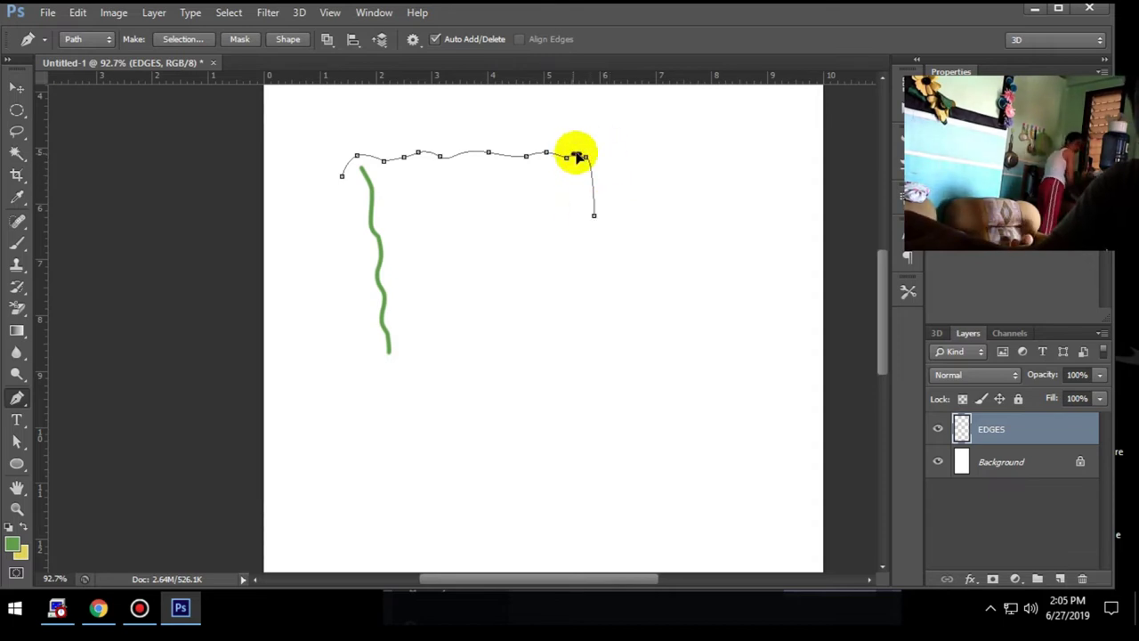
drag(590, 232, 592, 214)
scroll(594, 240, up, 2)
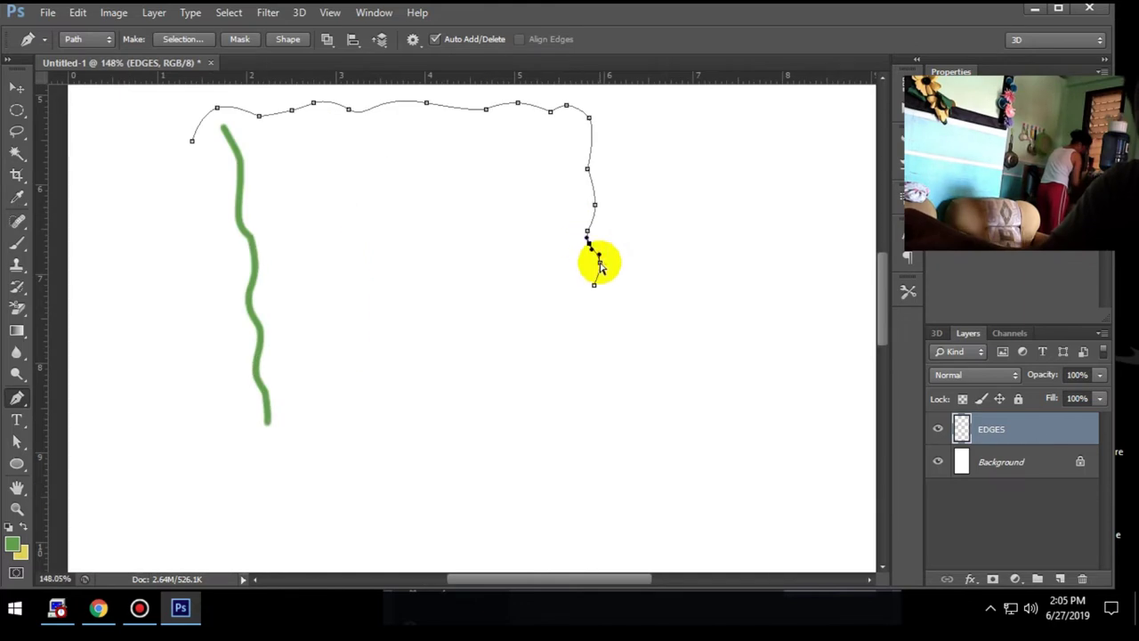
scroll(580, 369, down, 1)
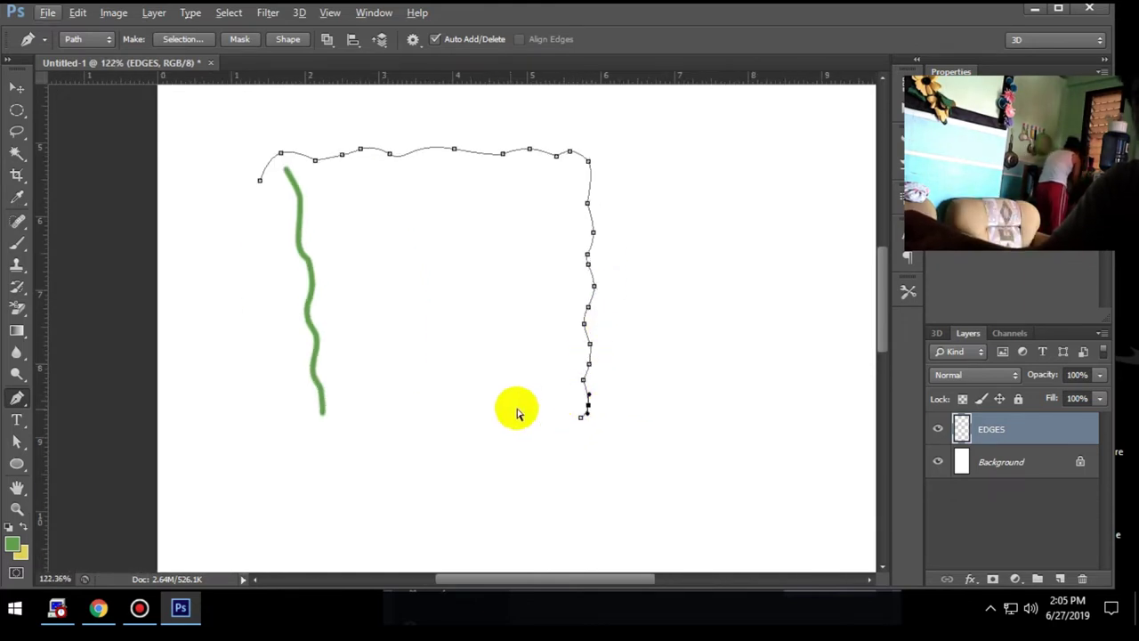
Reshape the path with Perspective and Warp so it tapers toward the bottom.
right_click(537, 311)
click(570, 371)
right_click(630, 402)
click(587, 214)
right_click(481, 352)
click(538, 173)
drag(593, 416, 569, 420)
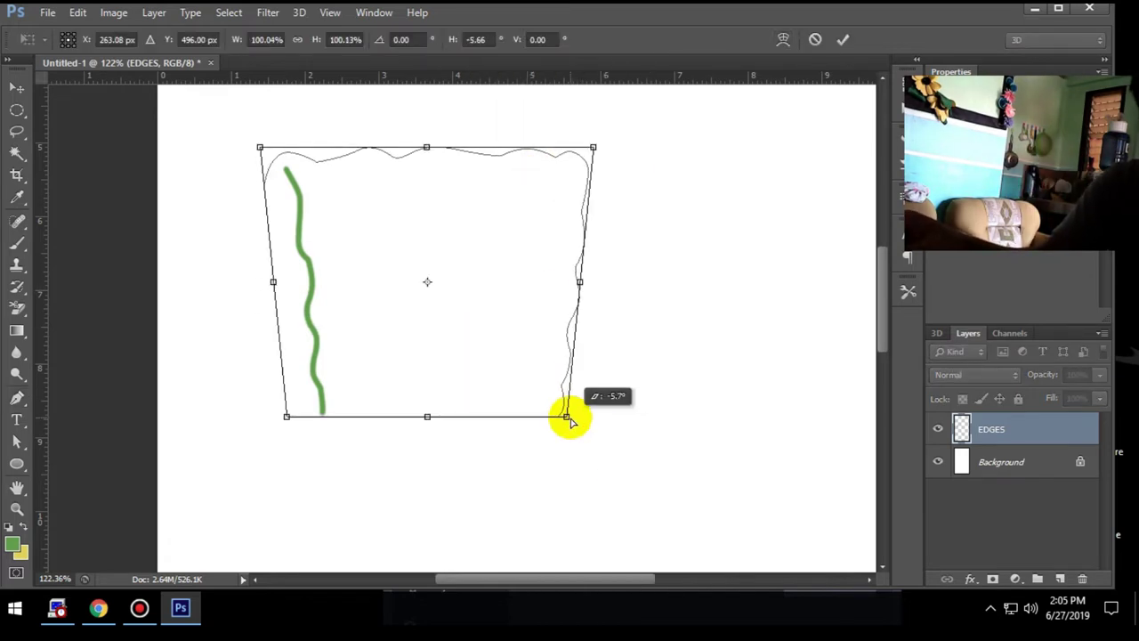
right_click(293, 192)
click(343, 325)
drag(268, 237, 247, 220)
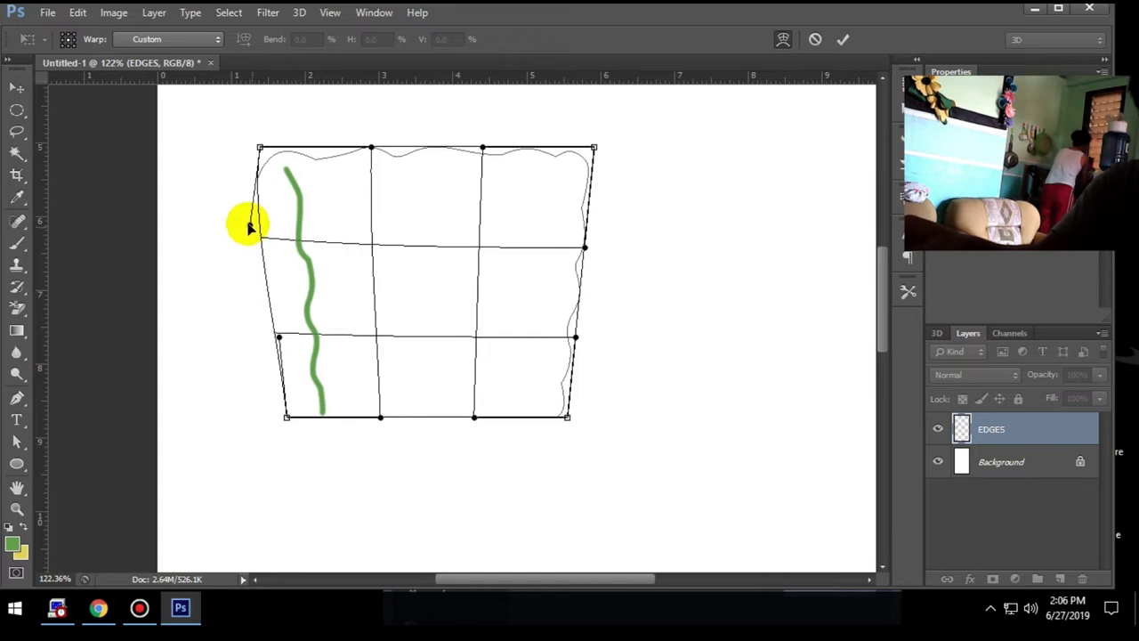
drag(293, 174, 302, 142)
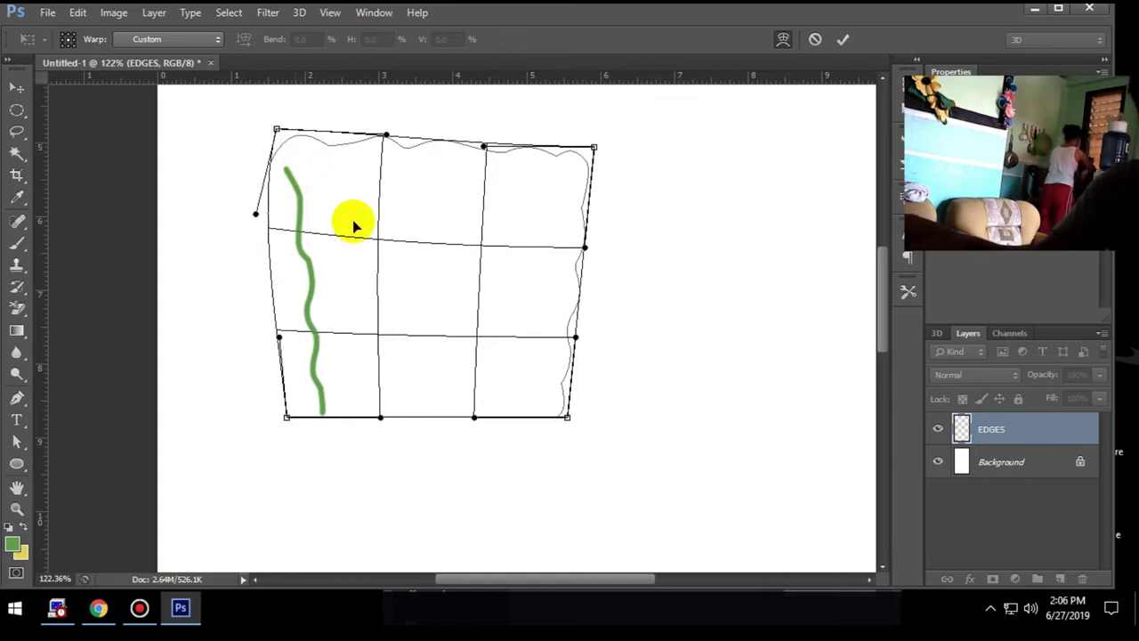
key(Return)
Stroke the reshaped top-and-right path in green with the brush.
key(p)
right_click(517, 273)
click(578, 104)
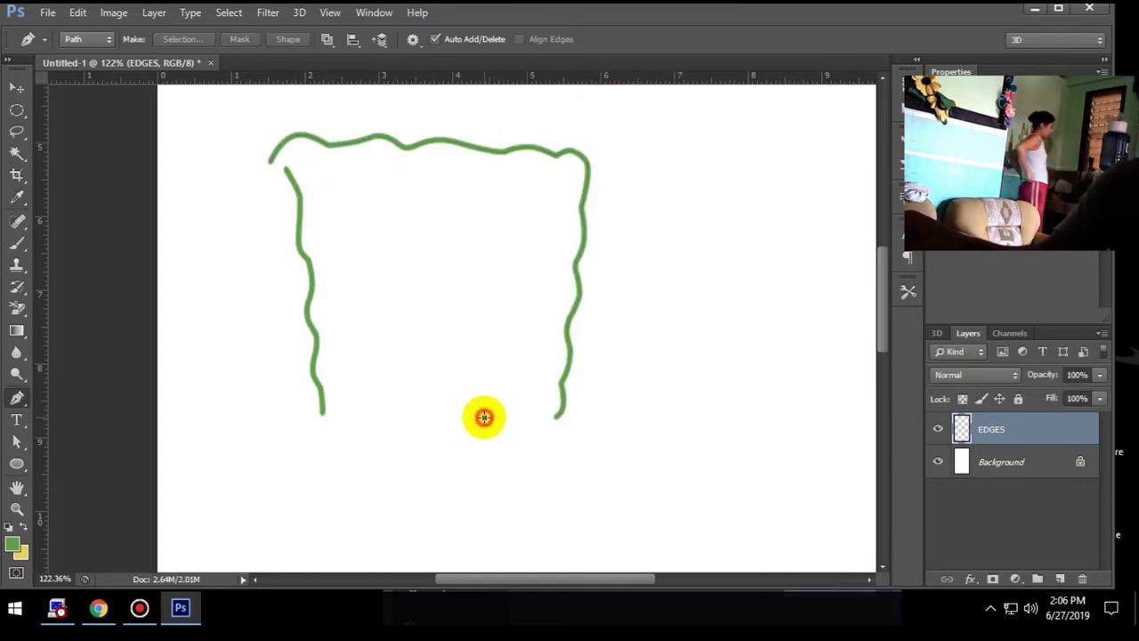
Pen a wavy bottom edge leftward from the right line's end and stroke it green.
click(559, 414)
scroll(556, 416, up, 3)
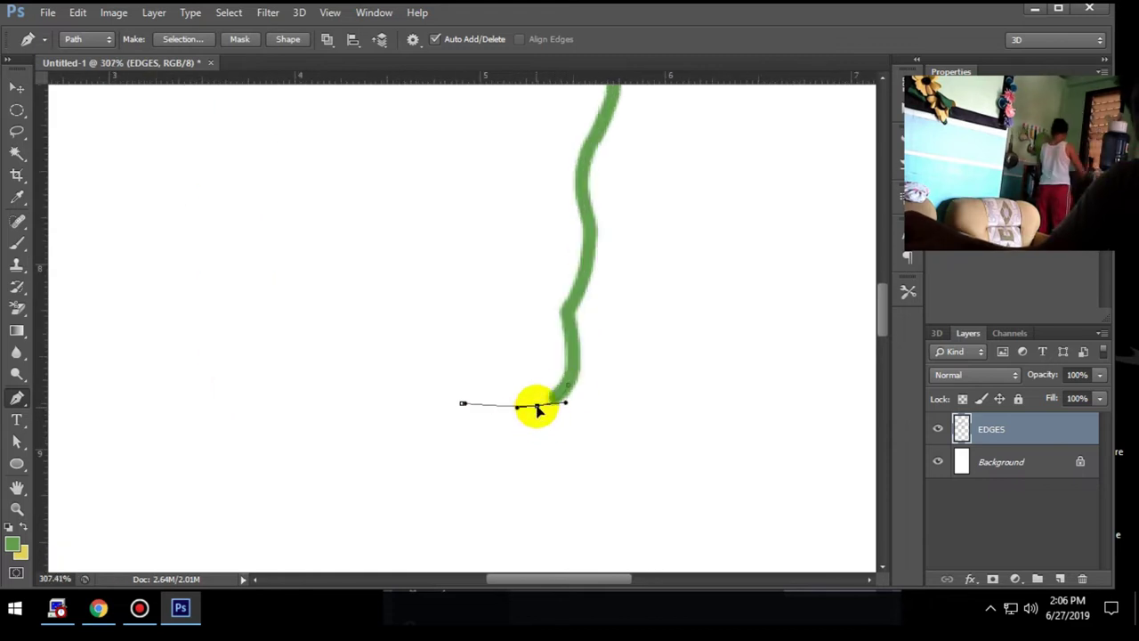
scroll(386, 415, down, 3)
scroll(383, 402, down, 2)
click(419, 402)
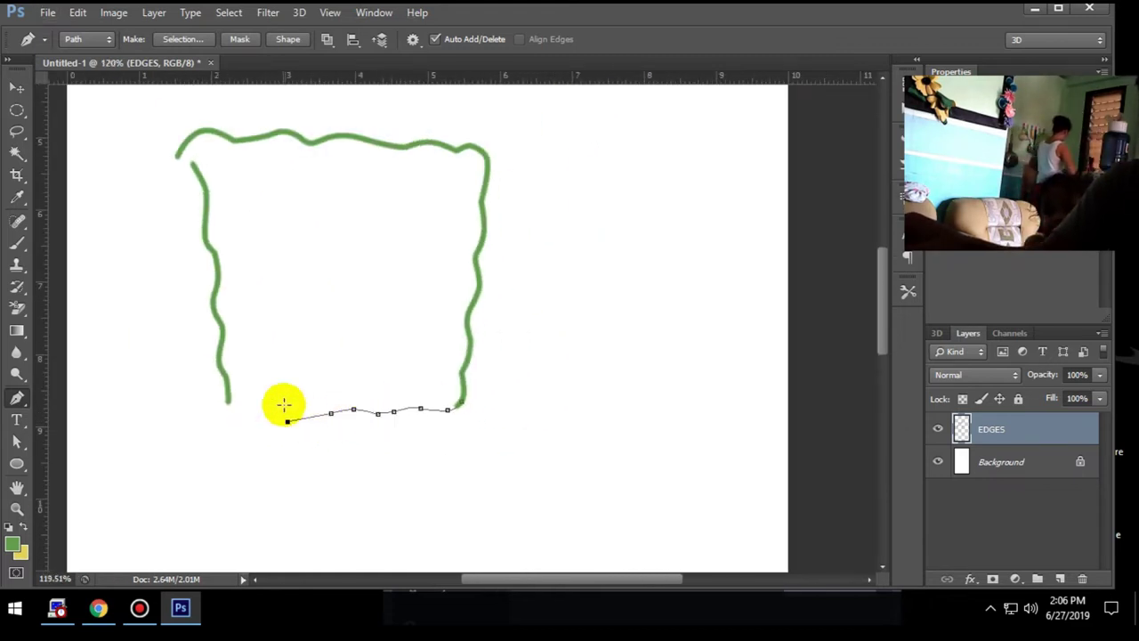
click(251, 416)
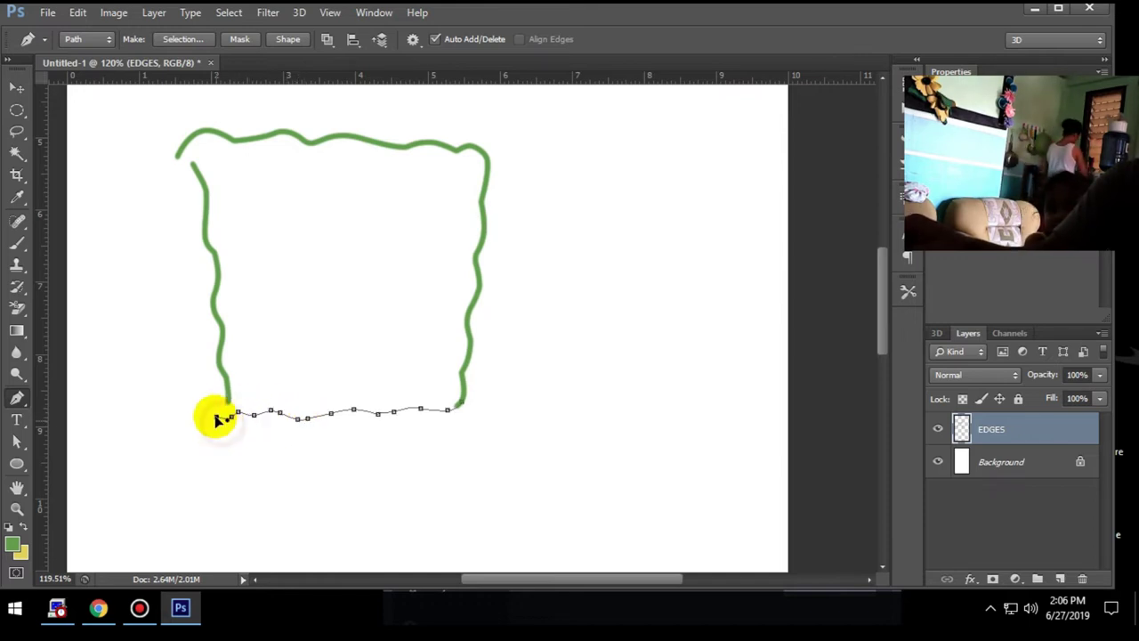
right_click(210, 392)
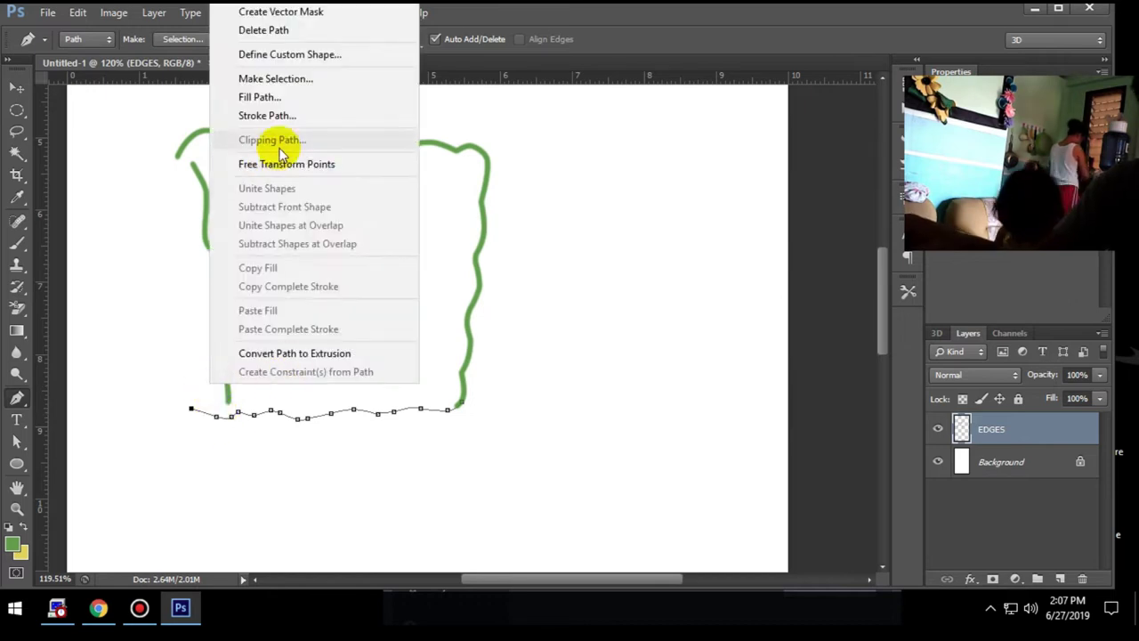
click(258, 115)
key(Return)
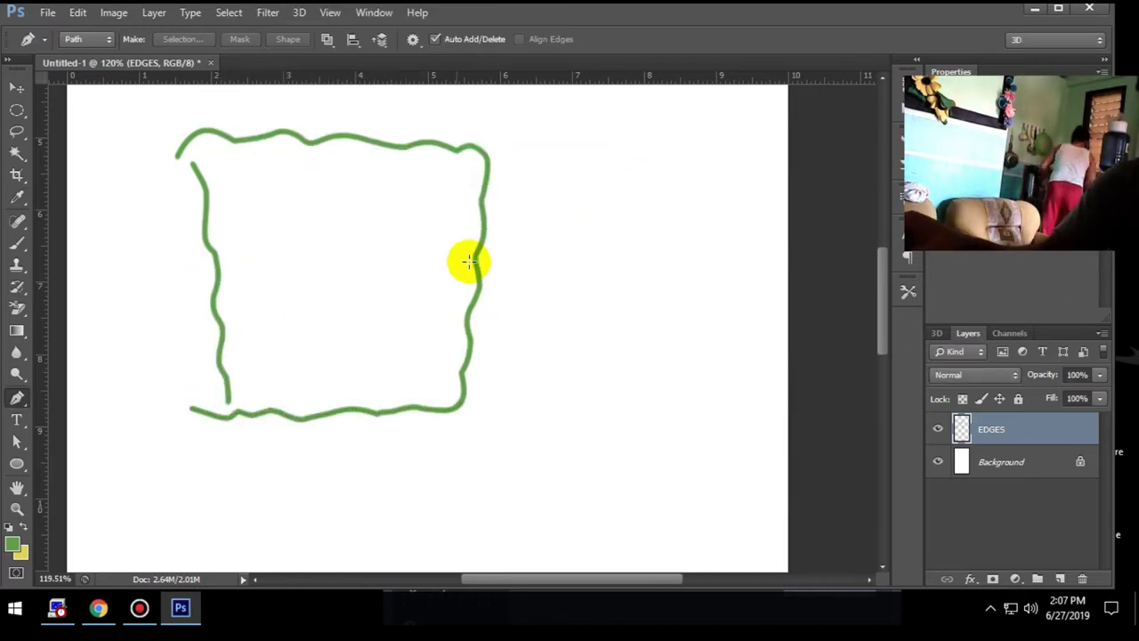
Narrow the green frame with Free Transform and shift it slightly right.
key(ctrl+t)
drag(489, 274, 466, 273)
key(Return)
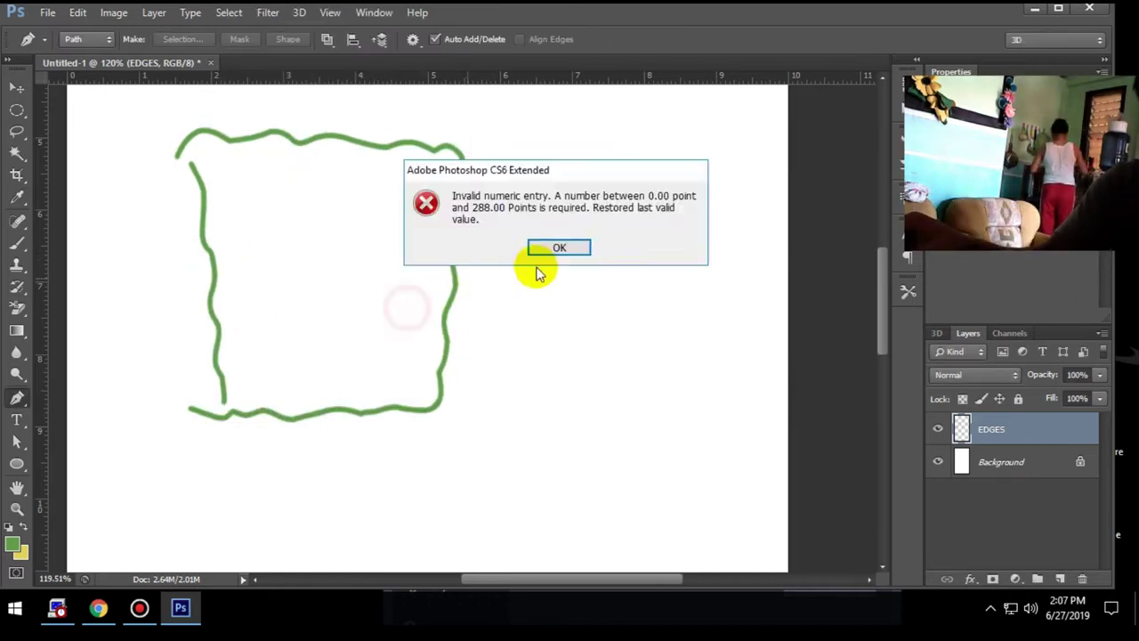
click(539, 254)
key(v)
mouse_move(419, 307)
mouse_down()
mouse_move(463, 307)
mouse_move(442, 307)
mouse_up()
key(p)
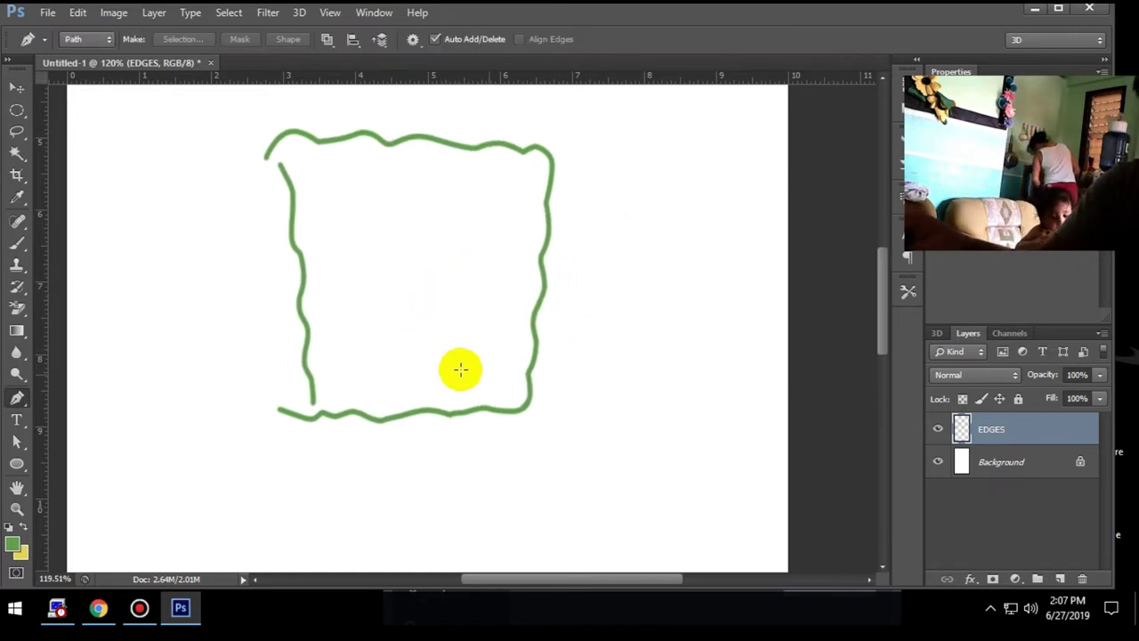
click(13, 540)
Restore green and trace a second wavy left-side line, stroking it green.
click(610, 247)
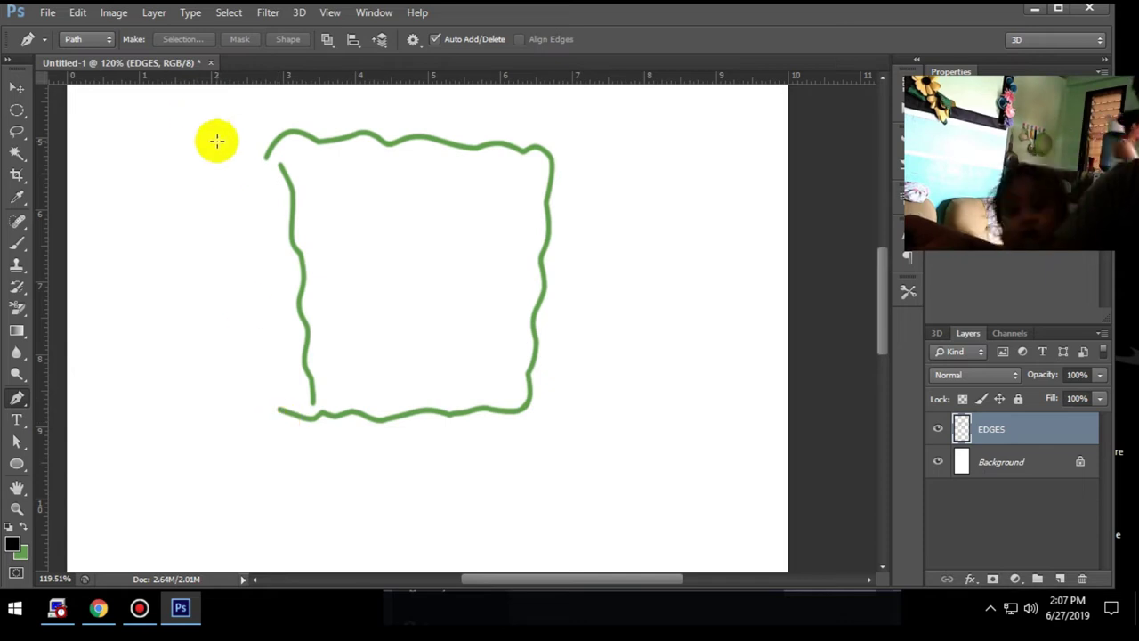
key(x)
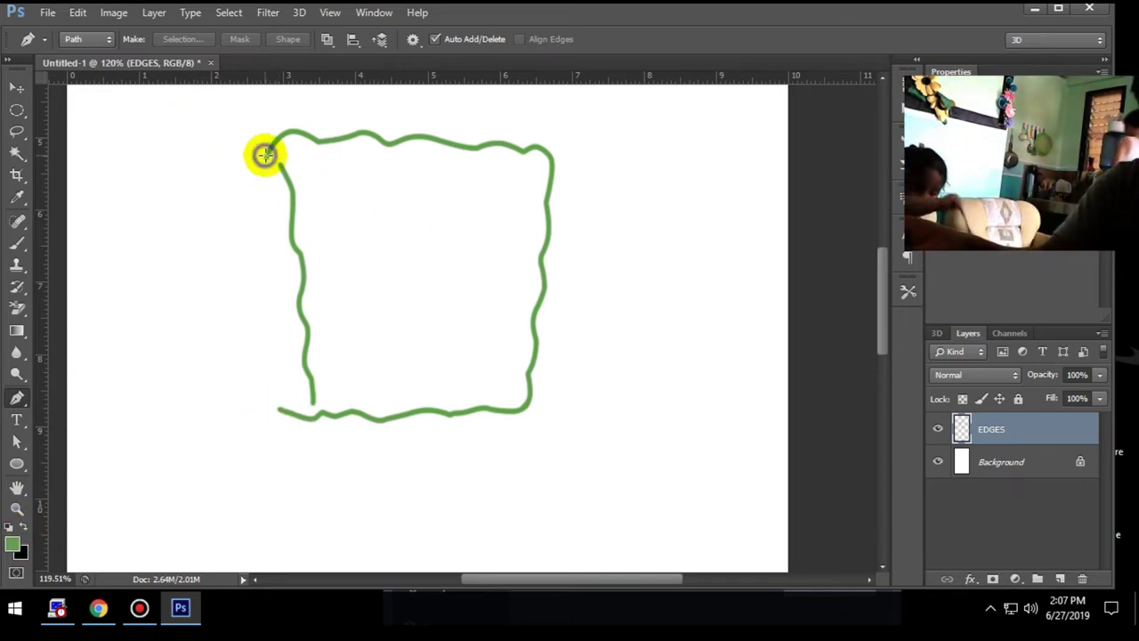
click(266, 154)
drag(244, 189, 248, 184)
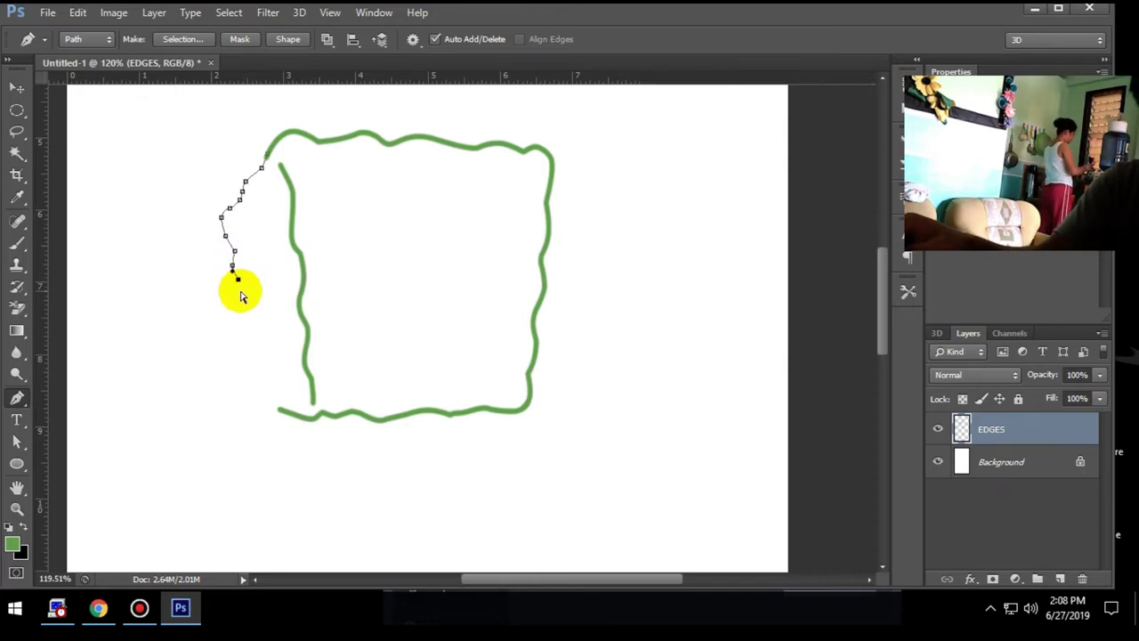
click(241, 308)
click(242, 321)
click(250, 340)
click(253, 352)
right_click(281, 353)
click(353, 324)
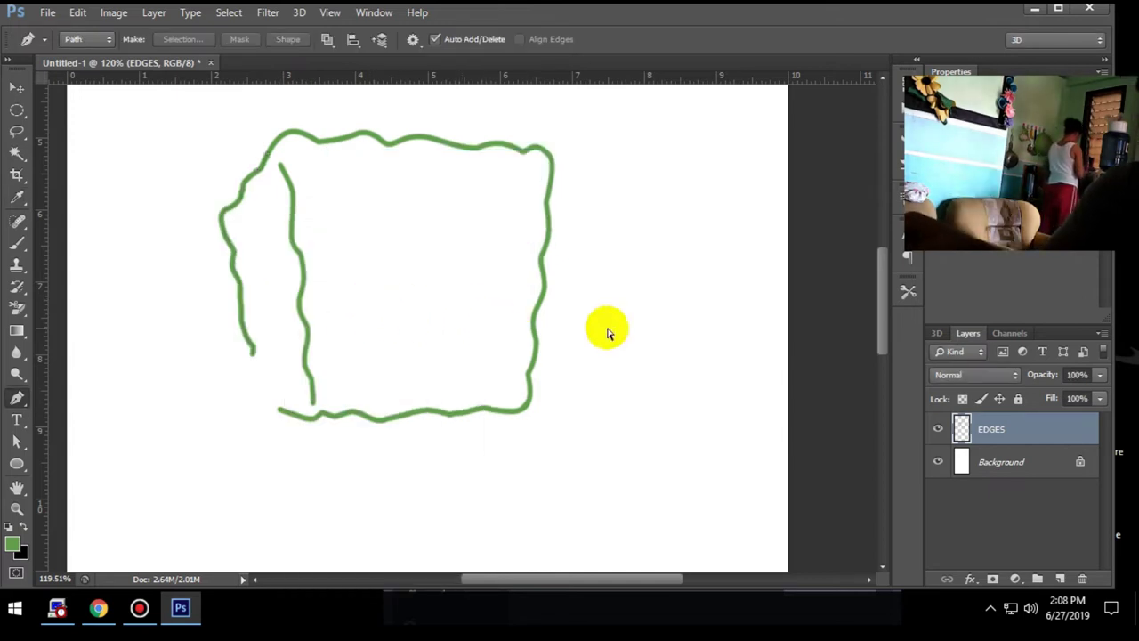
Set the foreground colour to pale yellow-green d6f276.
click(11, 543)
click(286, 257)
click(464, 434)
click(318, 265)
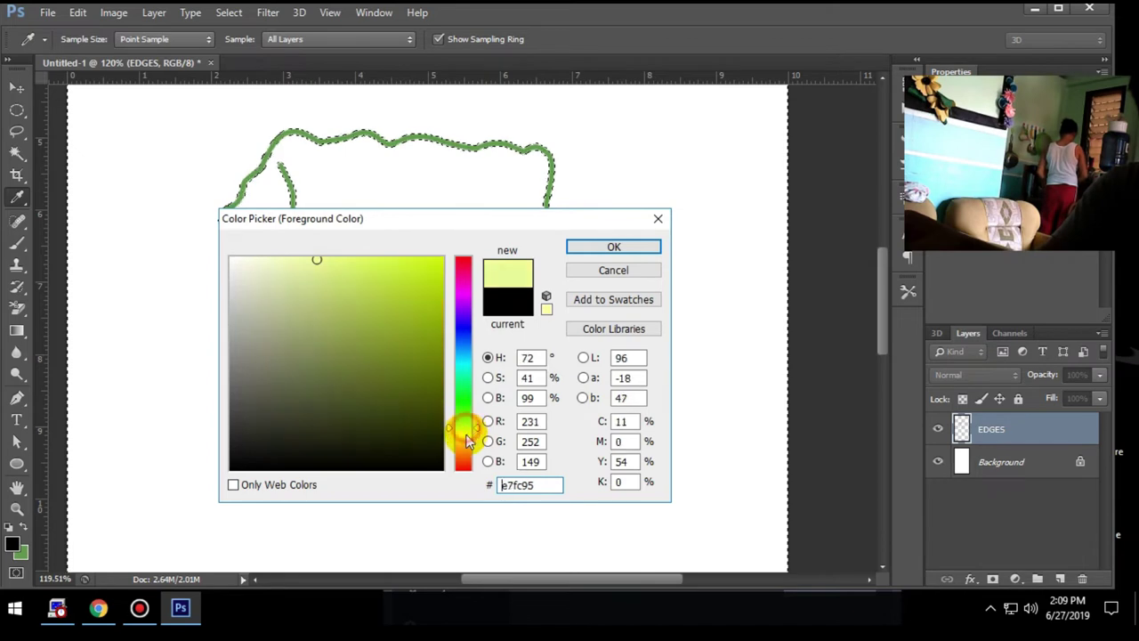
drag(338, 260, 320, 260)
click(464, 426)
click(338, 265)
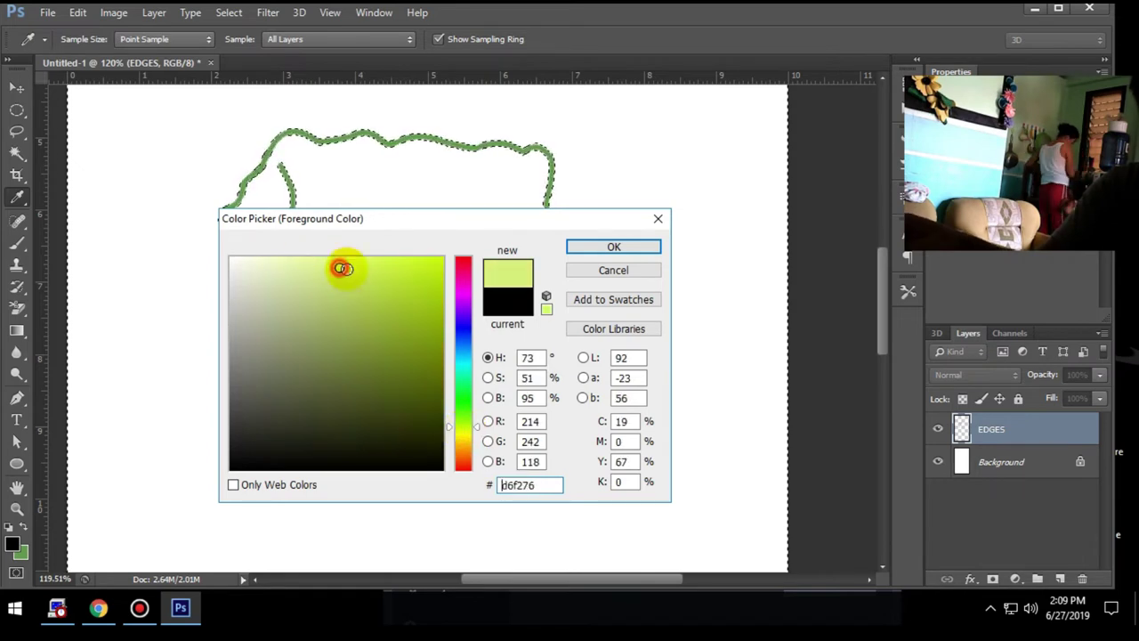
click(587, 247)
key(p)
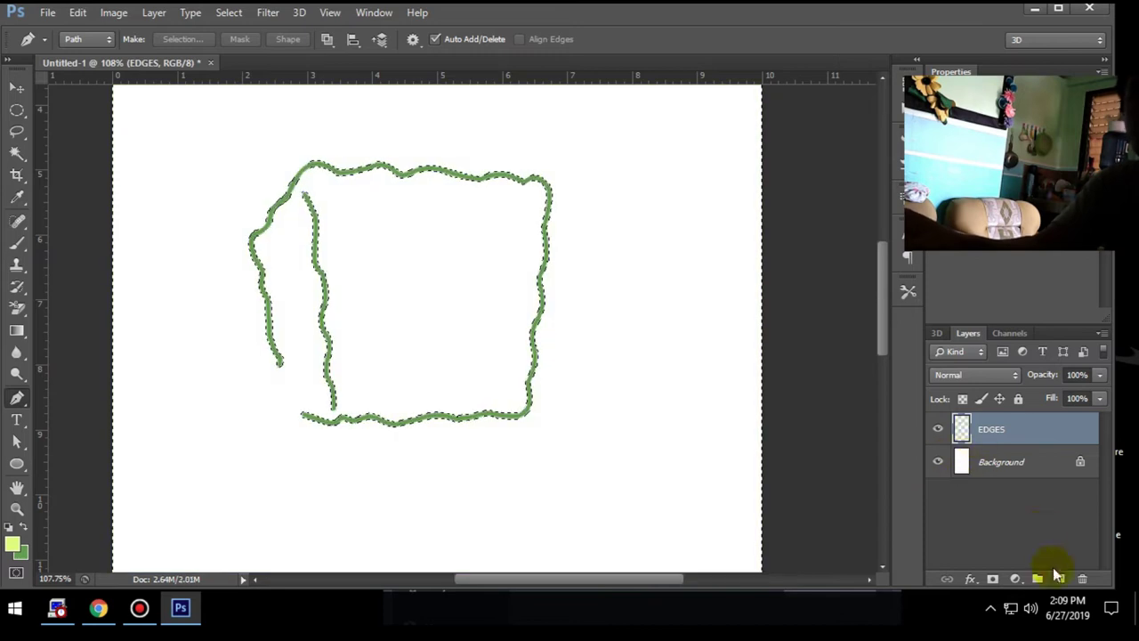
Duplicate EDGES as EDGES copy at the top of the stack and add an empty layer.
click(1059, 578)
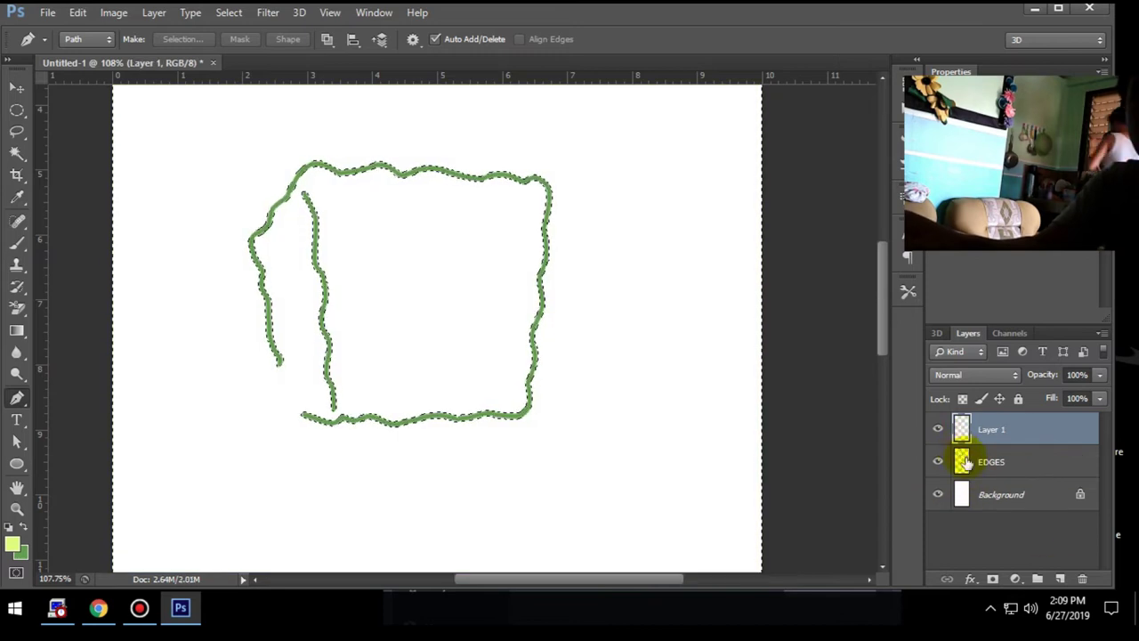
click(987, 462)
key(ctrl+shift+j)
mouse_move(974, 464)
mouse_down()
mouse_move(985, 431)
mouse_move(1082, 579)
mouse_up()
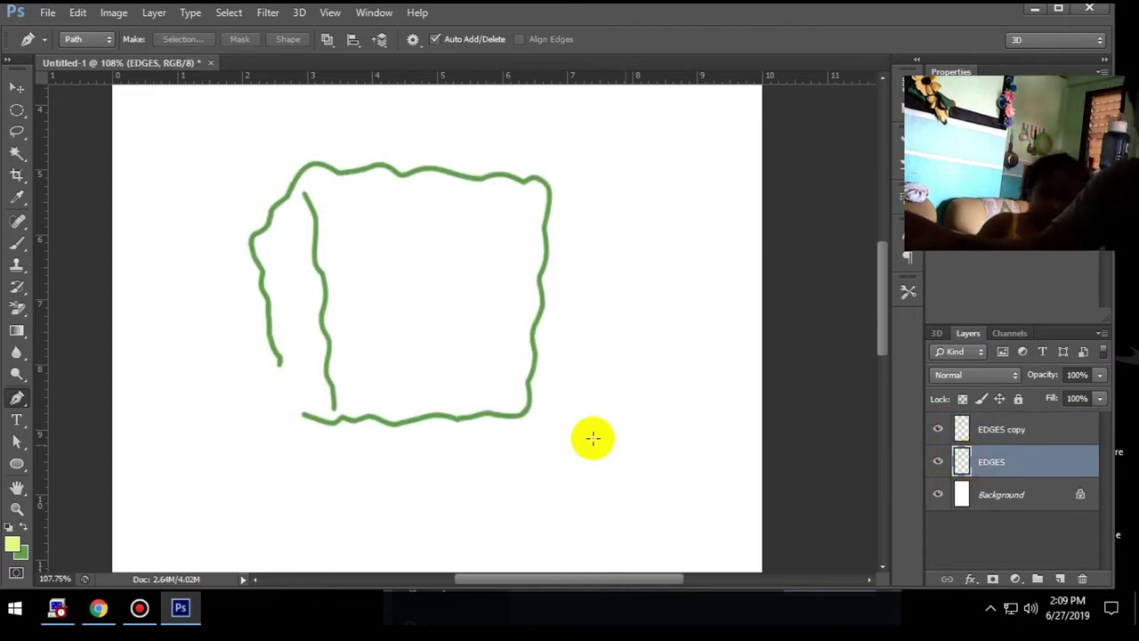
click(988, 429)
key(ctrl+d)
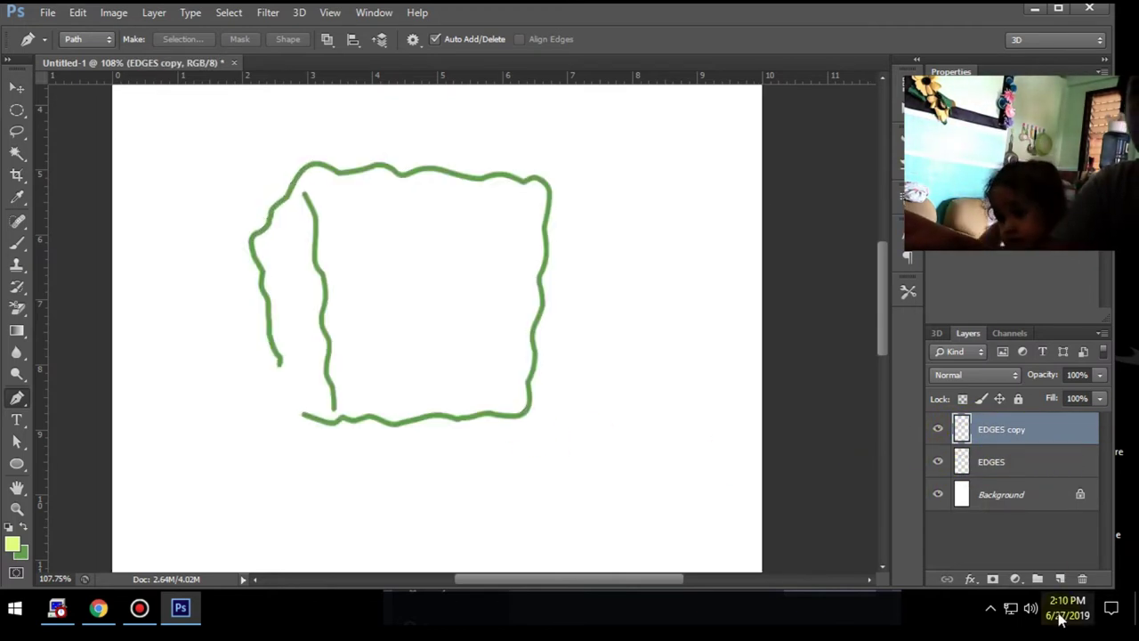
key(ctrl+shift+alt+n)
Fill the new layer with yellow-green, place it under EDGES copy, and merge them.
key(alt+BackSpace)
drag(990, 429, 1004, 460)
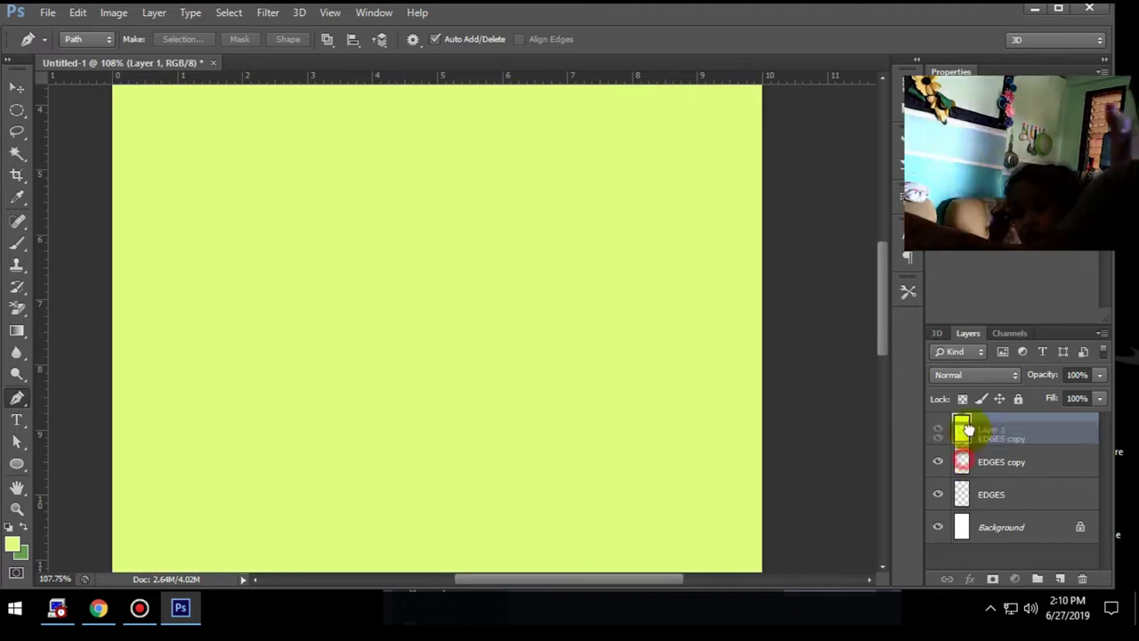
shift+click(1001, 429)
key(ctrl+e)
scroll(280, 369, up, 4)
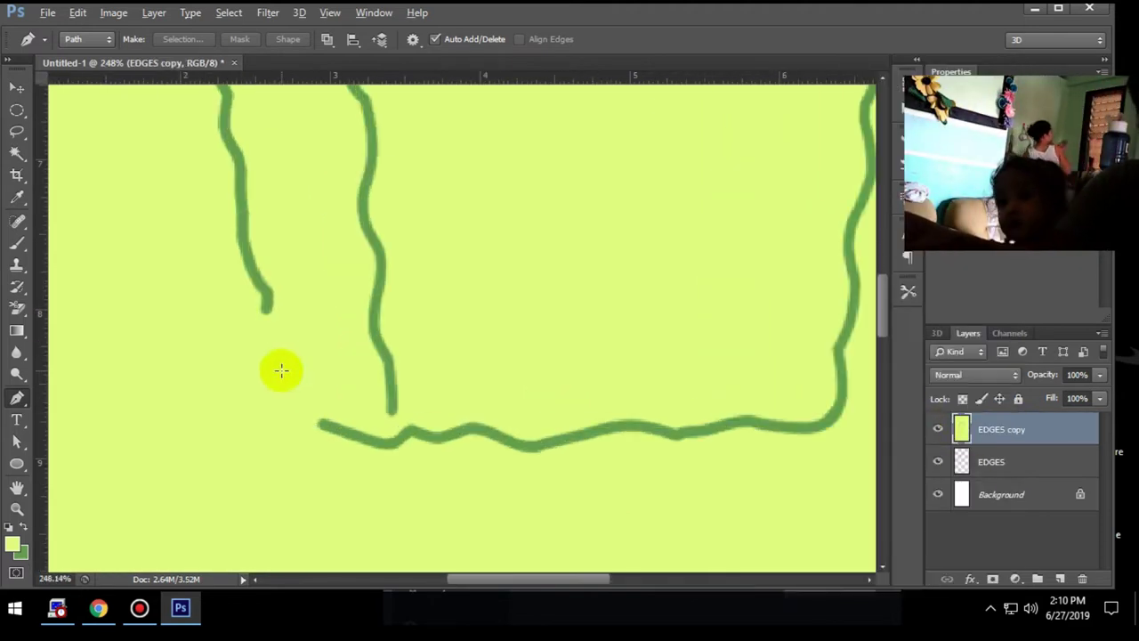
scroll(364, 382, down, 3)
scroll(356, 342, up, 3)
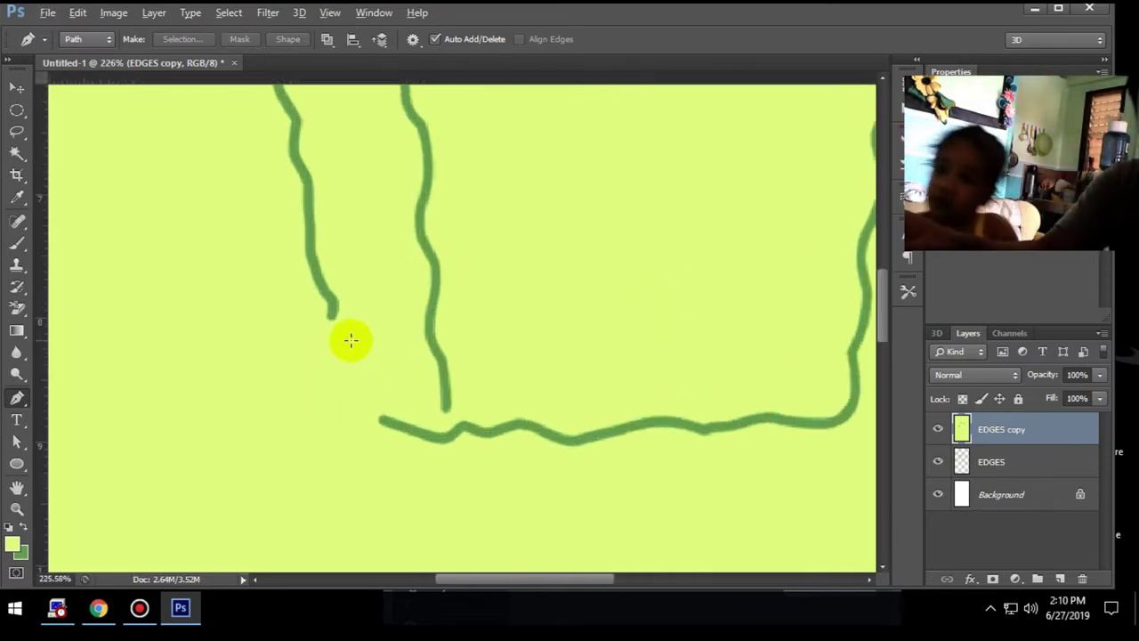
On a new layer, paint black marks at the left edge's end, then erase them.
click(1060, 579)
key(o)
key(b)
click(317, 312)
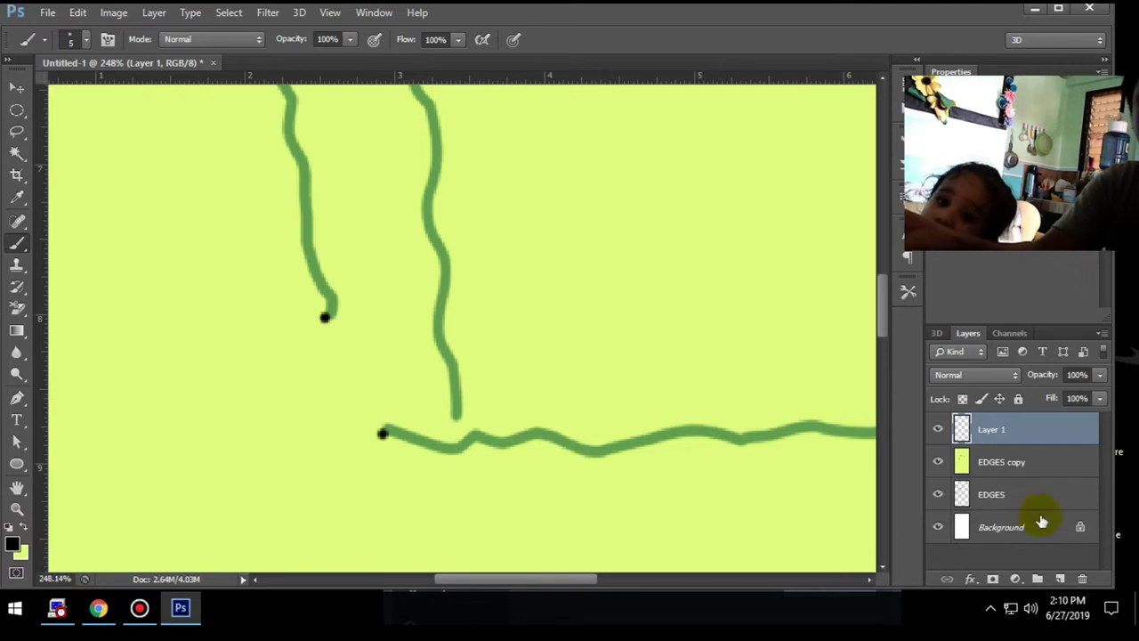
key(p)
drag(313, 261, 478, 270)
key(ctrl+Return)
key(Delete)
key(ctrl+d)
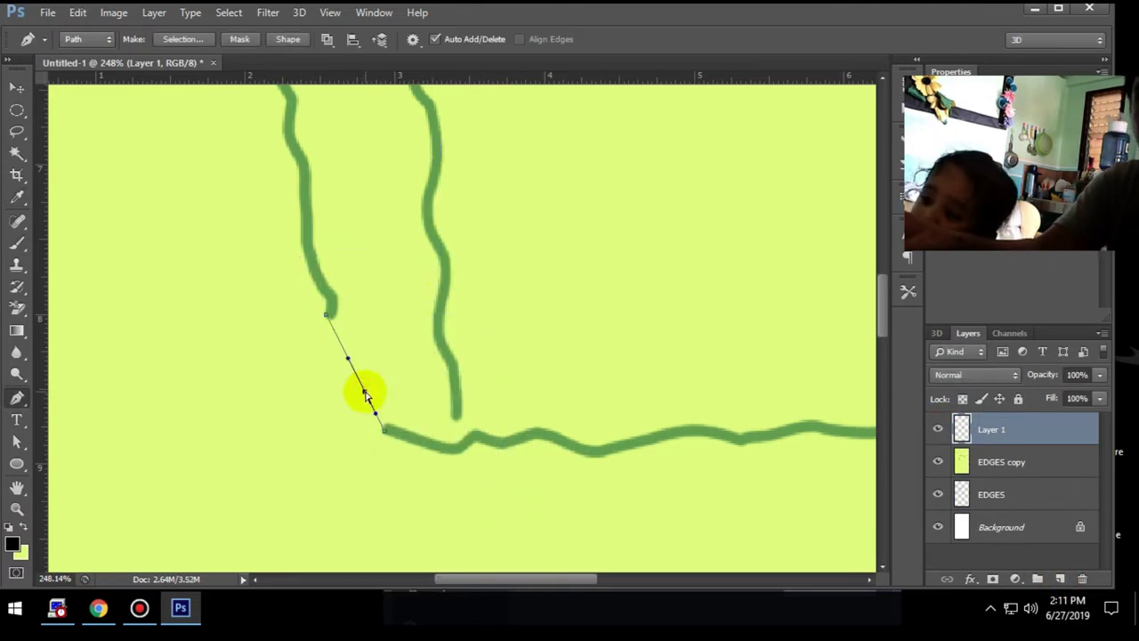
Stroke a small closed rounded-triangle path at the body's lower left in thick black.
drag(339, 459, 360, 456)
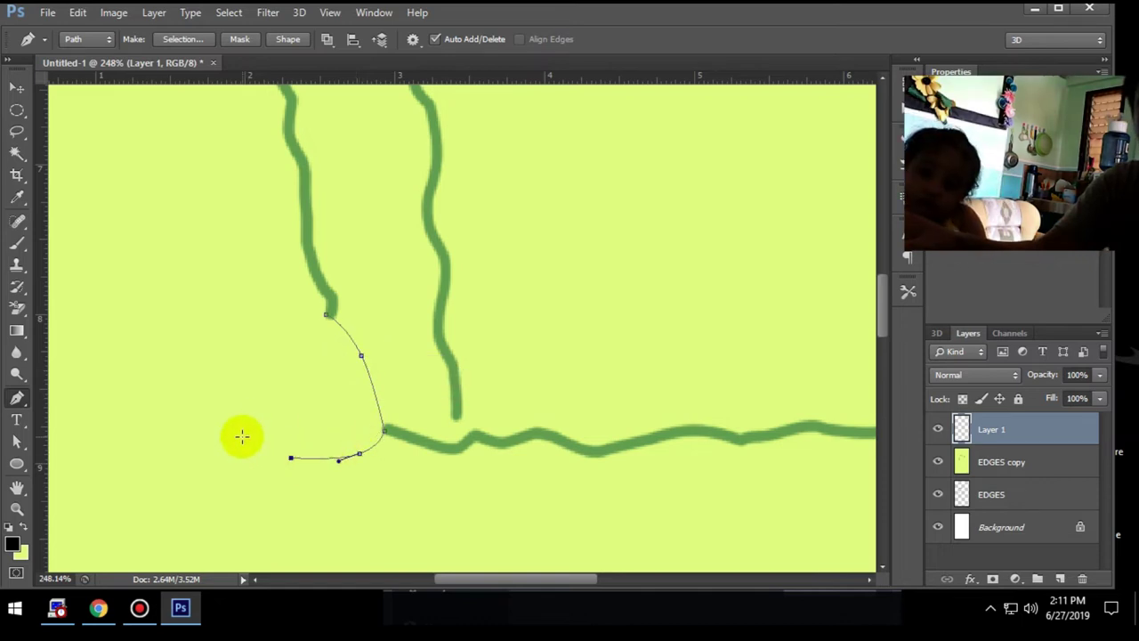
scroll(249, 436, down, 5)
scroll(267, 445, up, 5)
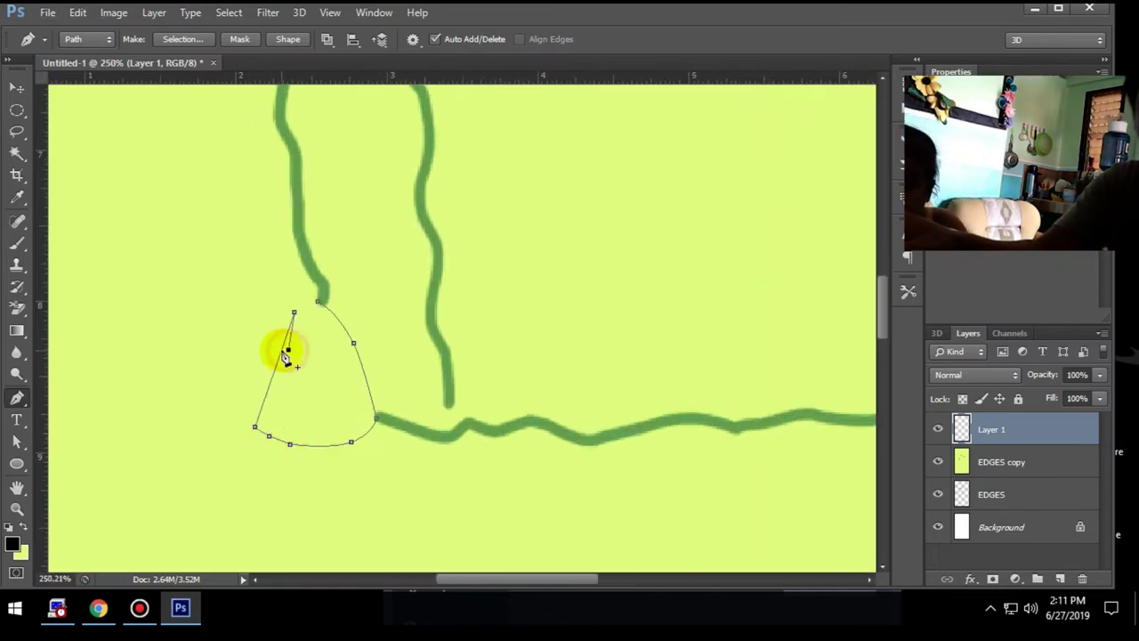
scroll(287, 335, up, 4)
right_click(330, 300)
click(373, 418)
click(570, 187)
scroll(427, 376, down, 8)
scroll(635, 415, down, 2)
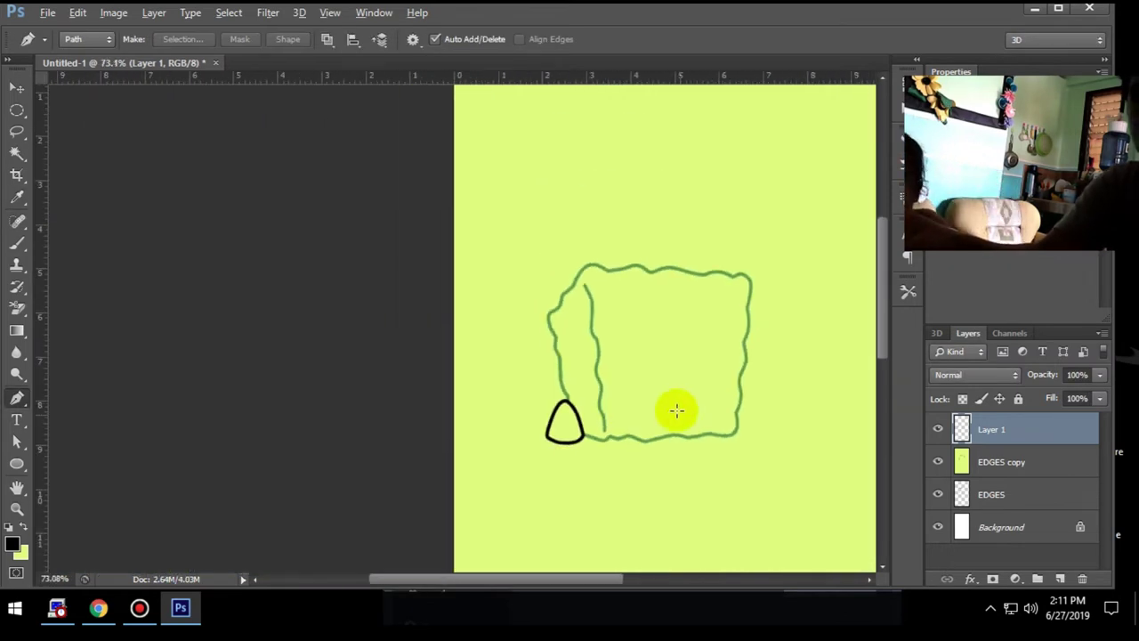
Start a Free Transform on the EDGES copy layer for warping.
click(1001, 462)
key(ctrl+t)
right_click(610, 316)
Try warping the body outline to the right, then cancel the warp.
click(631, 440)
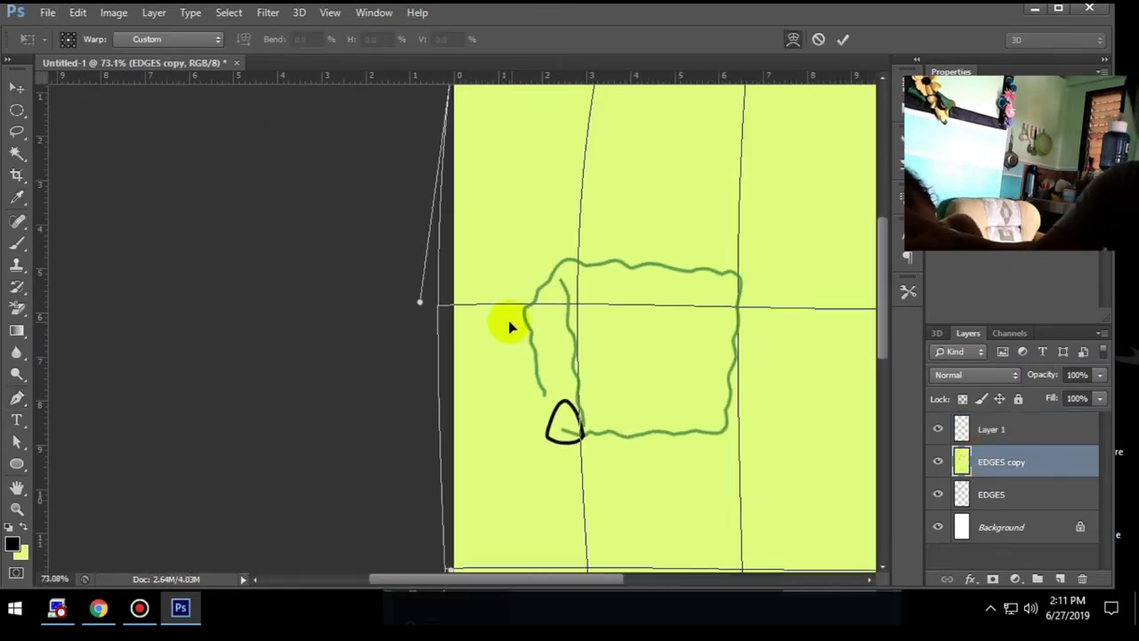
mouse_move(465, 310)
mouse_down()
mouse_move(541, 389)
mouse_move(610, 394)
mouse_move(500, 340)
mouse_up()
key(Escape)
key(p)
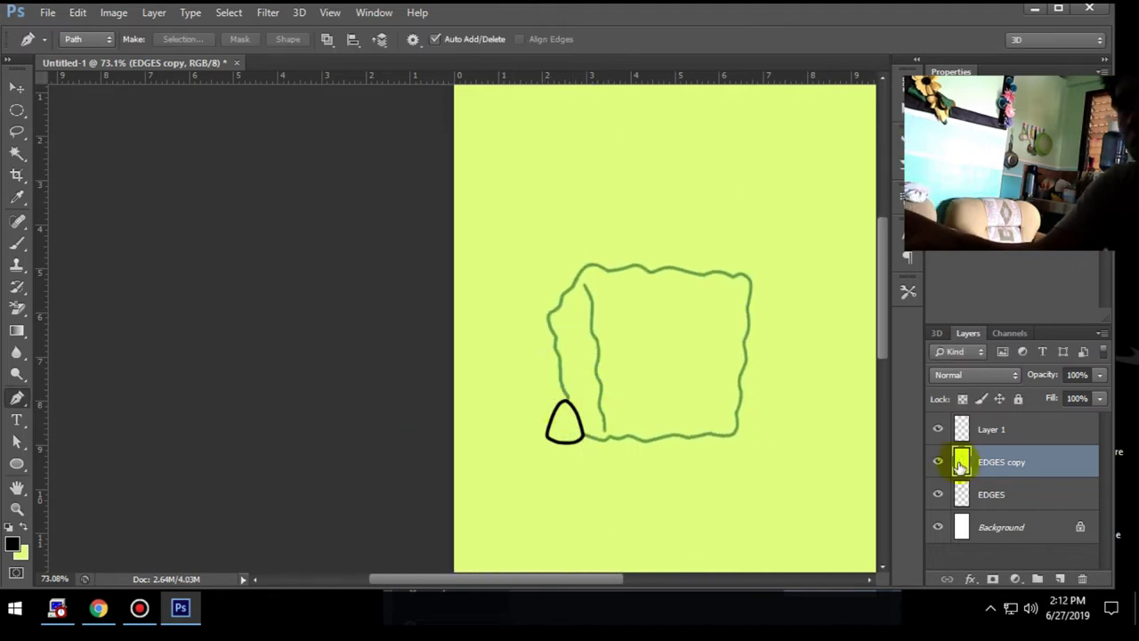
Erase the yellow-green outside the body outline with the Background Eraser.
key(e)
key(ctrl+minus)
mouse_move(379, 333)
mouse_down()
mouse_move(628, 353)
mouse_move(389, 381)
mouse_up()
alt+scroll(356, 329, up, 5)
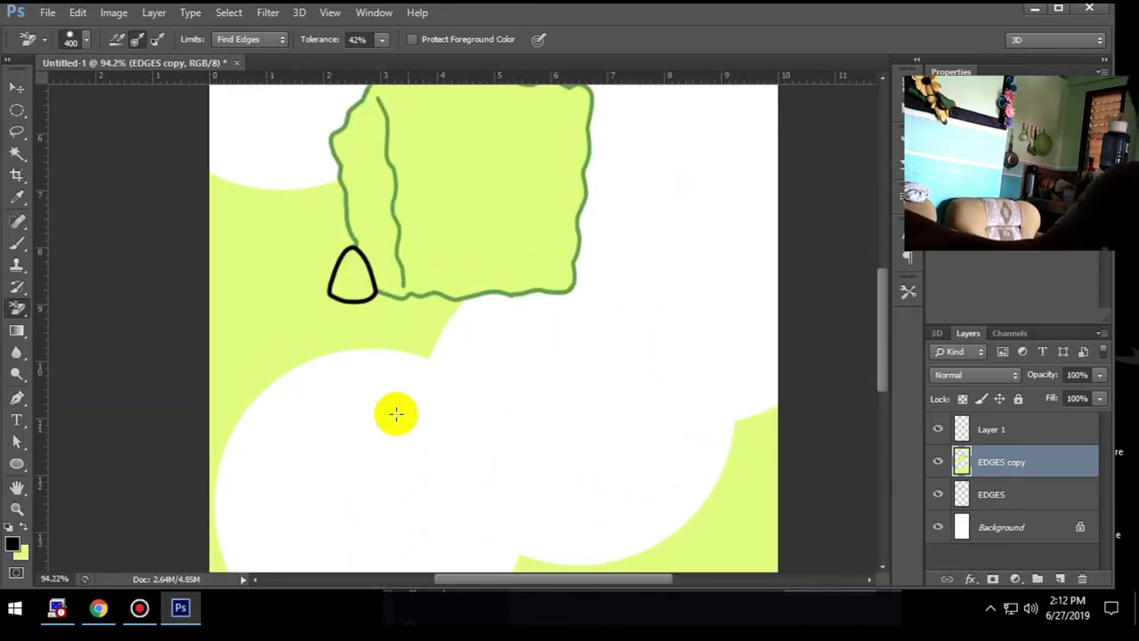
alt+scroll(394, 411, down, 3)
drag(533, 498, 570, 478)
alt+scroll(570, 478, down, 2)
mouse_move(361, 458)
mouse_down()
mouse_move(348, 394)
mouse_move(483, 127)
mouse_up()
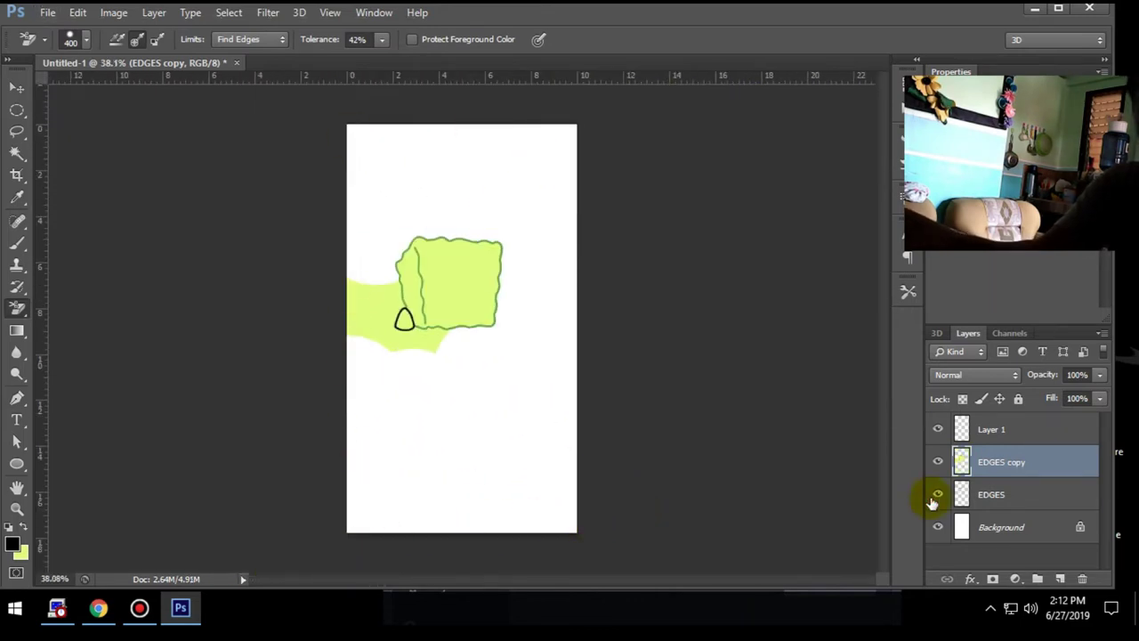
Merge the black shape into the body layer, then undo the merge.
right_click(1022, 431)
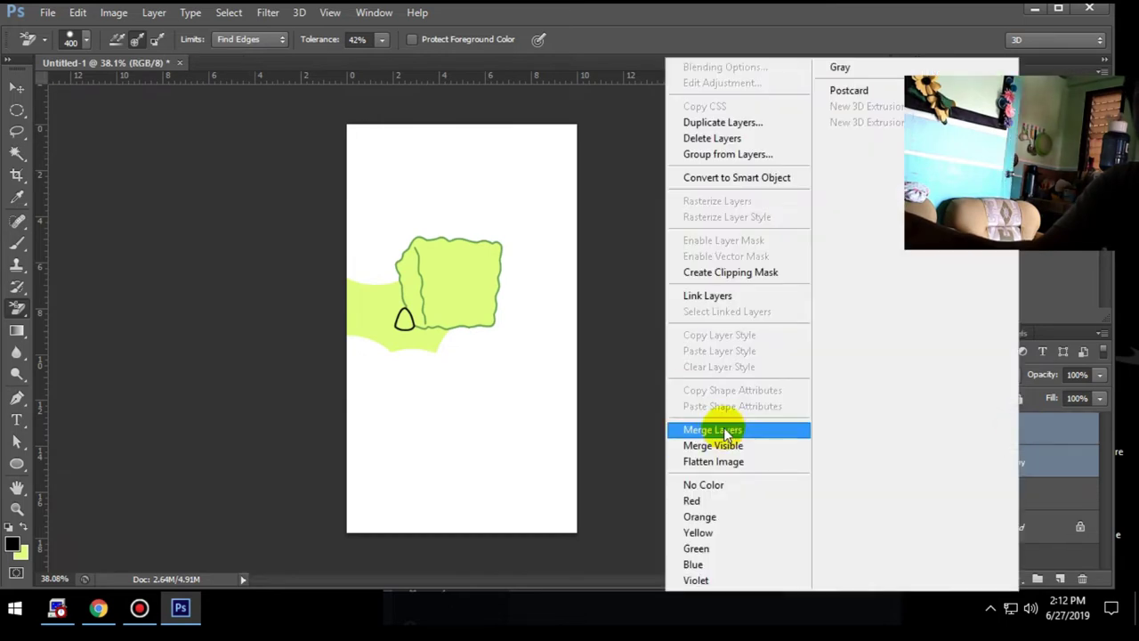
click(724, 431)
alt+scroll(377, 300, up, 2)
alt+scroll(299, 290, up, 3)
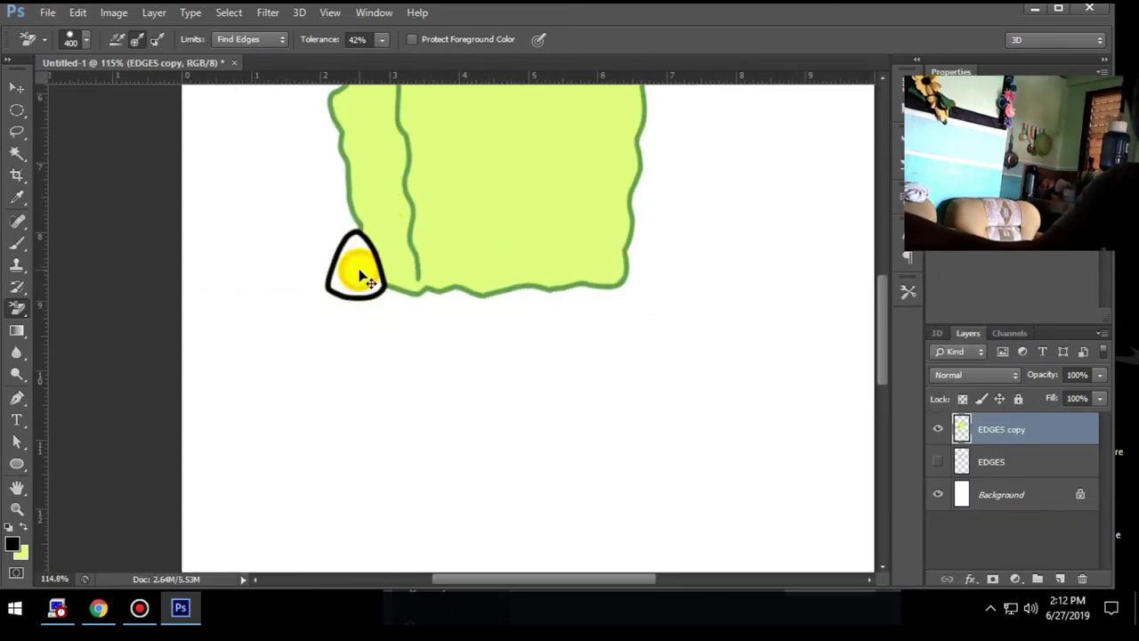
scroll(360, 278, up, 3)
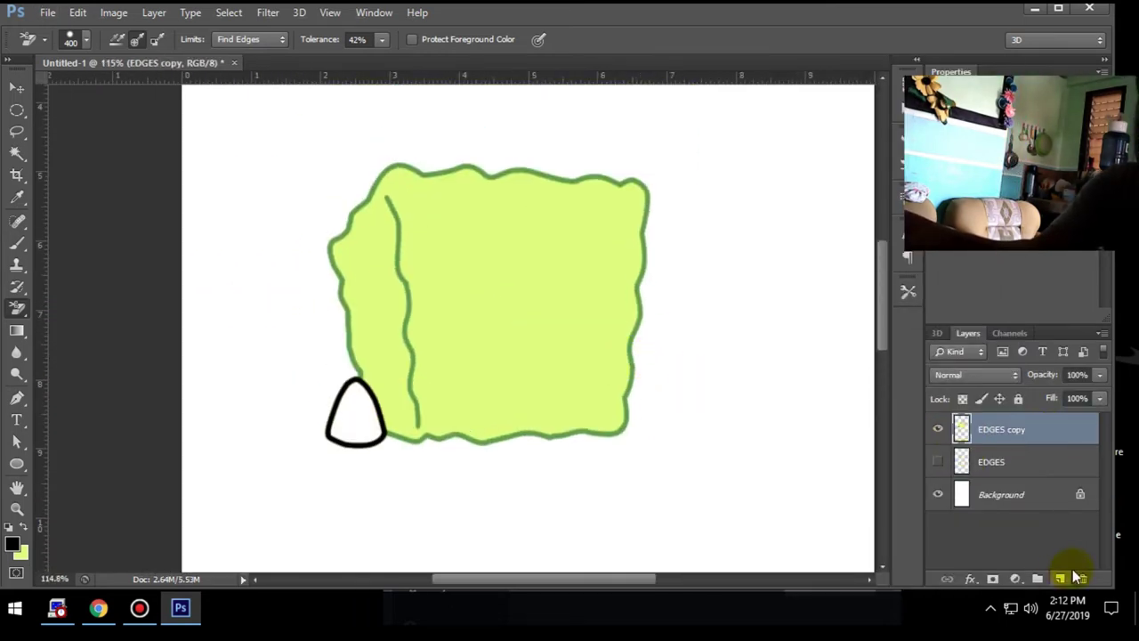
key(ctrl+z)
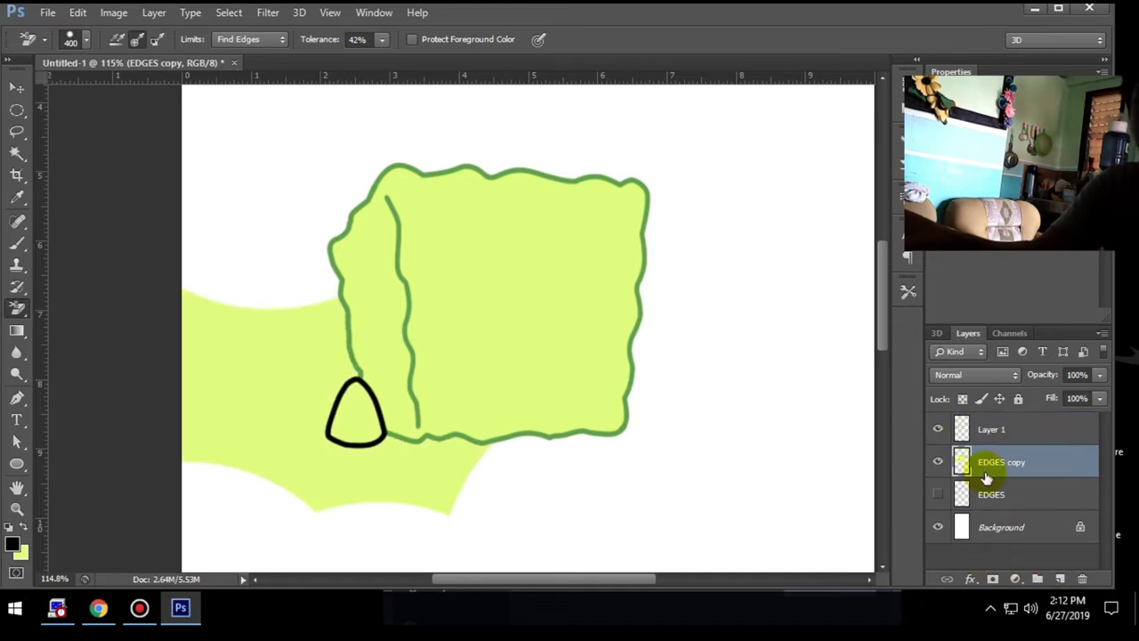
Duplicate the black shape's layer.
click(967, 430)
right_click(970, 430)
click(220, 363)
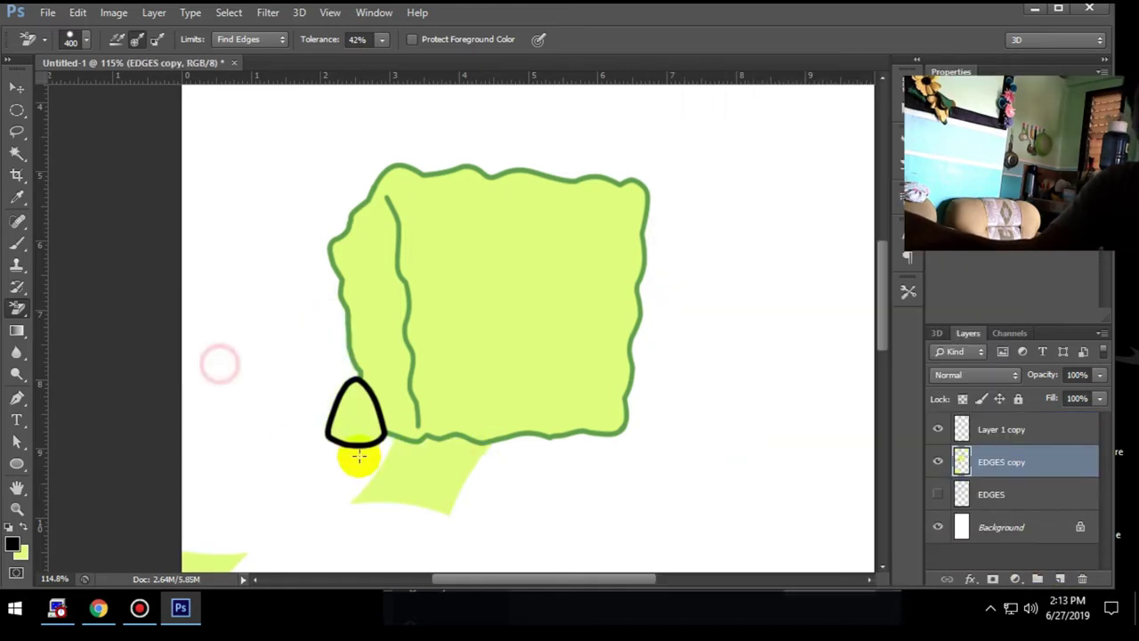
Erase leftover yellow-green near the canvas edges.
scroll(358, 456, down, 5)
scroll(516, 374, down, 3)
mouse_move(548, 134)
mouse_down()
mouse_move(462, 127)
mouse_move(478, 89)
mouse_up()
scroll(488, 222, down, 1)
scroll(564, 414, up, 3)
Rename the copied layer SHOULDER and select the re-shown EDGES layer.
double_click(999, 429)
text(SHOULDER)
key(Return)
click(938, 429)
click(937, 429)
click(999, 462)
click(991, 494)
Add a new layer above EDGES named EYES.
click(937, 493)
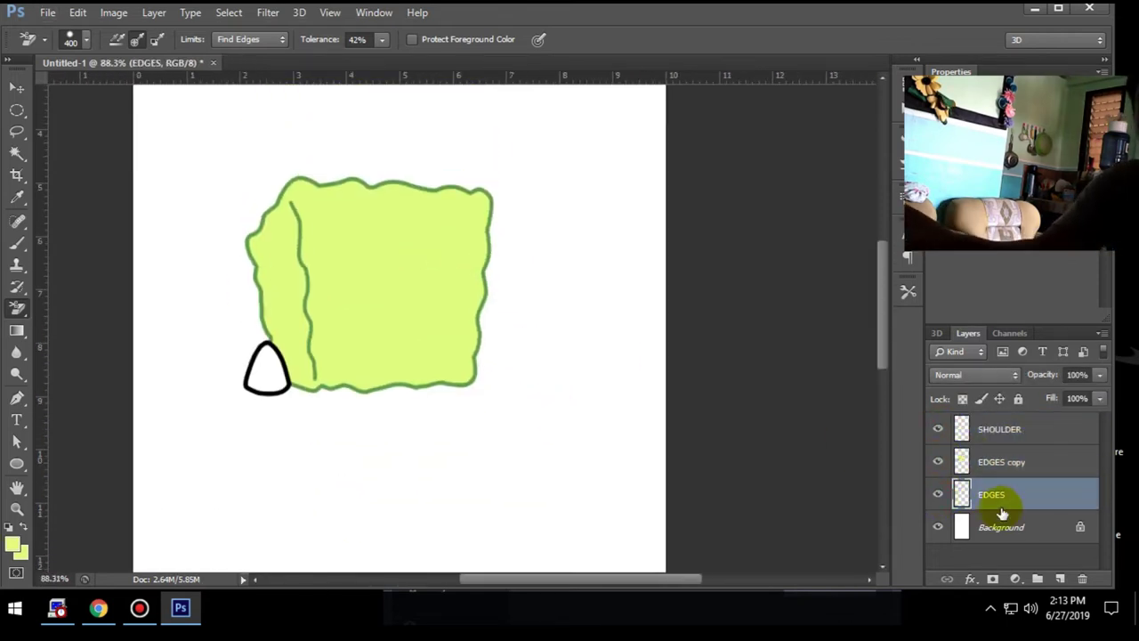
scroll(587, 348, up, 1)
click(1059, 578)
double_click(990, 429)
text(EYES)
key(Return)
Stroke a black circular eye outline on EYES and nudge it right.
scroll(418, 267, up, 2)
key(m)
drag(289, 230, 358, 323)
right_click(366, 322)
click(427, 495)
click(515, 181)
click(229, 429)
click(630, 251)
click(664, 139)
key(ctrl+d)
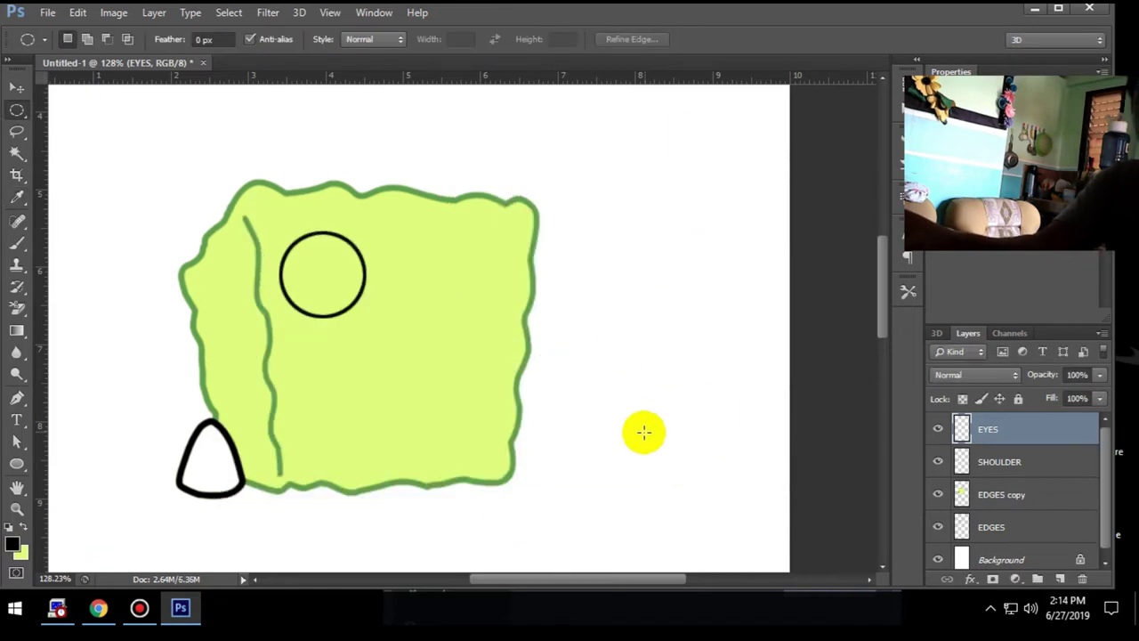
drag(330, 301, 365, 299)
On a new layer, stroke the small circle selection in black.
click(1059, 578)
right_click(365, 300)
click(445, 490)
key(Return)
scroll(368, 291, up, 5)
scroll(367, 291, down, 5)
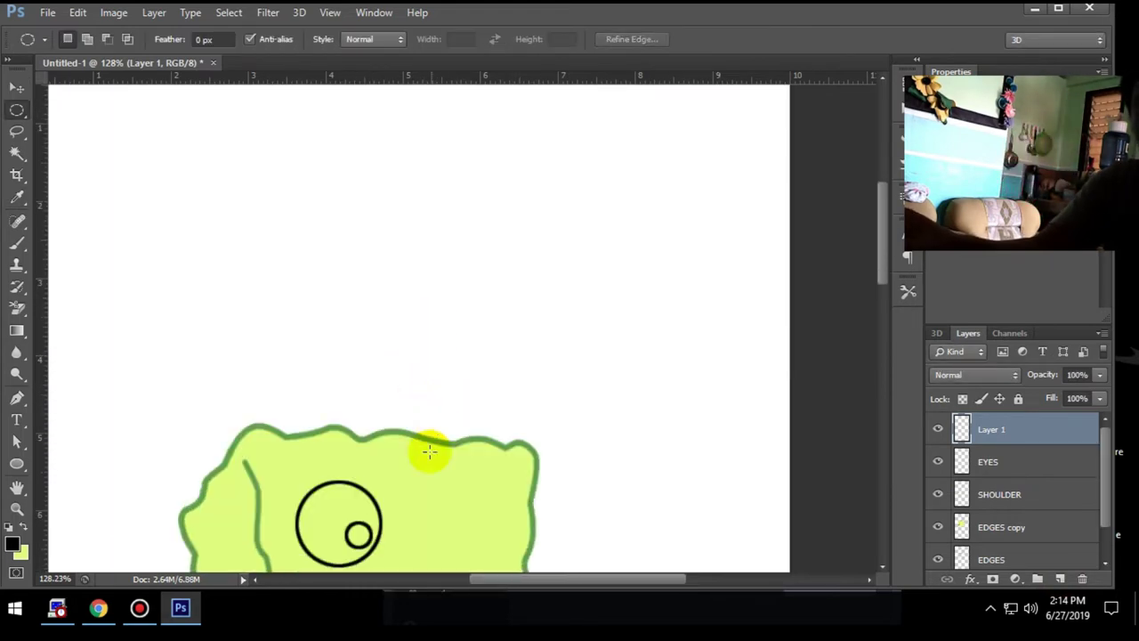
scroll(427, 450, up, 5)
scroll(376, 460, up, 3)
Select the pupil area and fill it black on a new layer.
drag(361, 377, 418, 464)
key(ctrl+shift+alt+n)
right_click(360, 440)
click(454, 308)
click(741, 211)
click(720, 256)
click(614, 246)
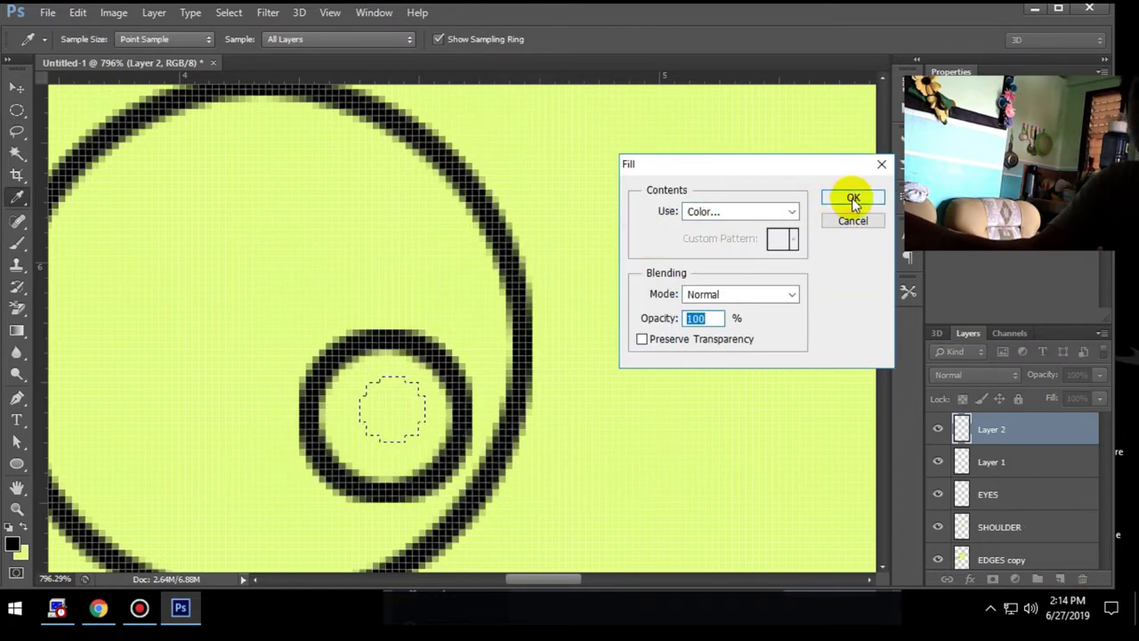
click(852, 196)
key(ctrl+d)
Create a new iris layer and select a circle around the pupil.
click(991, 462)
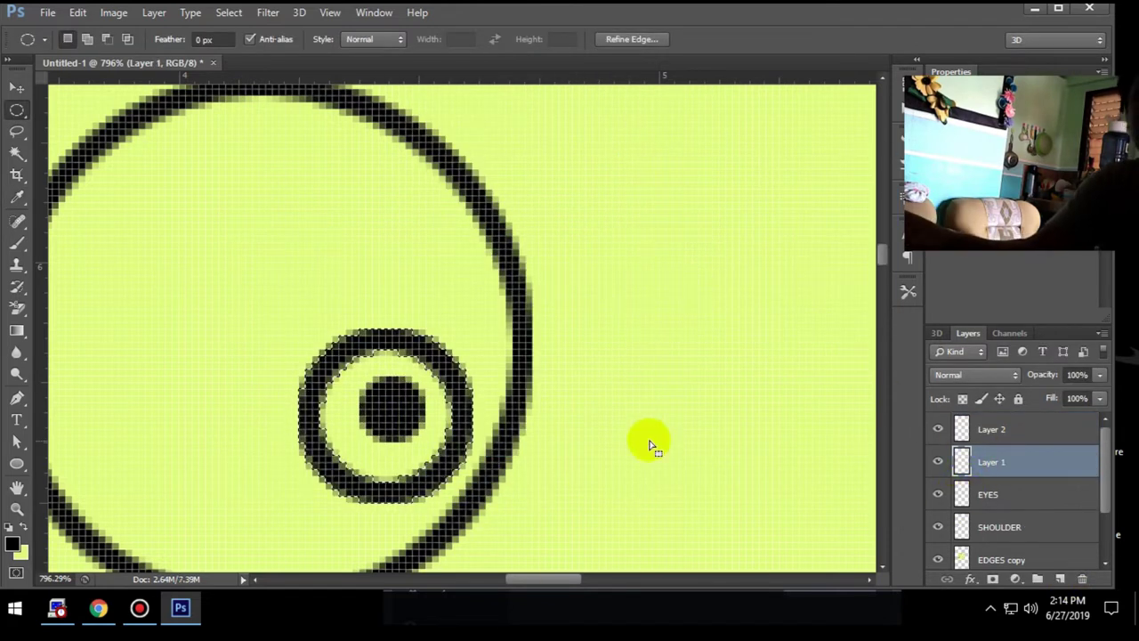
scroll(648, 445, down, 2)
scroll(677, 463, up, 2)
click(961, 493)
key(ctrl+shift+alt+n)
drag(361, 391, 470, 436)
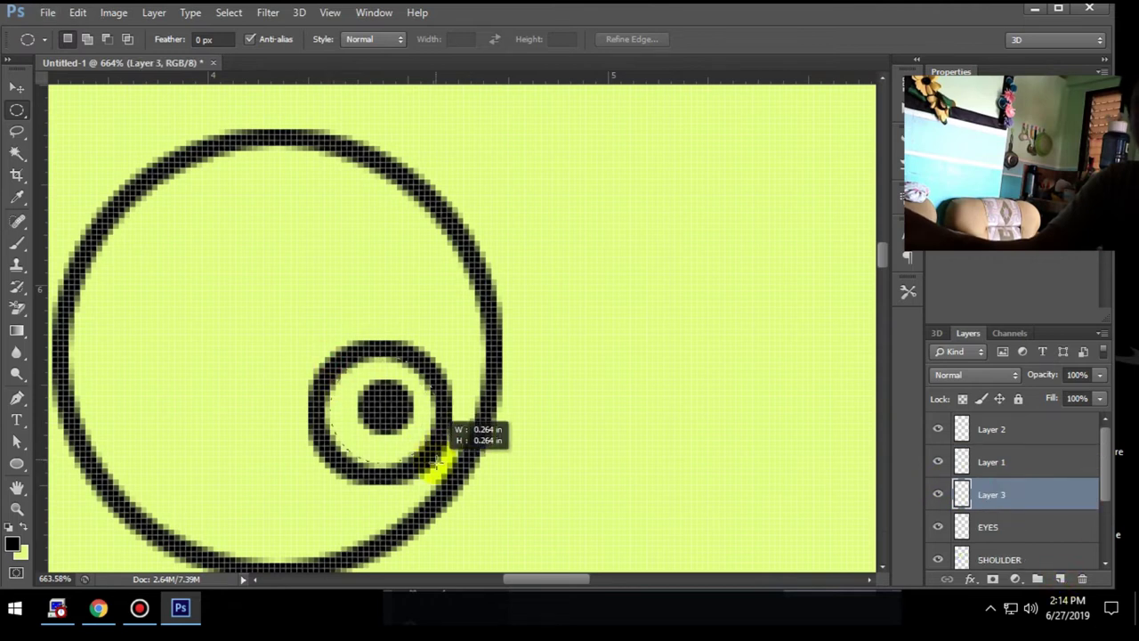
right_click(394, 432)
click(489, 300)
Fill the circular selection with a saturated cyan-blue.
click(744, 211)
click(720, 256)
click(464, 357)
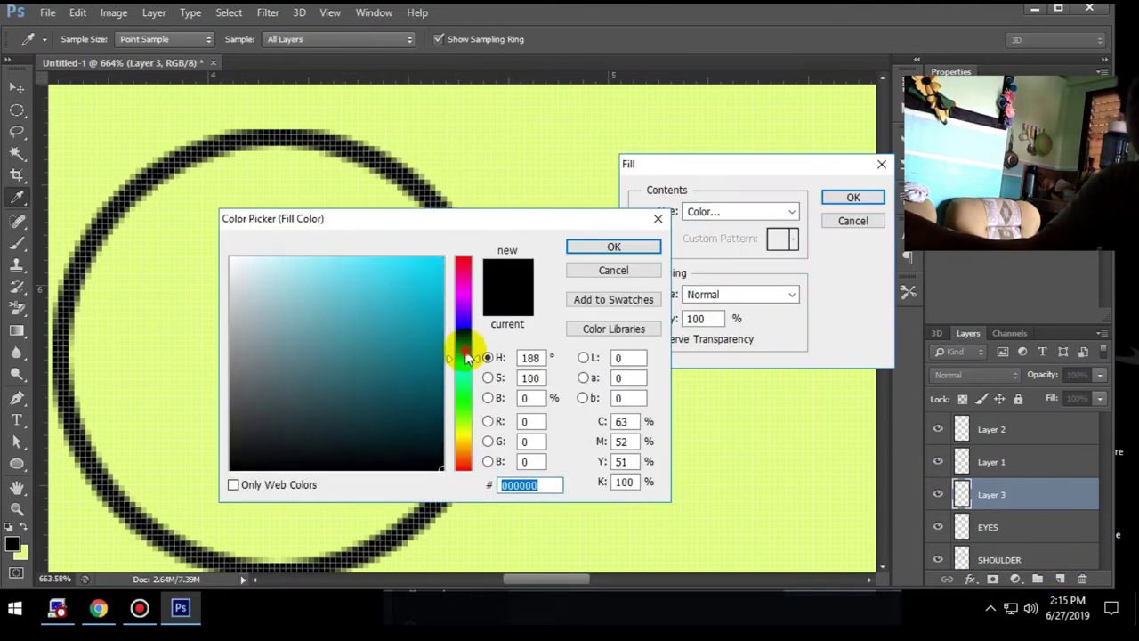
drag(368, 262, 440, 294)
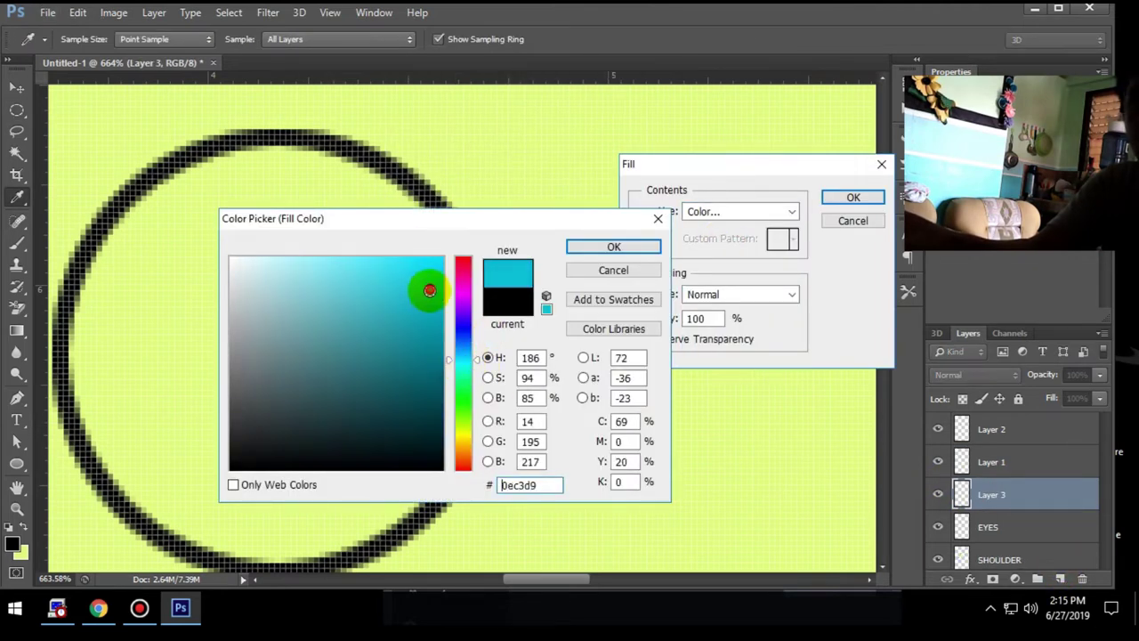
key(Return)
key(Return)
Free Transform the blue ring to 110%, commit, and switch to Layer 2.
key(ctrl+t)
drag(326, 354, 316, 347)
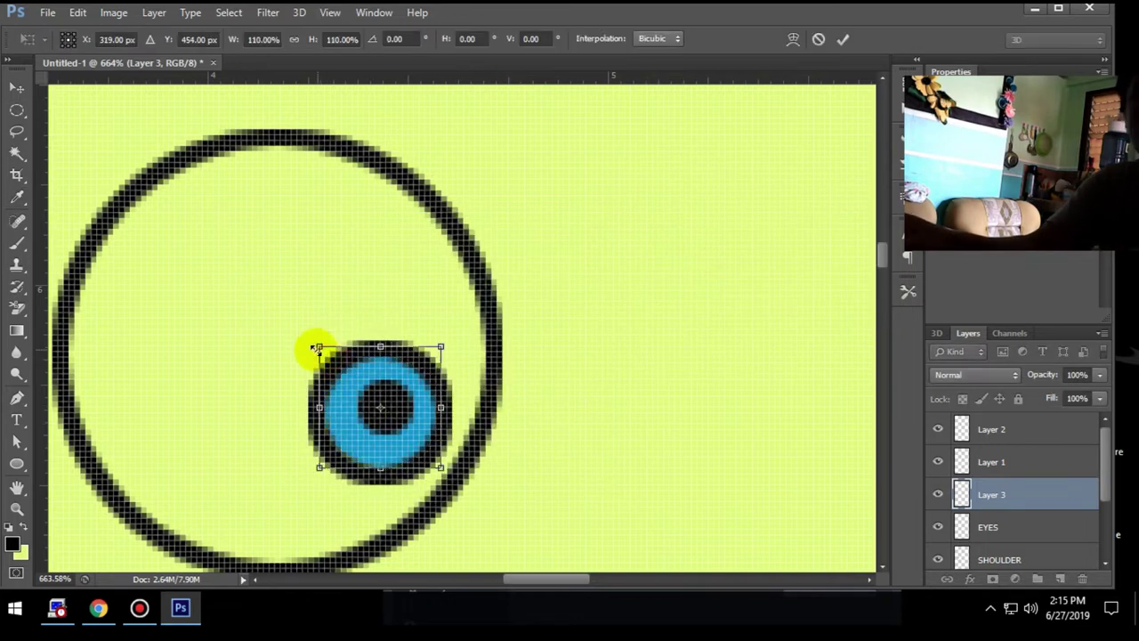
key(Return)
scroll(714, 472, down, 5)
click(959, 429)
Merge Layer 1, Layer 2 and Layer 3 into one eye layer, undoing a mistaken merge into EYES.
key(v)
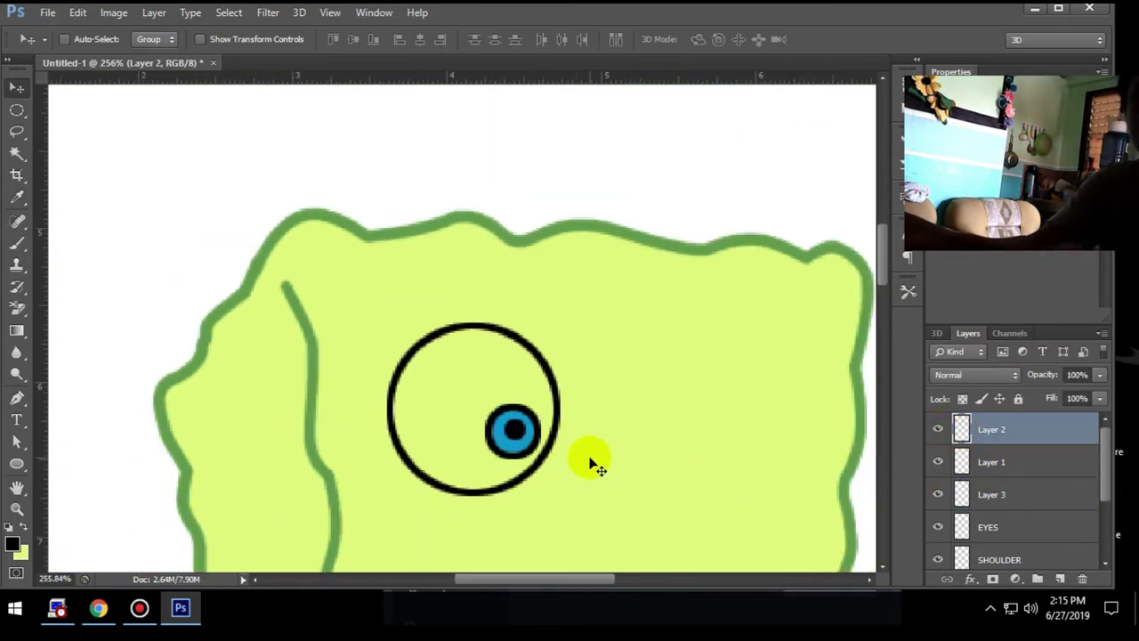
key(Return)
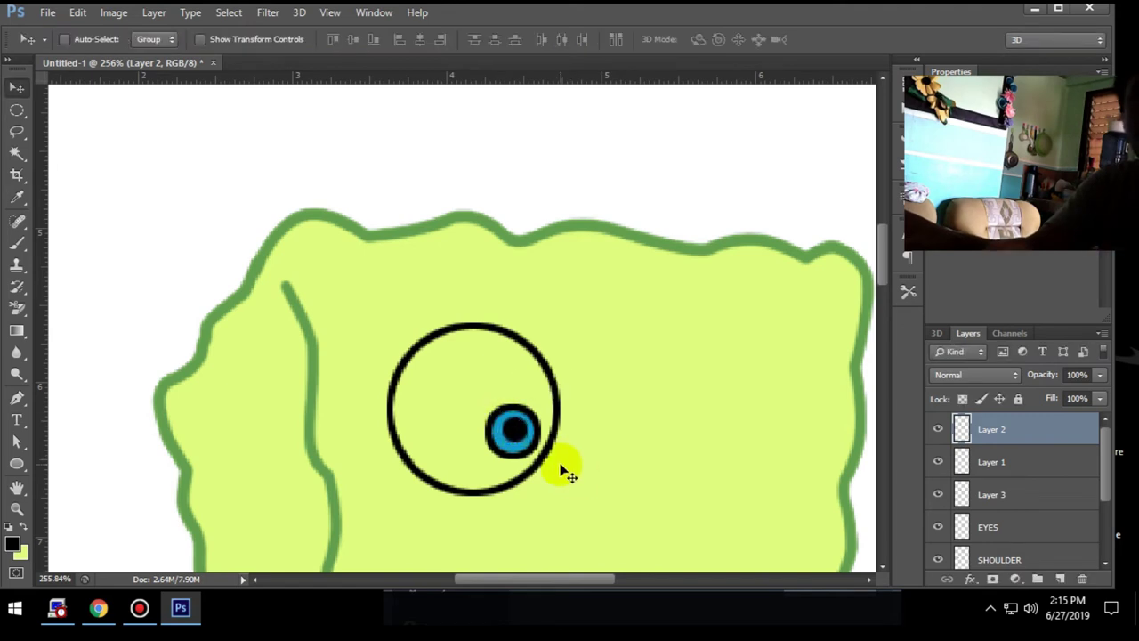
scroll(1029, 521, down, 2)
shift+click(1017, 457)
right_click(1017, 457)
click(735, 424)
click(939, 424)
key(ctrl+z)
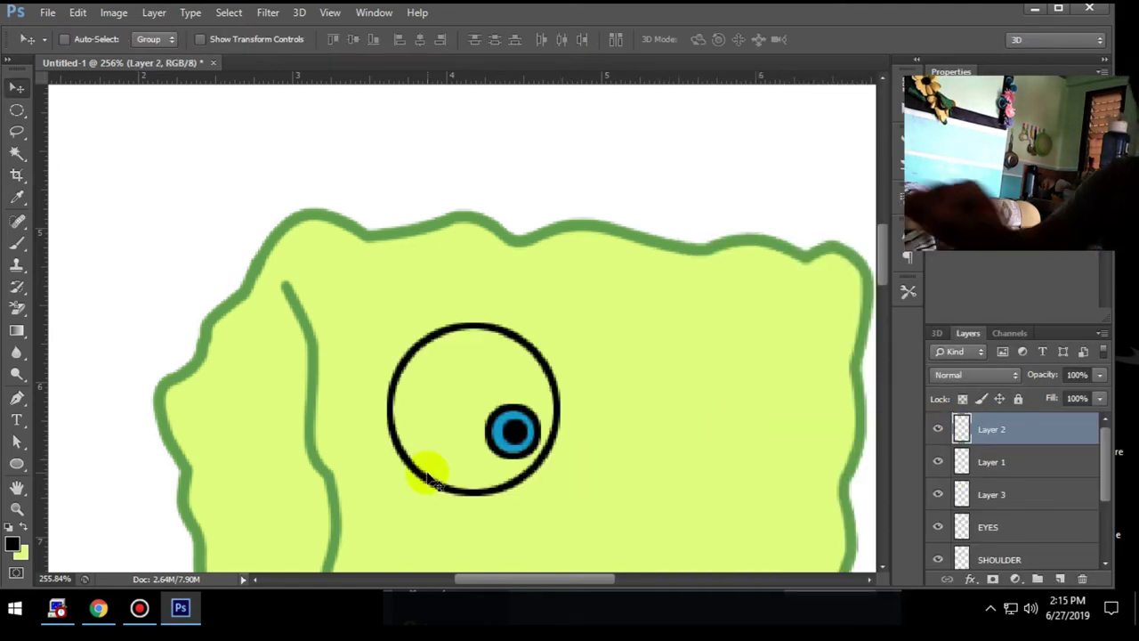
shift+click(1015, 494)
drag(534, 448, 521, 436)
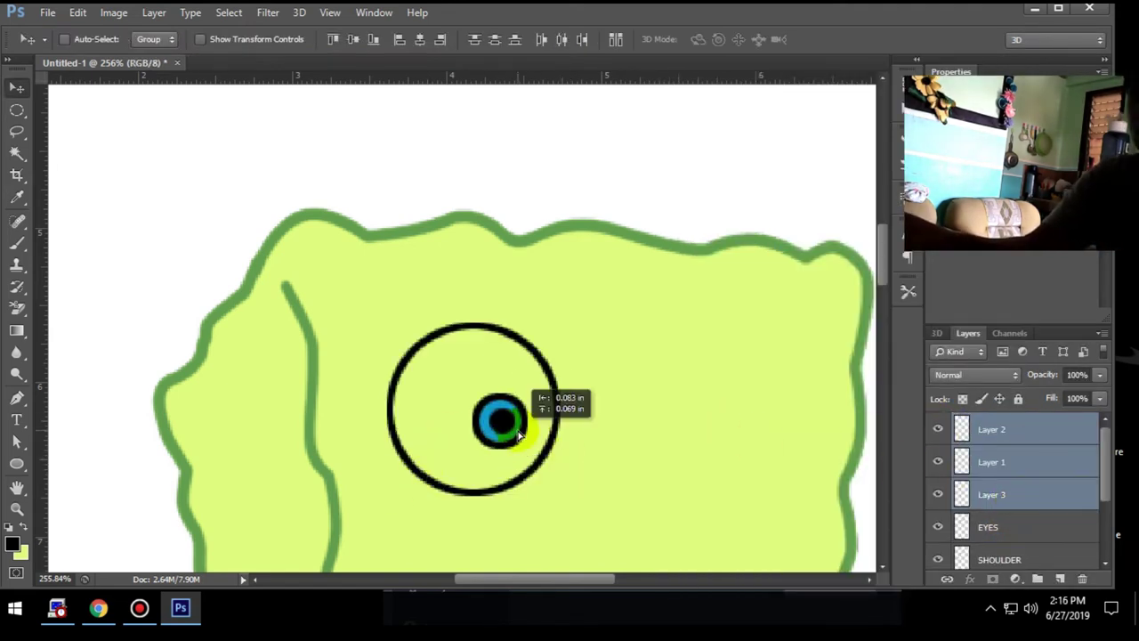
right_click(1024, 495)
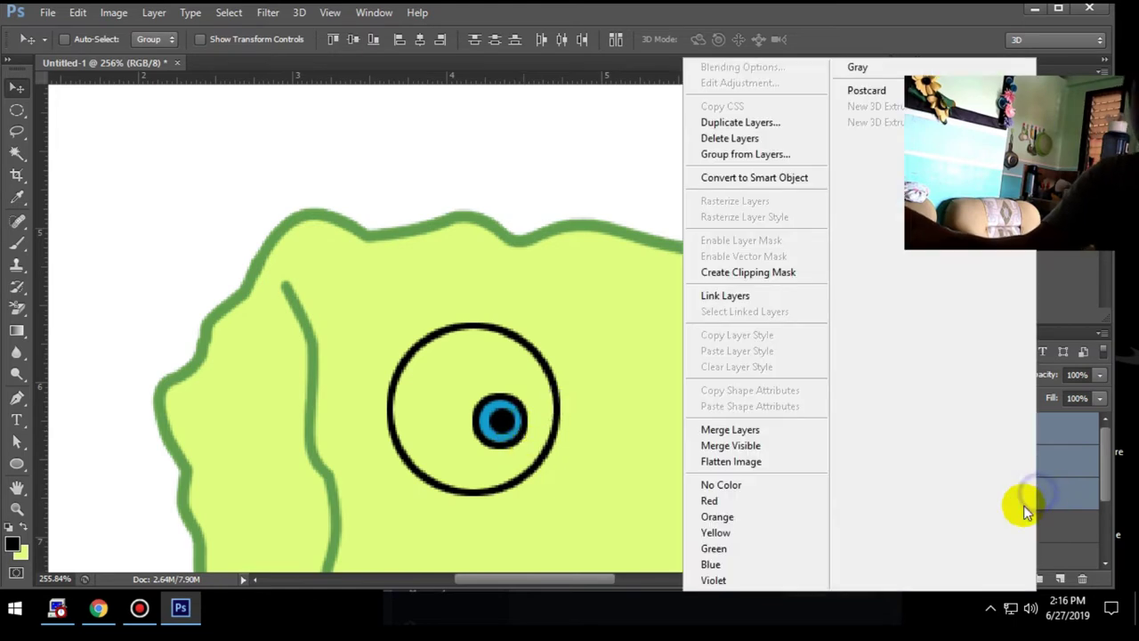
click(735, 424)
Duplicate the eye to the right, flip it horizontally, and nudge it against the first eye.
shift+click(1023, 463)
mouse_move(547, 427)
mouse_down()
mouse_move(563, 440)
mouse_move(753, 445)
mouse_up()
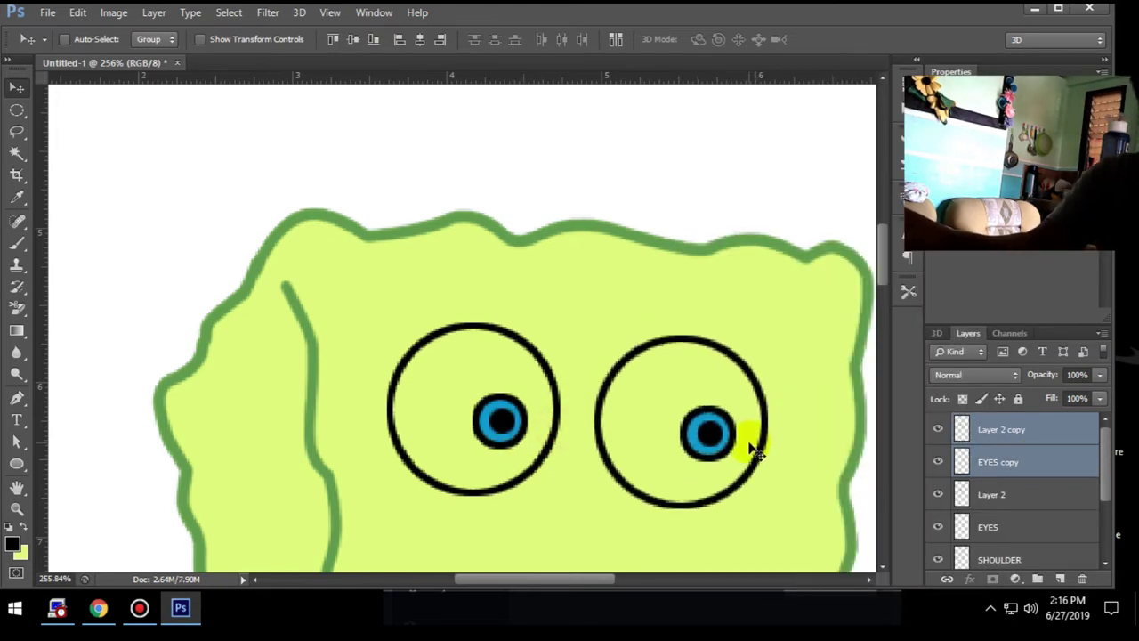
key(ctrl+t)
right_click(711, 405)
click(747, 371)
drag(706, 386, 675, 388)
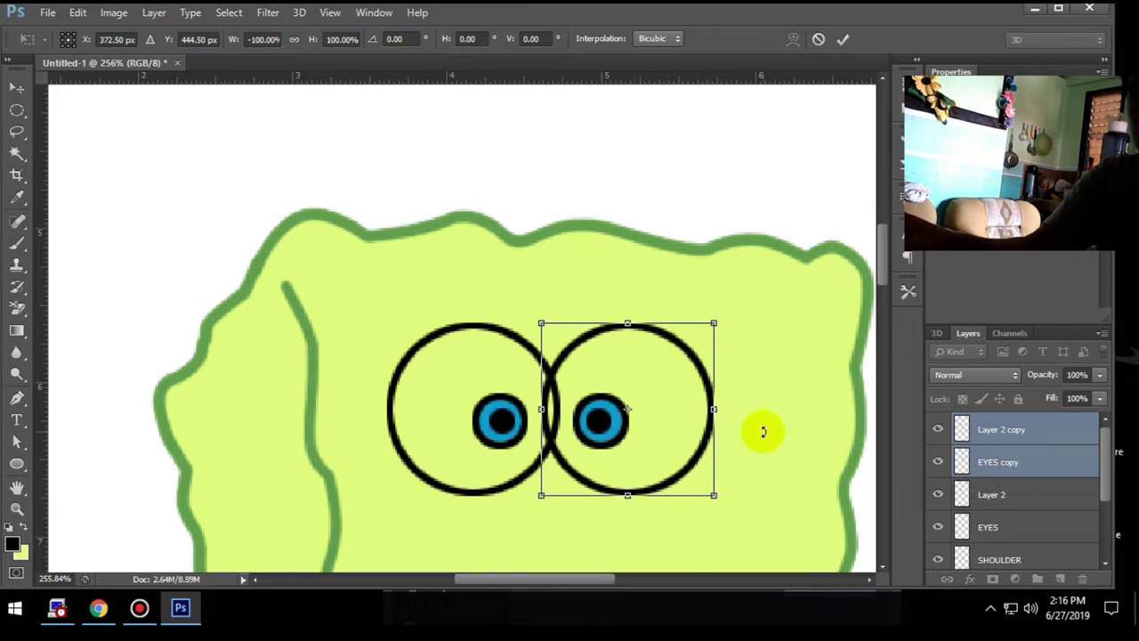
key(Return)
Move the copied eye layers below EYES and shift the right pupil slightly right.
drag(968, 432, 981, 480)
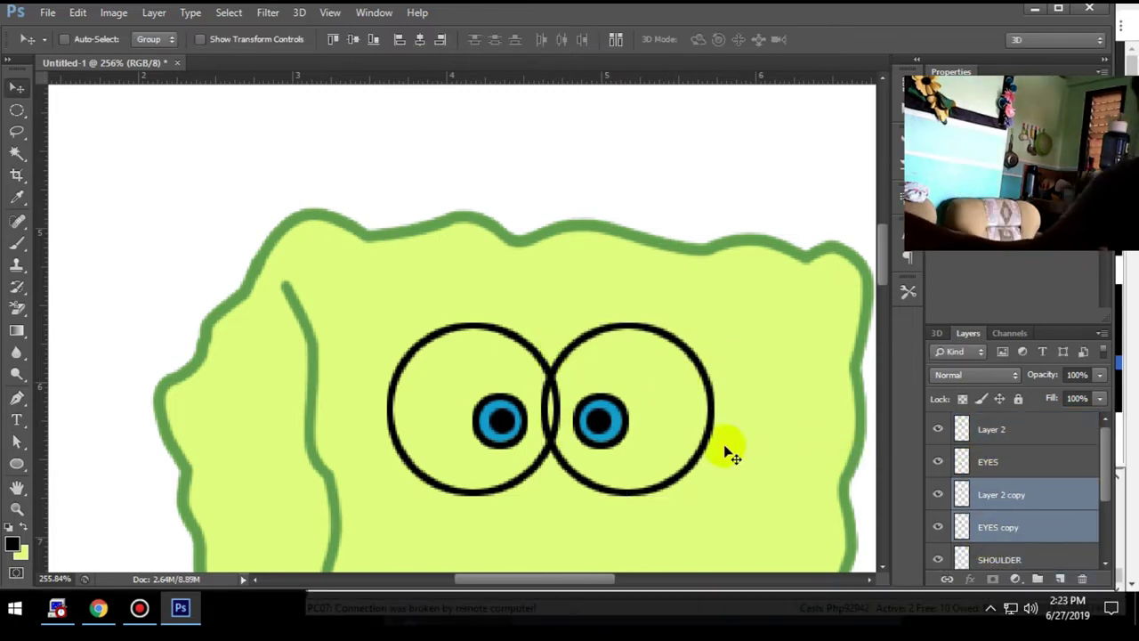
drag(724, 452, 745, 457)
ctrl+click(949, 525)
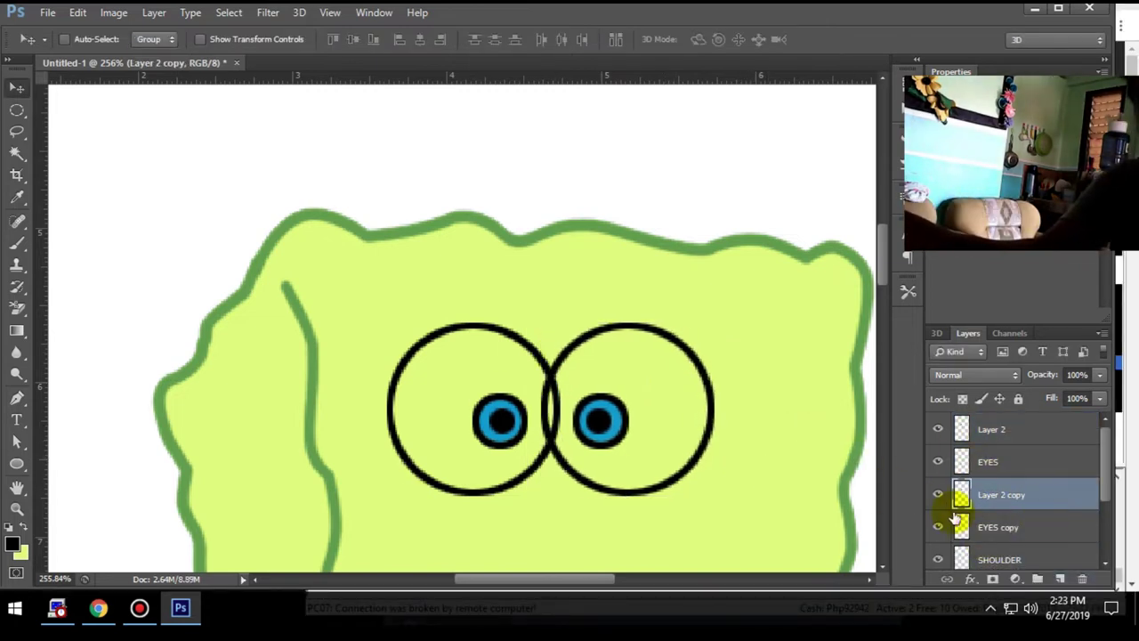
drag(627, 440, 637, 445)
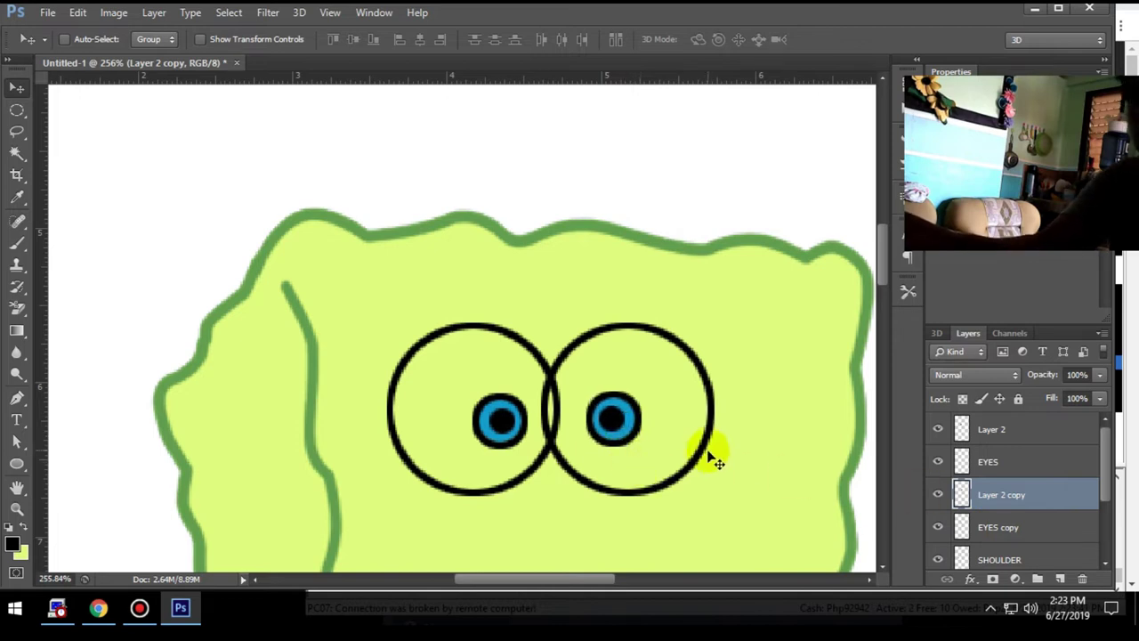
click(979, 526)
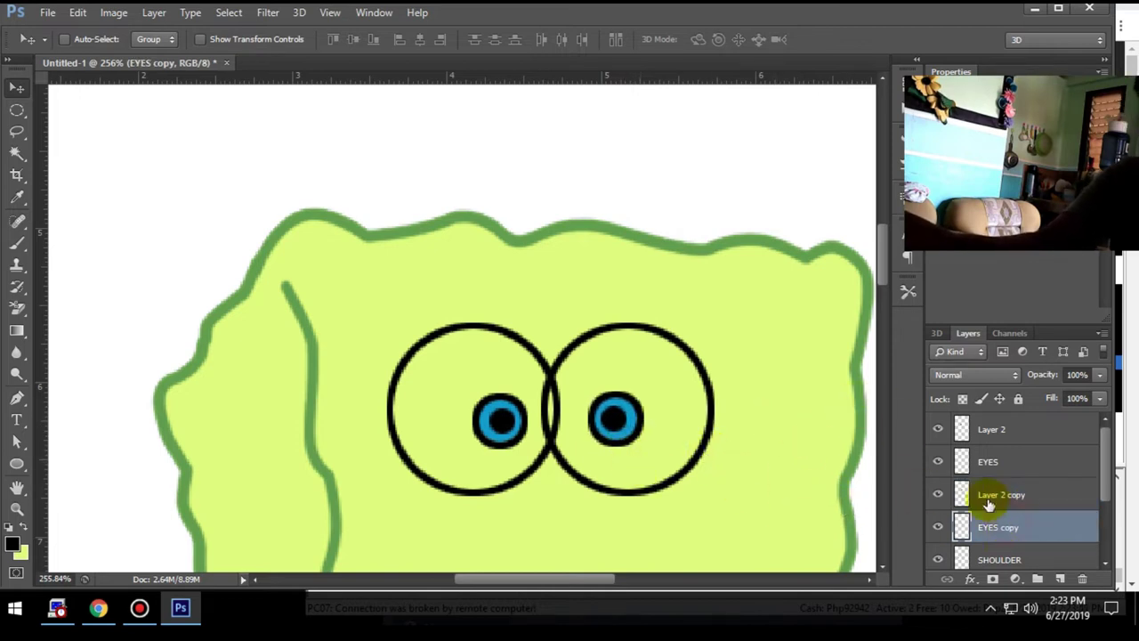
Toggle visibility of the EDGES and EDGES copy body layers, leaving the yellow fill shown.
scroll(957, 509, down, 3)
click(957, 519)
click(940, 516)
double_click(939, 517)
click(939, 517)
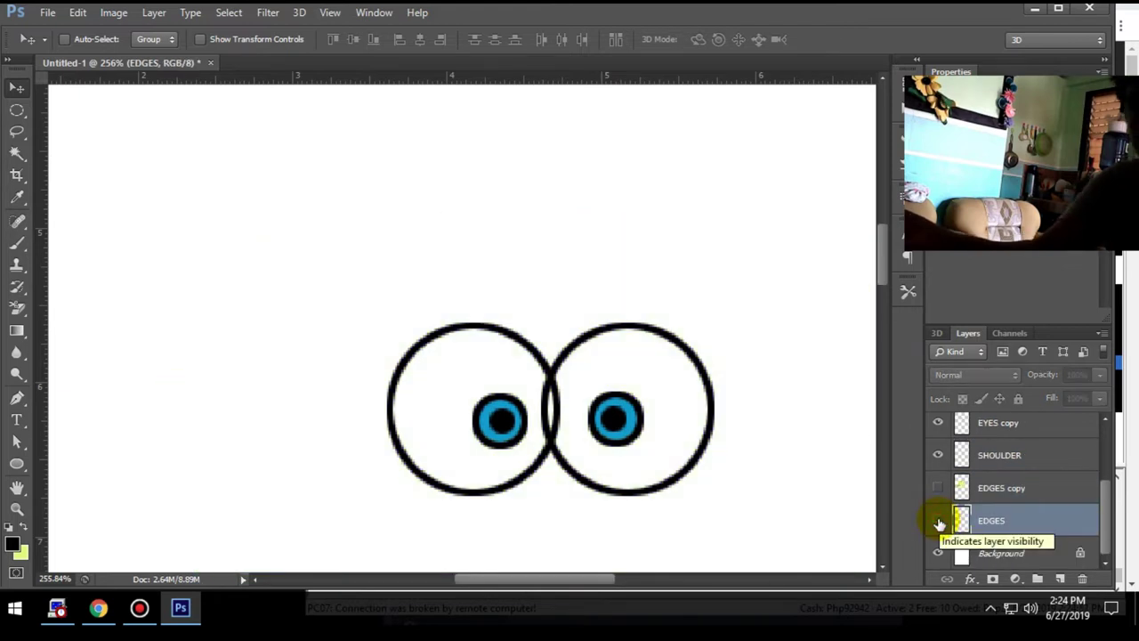
click(940, 517)
click(957, 489)
double_click(935, 489)
click(935, 492)
Duplicate the EYES layer.
scroll(935, 481, up, 2)
click(988, 461)
click(937, 461)
click(937, 461)
key(ctrl+j)
Sample the body's yellow-green and fill the eyeballs with white.
key(i)
click(668, 542)
click(12, 544)
key(Return)
key(v)
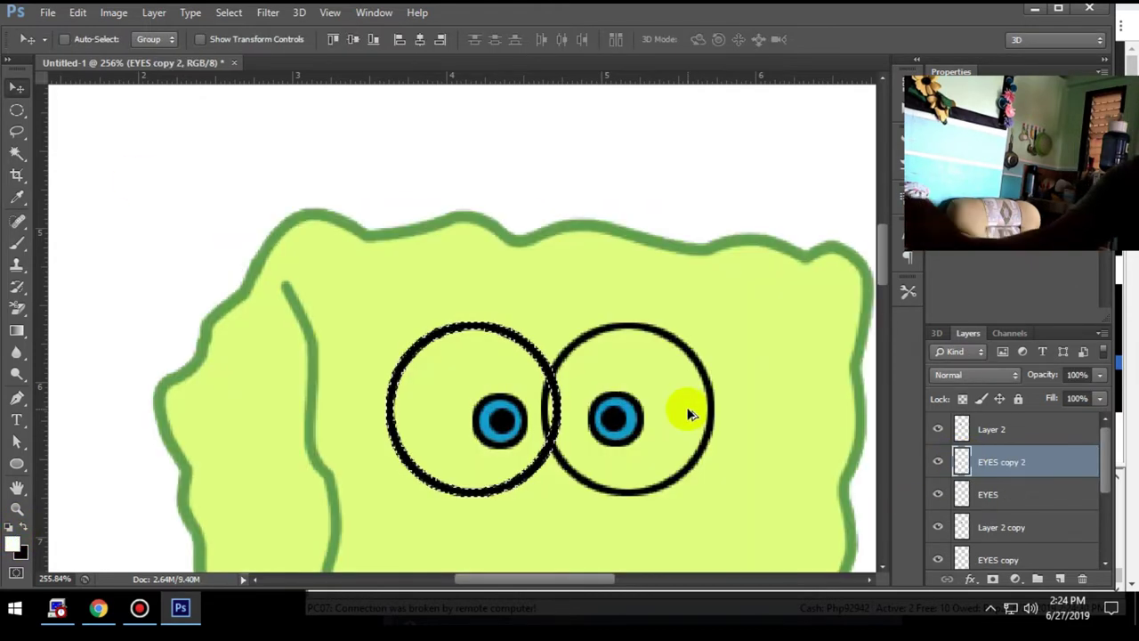
scroll(737, 418, down, 5)
key(ctrl+a)
key(e)
scroll(427, 366, up, 3)
scroll(463, 285, up, 2)
scroll(558, 267, down, 5)
scroll(498, 312, up, 3)
scroll(356, 222, down, 1)
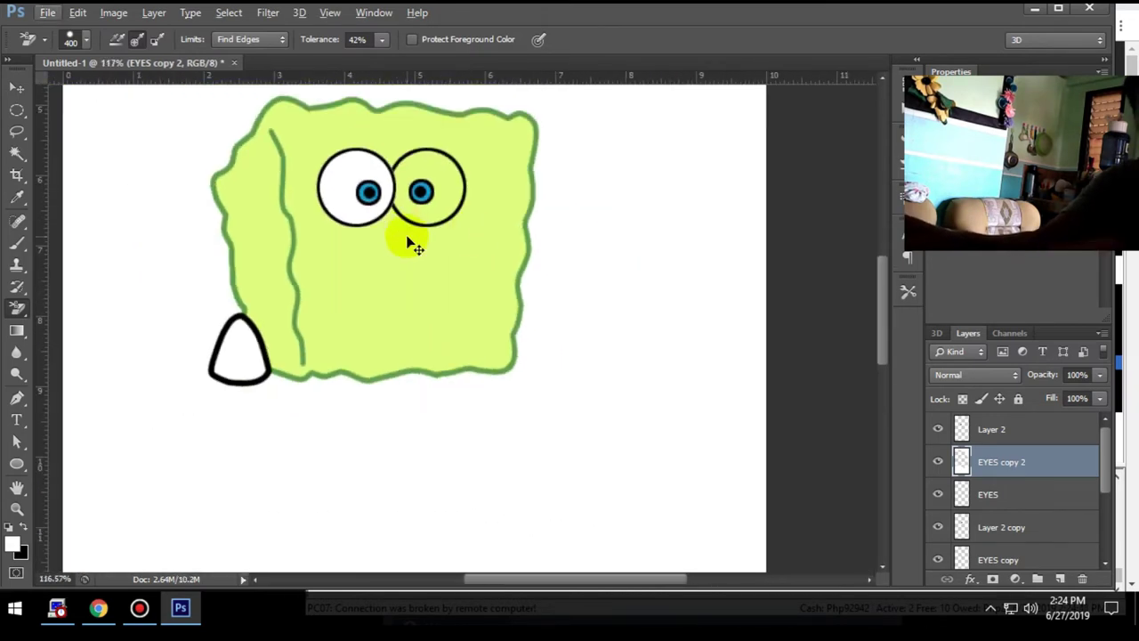
Duplicate the eye layer again, reposition it, and place EYES copy 3 below EYES copy.
key(ctrl+j)
key(v)
drag(402, 204, 533, 280)
mouse_move(997, 461)
mouse_down()
mouse_move(985, 457)
mouse_move(986, 528)
mouse_move(975, 538)
mouse_up()
mouse_move(970, 462)
mouse_down()
mouse_move(956, 526)
mouse_move(961, 462)
mouse_up()
click(970, 461)
Adjust the canvas content and select Layer 3 for renaming.
scroll(398, 163, up, 1)
drag(469, 332, 522, 343)
scroll(1009, 445, up, 2)
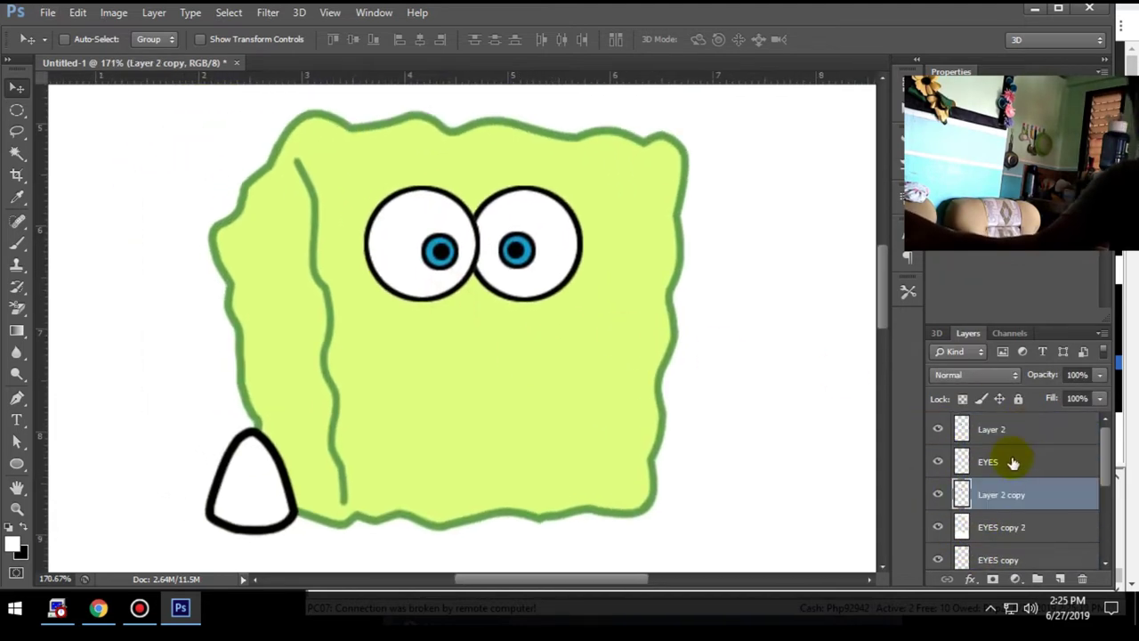
click(990, 430)
Rename Layer 3 to NOSE and extend the nose path leftward with a curve.
text(NOSE)
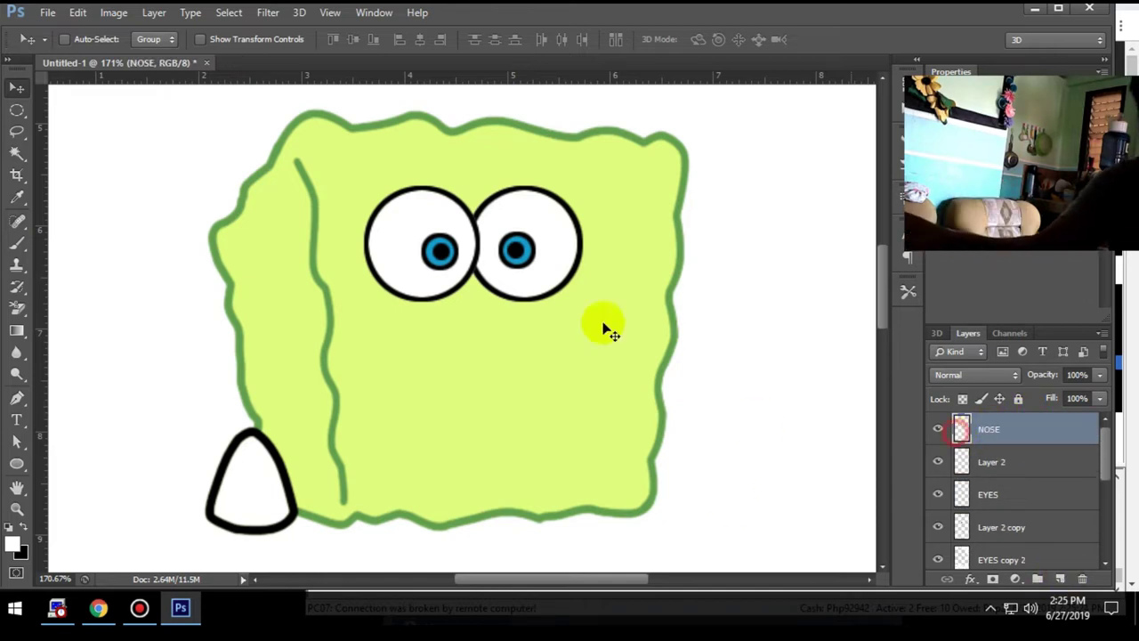
key(Return)
key(p)
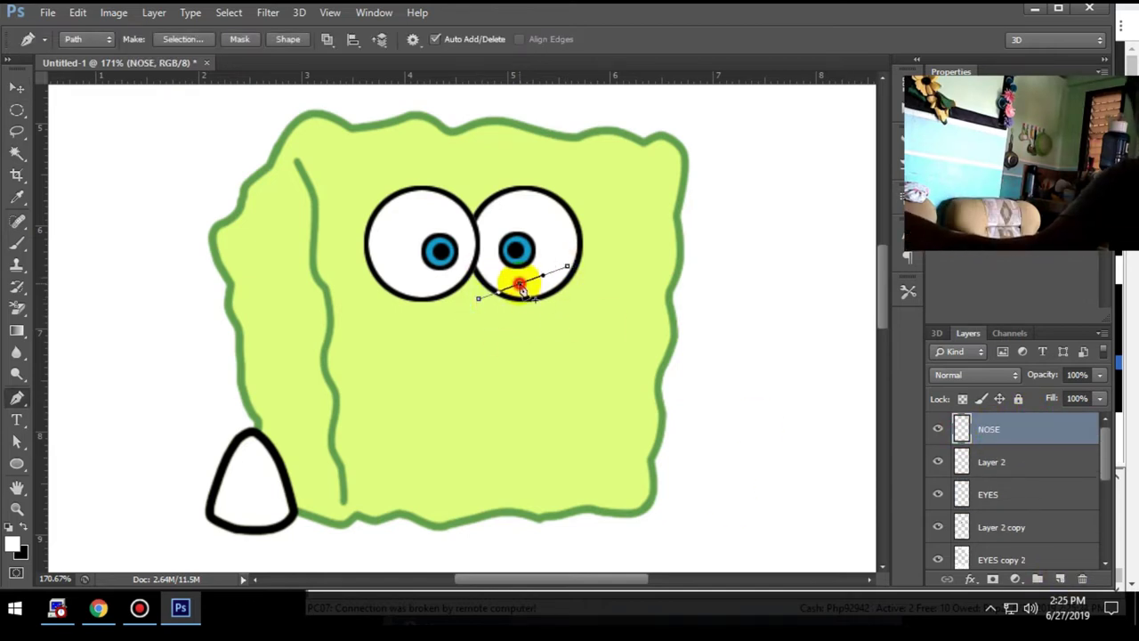
scroll(578, 267, up, 2)
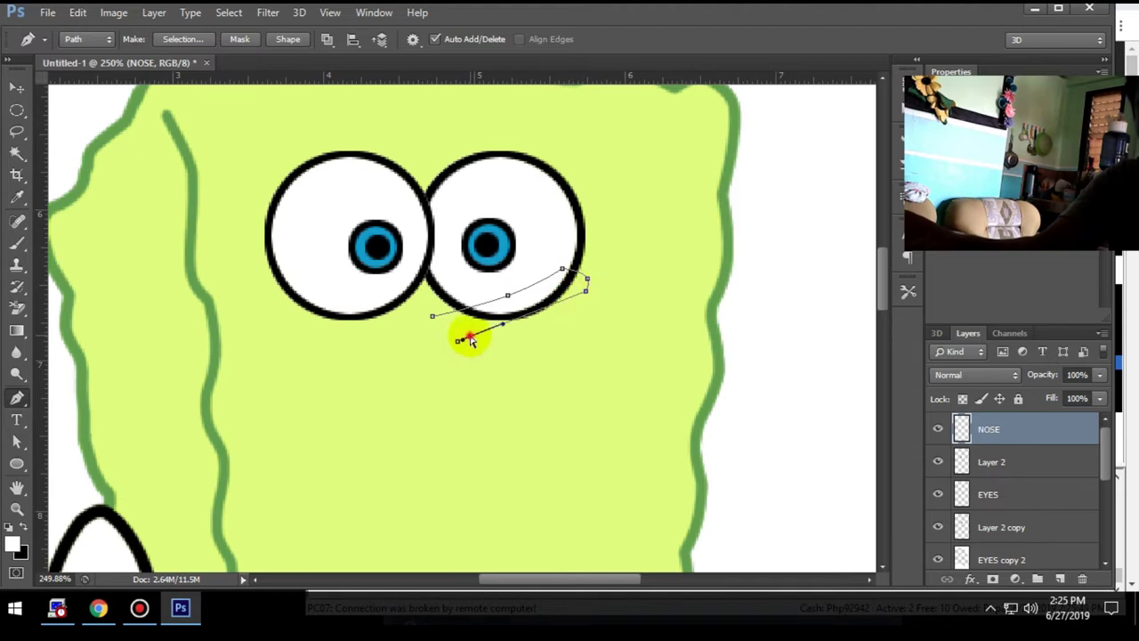
ctrl+click(518, 353)
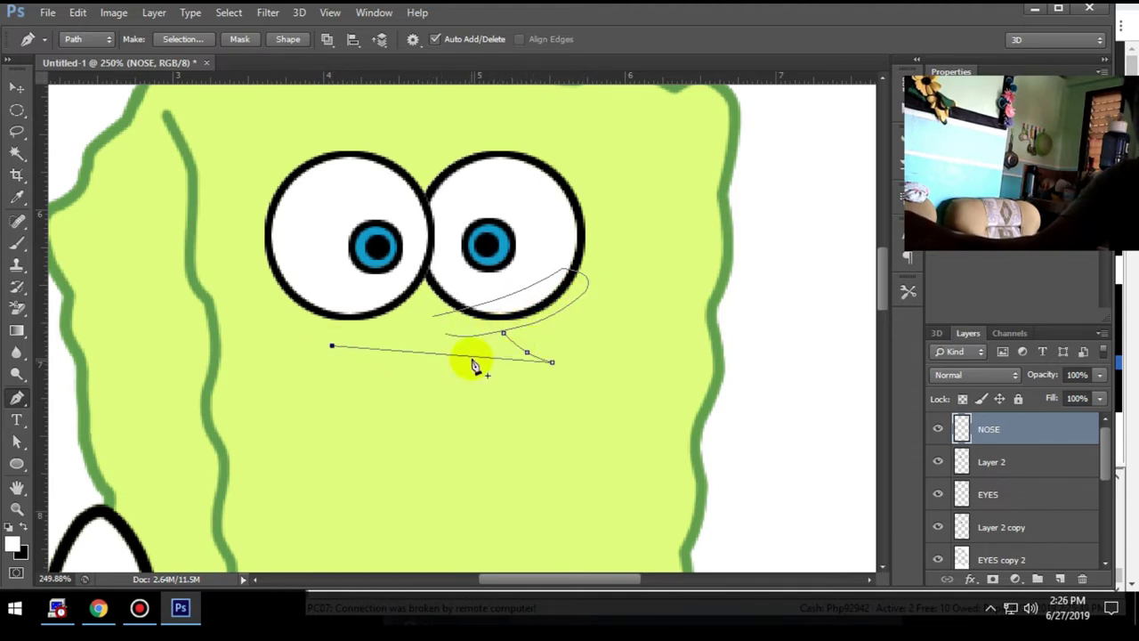
drag(360, 363, 372, 366)
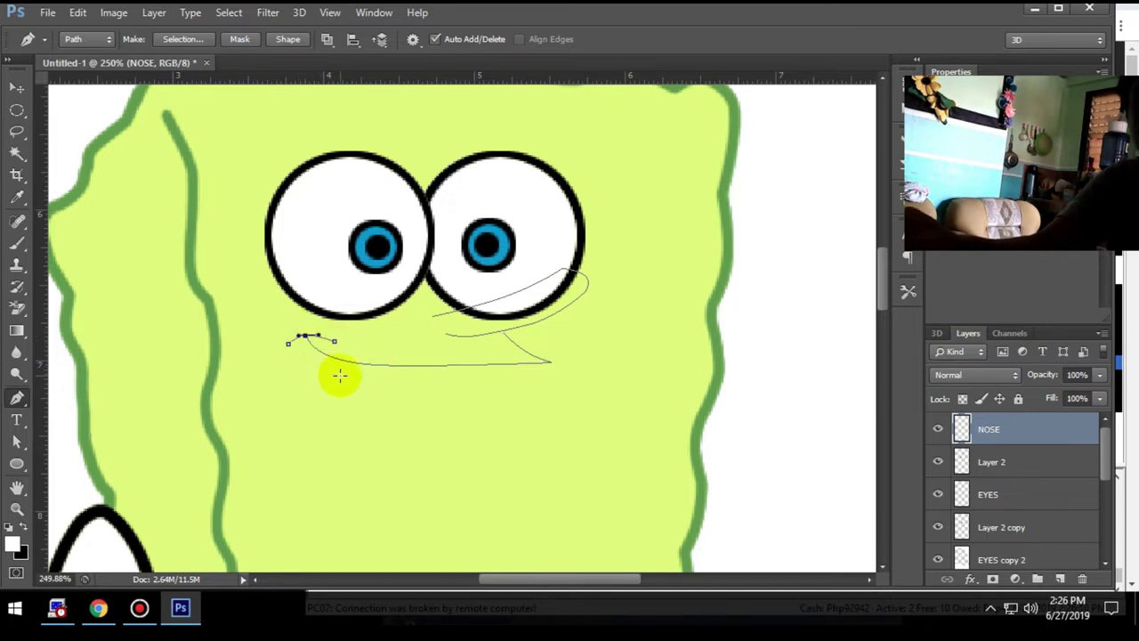
drag(282, 342, 286, 342)
Curve the nose path around its lower-left corner and along its bottom edge.
drag(516, 532, 496, 413)
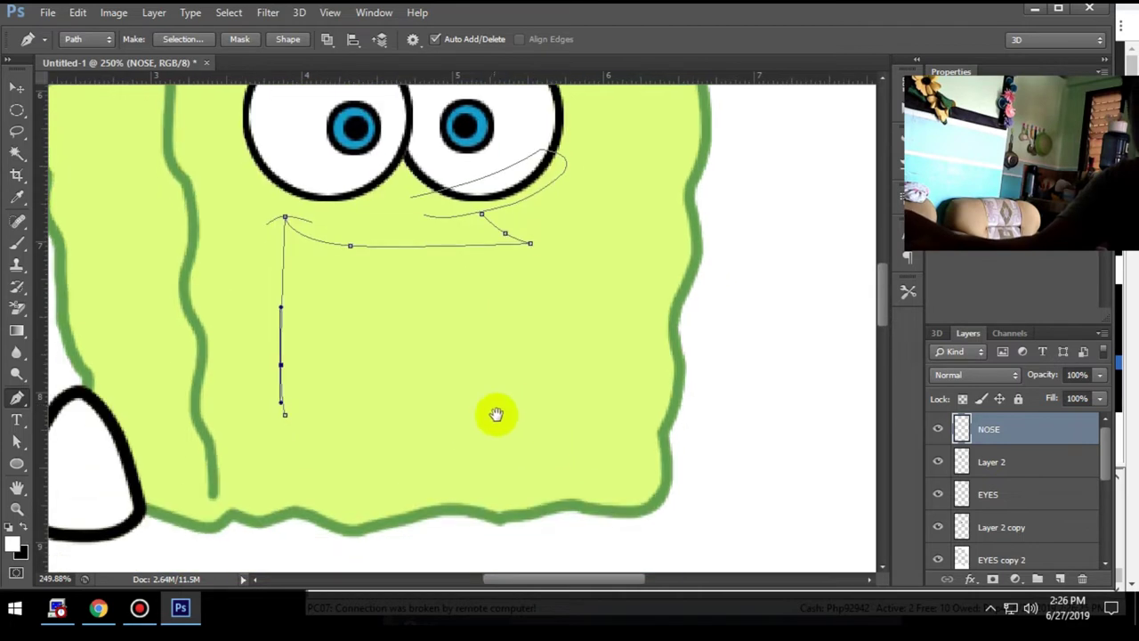
click(287, 430)
drag(348, 451, 339, 455)
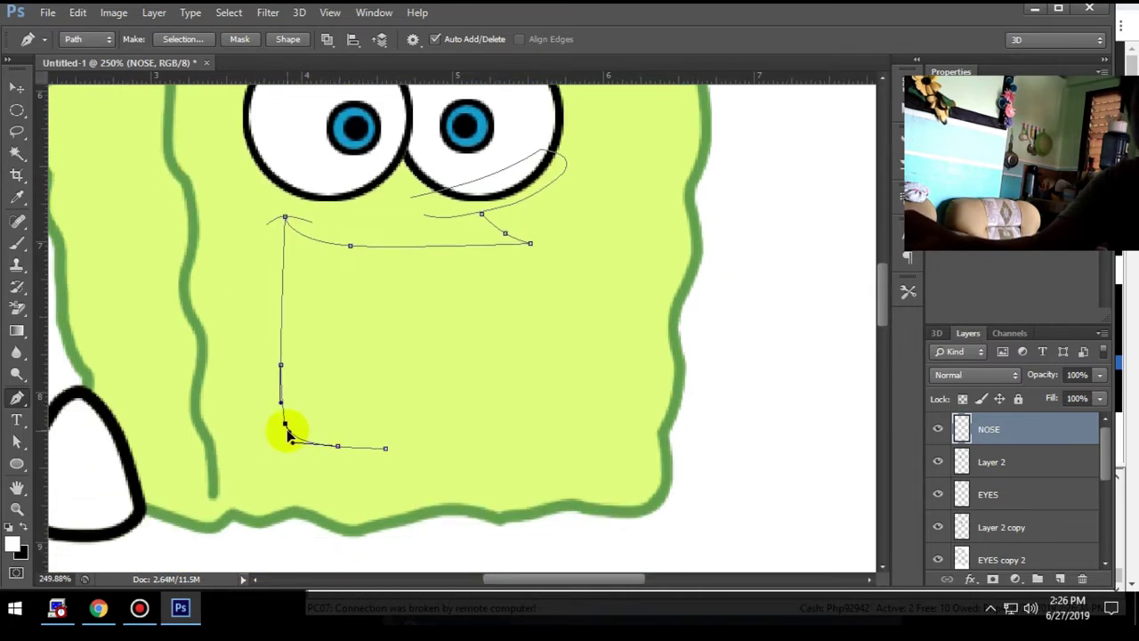
drag(345, 455, 357, 453)
click(444, 453)
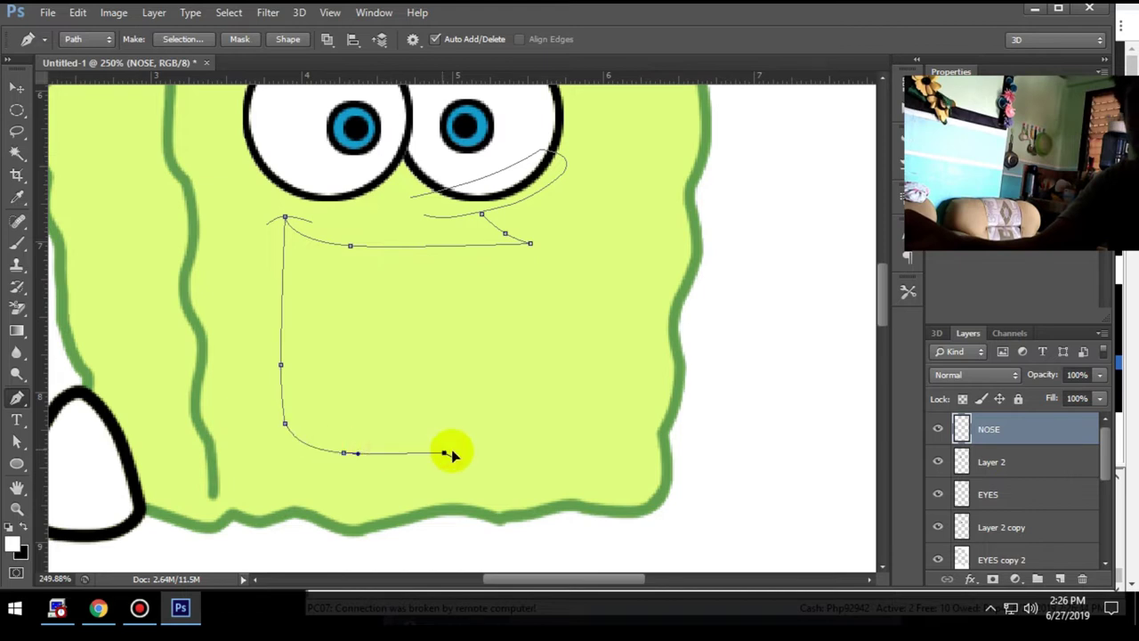
drag(479, 452, 434, 452)
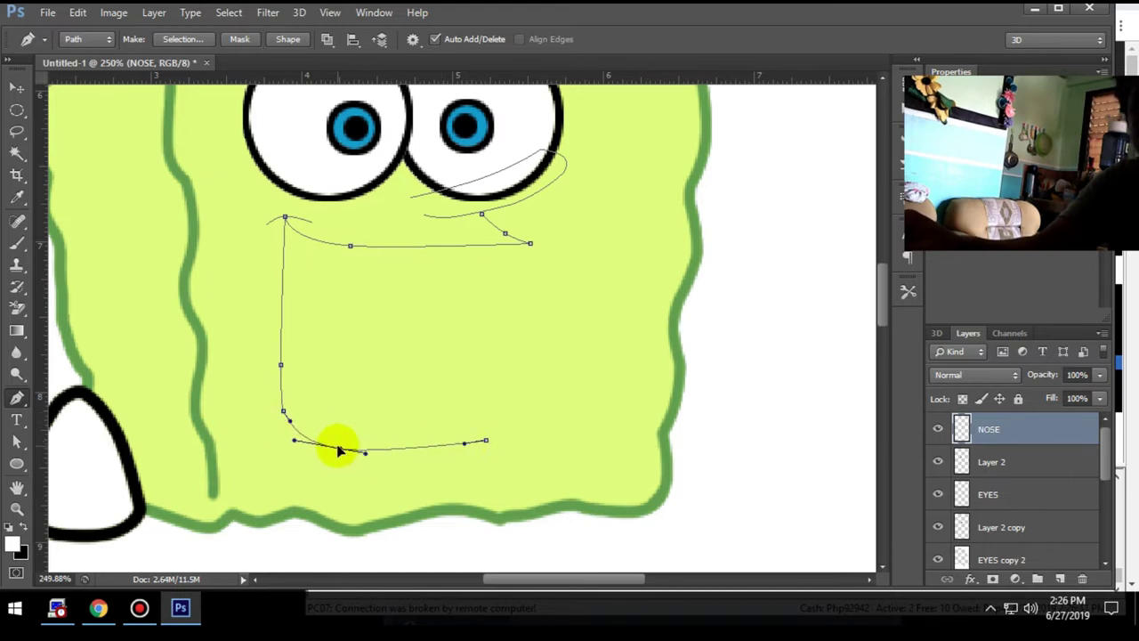
scroll(294, 419, up, 5)
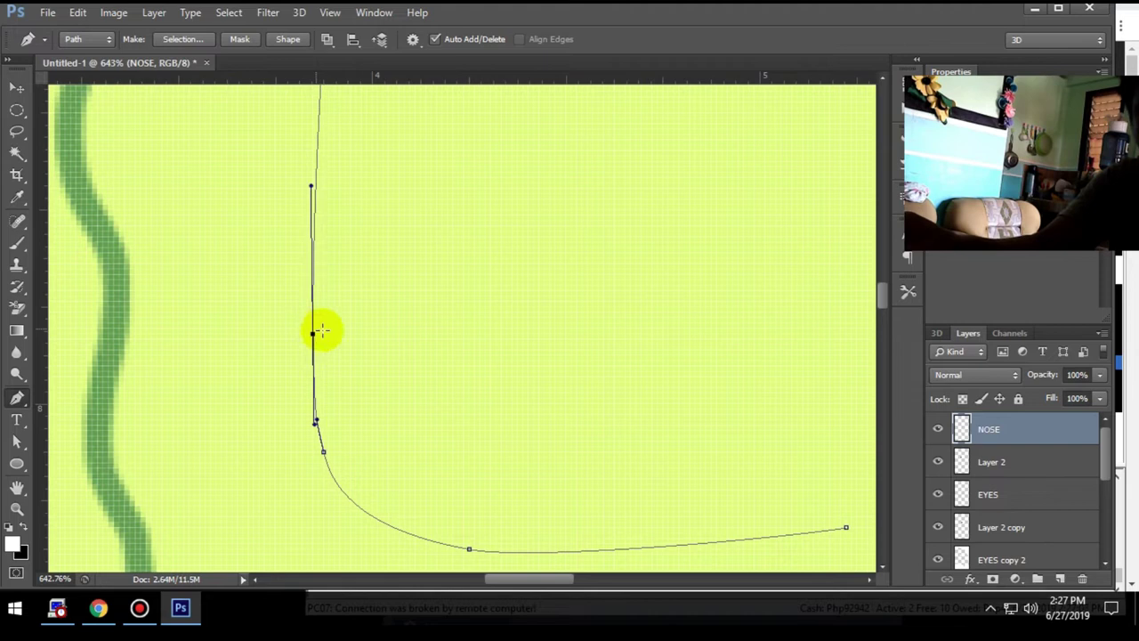
scroll(437, 246, down, 4)
drag(629, 443, 600, 452)
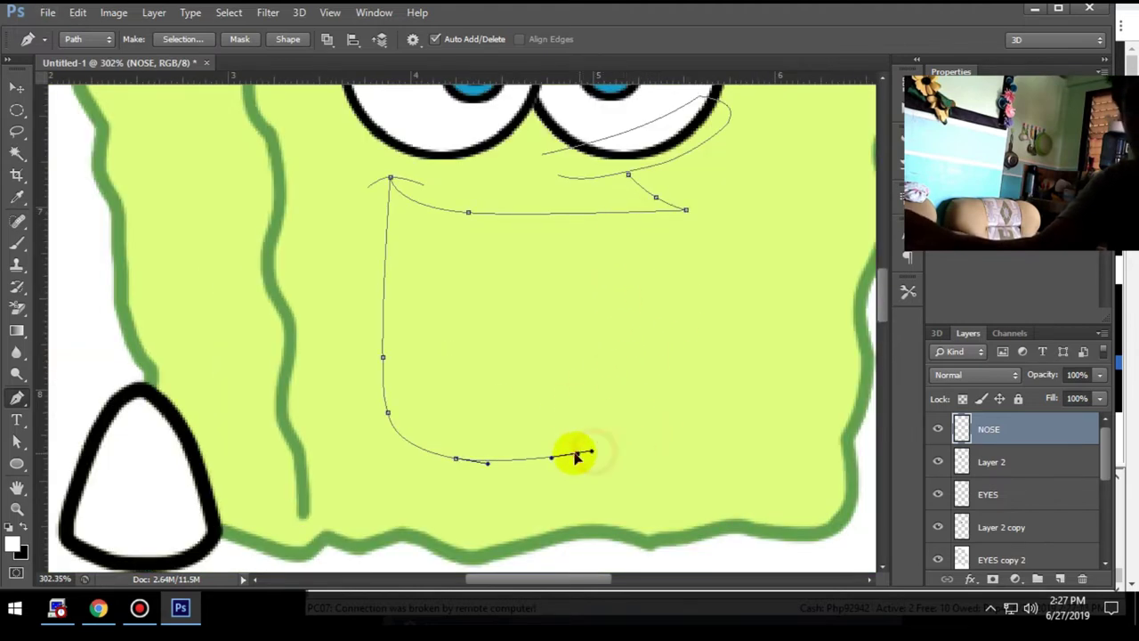
Select the mouth path's open end point and stroke the mouth path with the brush.
click(616, 293)
ctrl+click(599, 293)
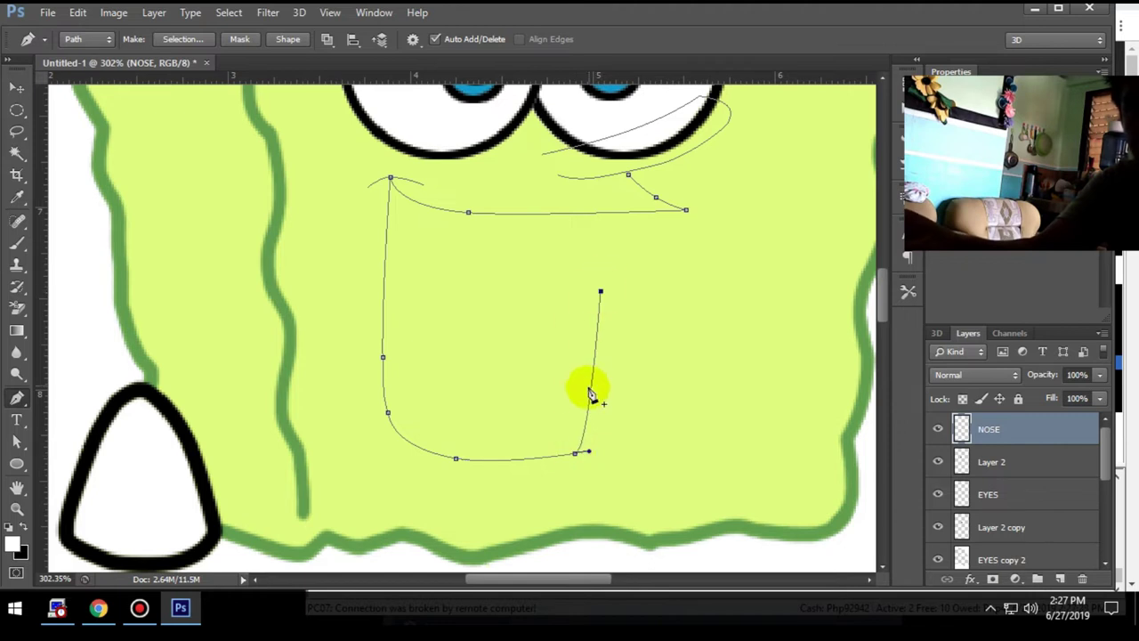
ctrl+click(607, 347)
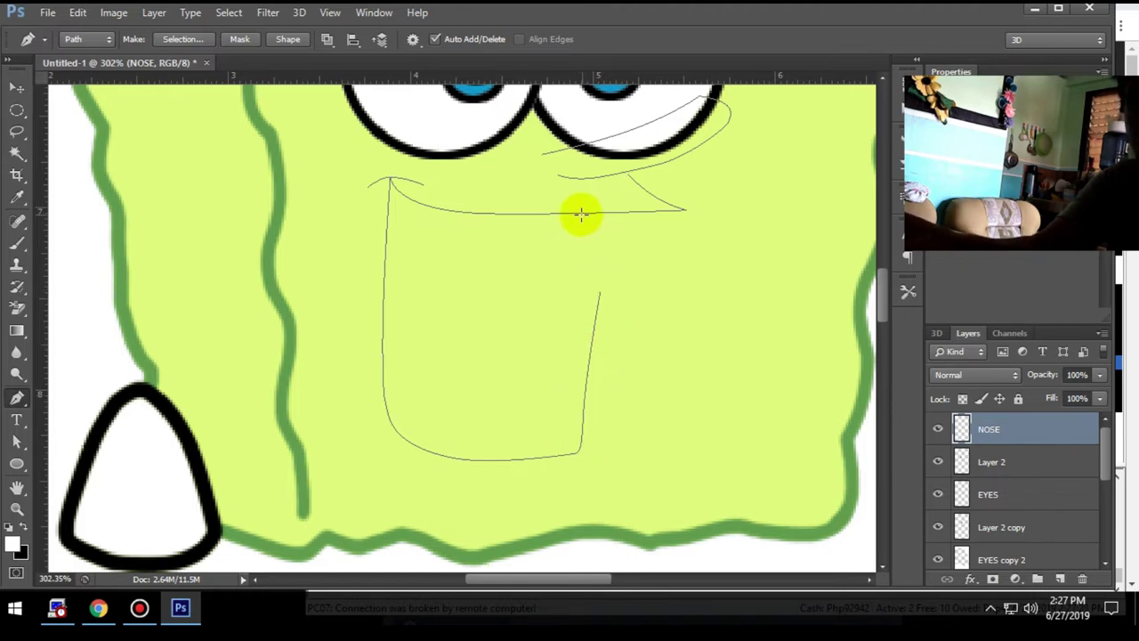
right_click(519, 310)
click(556, 323)
click(579, 186)
Stroke the remaining mouth subpaths in black and hide the path.
right_click(529, 390)
click(610, 119)
key(Return)
right_click(590, 288)
click(605, 267)
click(590, 208)
right_click(570, 265)
click(628, 305)
key(Return)
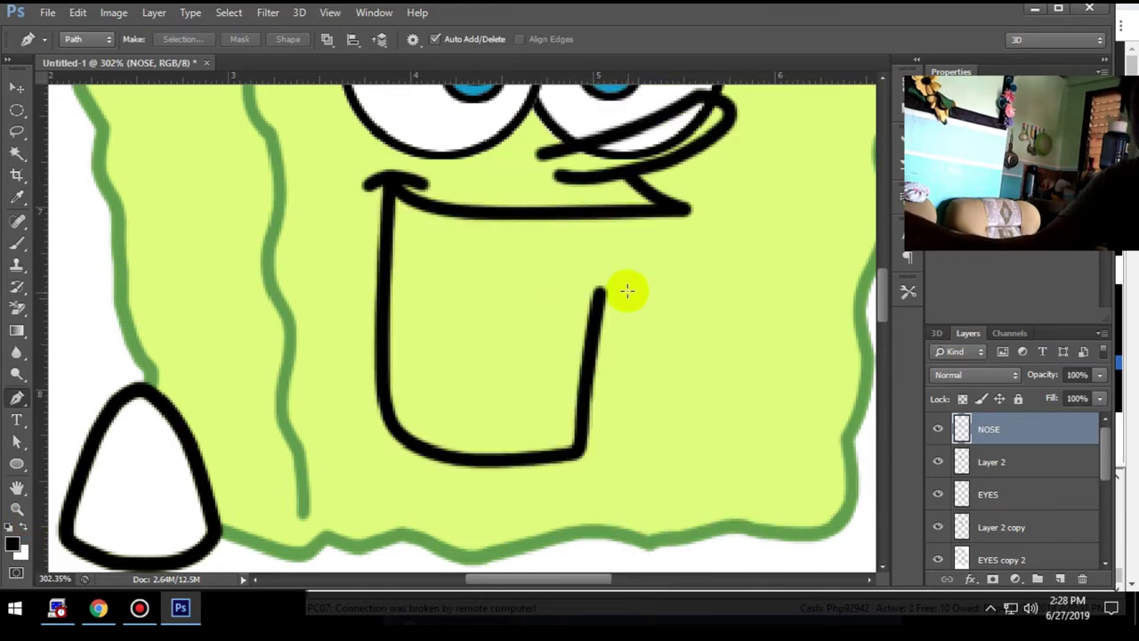
Create a new layer named TEETH.
click(1059, 578)
double_click(987, 429)
text(TEETH)
key(Return)
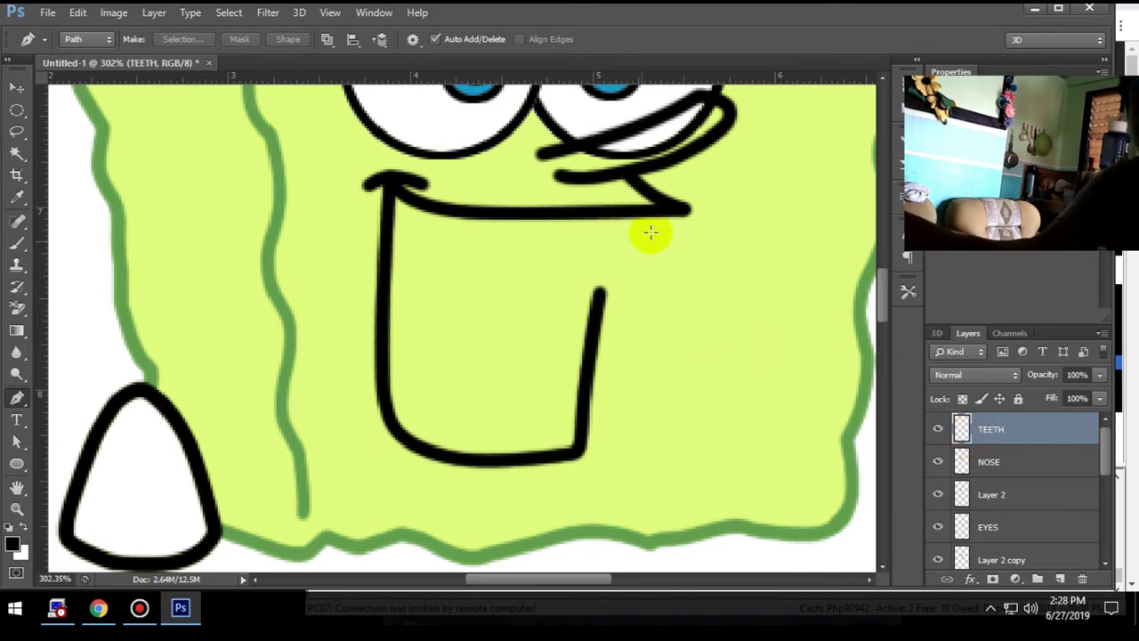
Select a square tooth box under the smile line and stroke it black.
key(m)
mouse_move(575, 213)
mouse_down()
mouse_move(659, 305)
mouse_move(663, 290)
mouse_up()
right_click(605, 240)
click(658, 493)
key(Return)
key(ctrl+d)
key(ctrl+j)
key(ctrl+z)
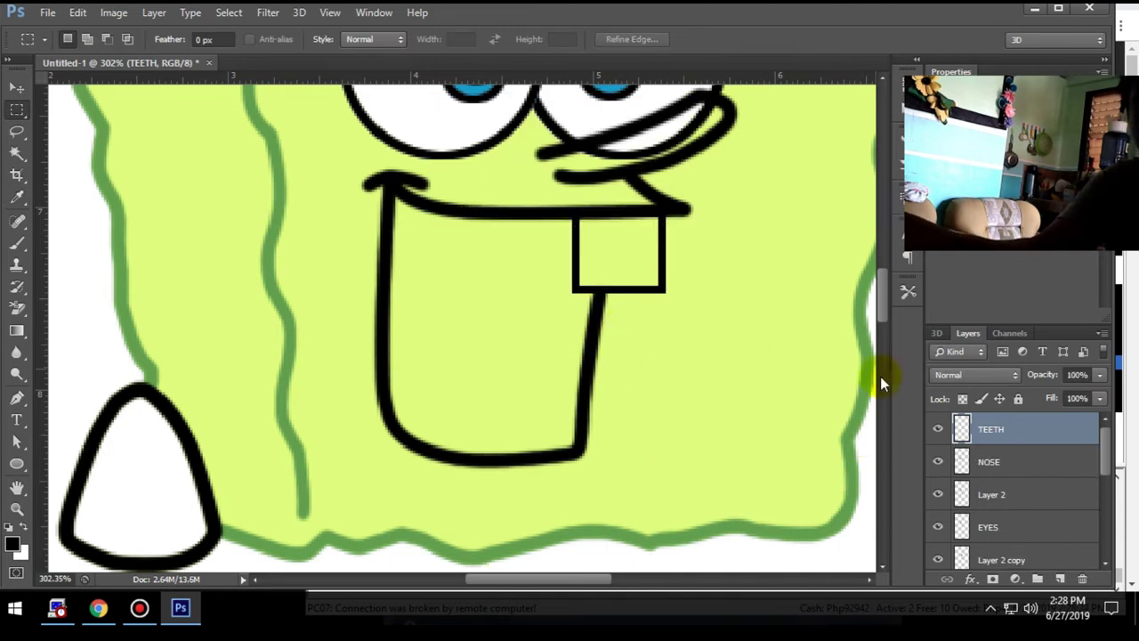
key(ctrl+alt+z)
Fill the tooth box with white.
scroll(666, 364, down, 3)
key(ctrl+alt+z)
scroll(658, 307, up, 2)
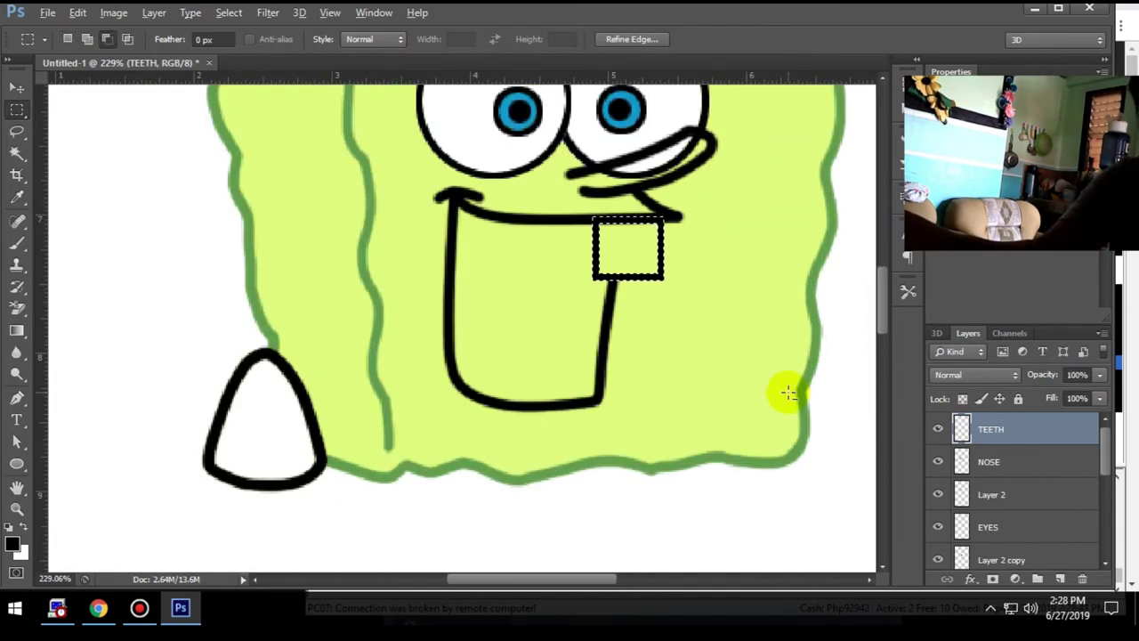
key(x)
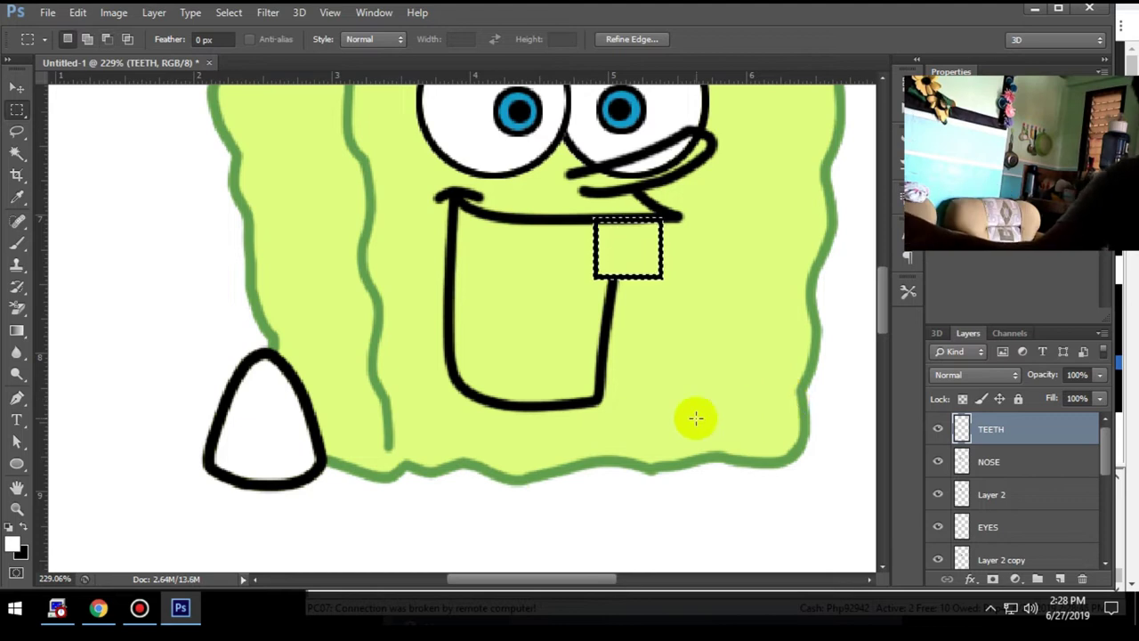
scroll(693, 415, down, 4)
scroll(694, 419, down, 1)
key(e)
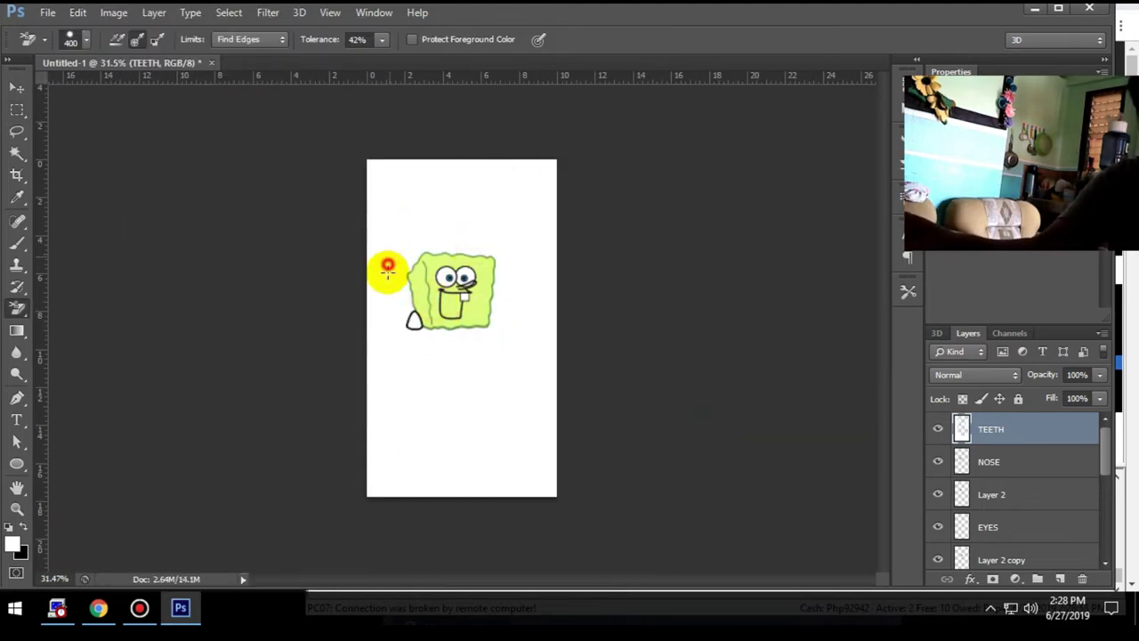
scroll(484, 289, up, 3)
scroll(484, 289, up, 3)
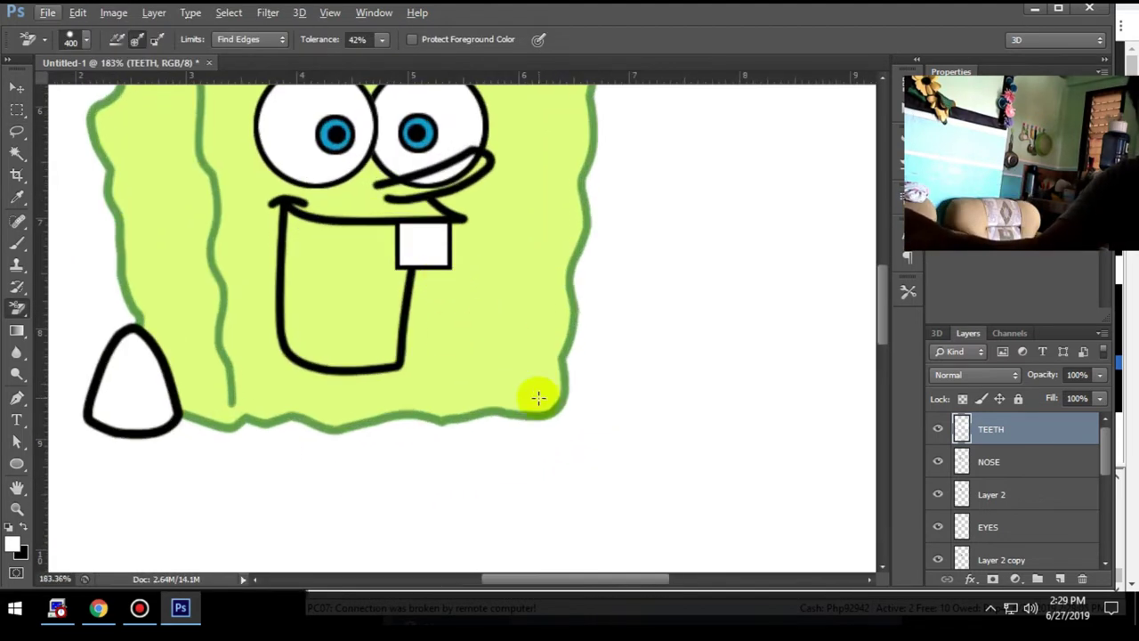
Duplicate the TEETH layer and move the copied tooth left beside the first.
key(ctrl+j)
key(v)
drag(424, 252, 343, 252)
scroll(355, 258, down, 3)
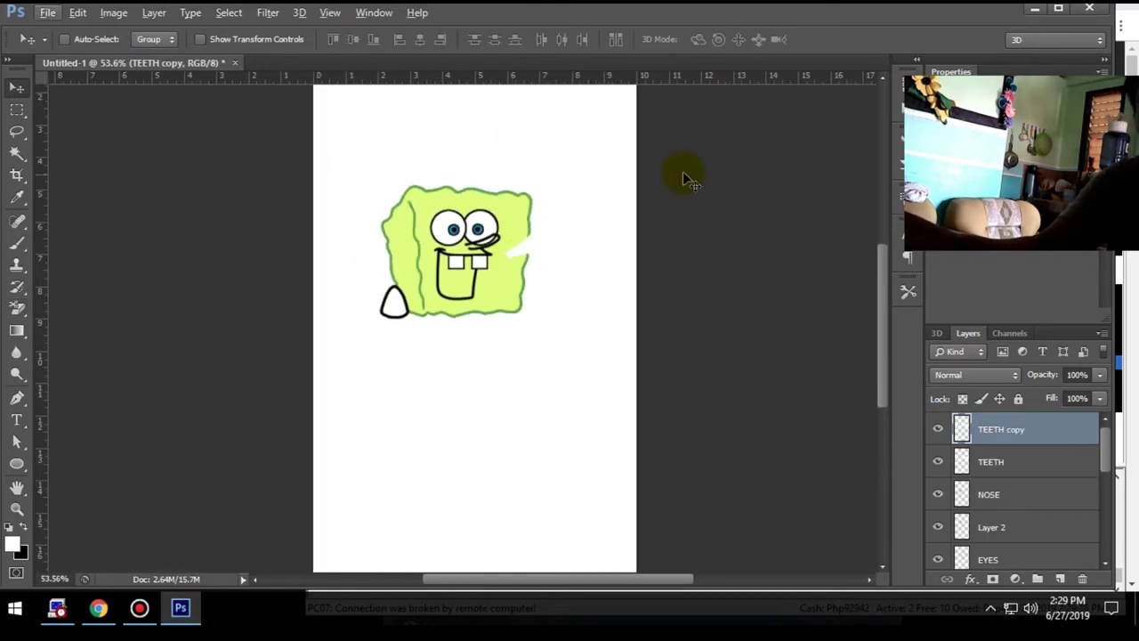
scroll(683, 171, up, 2)
key(p)
Free Transform the TEETH and TEETH copy layers to adjust the teeth.
key(ctrl+Return)
click(991, 461)
scroll(472, 285, up, 3)
key(ctrl+t)
click(1000, 429)
key(ctrl+t)
scroll(860, 377, down, 3)
scroll(726, 233, down, 2)
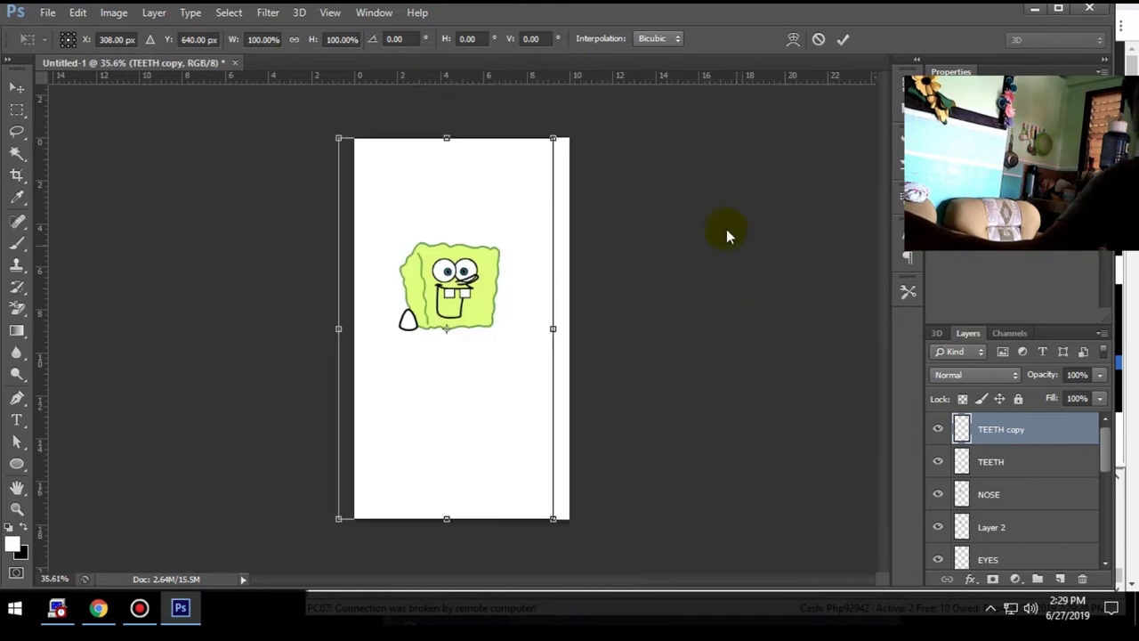
key(Escape)
key(v)
scroll(458, 300, up, 3)
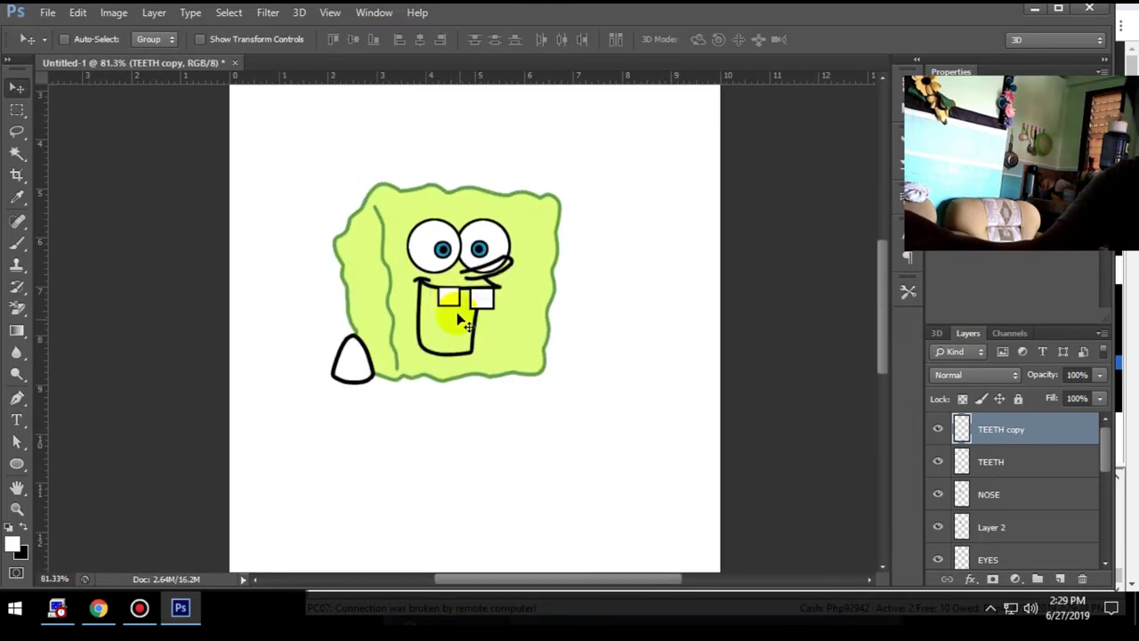
key(alt+bracketleft)
Nudge the left tooth right, then transform both teeth together.
click(940, 427)
key(Right)
key(Right)
key(Right)
key(Right)
key(Right)
key(Right)
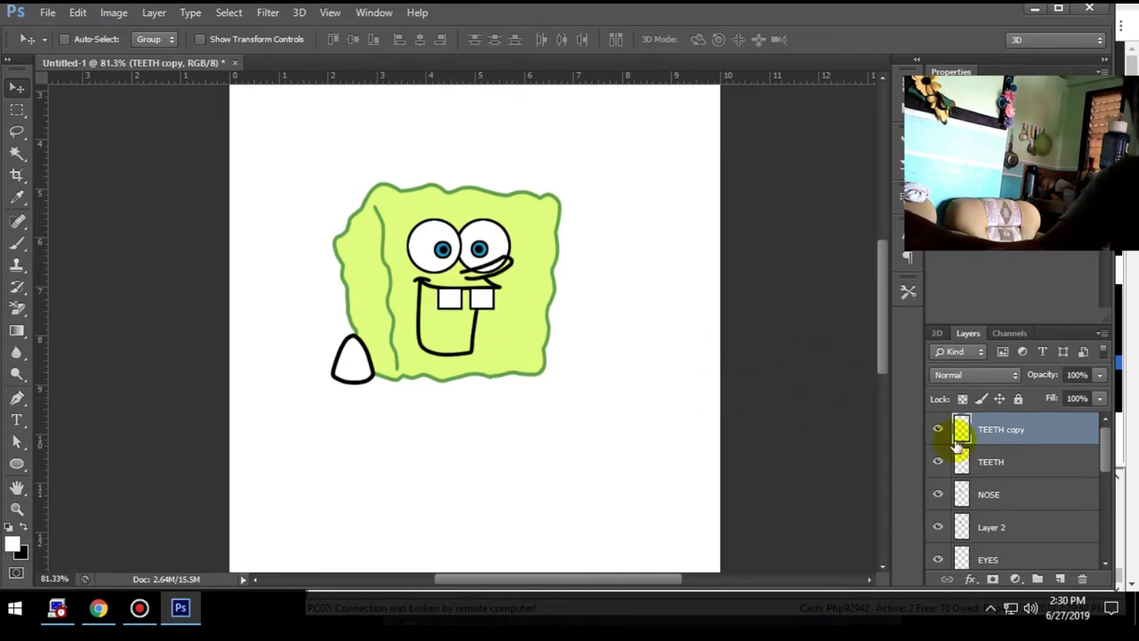
shift+click(988, 461)
key(ctrl+t)
key(ctrl+0)
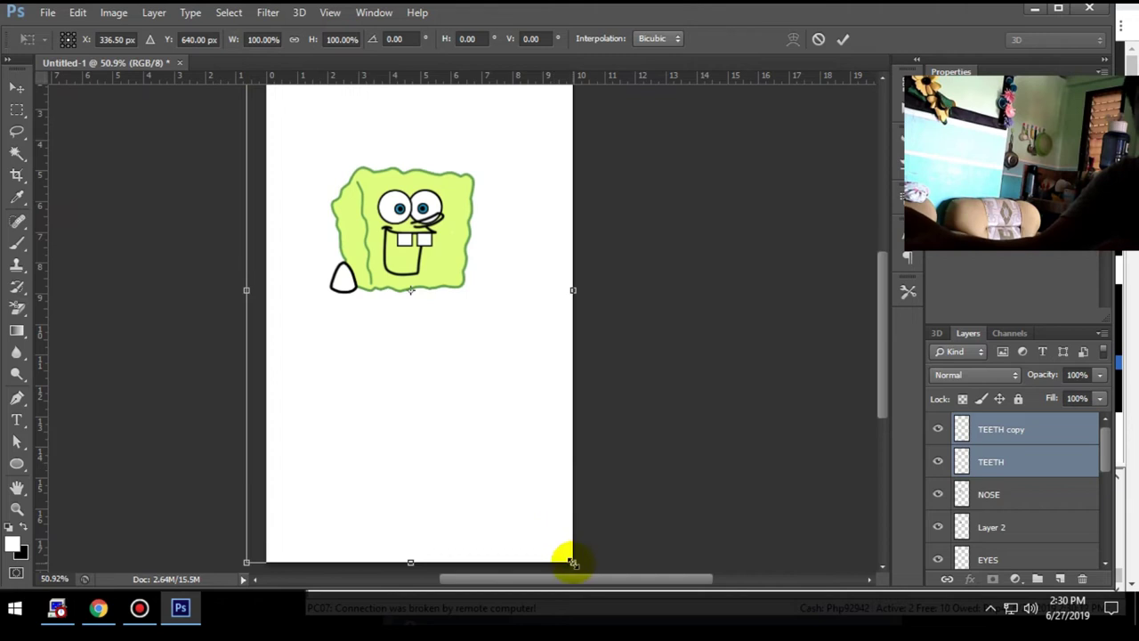
key(Return)
key(i)
key(v)
scroll(407, 242, up, 3)
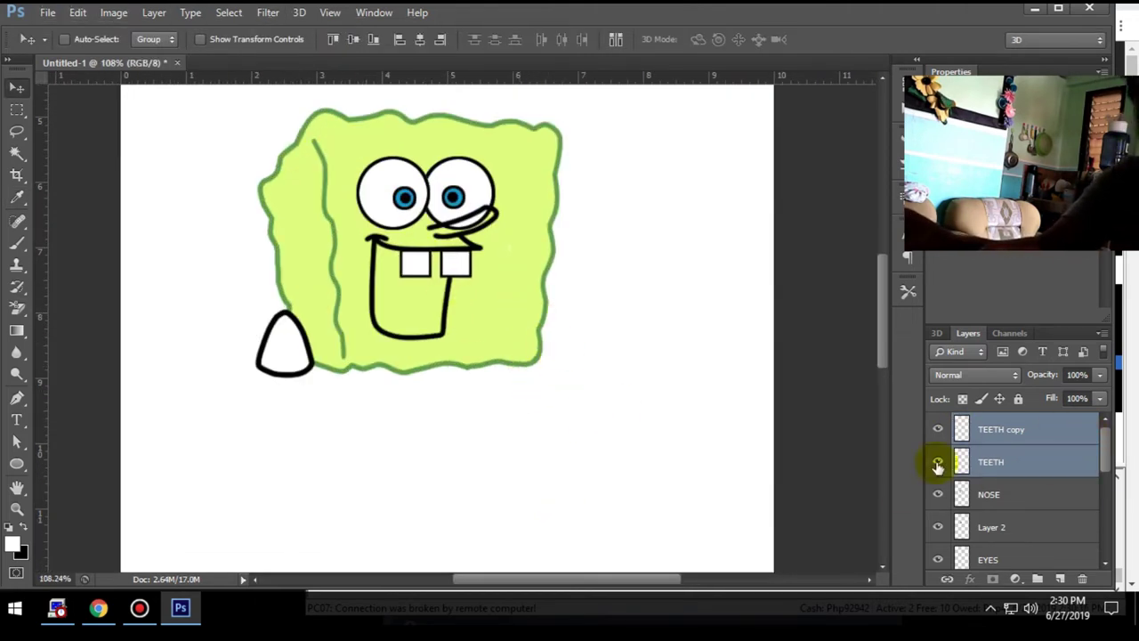
ctrl+click(983, 463)
Add a new layer and trace the mouth interior with a Pen path.
key(p)
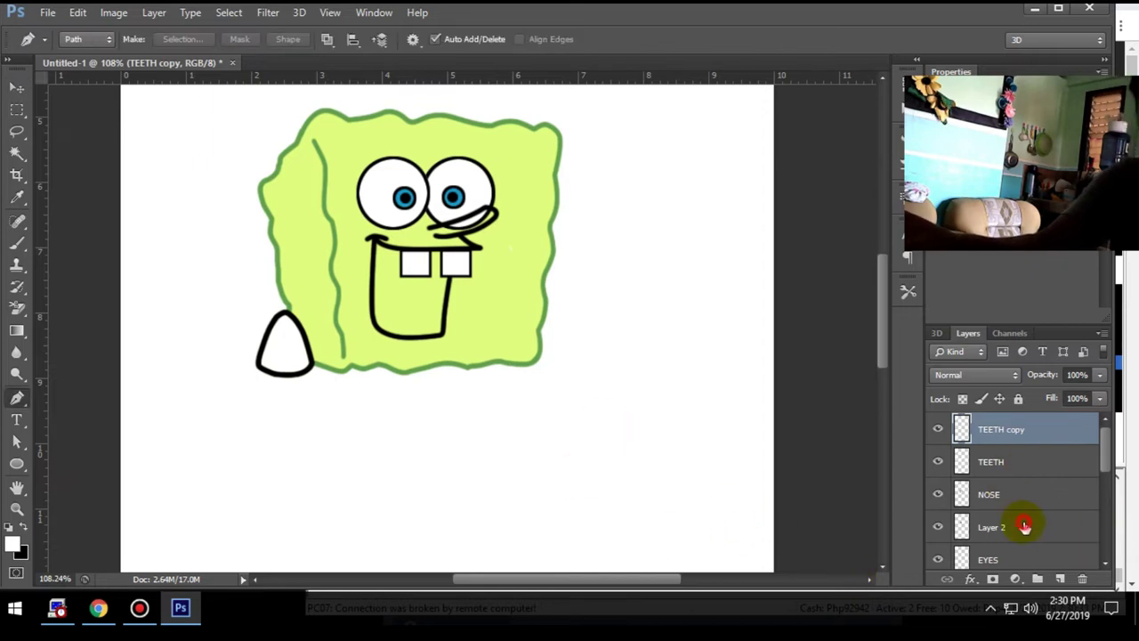
drag(1017, 525, 1082, 582)
click(374, 242)
click(379, 323)
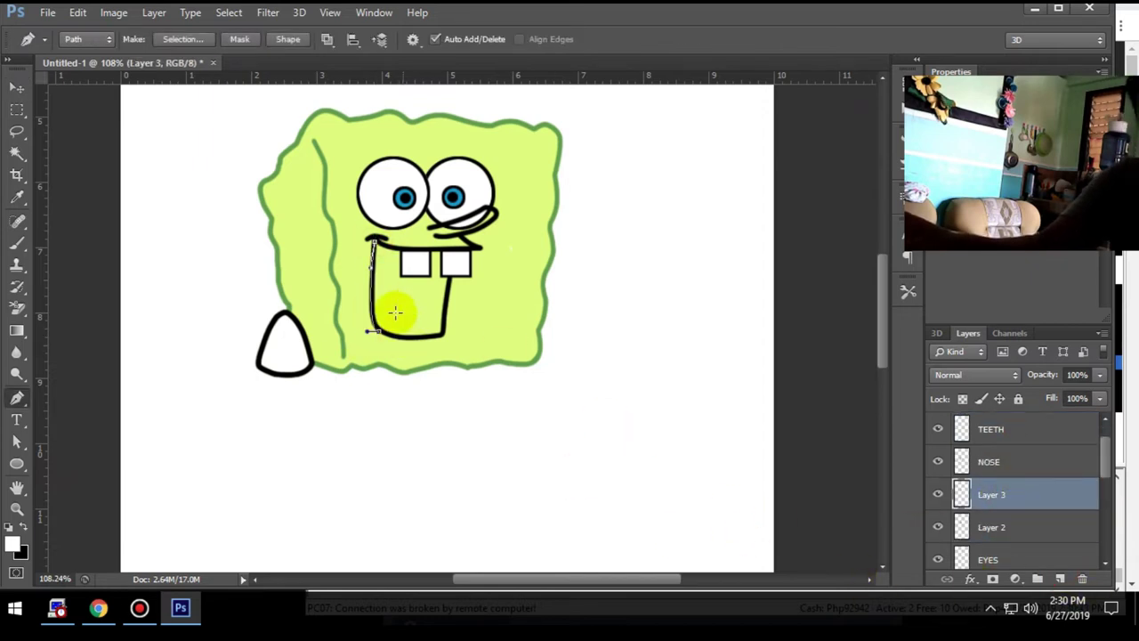
scroll(395, 312, up, 3)
click(476, 332)
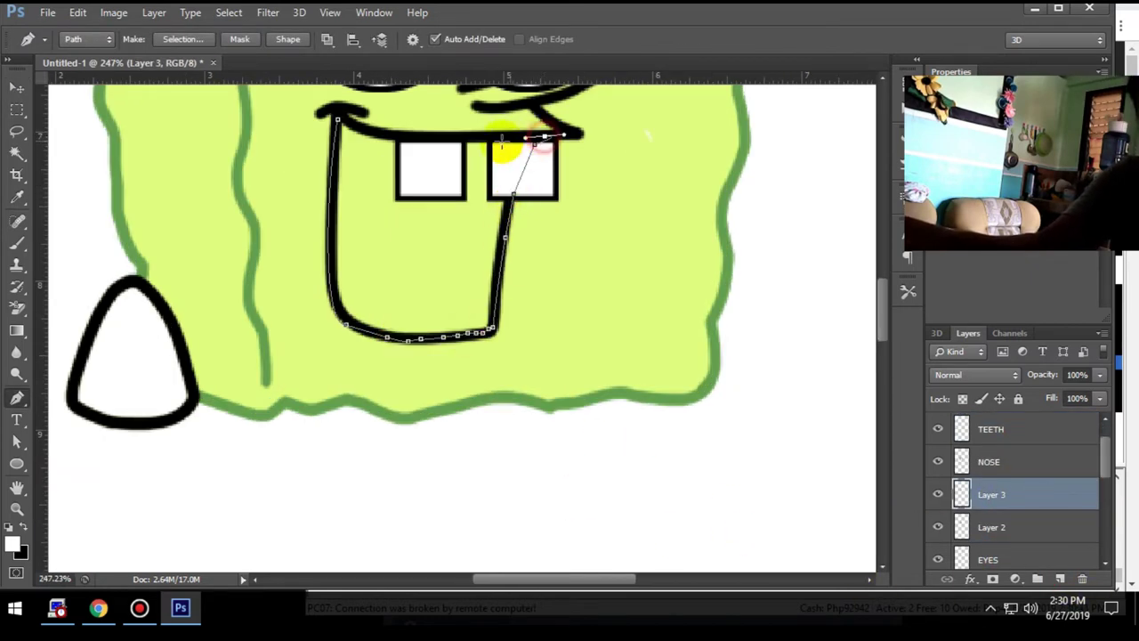
click(338, 119)
Fill the mouth path with dark brown and hide the path outline.
right_click(358, 142)
click(433, 241)
click(597, 145)
drag(368, 297, 299, 356)
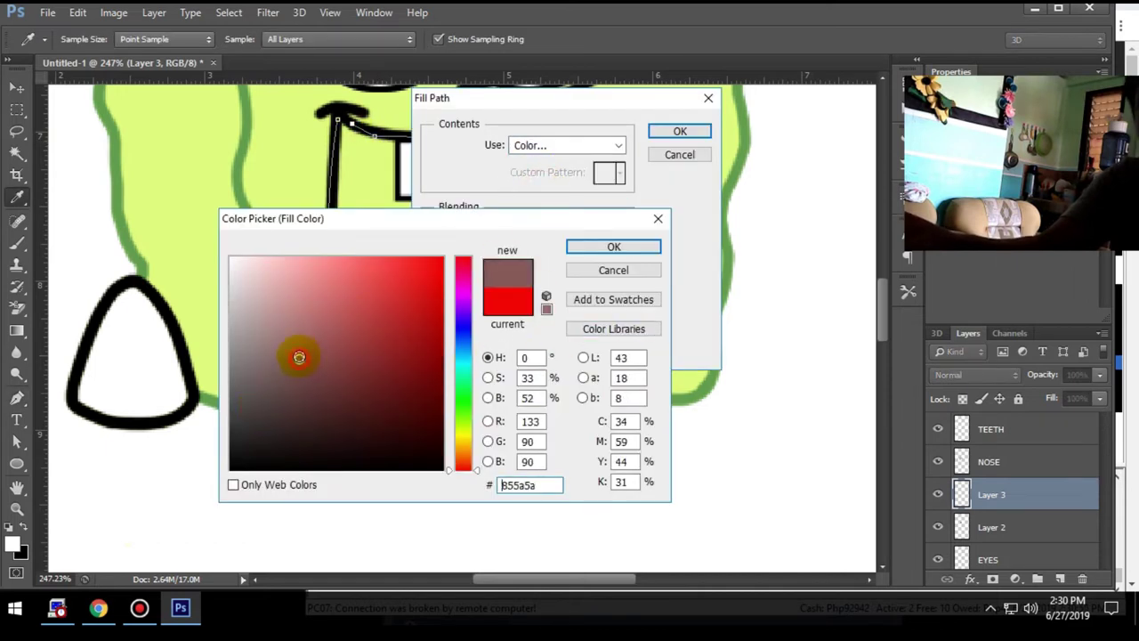
drag(463, 294, 463, 458)
drag(276, 312, 325, 326)
click(302, 372)
click(305, 389)
click(614, 246)
click(679, 130)
key(Return)
scroll(1009, 368, down, 2)
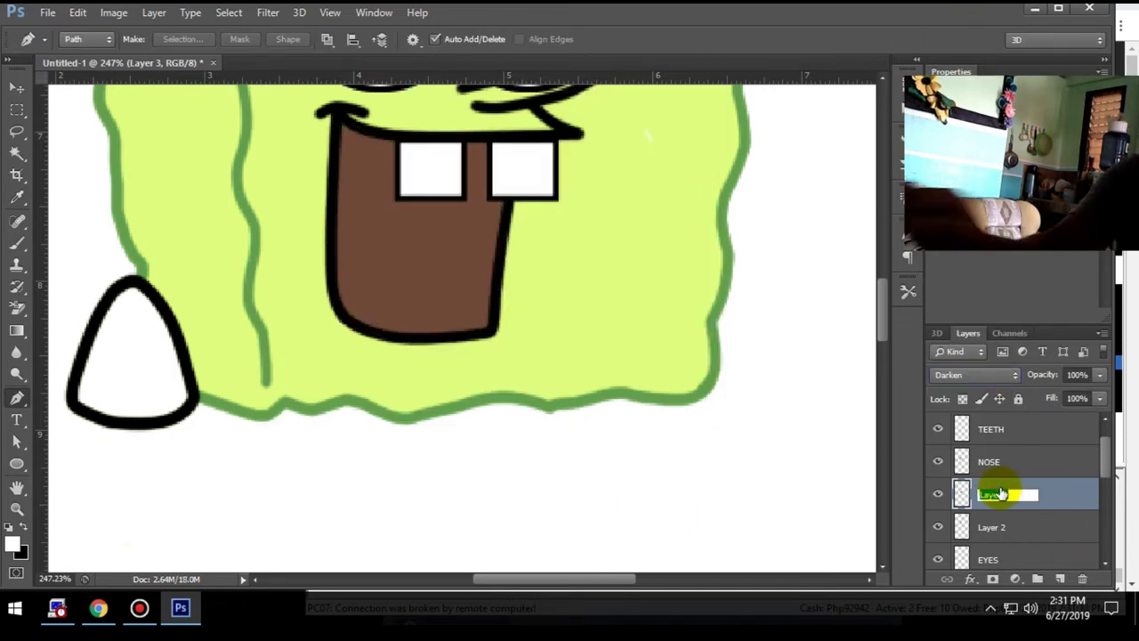
Create a new layer named TOUNGE.
click(1060, 578)
key(u)
double_click(992, 494)
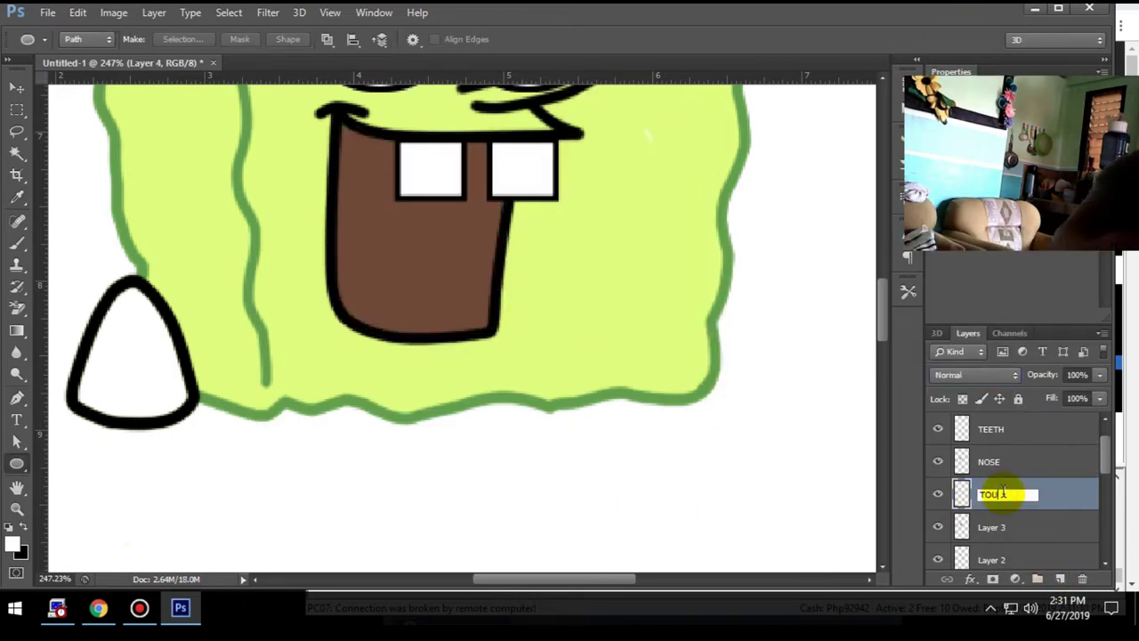
text(TOUNGE)
key(Return)
scroll(1041, 481, down, 3)
scroll(1030, 501, up, 3)
Draw a curved tongue path at the mouth bottom and stroke it black.
key(p)
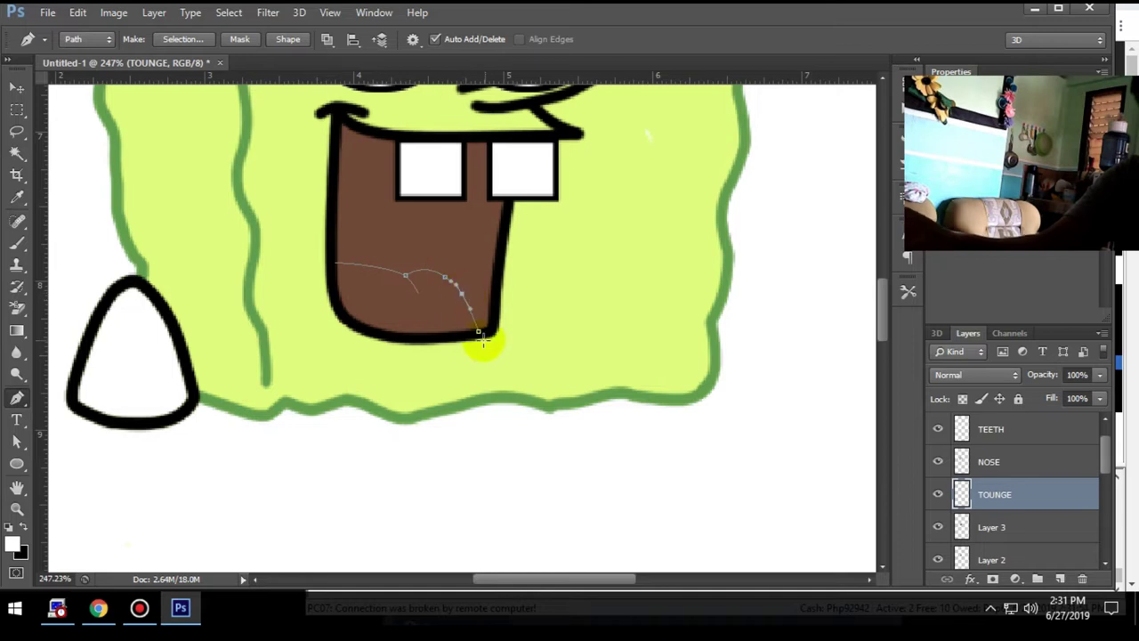
right_click(479, 333)
click(552, 325)
key(Return)
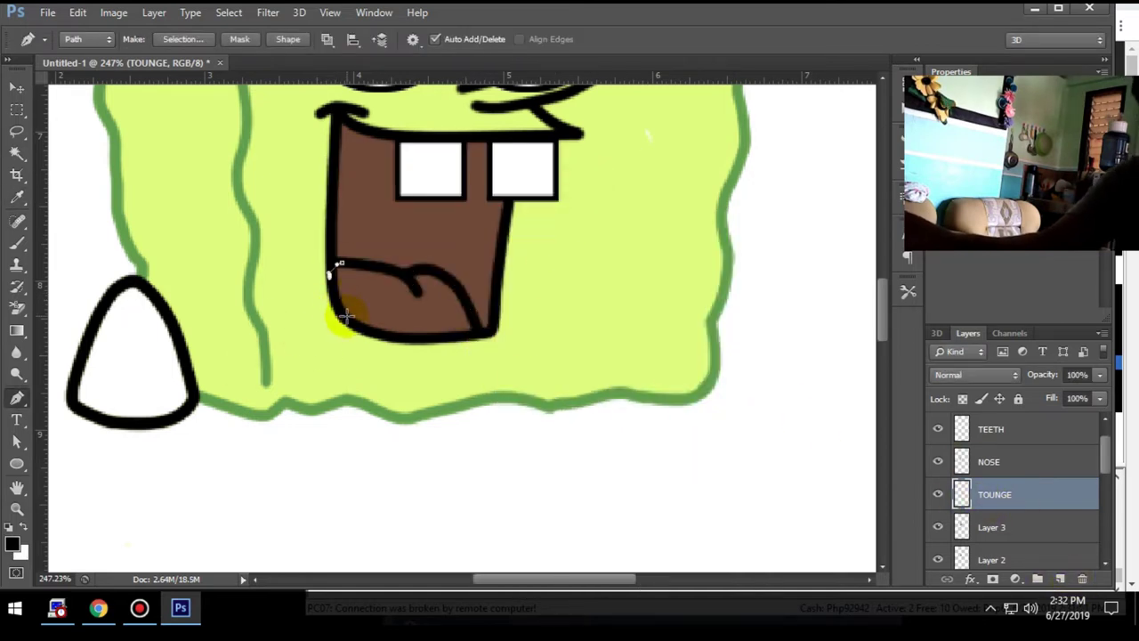
On a new layer, fill the tongue shape light pink and place it below TOUNGE.
click(1059, 580)
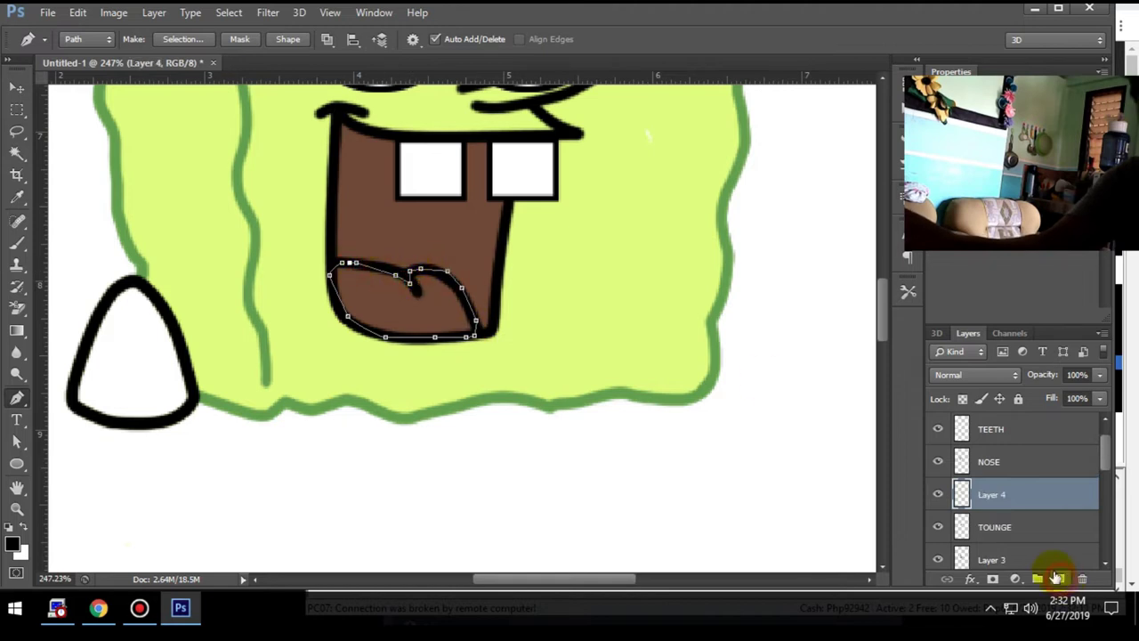
right_click(438, 206)
click(481, 294)
click(567, 145)
click(541, 188)
click(343, 258)
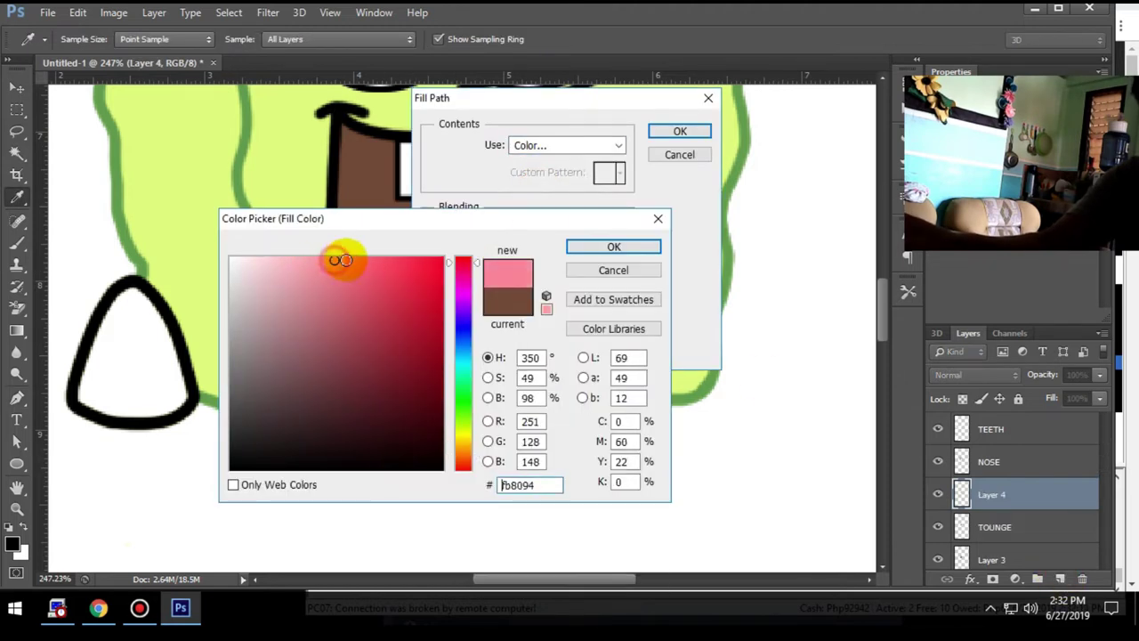
key(Return)
key(Return)
click(974, 375)
click(961, 408)
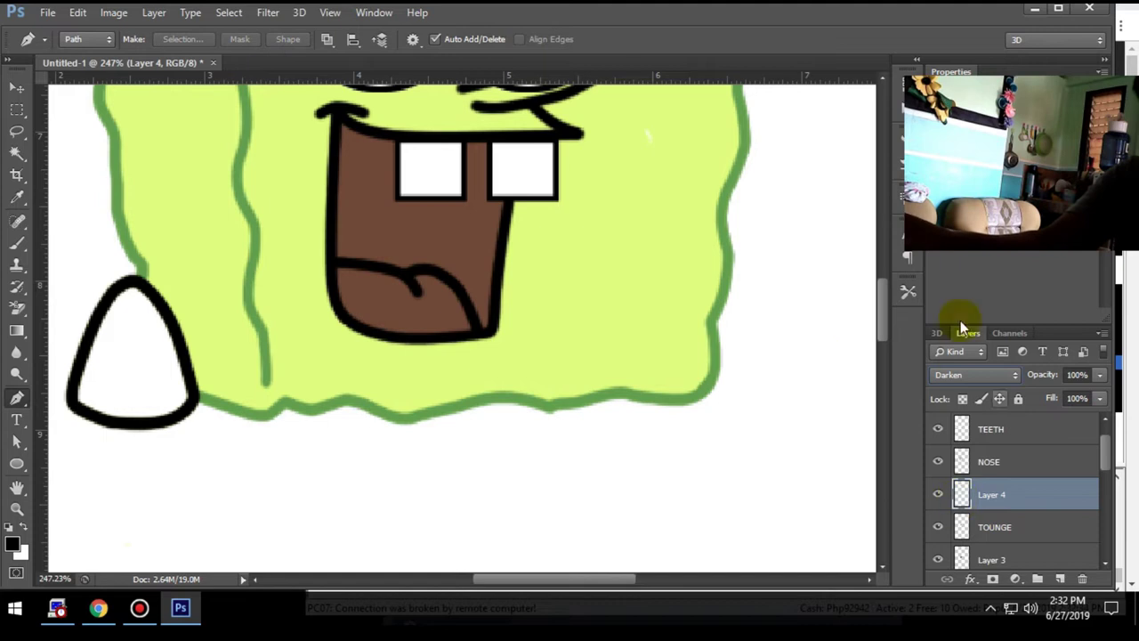
drag(985, 492, 978, 538)
Zoom out to the whole face and add a new top layer for the arm.
click(329, 12)
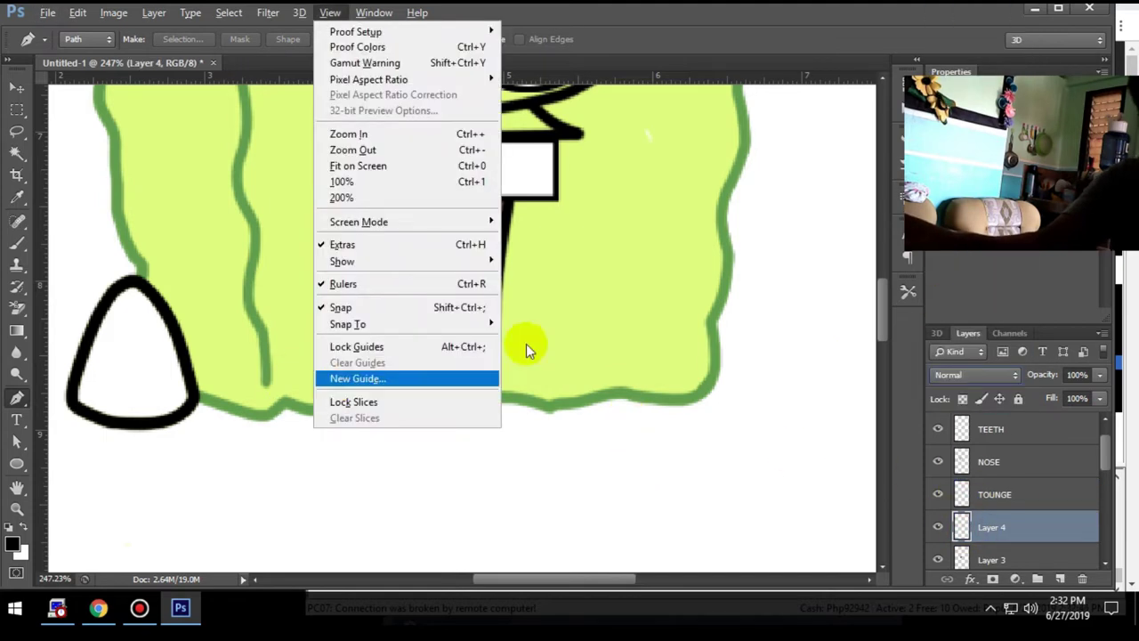
click(525, 349)
scroll(682, 381, down, 4)
scroll(659, 391, down, 3)
key(v)
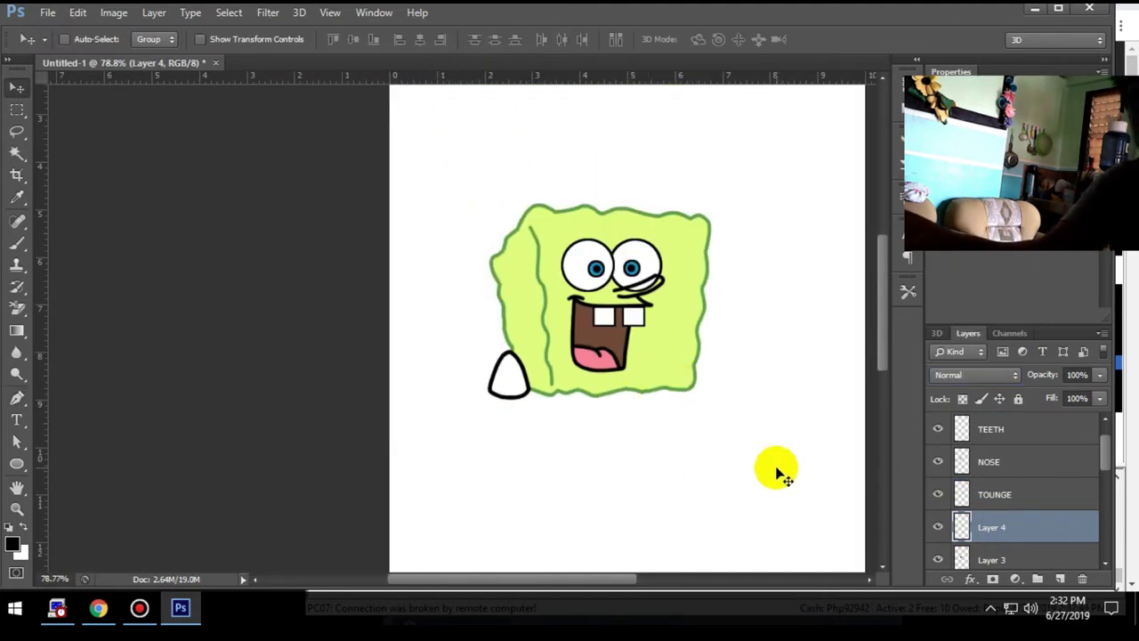
scroll(1094, 513, up, 2)
click(1059, 580)
key(p)
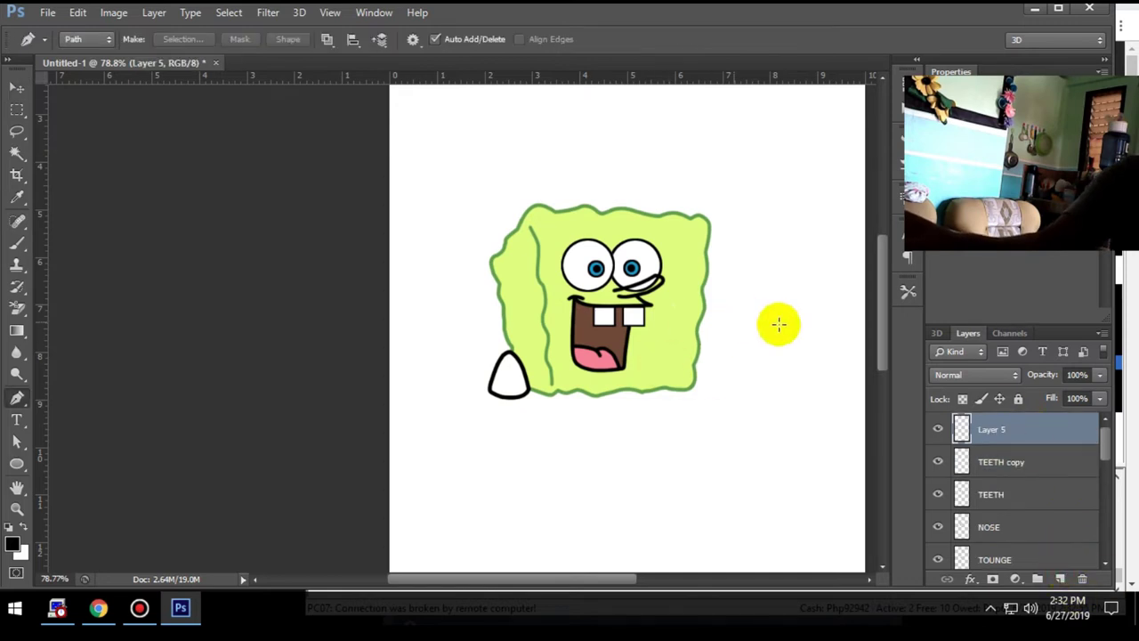
scroll(734, 368, up, 2)
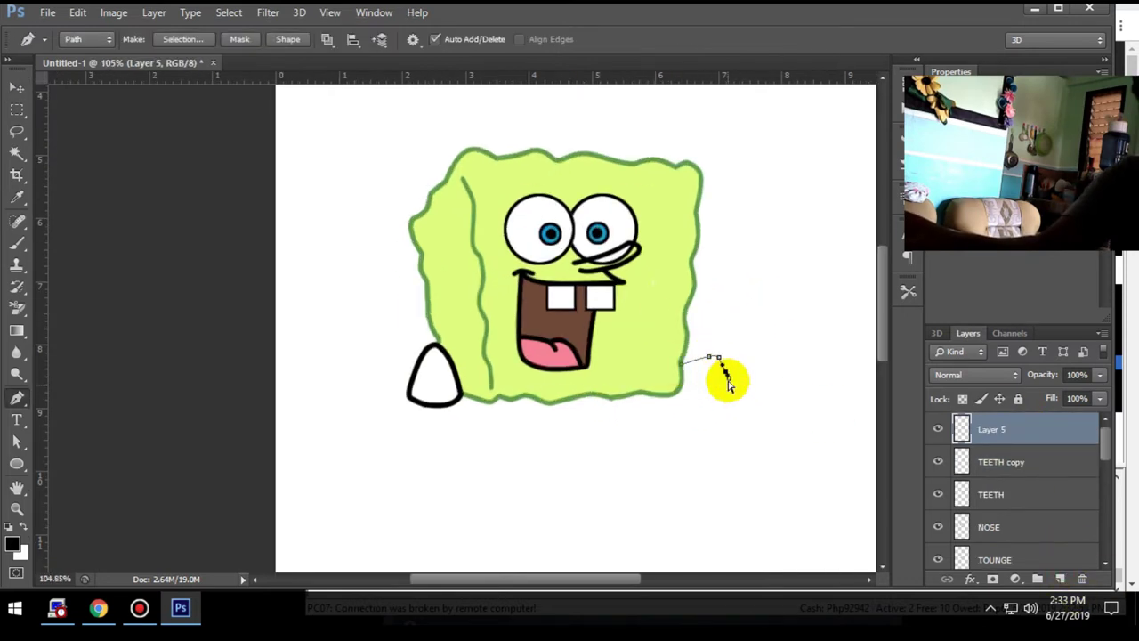
scroll(726, 381, up, 5)
Draw the right arm stub path at the body's lower right and stroke it black.
drag(699, 454, 721, 411)
scroll(664, 457, down, 3)
right_click(700, 445)
click(761, 217)
key(Return)
right_click(659, 404)
click(646, 436)
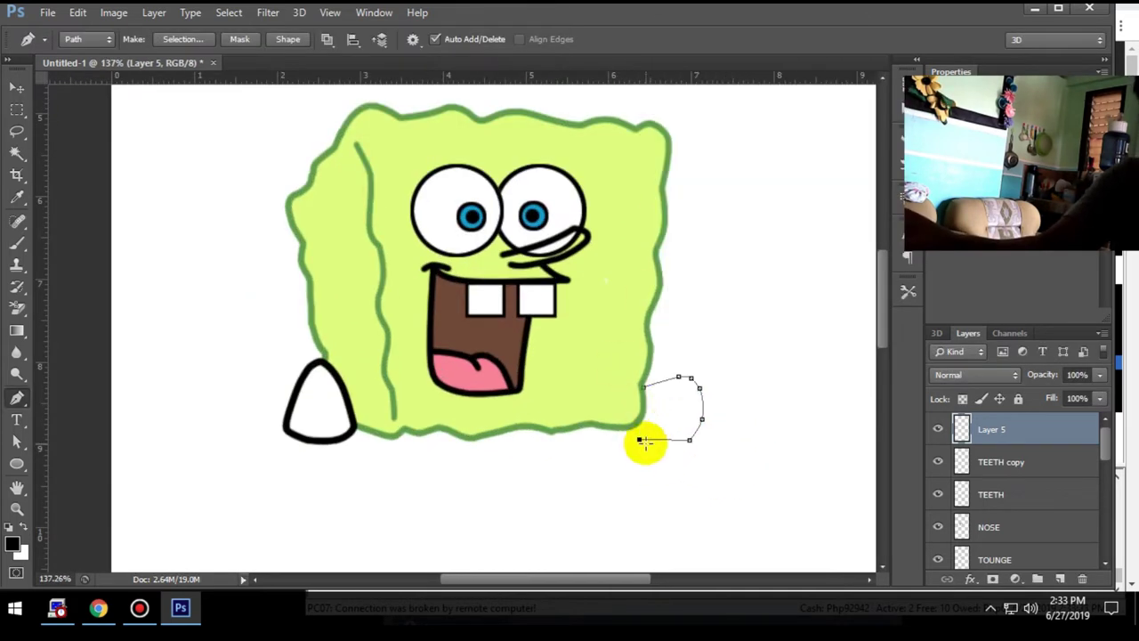
right_click(672, 436)
click(738, 152)
Move the arm outline up against the body and place its layer behind the body outline.
key(Return)
key(v)
drag(674, 432, 677, 414)
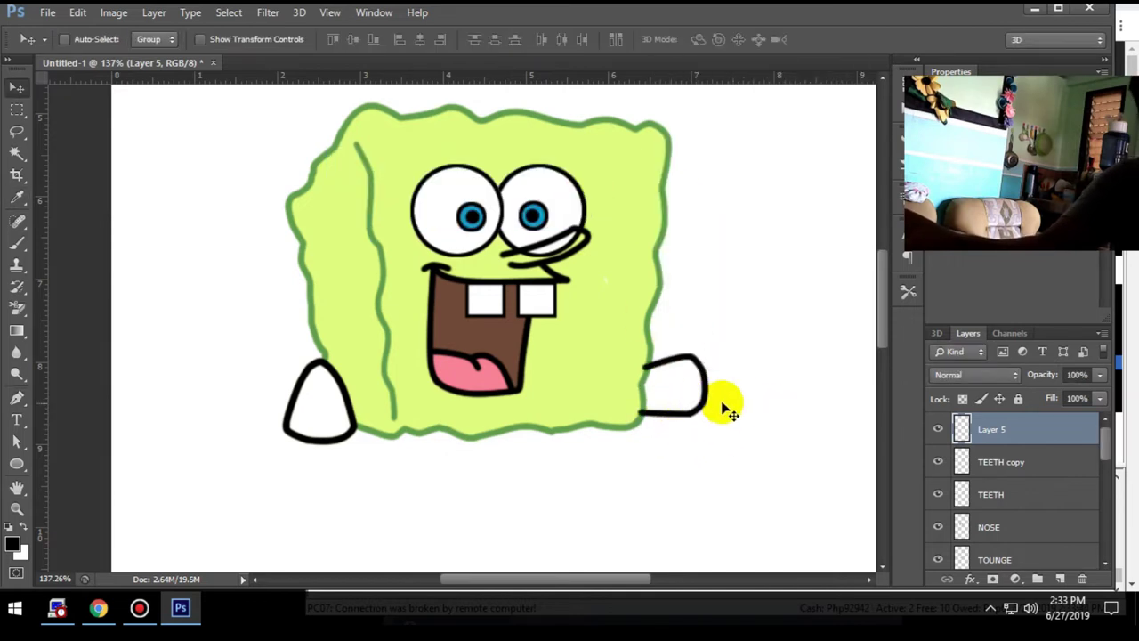
drag(963, 430, 978, 485)
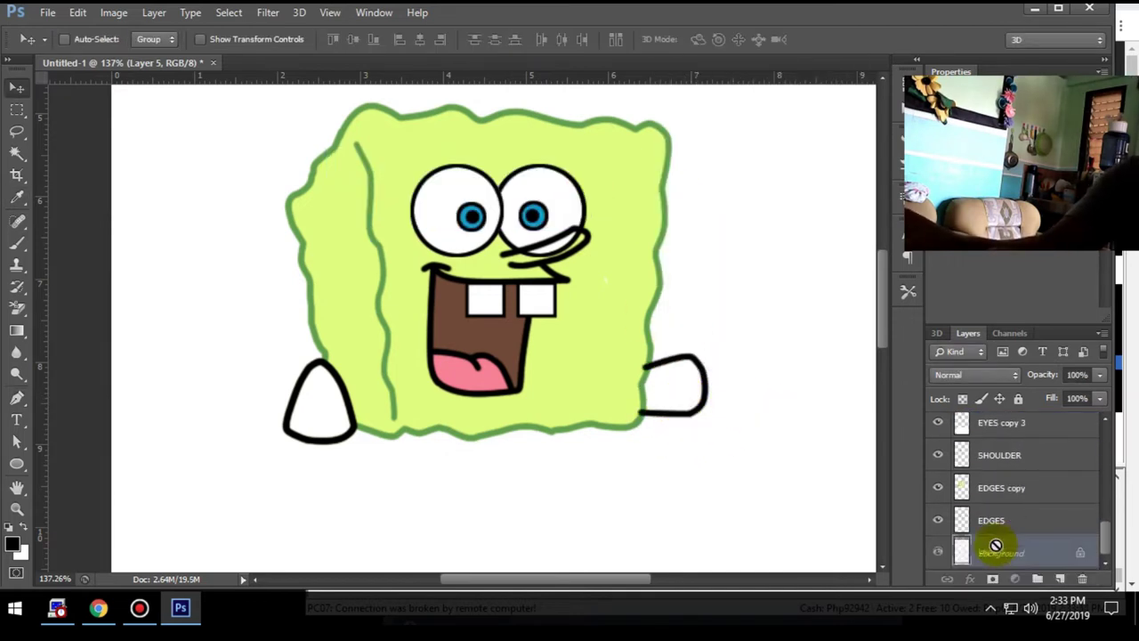
Draw a curved crease path inside the arm and stroke it black.
key(p)
scroll(620, 331, up, 2)
drag(666, 360, 673, 402)
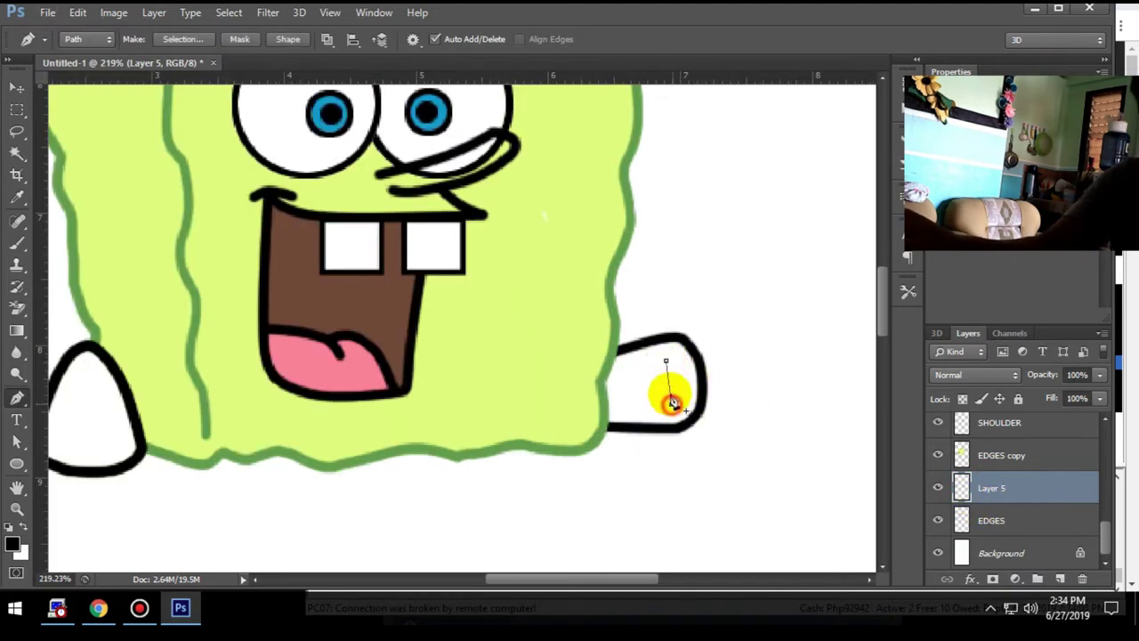
right_click(660, 381)
click(711, 120)
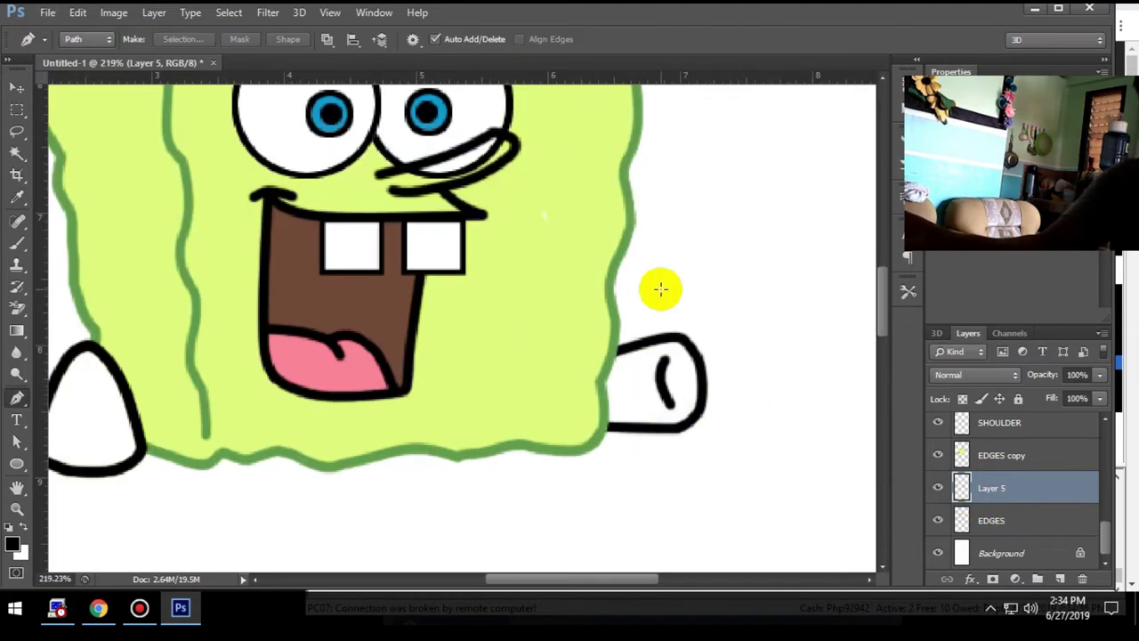
key(ctrl+t)
key(Return)
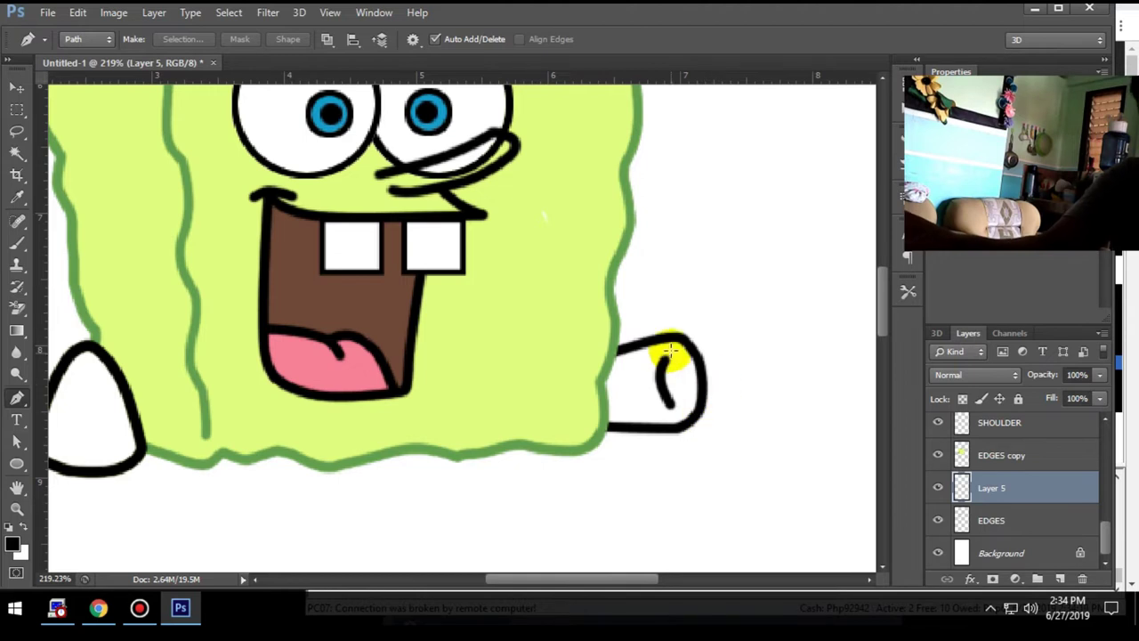
Fit the whole drawing in the window and select the NOSE layer.
key(b)
key(ctrl+0)
key(ctrl+t)
key(Return)
click(1011, 516)
scroll(928, 432, up, 3)
click(937, 493)
click(937, 494)
click(1048, 480)
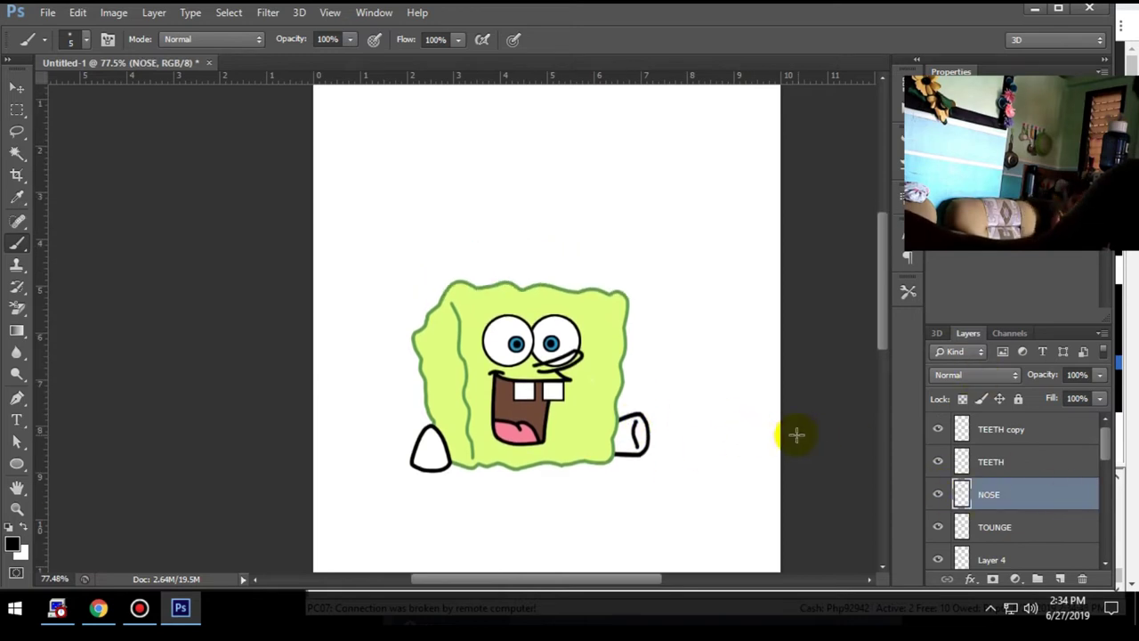
Delete the spare EYES copy and EYES copy 3 layers.
scroll(953, 498, down, 3)
scroll(944, 512, down, 1)
click(952, 526)
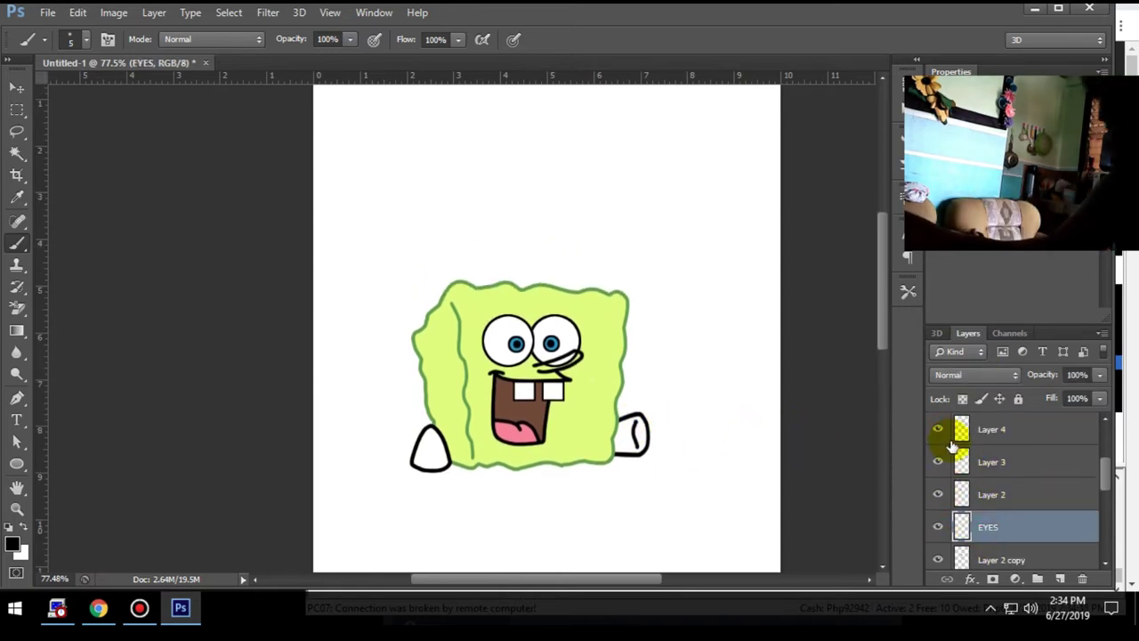
scroll(940, 483, up, 1)
scroll(940, 526, down, 1)
scroll(941, 526, down, 3)
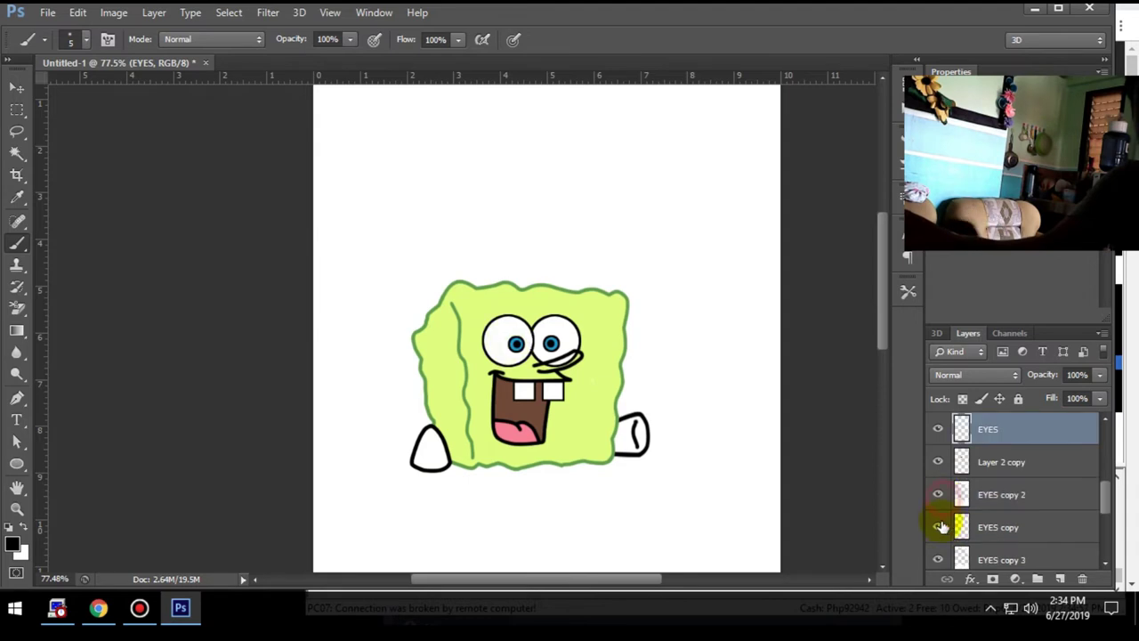
click(956, 527)
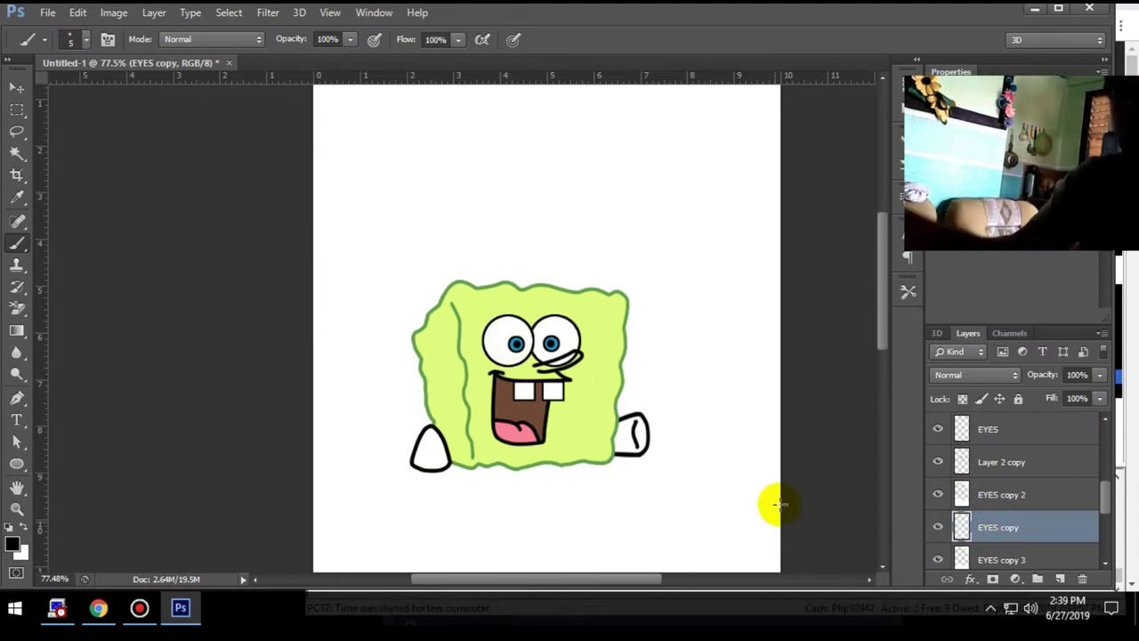
key(p)
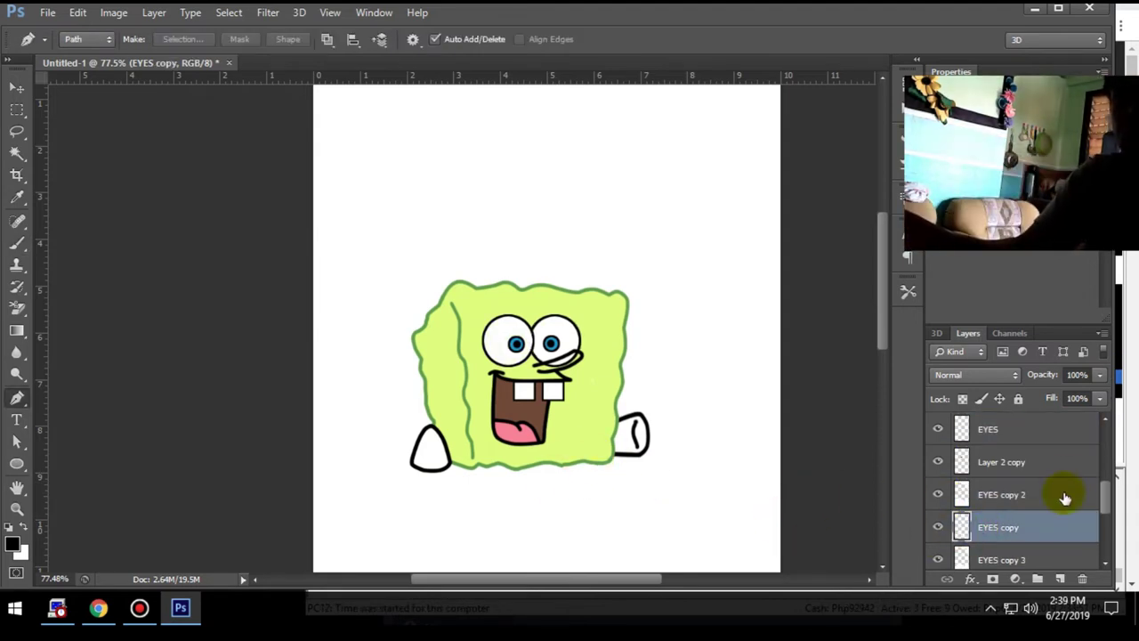
shift+click(1006, 554)
key(Delete)
click(963, 487)
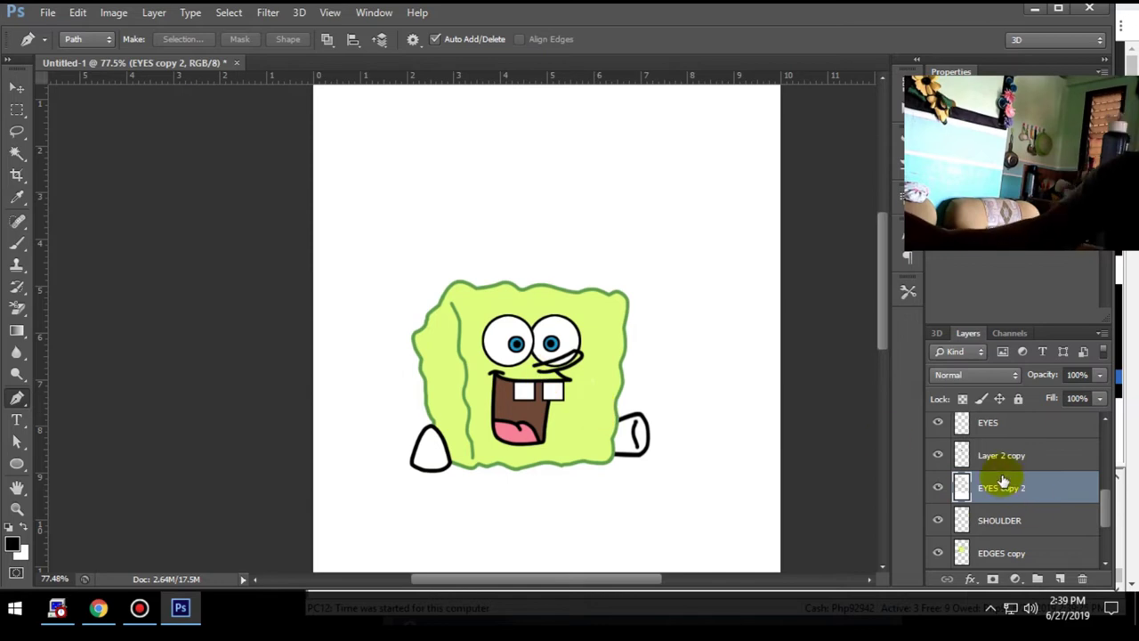
On a new layer, trace the nose and Fill Path to hide its overlapping lines.
click(1060, 578)
alt+scroll(525, 379, up, 5)
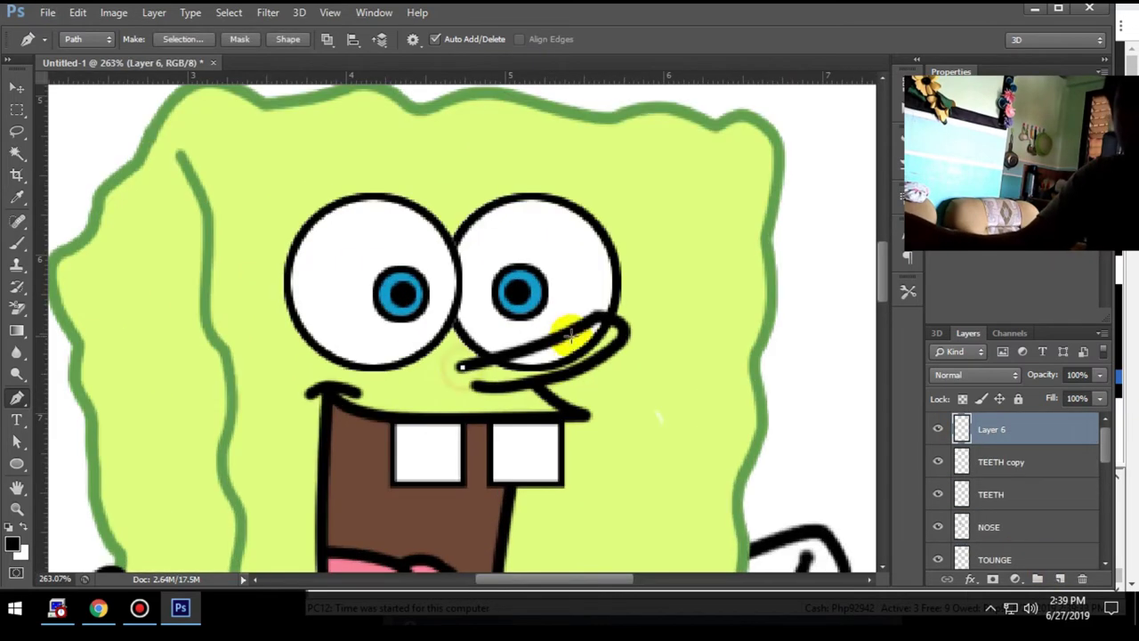
click(988, 559)
click(1060, 579)
click(452, 367)
click(598, 320)
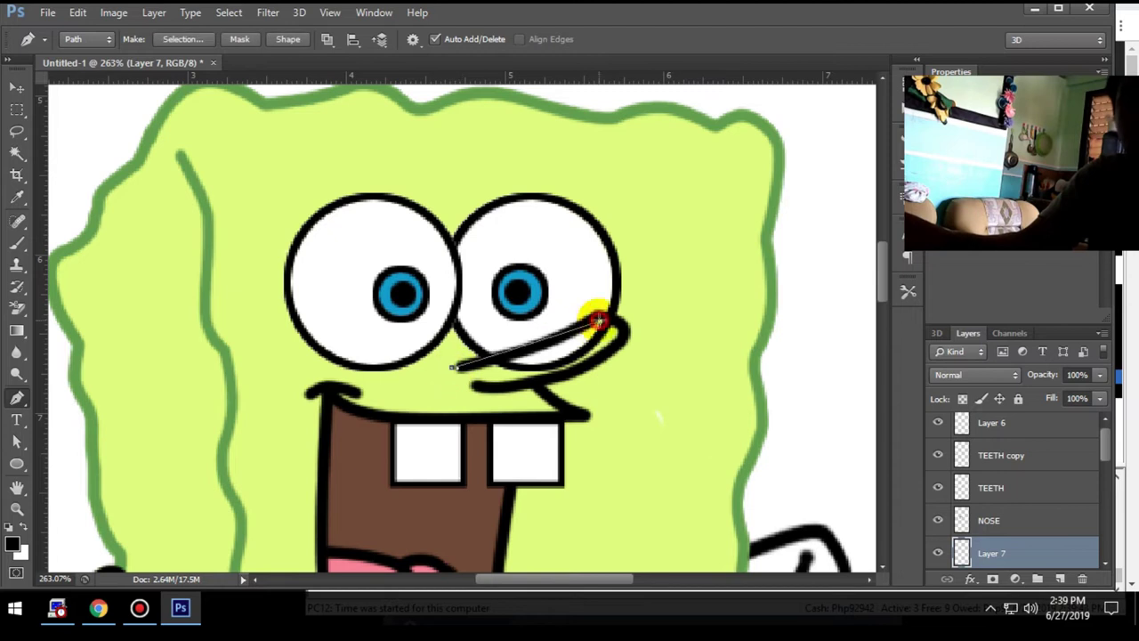
right_click(437, 367)
click(579, 148)
click(522, 186)
click(707, 101)
alt+scroll(819, 456, down, 3)
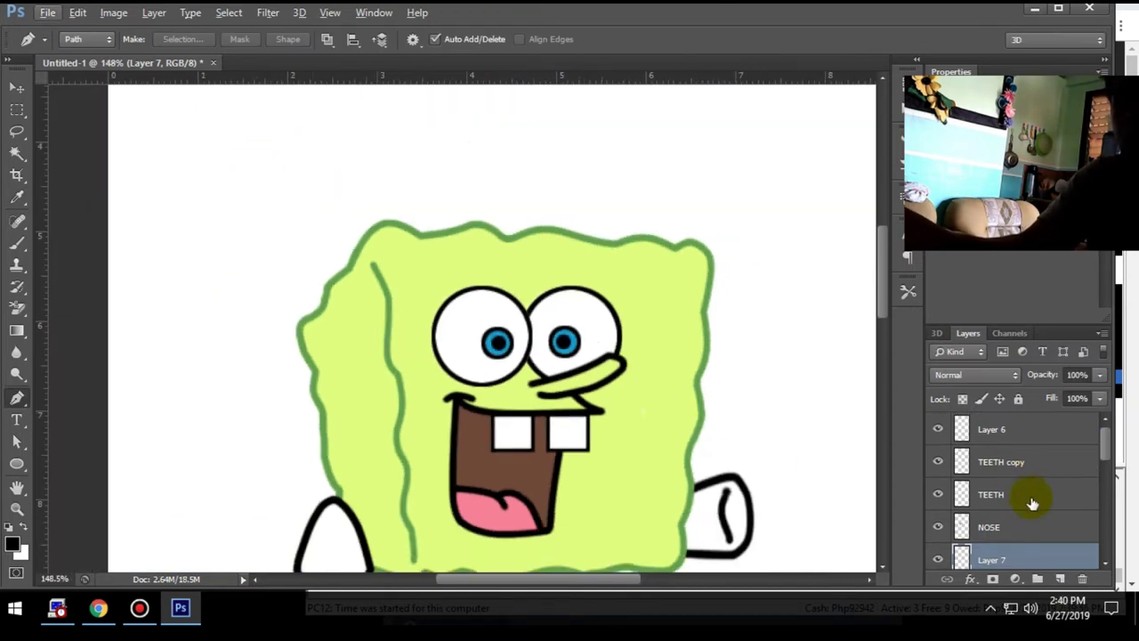
On a new layer, draw a curved cheek path under the left eye and set the foreground to red.
click(1059, 579)
alt+scroll(472, 351, up, 2)
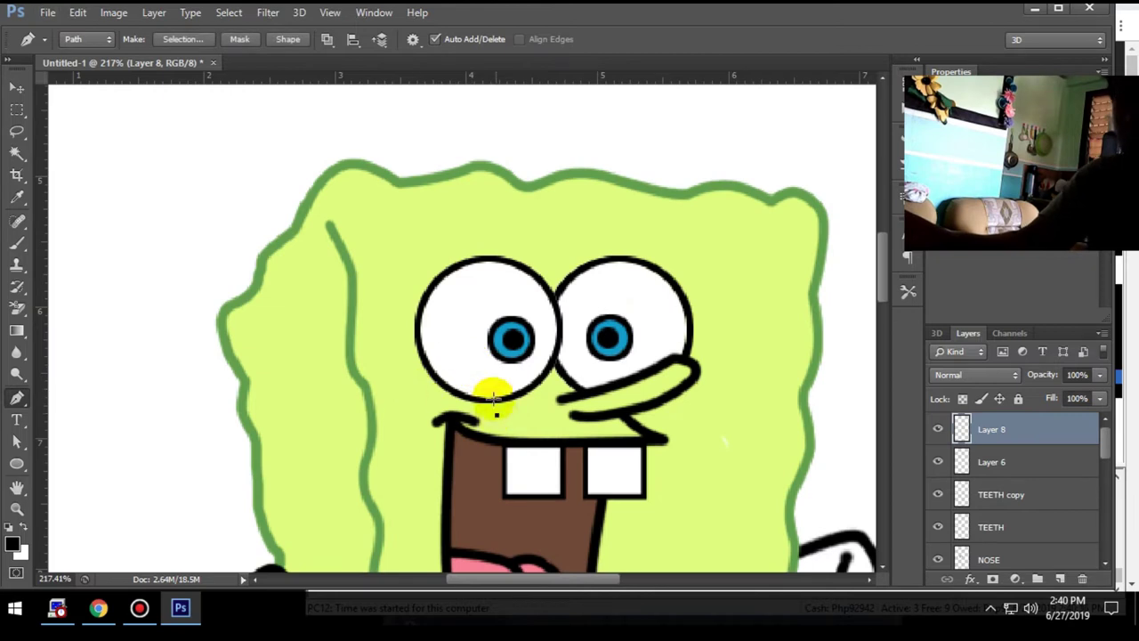
scroll(492, 409, up, 3)
scroll(522, 394, up, 2)
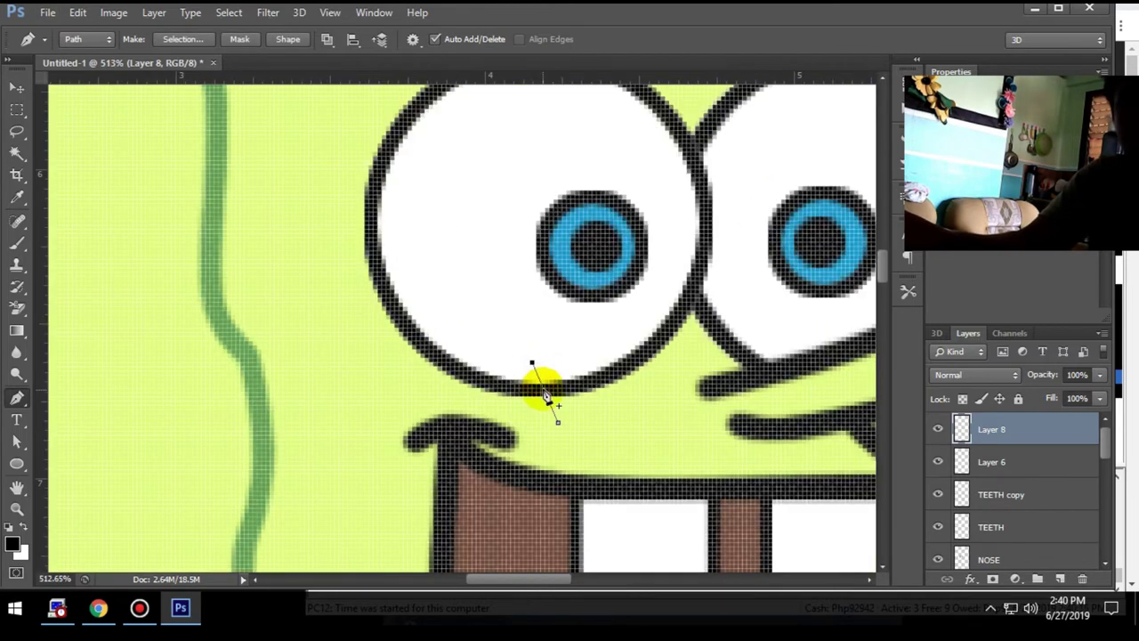
mouse_move(431, 344)
mouse_down()
mouse_move(483, 346)
mouse_move(516, 324)
mouse_up()
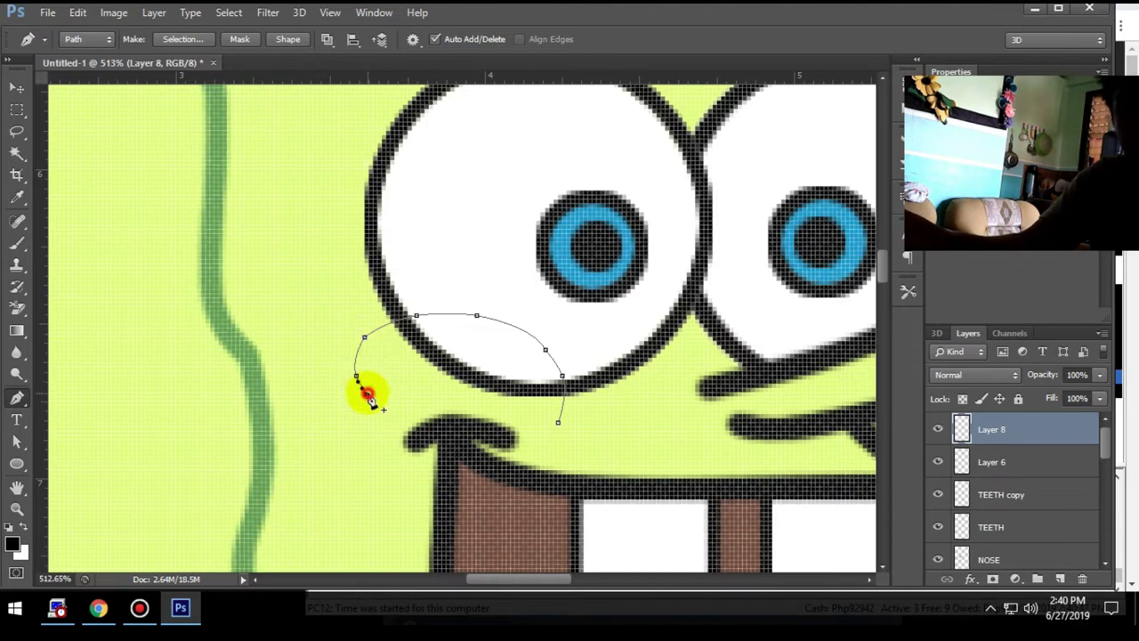
click(621, 194)
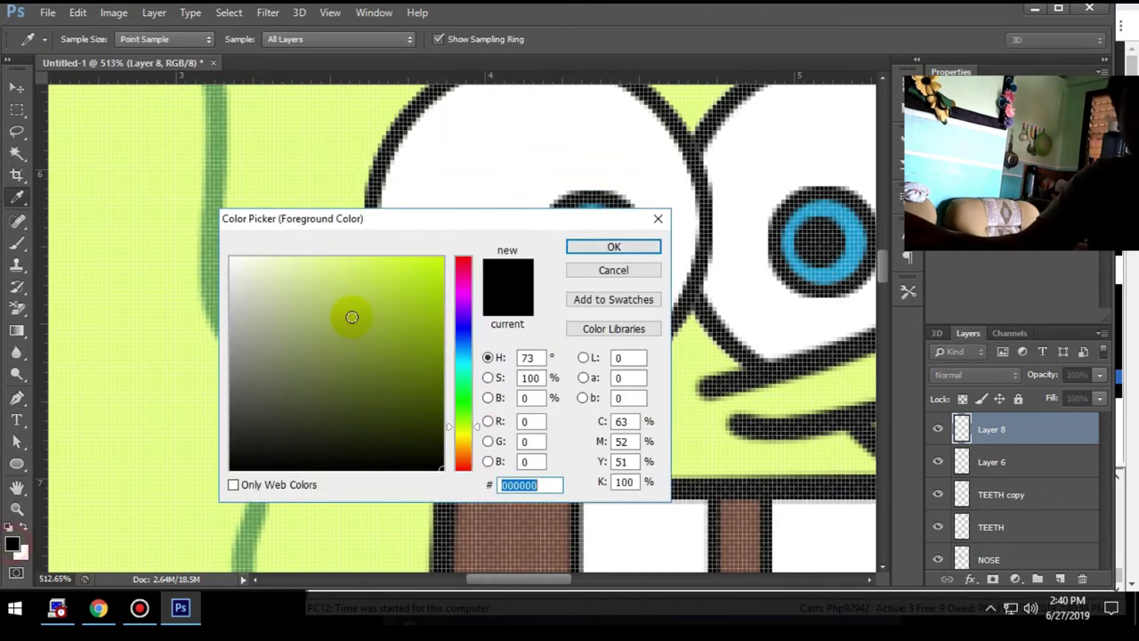
click(463, 259)
click(386, 261)
click(628, 253)
Stroke the cheek path in red and darken it with Hue/Saturation.
right_click(540, 362)
click(592, 188)
key(ctrl+u)
drag(170, 409, 145, 412)
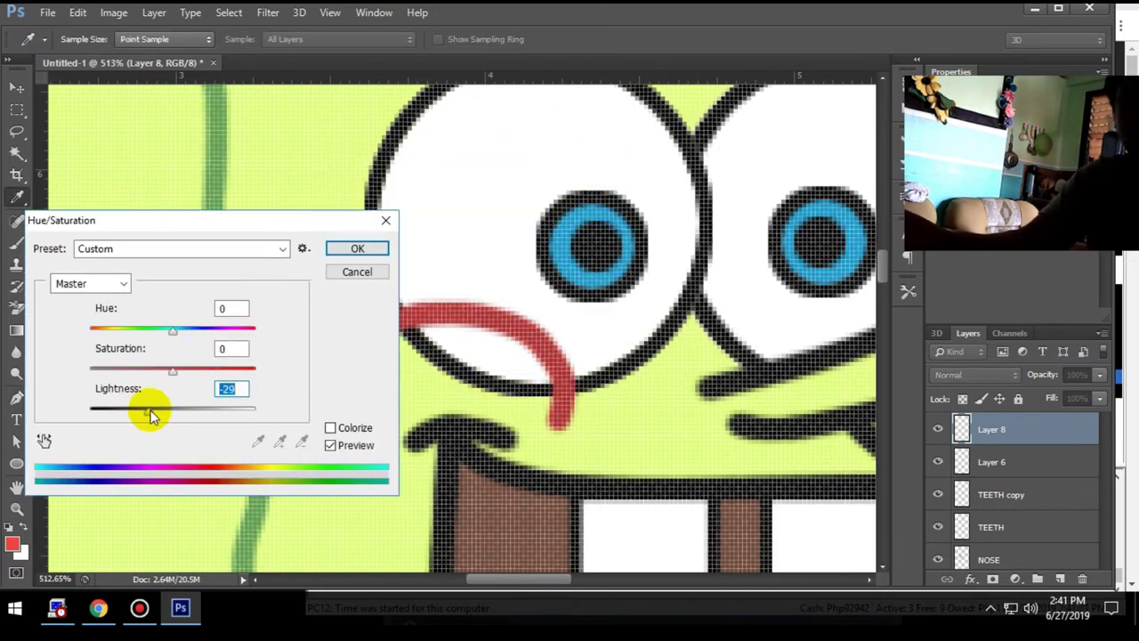
click(361, 246)
key(ctrl+0)
On a new layer, trace a path along the cheek line, then cancel its fill.
ctrl+click(1059, 579)
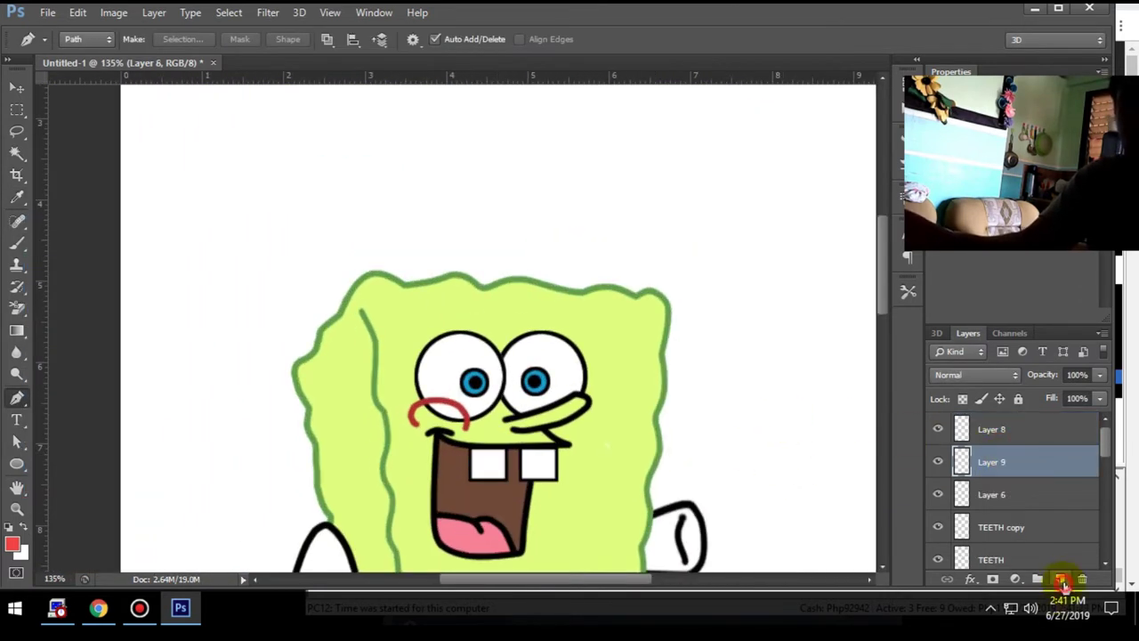
scroll(491, 414, up, 3)
click(394, 422)
drag(400, 379, 408, 372)
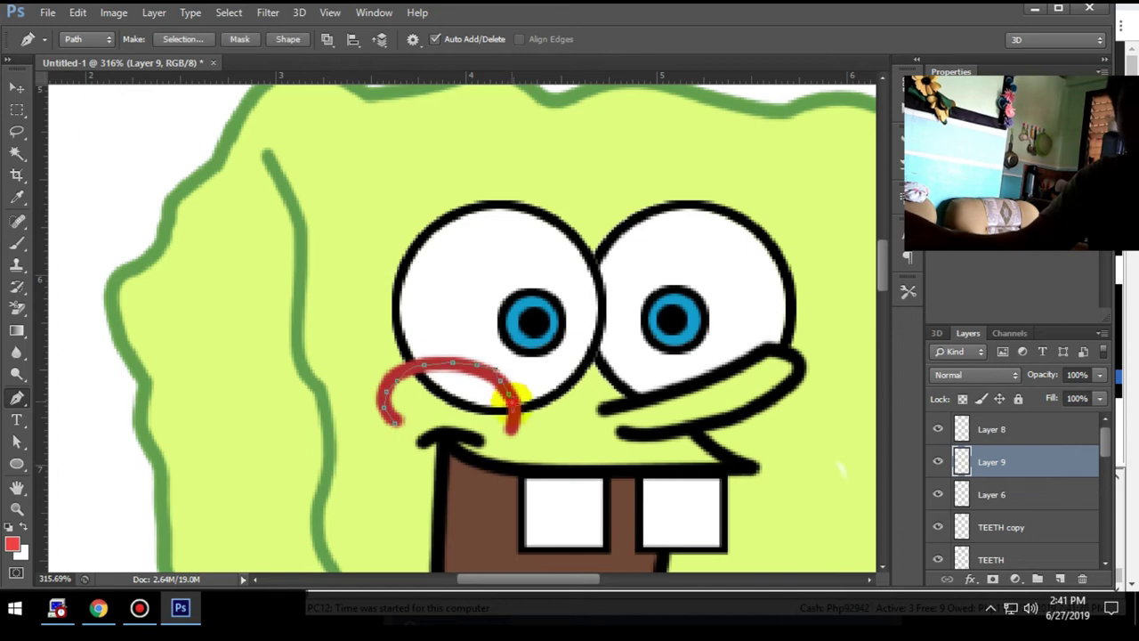
right_click(404, 416)
click(529, 145)
click(613, 240)
click(673, 130)
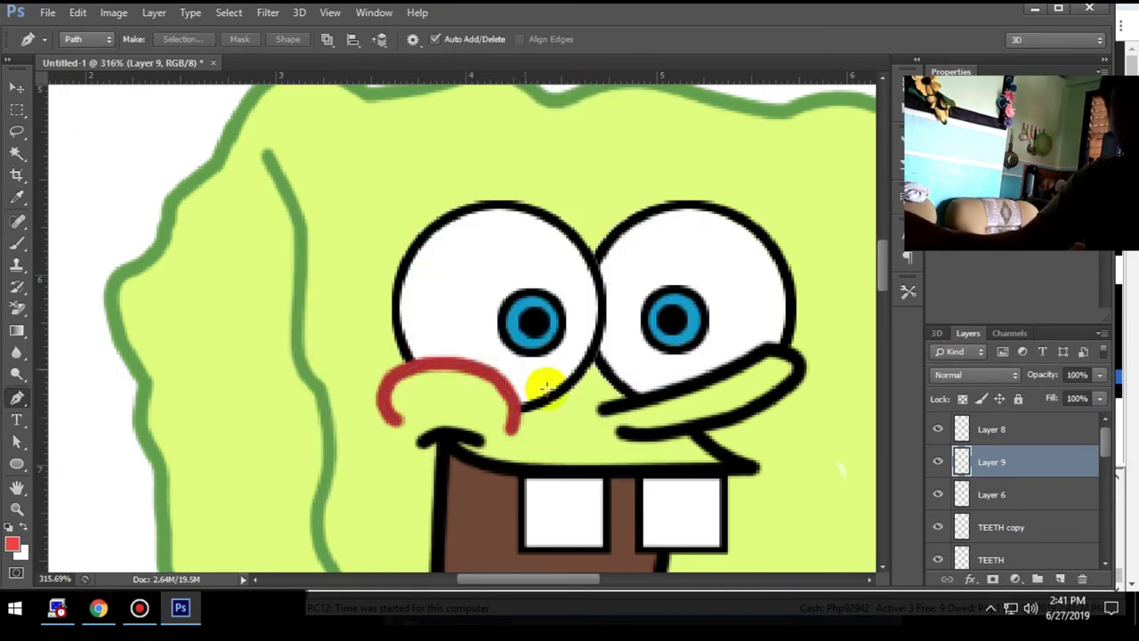
Select the Layer 8 cheek layer and use the Brush to dot freckles on the cheek.
click(1003, 431)
key(b)
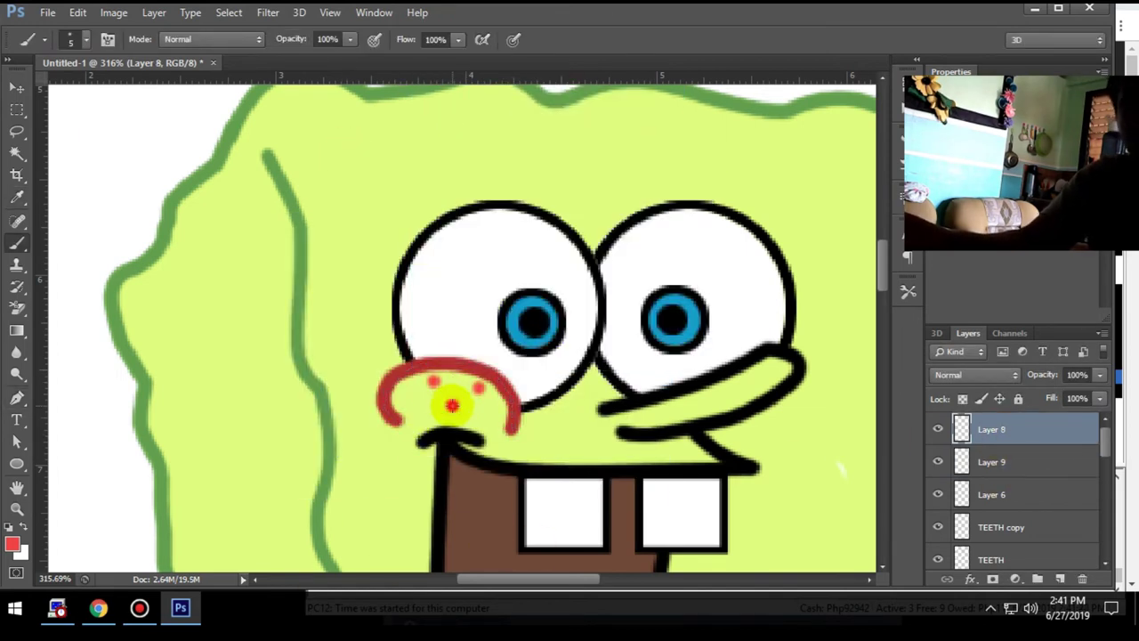
scroll(452, 406, down, 3)
scroll(496, 419, down, 3)
scroll(618, 500, up, 2)
scroll(582, 401, up, 1)
Reset the foreground to black and draw a curved arm path from the right shoulder.
key(p)
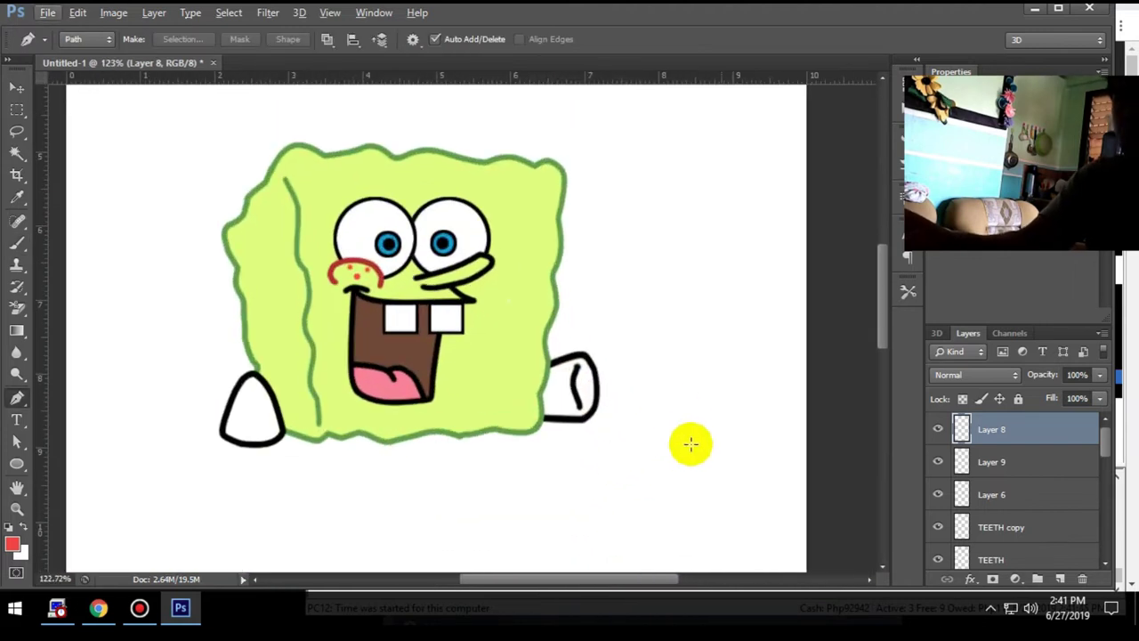
click(11, 543)
click(642, 248)
drag(589, 409, 601, 395)
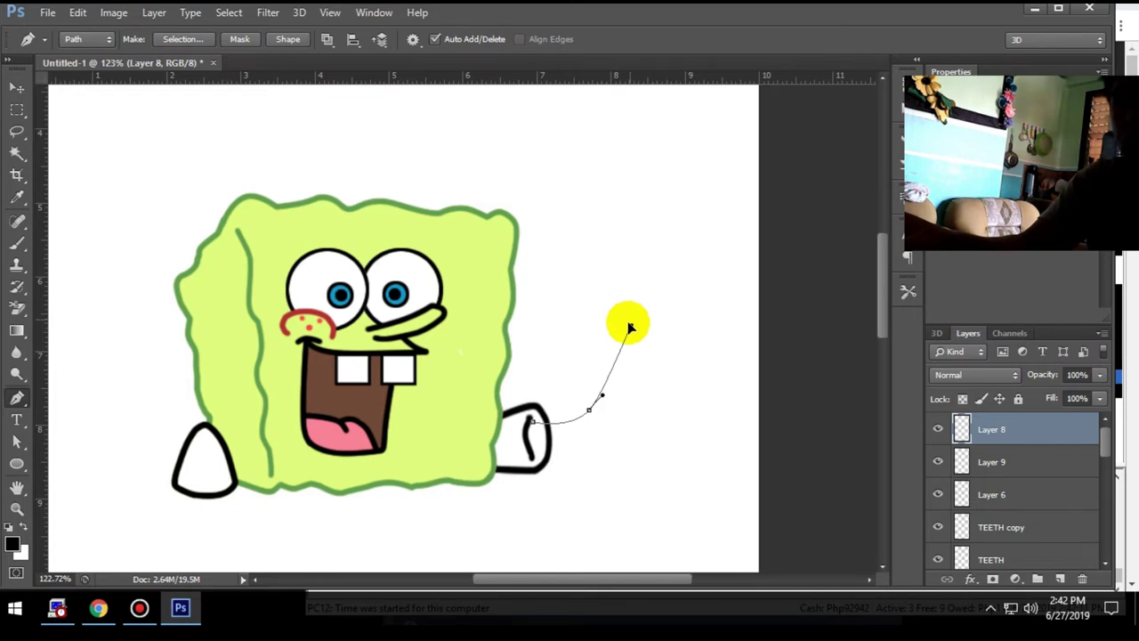
scroll(668, 290, up, 3)
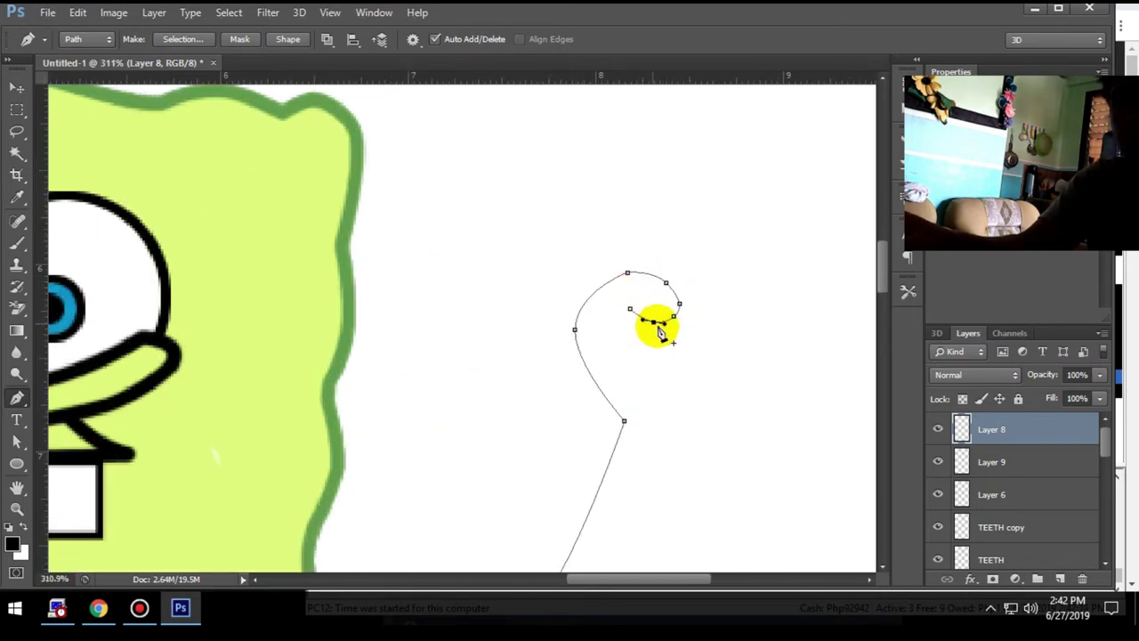
key(ctrl+0)
Add a new layer named HANDS.
key(ctrl+shift+alt+n)
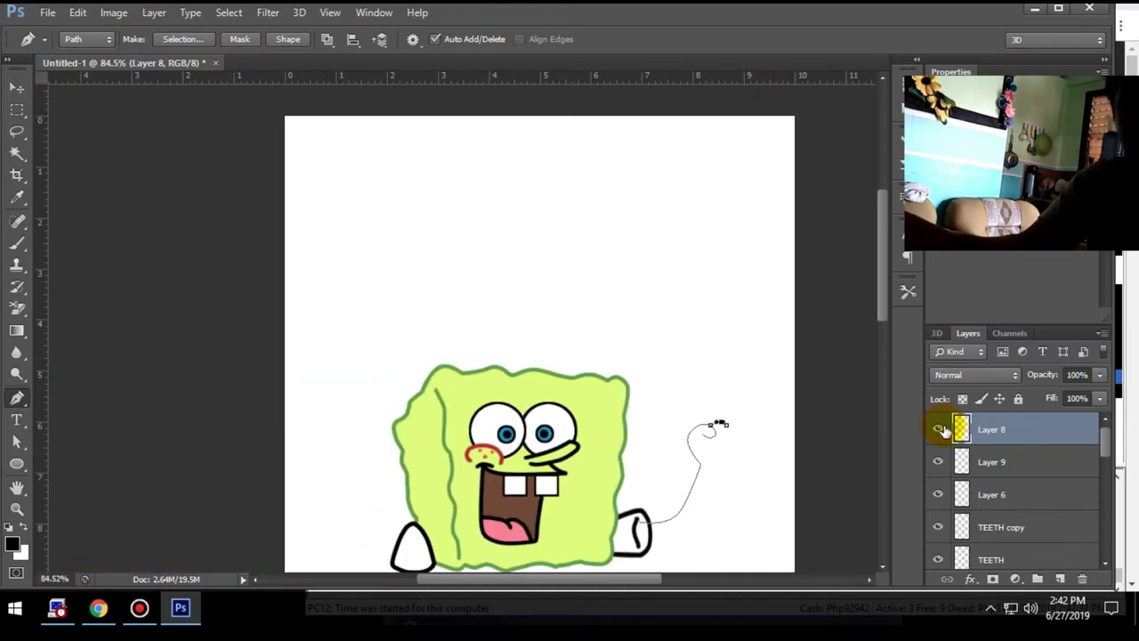
scroll(648, 440, up, 3)
double_click(994, 429)
text(HANDS)
key(Return)
scroll(596, 322, up, 2)
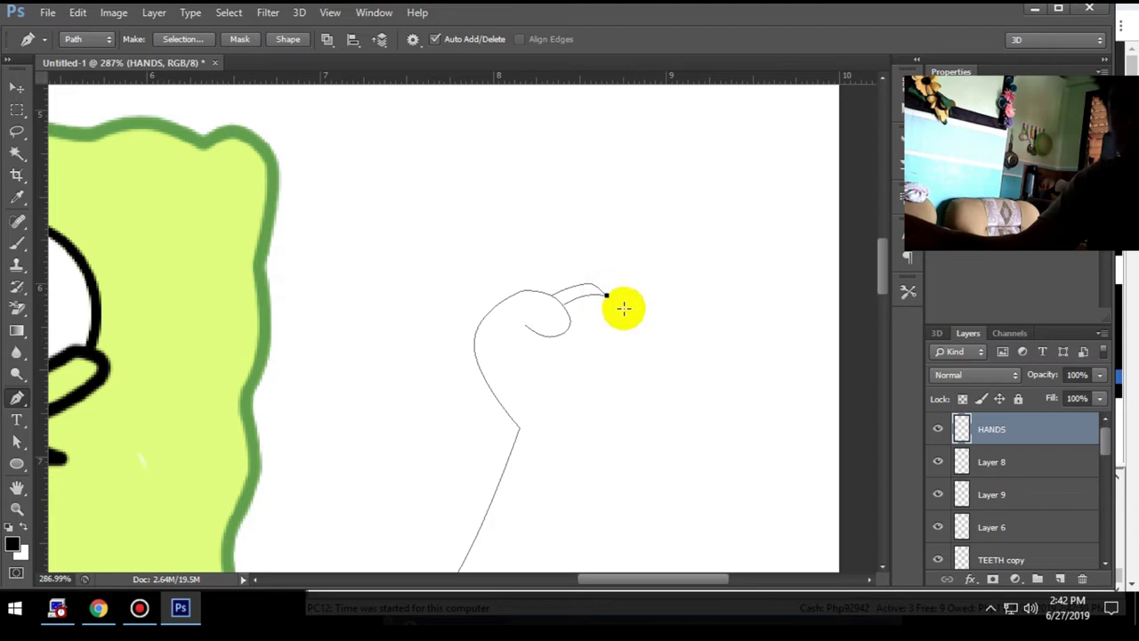
Trace the fist outline and the curved thumb on the hand path.
click(594, 371)
click(602, 429)
click(558, 440)
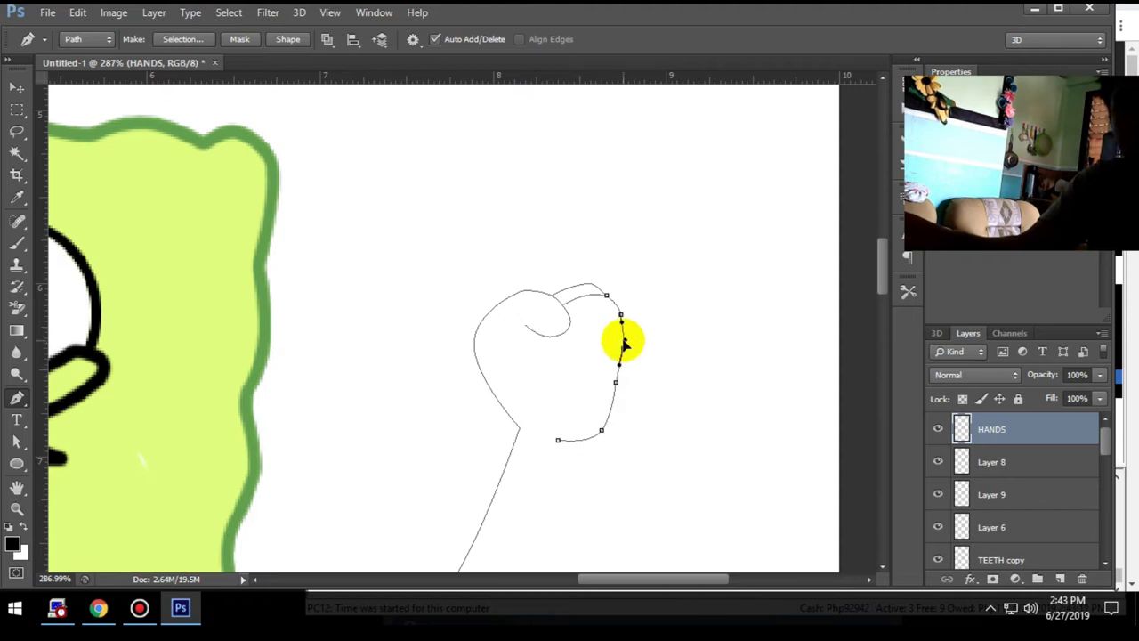
scroll(624, 346, up, 2)
click(603, 312)
drag(581, 359, 569, 375)
drag(534, 285, 546, 287)
ctrl+click(590, 223)
Curve the outline up to the raised finger and continue the arm down to the sleeve.
scroll(501, 356, up, 4)
drag(524, 227, 554, 237)
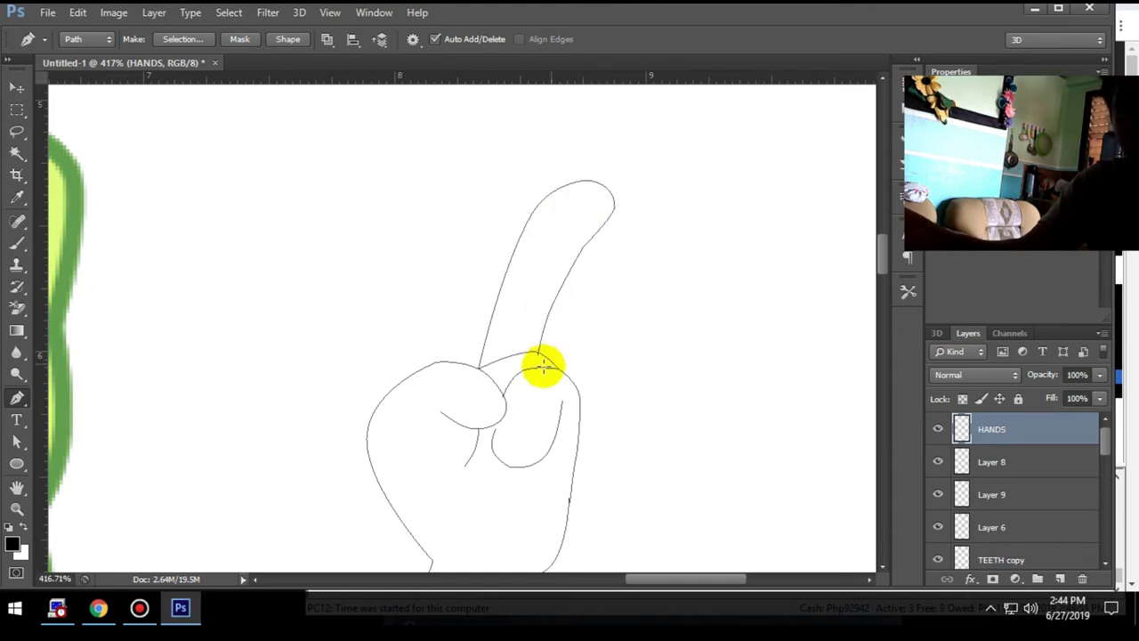
scroll(542, 364, down, 3)
alt+scroll(483, 382, down, 2)
click(506, 328)
drag(449, 489, 496, 384)
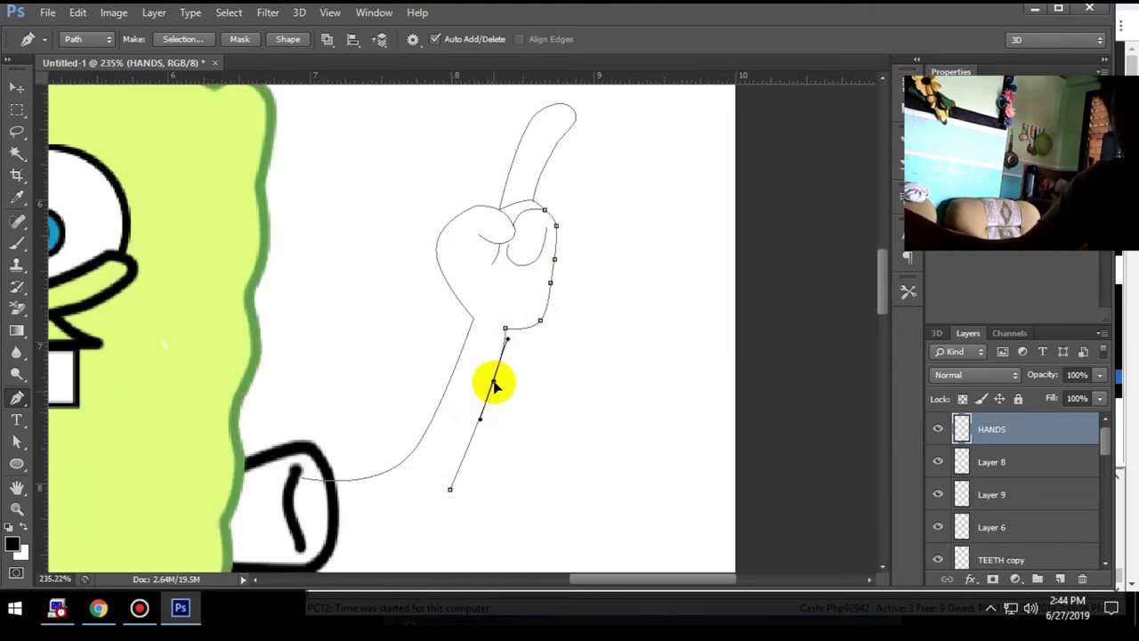
click(362, 528)
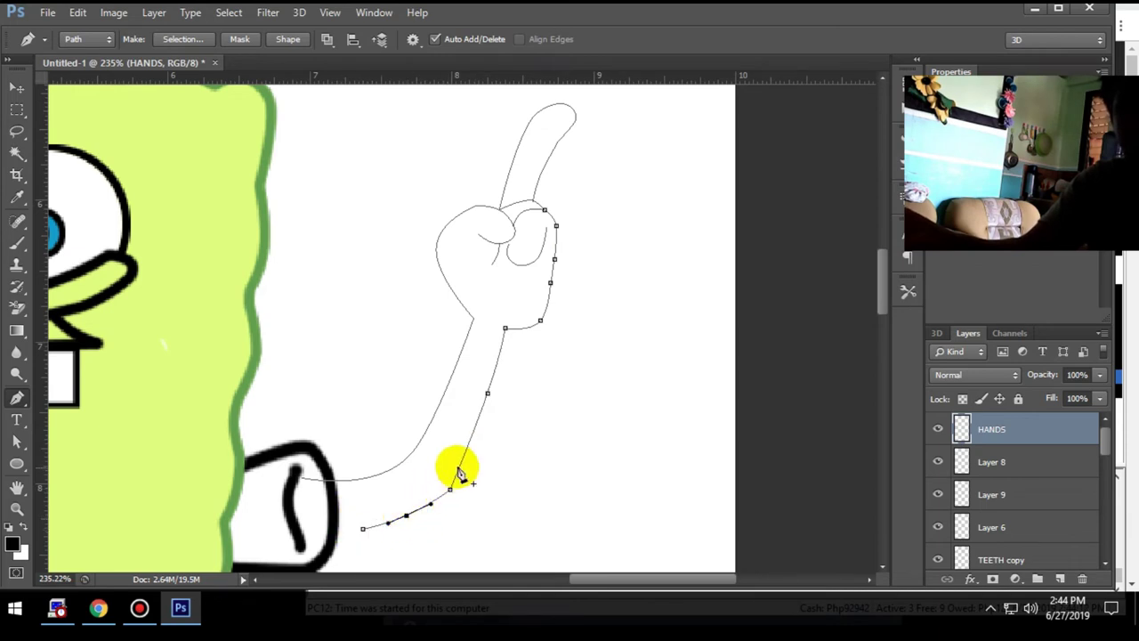
click(363, 530)
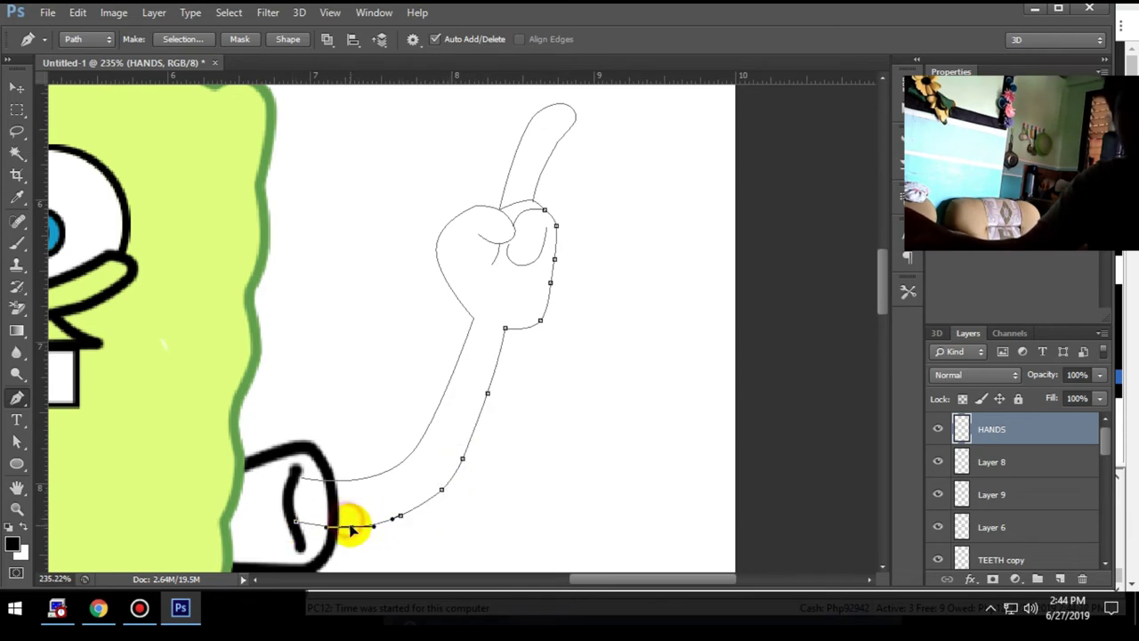
alt+scroll(472, 445, down, 3)
Stroke the arm path with the black brush.
right_click(473, 445)
right_click(521, 210)
click(587, 323)
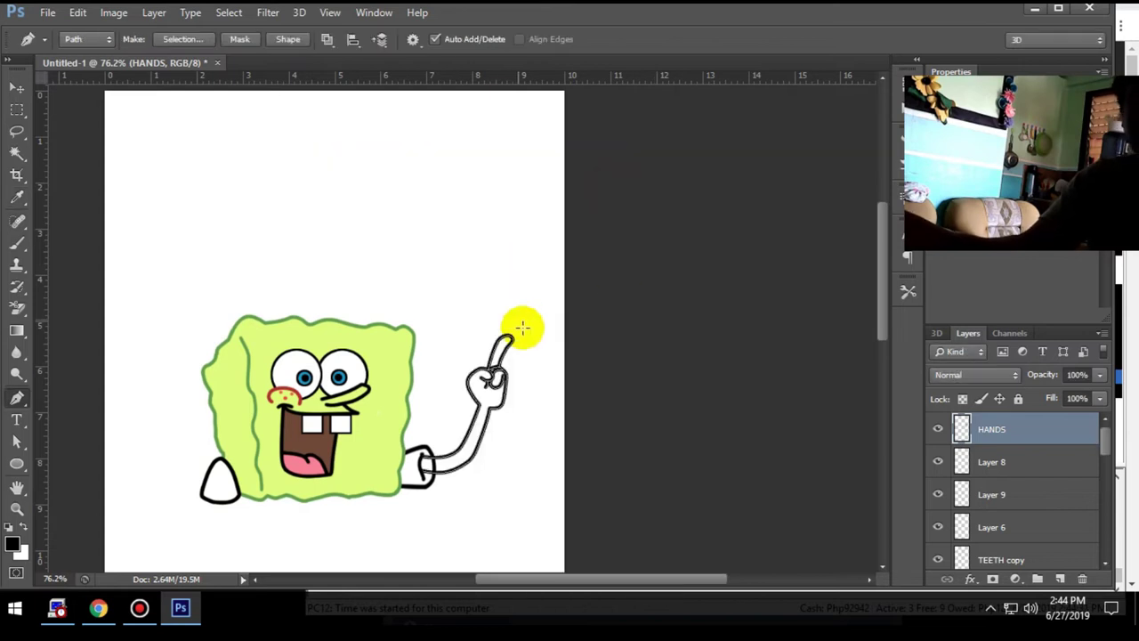
alt+scroll(430, 471, up, 1)
On a new layer, turn the arm path into a selection and fill it yellow-green.
alt+scroll(429, 471, up, 2)
alt+scroll(808, 460, down, 3)
click(1059, 578)
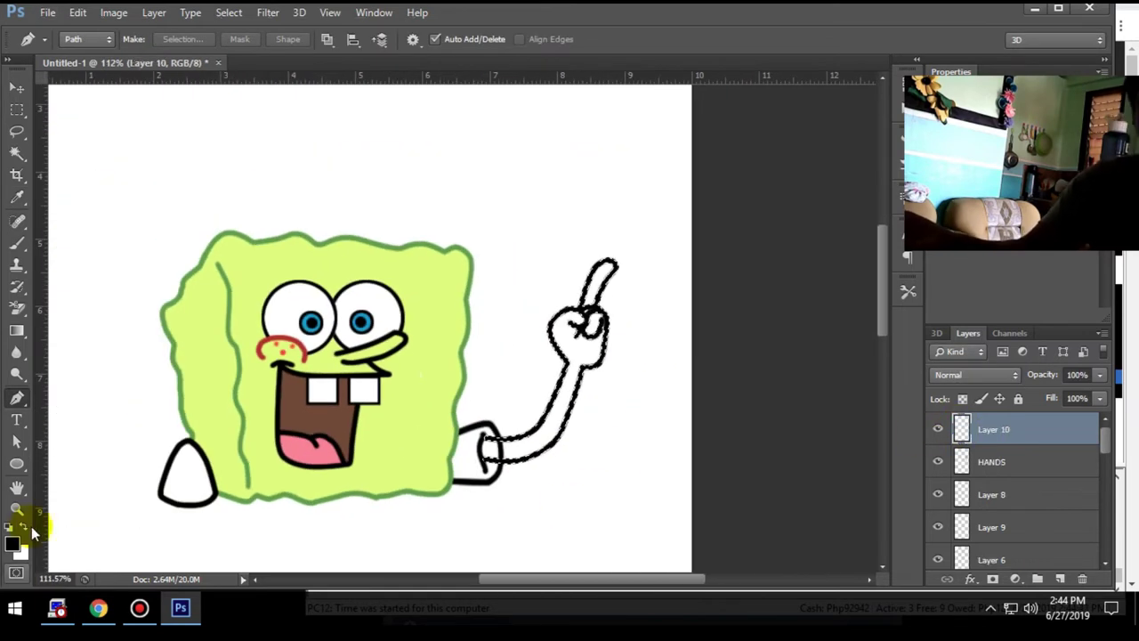
right_click(603, 302)
click(736, 89)
right_click(486, 238)
click(551, 472)
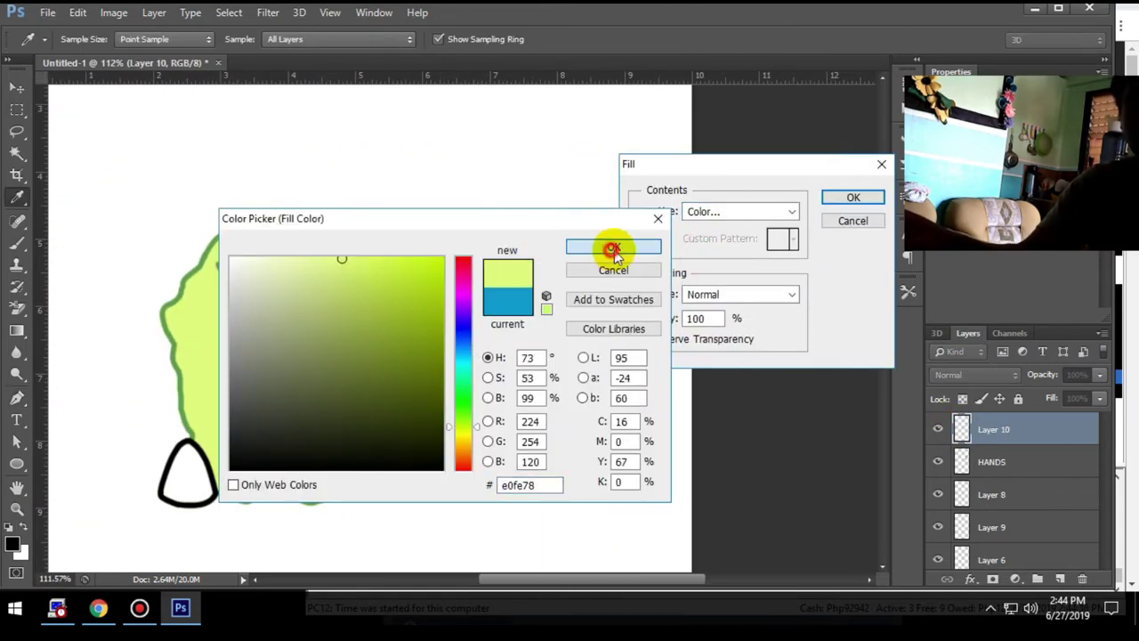
click(610, 247)
key(Return)
click(665, 303)
key(shift+F5)
click(864, 193)
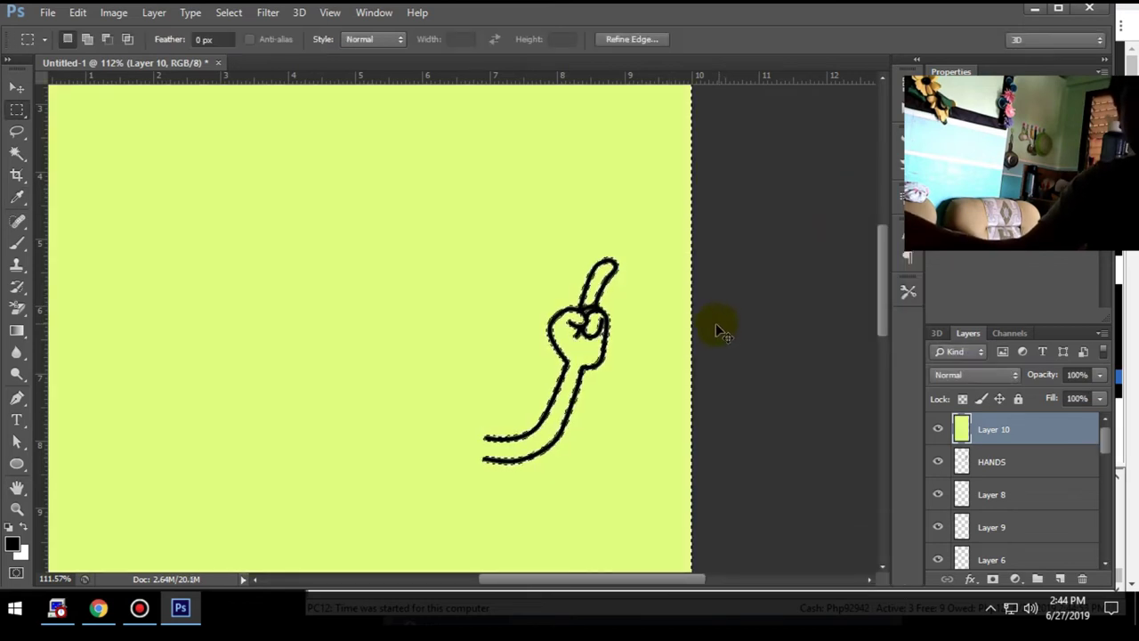
Add a path closing the gap at the arm's lower end.
key(p)
click(482, 439)
drag(484, 460, 495, 465)
alt+scroll(486, 461, up, 5)
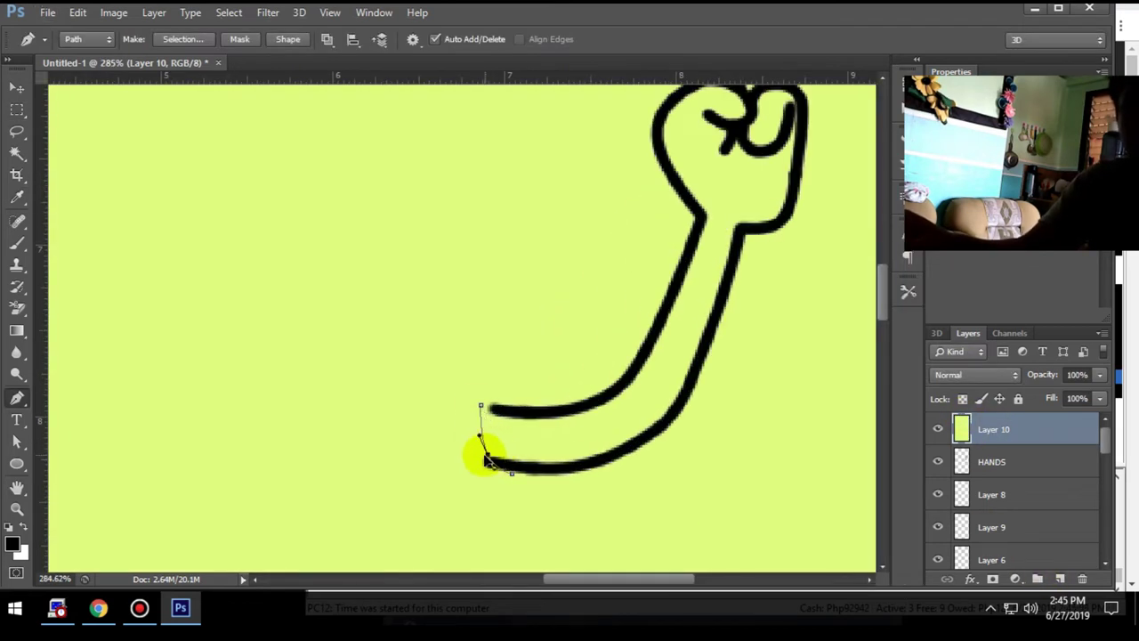
right_click(493, 414)
key(Escape)
key(ctrl+0)
Erase the excess yellow-green outside the arm with the Background Eraser.
key(e)
mouse_move(694, 445)
mouse_down()
mouse_move(586, 119)
mouse_move(676, 297)
mouse_up()
key(ctrl+0)
mouse_move(332, 356)
mouse_down()
mouse_move(401, 554)
mouse_move(329, 536)
mouse_up()
alt+scroll(359, 198, down, 1)
drag(359, 199, 491, 115)
alt+scroll(465, 454, up, 3)
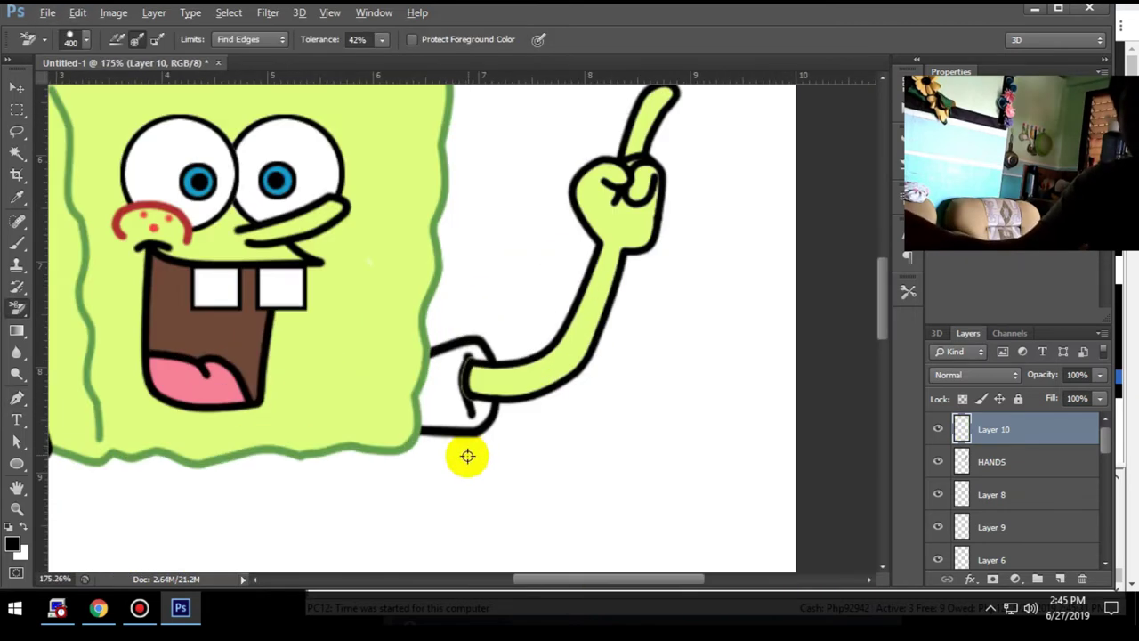
Select the sleeve cuff area with a Pen path and clear the yellow-green from it.
key(p)
alt+scroll(485, 324, up, 1)
click(427, 305)
right_click(427, 305)
click(656, 158)
key(ctrl+d)
alt+scroll(641, 427, down, 2)
alt+scroll(636, 415, down, 2)
alt+scroll(635, 415, up, 1)
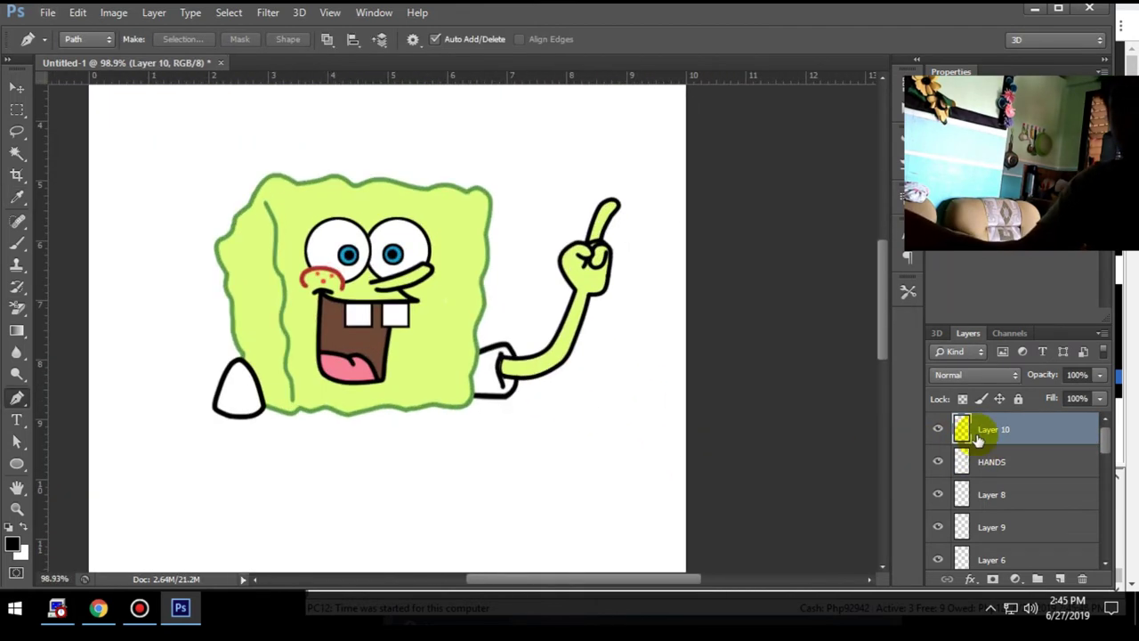
Select the HANDS layer and dismiss the clone-source warning.
key(v)
alt+scroll(534, 419, up, 3)
alt+scroll(506, 518, down, 4)
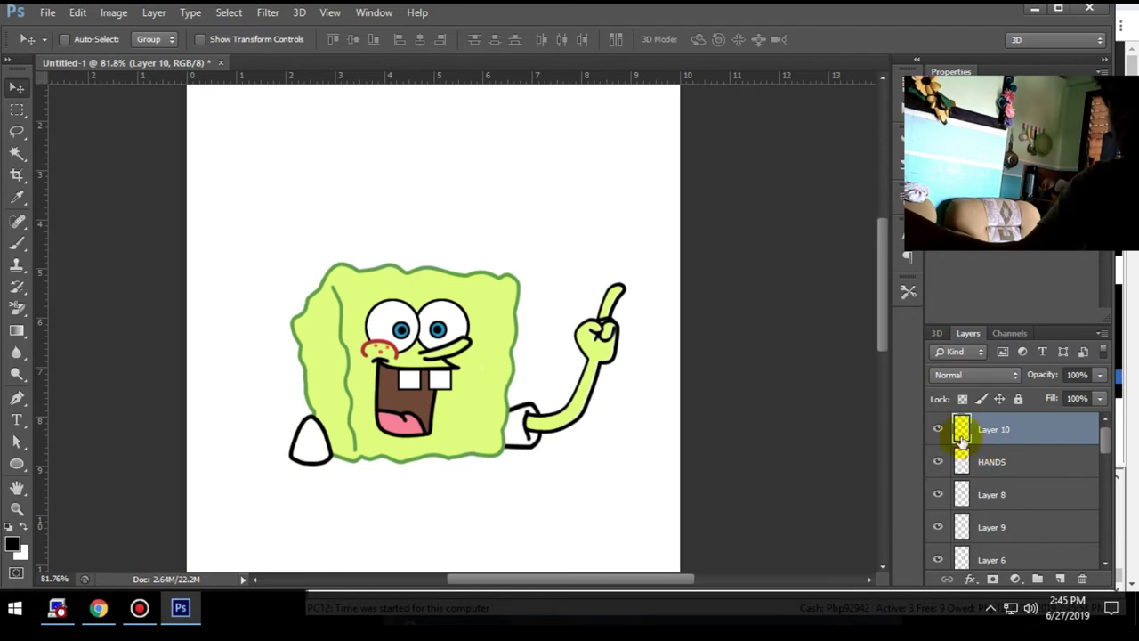
click(947, 461)
alt+scroll(623, 330, up, 4)
alt+scroll(623, 330, up, 2)
key(s)
click(564, 258)
click(556, 249)
Toggle the HANDS layer's visibility to check the fill, then select Layer 10.
key(v)
key(b)
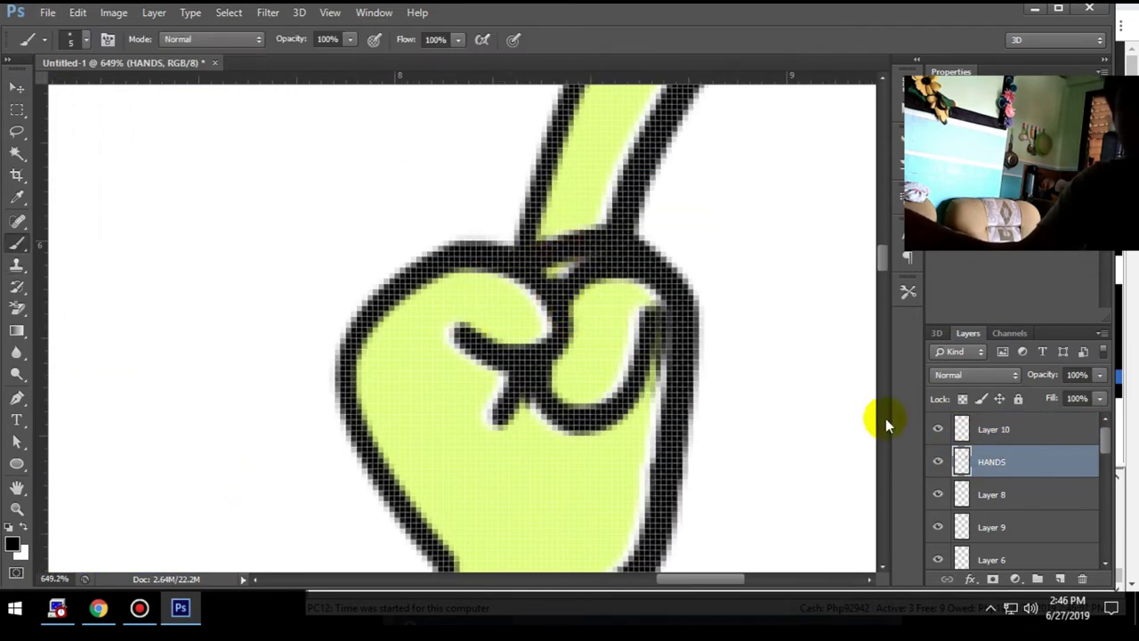
click(938, 461)
click(938, 461)
click(920, 427)
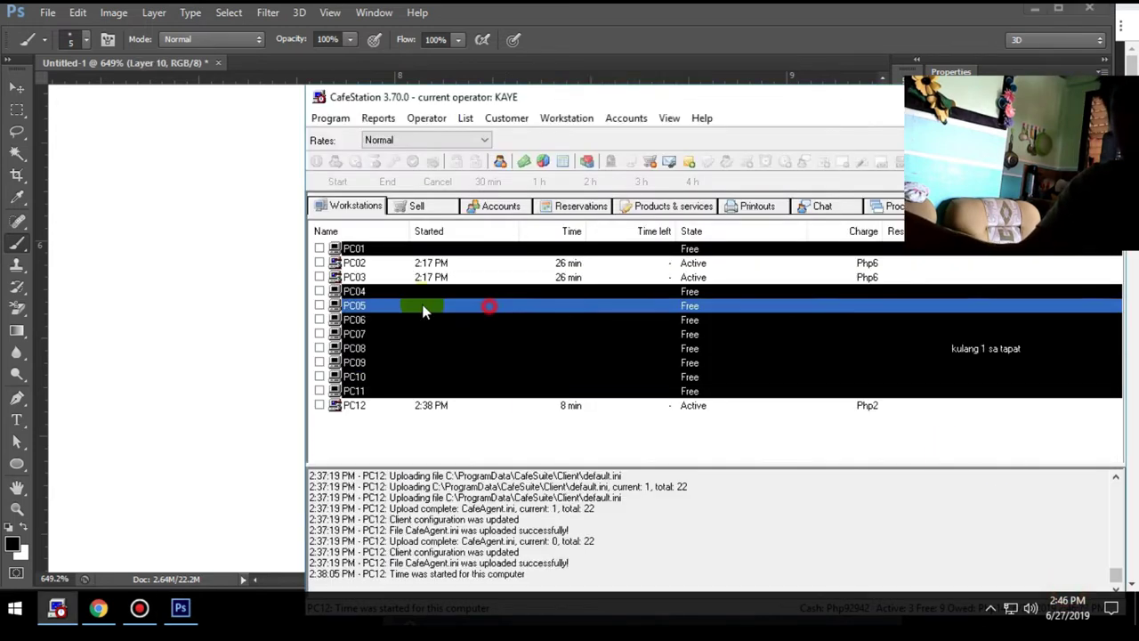
key(alt+bracketleft)
click(938, 428)
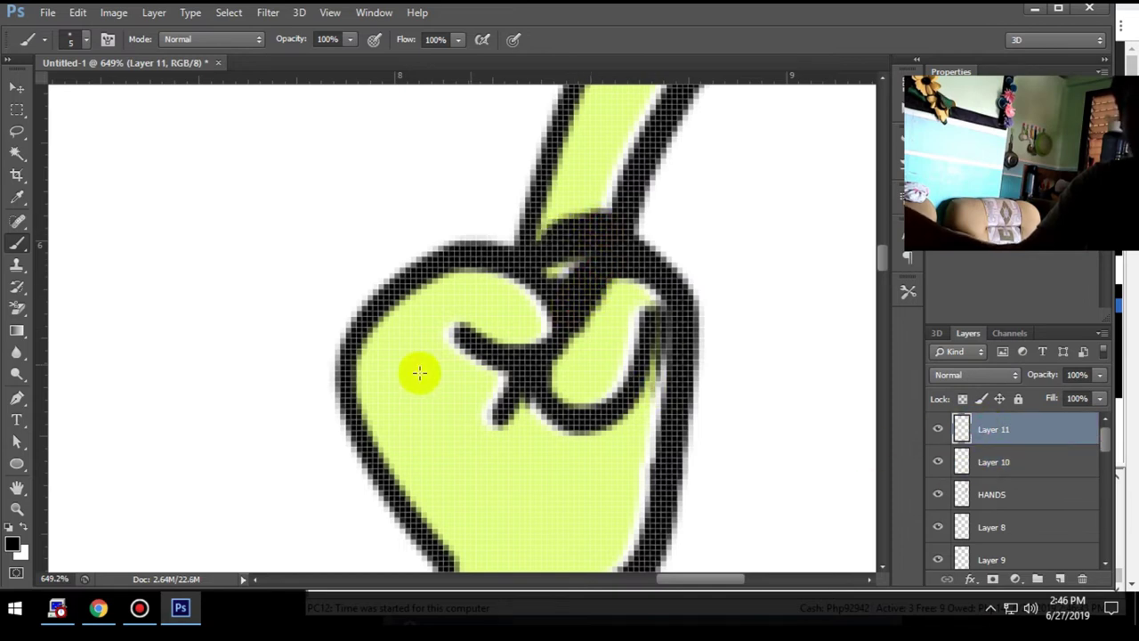
Paint yellow-green into the unfilled gap in the fist.
click(12, 544)
click(607, 248)
click(560, 271)
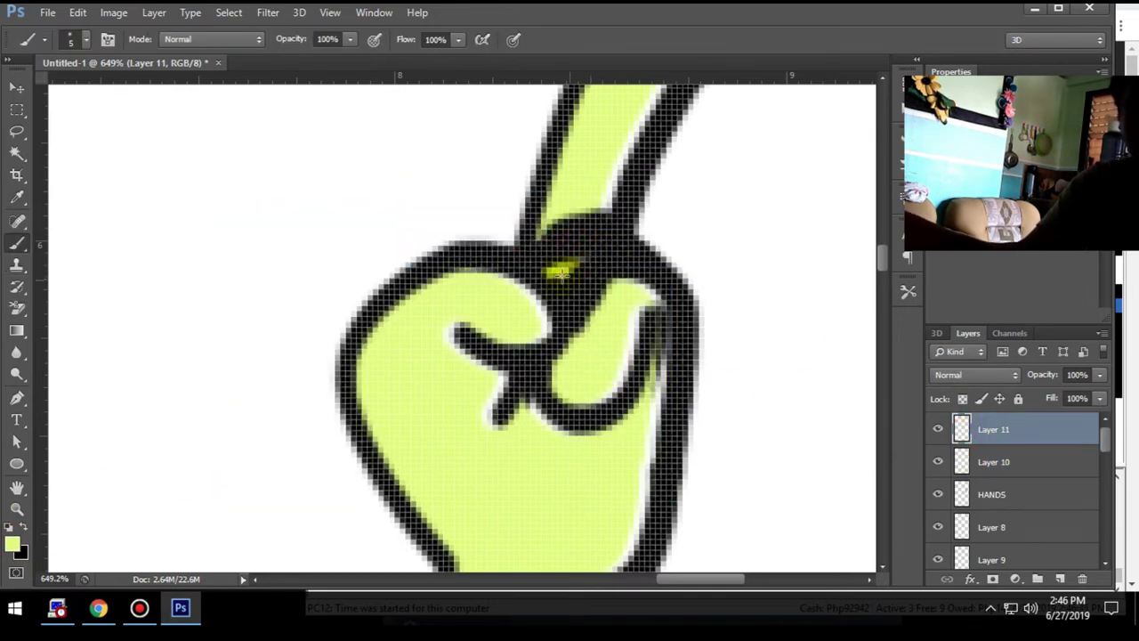
scroll(564, 253, down, 3)
scroll(579, 267, up, 3)
scroll(588, 284, down, 4)
scroll(628, 407, up, 1)
scroll(578, 347, up, 3)
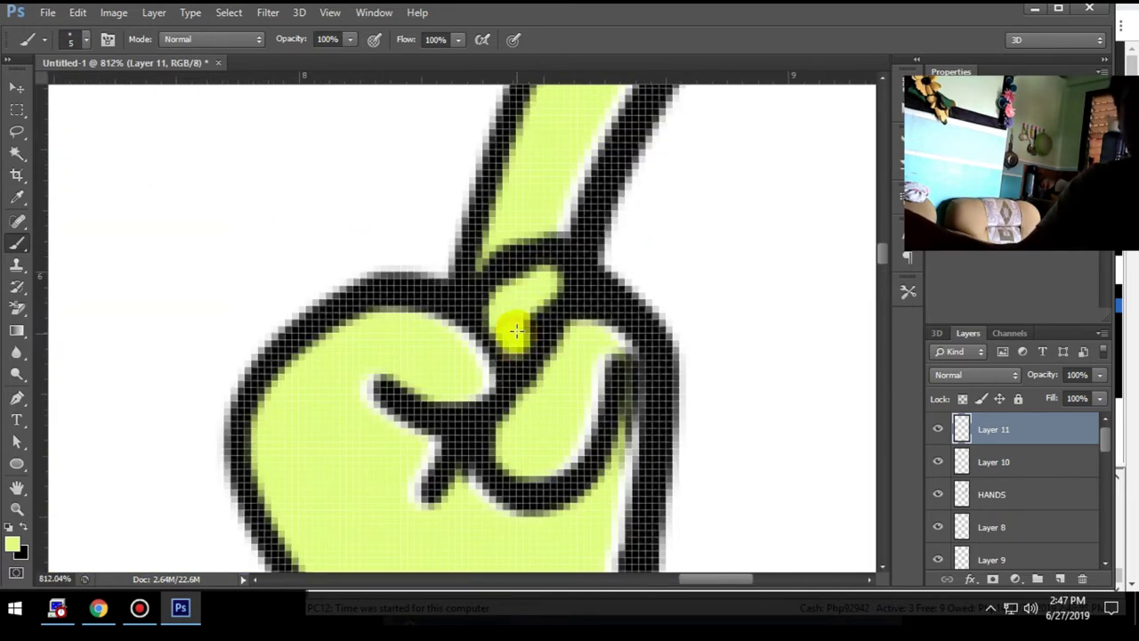
scroll(584, 387, down, 3)
scroll(554, 445, down, 2)
scroll(561, 333, up, 5)
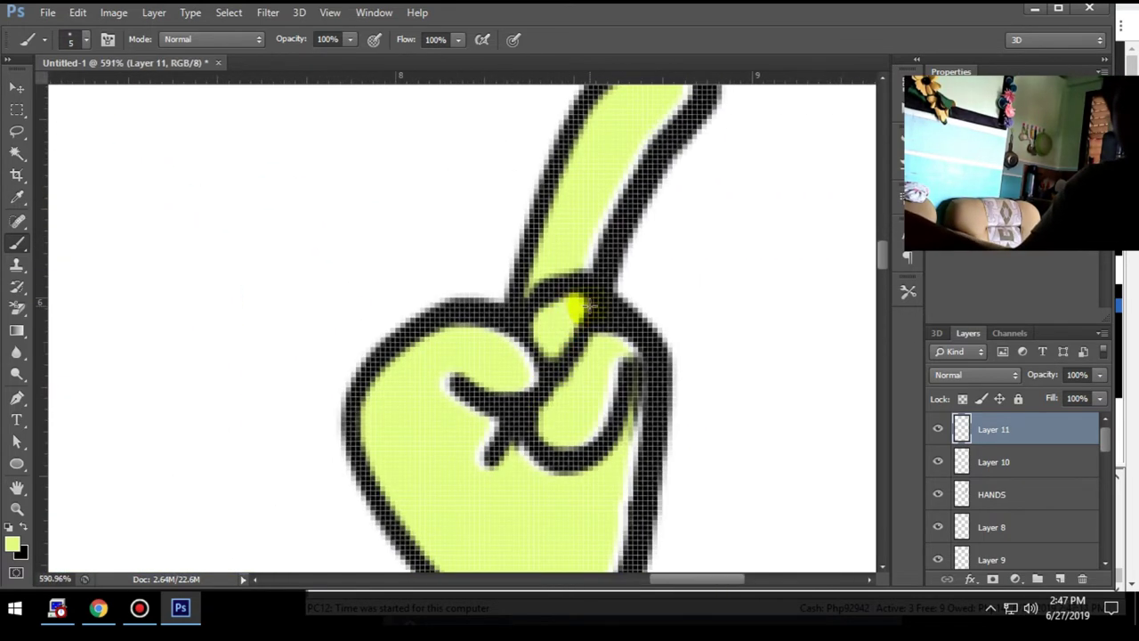
scroll(447, 399, down, 3)
scroll(451, 473, down, 4)
Merge the selected hand fill layers into the HANDS layer.
key(v)
right_click(1037, 489)
click(941, 433)
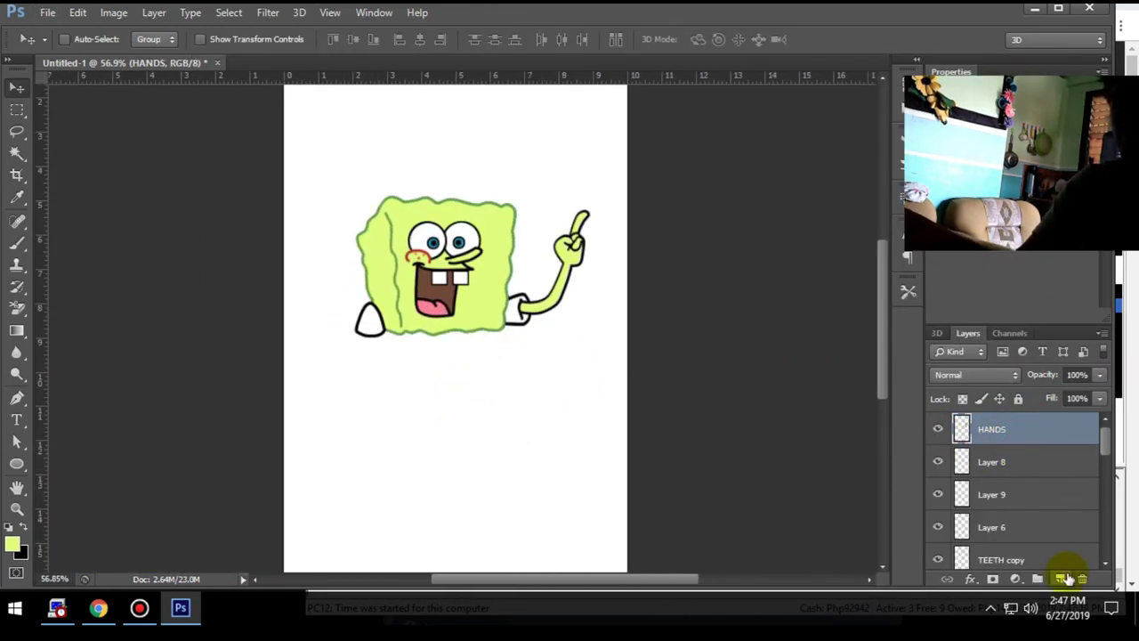
Pen-trace the left arm with a downward-pointing hand and stroke it in black.
key(p)
scroll(373, 330, up, 1)
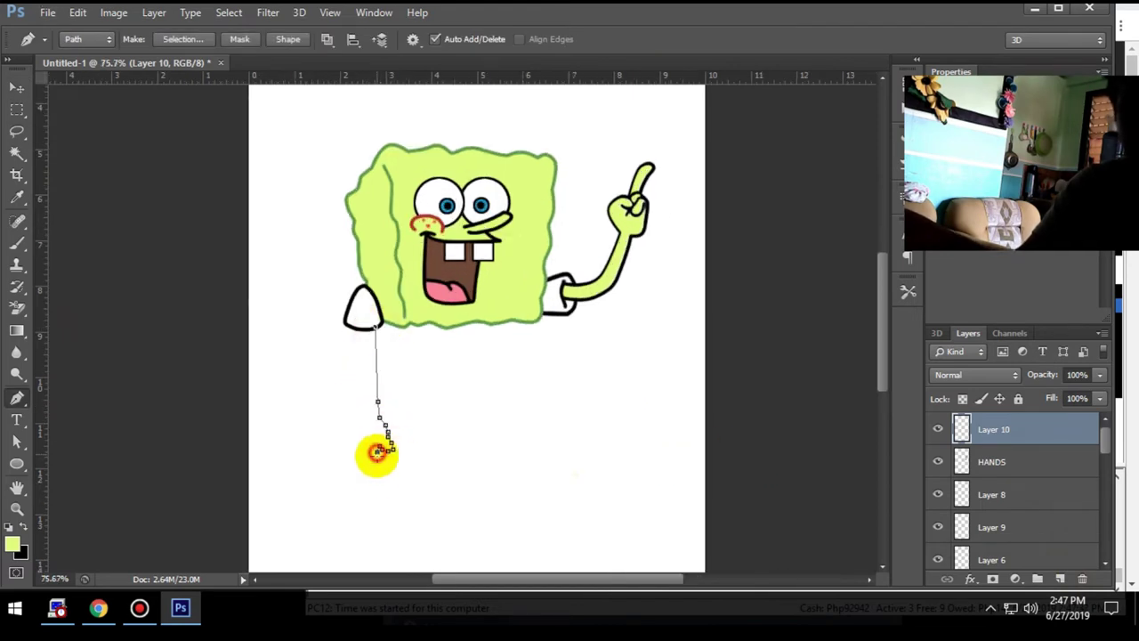
scroll(367, 440, up, 2)
scroll(364, 483, up, 1)
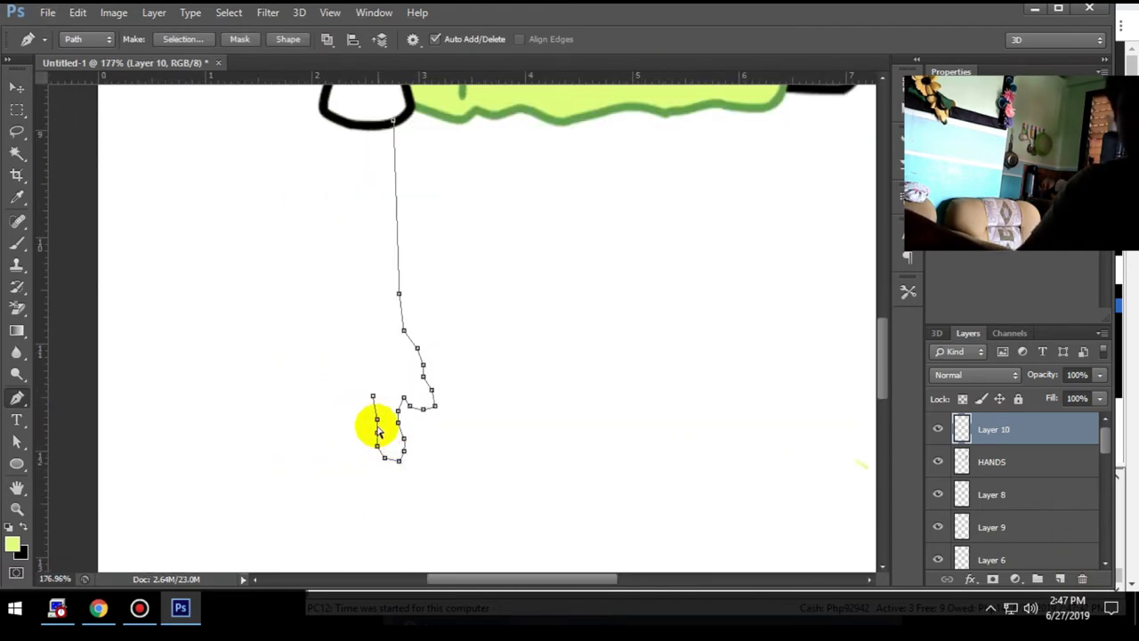
key(Escape)
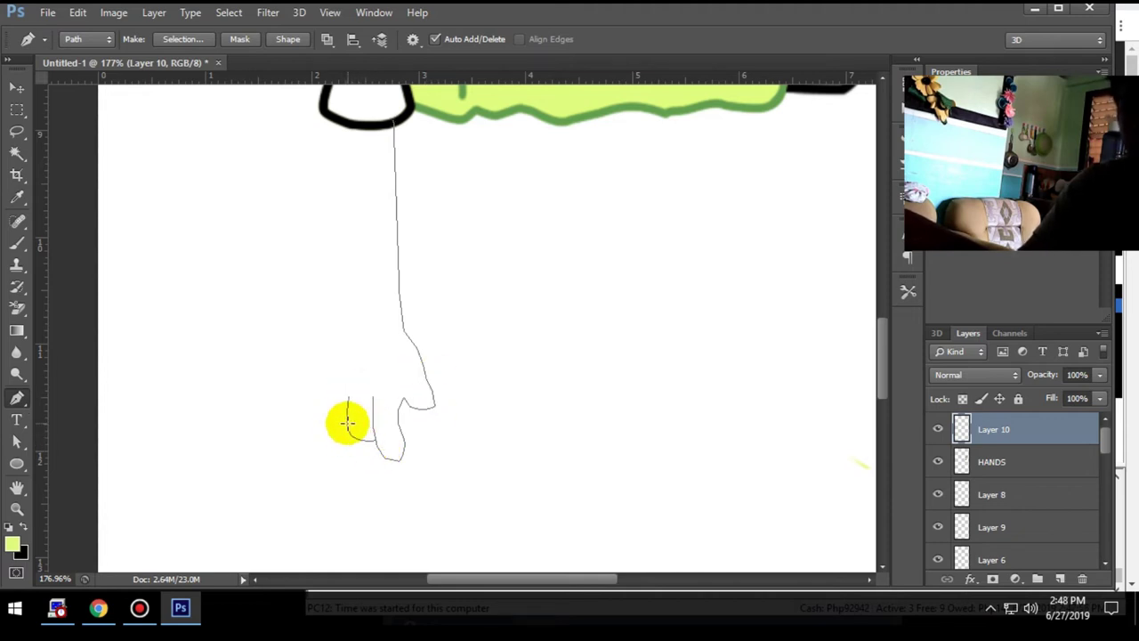
click(358, 317)
scroll(352, 213, down, 2)
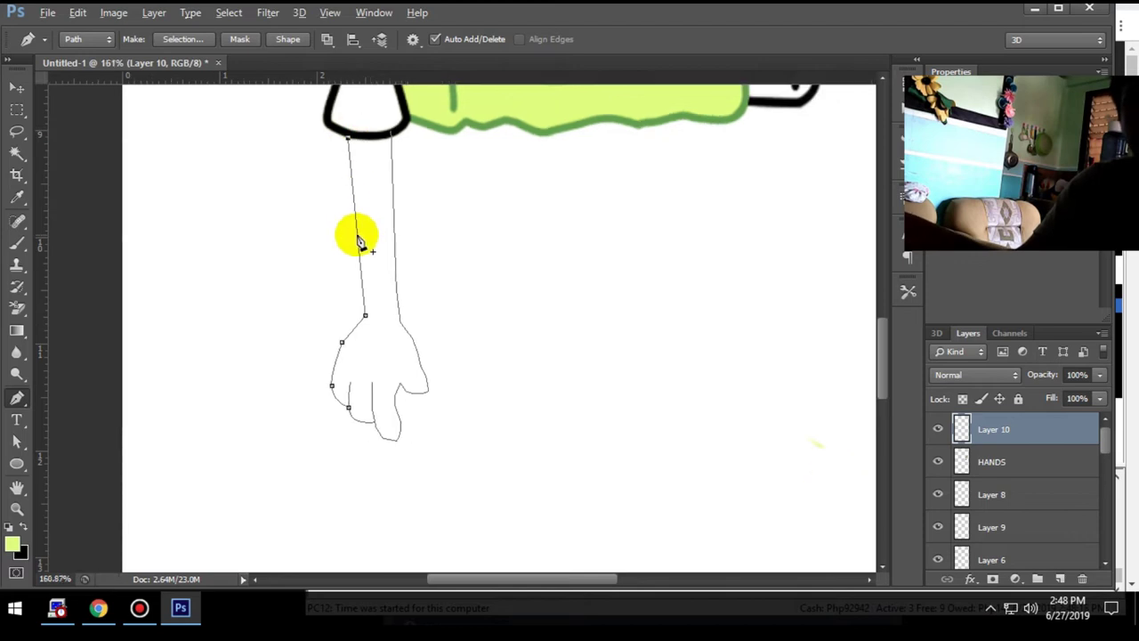
scroll(359, 234, down, 2)
right_click(423, 310)
click(495, 323)
key(x)
right_click(456, 208)
click(541, 323)
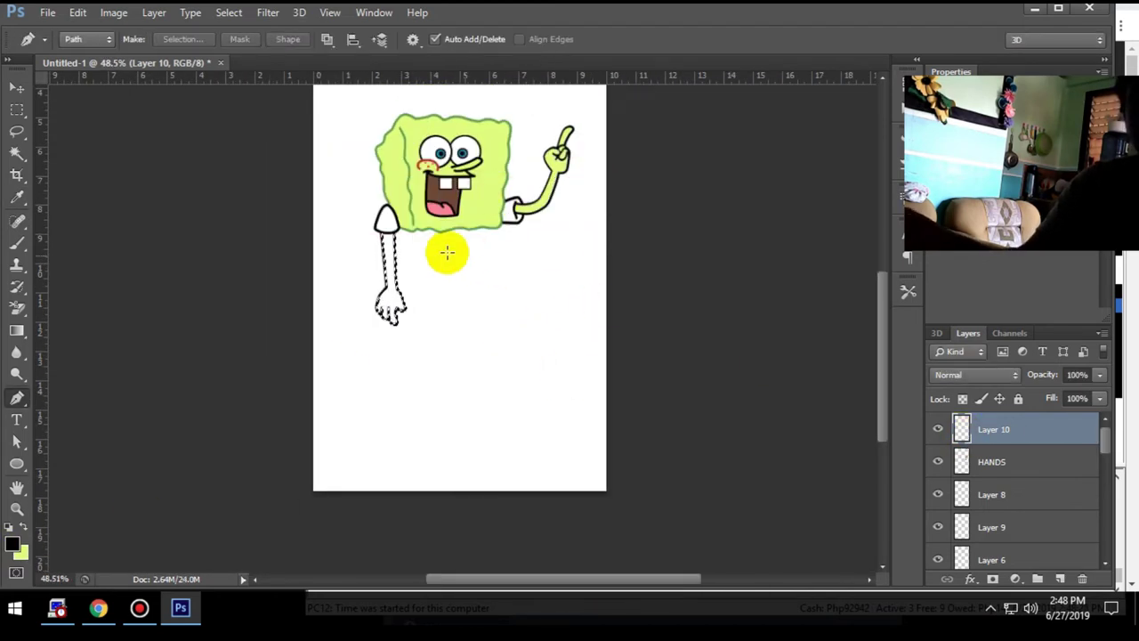
Close the arm path at the shoulder, select it, and fill it yellow-green.
scroll(420, 251, up, 3)
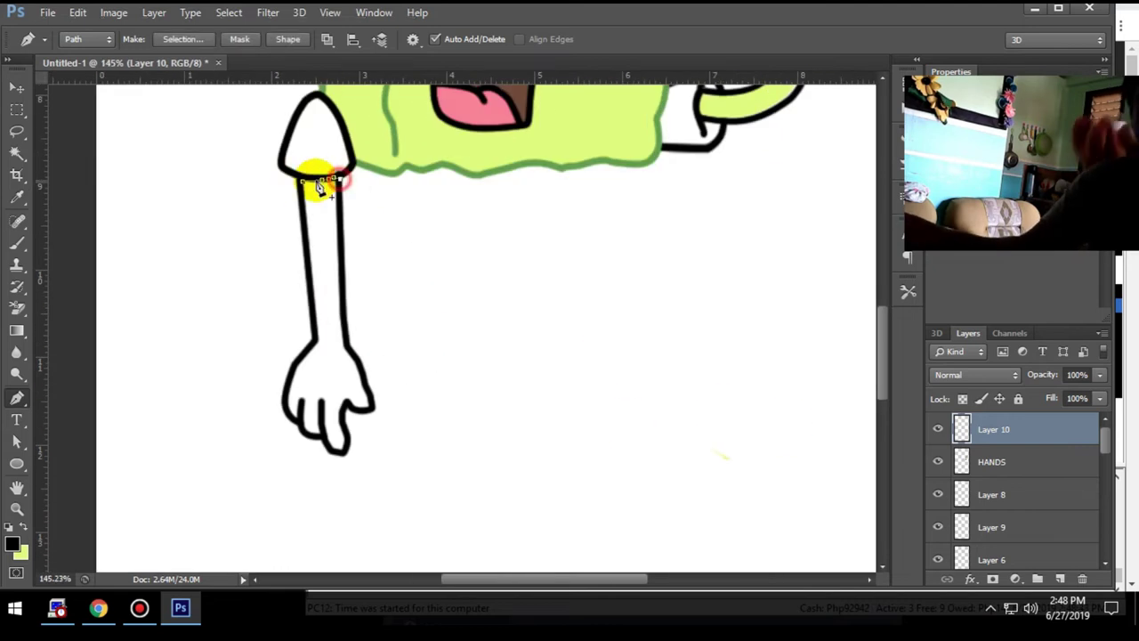
right_click(318, 187)
click(404, 301)
click(580, 188)
scroll(377, 311, down, 3)
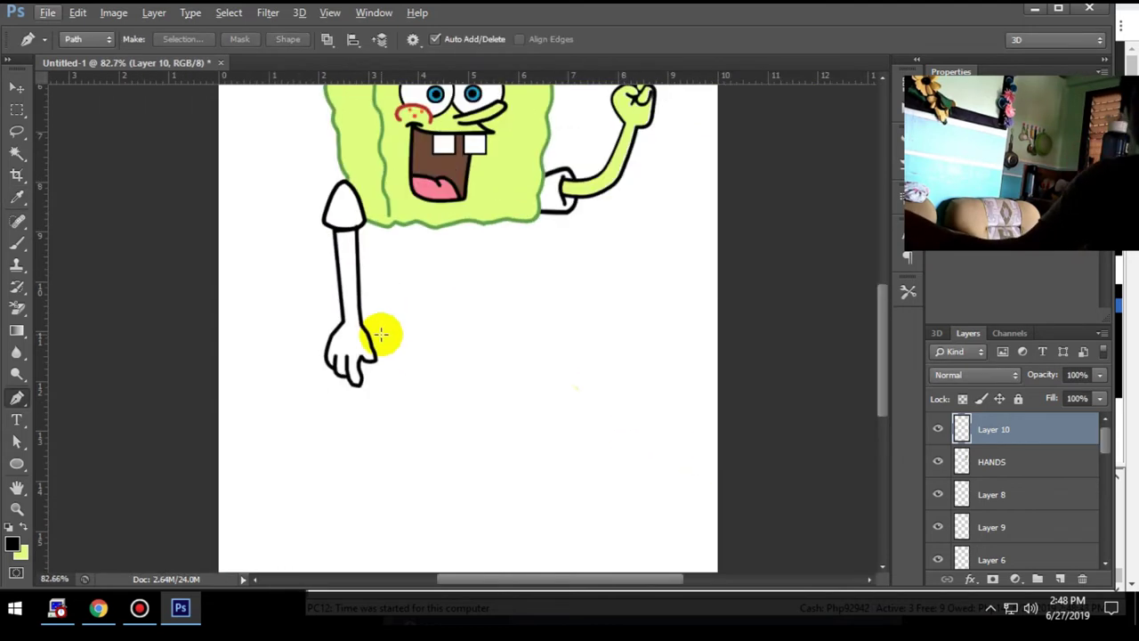
click(24, 530)
key(alt+BackSpace)
Erase the stray yellow-green around SpongeBob with the Background Eraser.
key(e)
scroll(377, 525, down, 3)
click(471, 365)
mouse_move(417, 211)
mouse_down()
mouse_move(468, 420)
mouse_move(351, 148)
mouse_move(494, 214)
mouse_up()
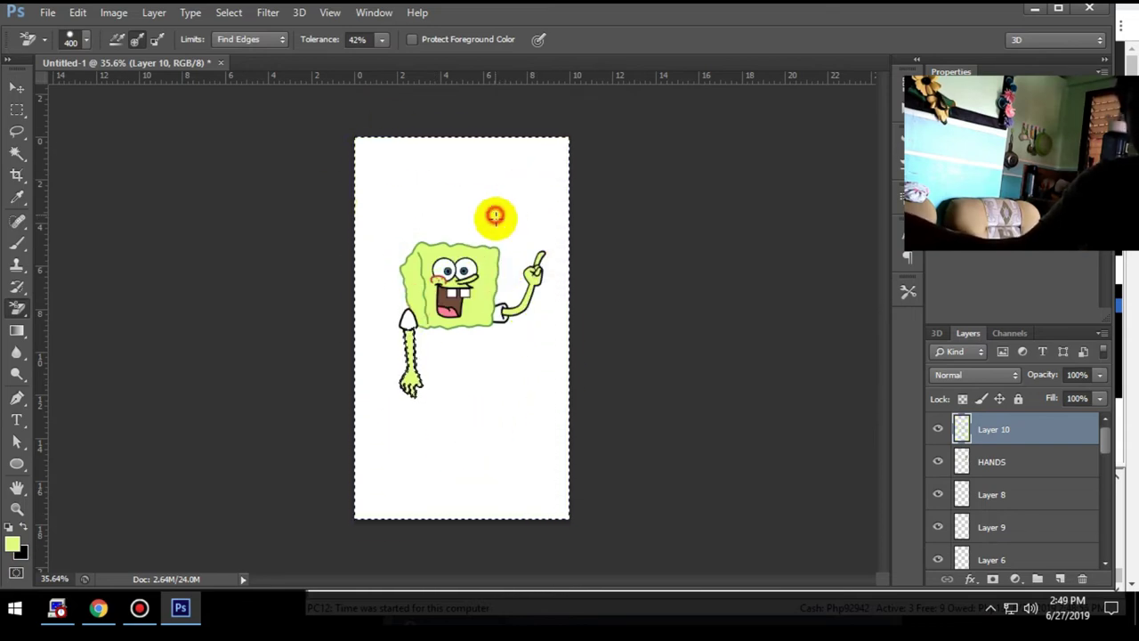
Rename Layer 10 to HANDS 2 and place it between Layer 2 and EYES.
scroll(495, 215, up, 3)
scroll(564, 436, down, 1)
scroll(997, 565, down, 1)
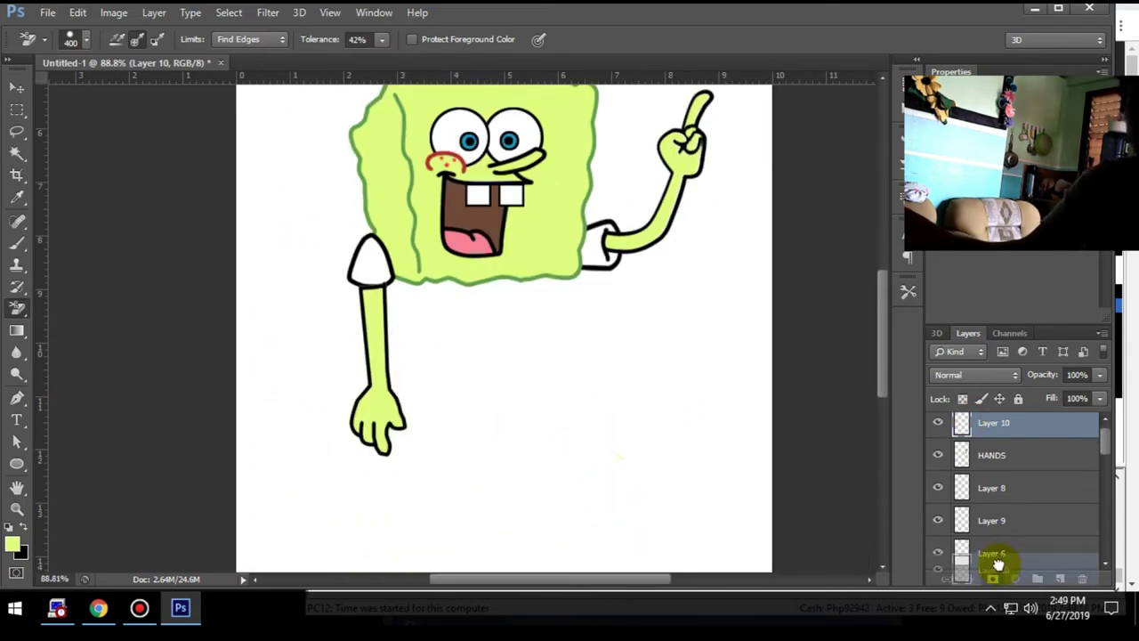
drag(997, 564, 986, 568)
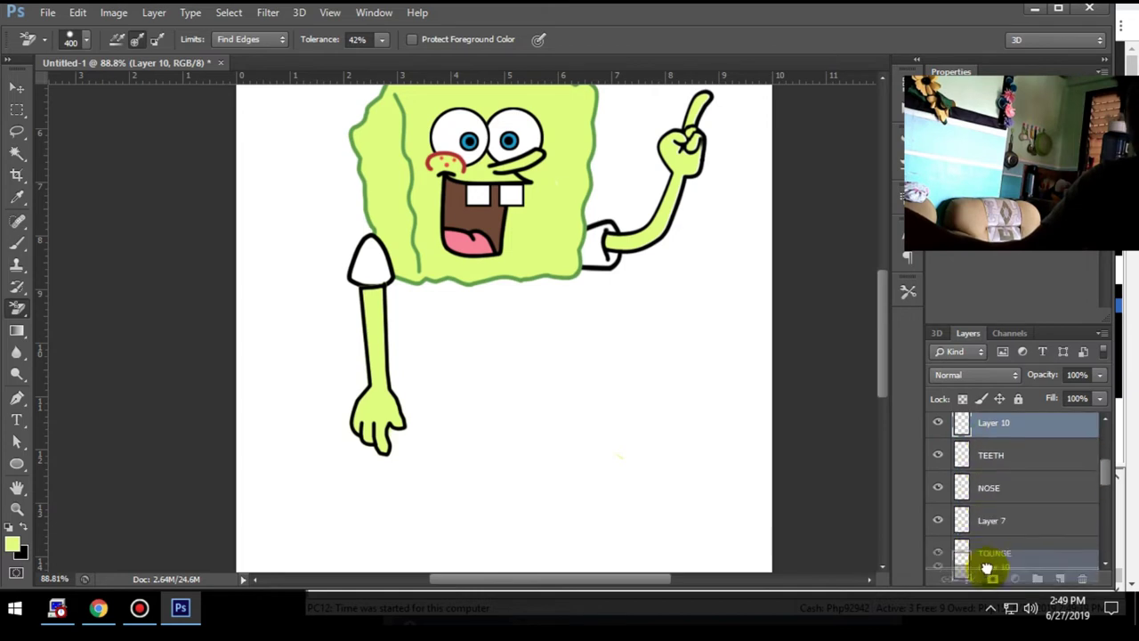
double_click(991, 521)
mouse_move(986, 568)
mouse_down()
mouse_move(986, 520)
mouse_move(959, 499)
mouse_up()
drag(1105, 403, 1101, 470)
Select HANDS 2 and drag it directly above the EYES layer.
click(952, 429)
scroll(1118, 526, up, 5)
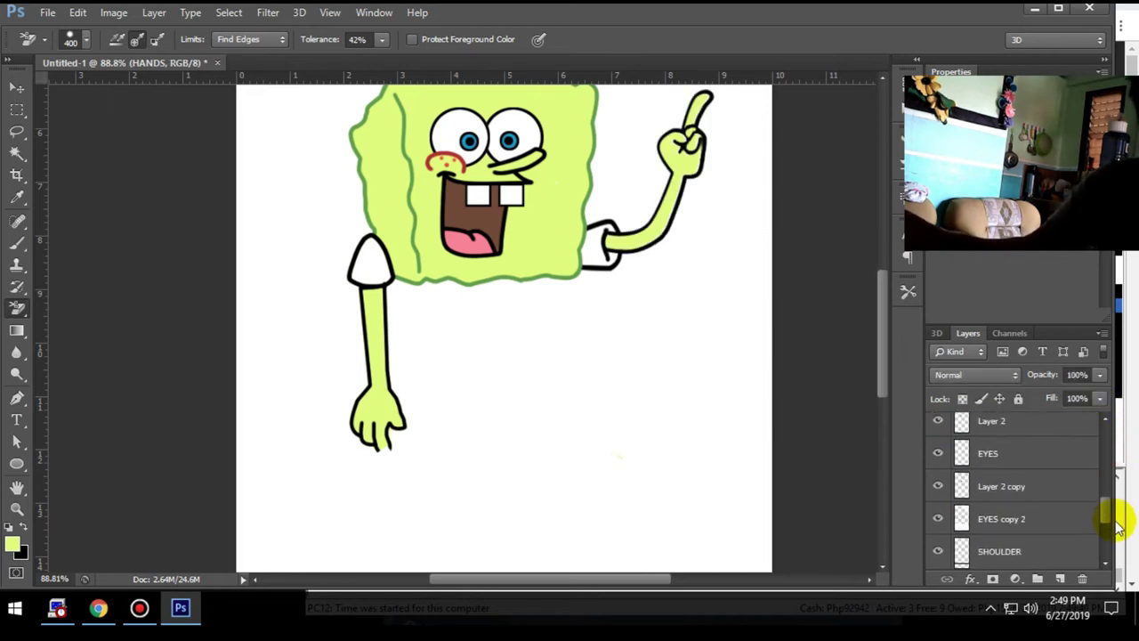
scroll(1118, 527, down, 5)
click(979, 428)
scroll(400, 467, up, 5)
key(p)
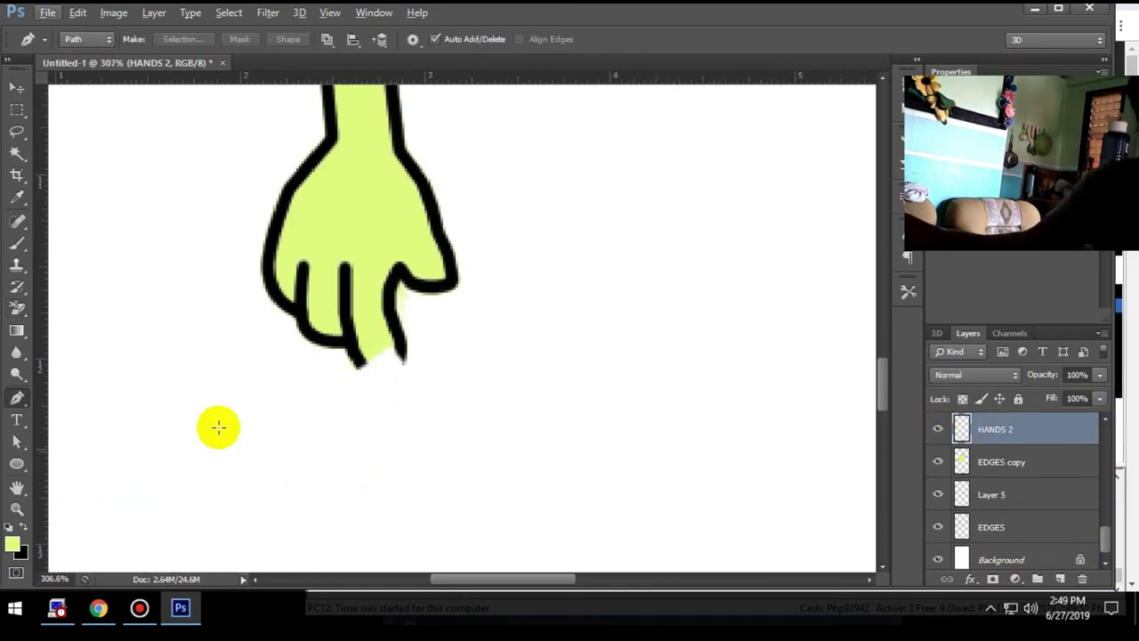
key(b)
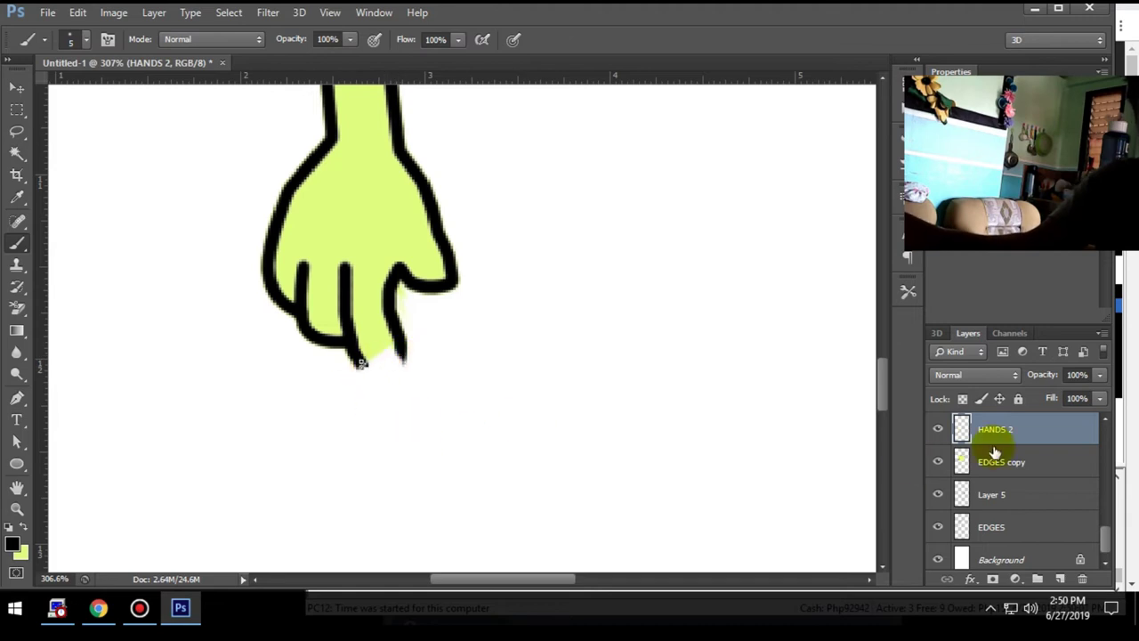
scroll(994, 489, up, 3)
drag(970, 549, 979, 445)
scroll(803, 453, down, 5)
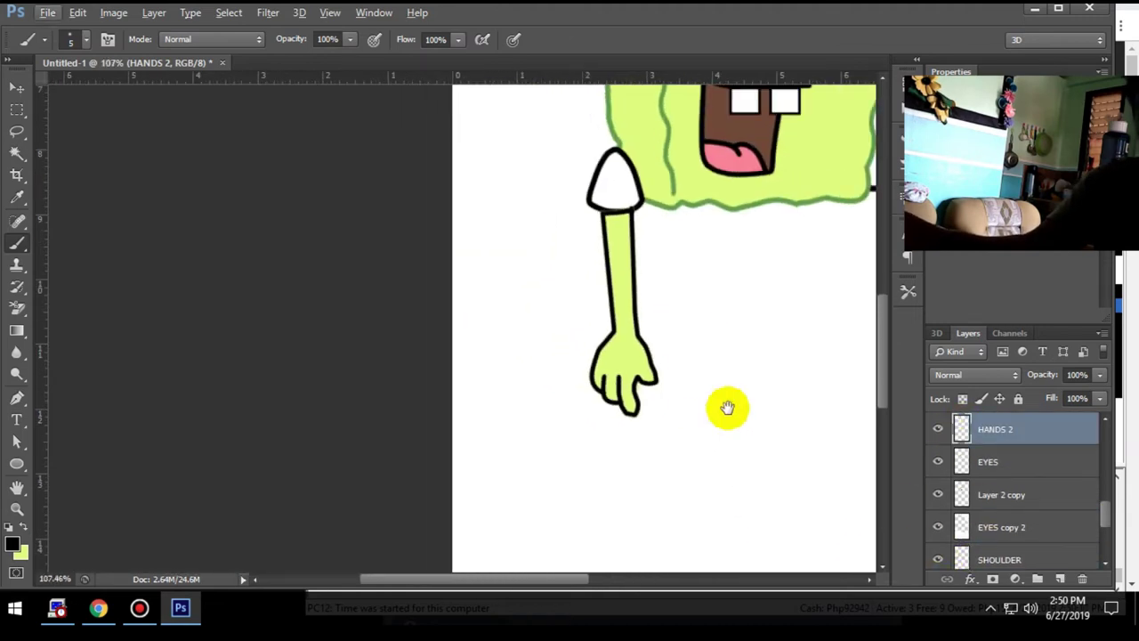
Pan and zoom to SpongeBob's lower body with the Pen tool active.
drag(727, 408, 531, 447)
scroll(432, 254, up, 1)
key(p)
key(i)
key(p)
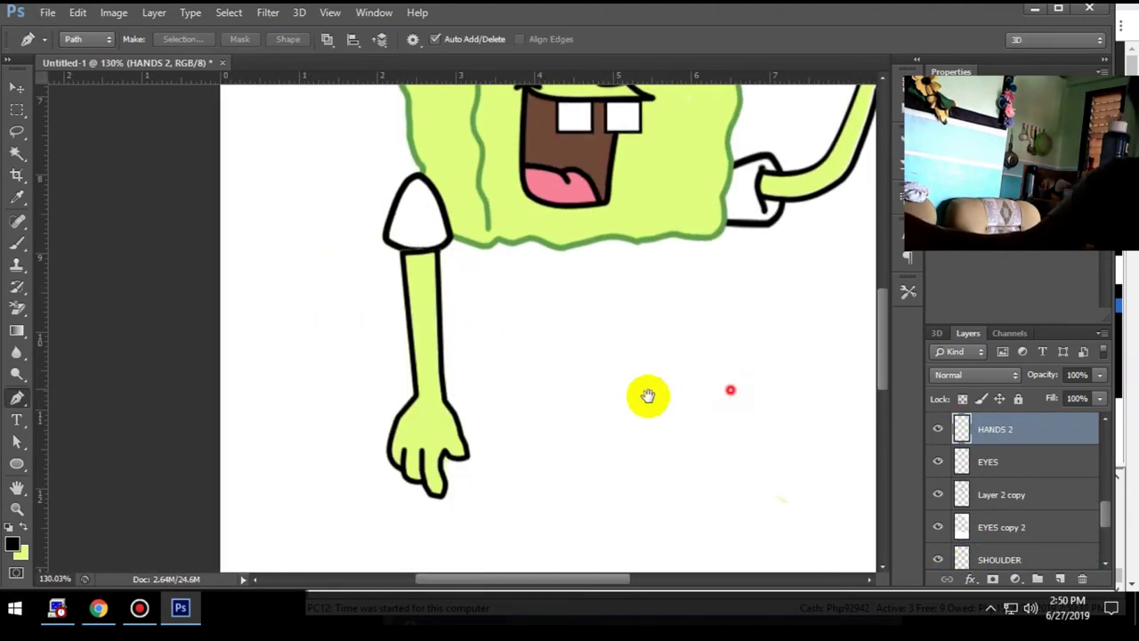
scroll(647, 395, down, 3)
Add a new layer and name it DRESS.
scroll(439, 351, down, 2)
click(1060, 578)
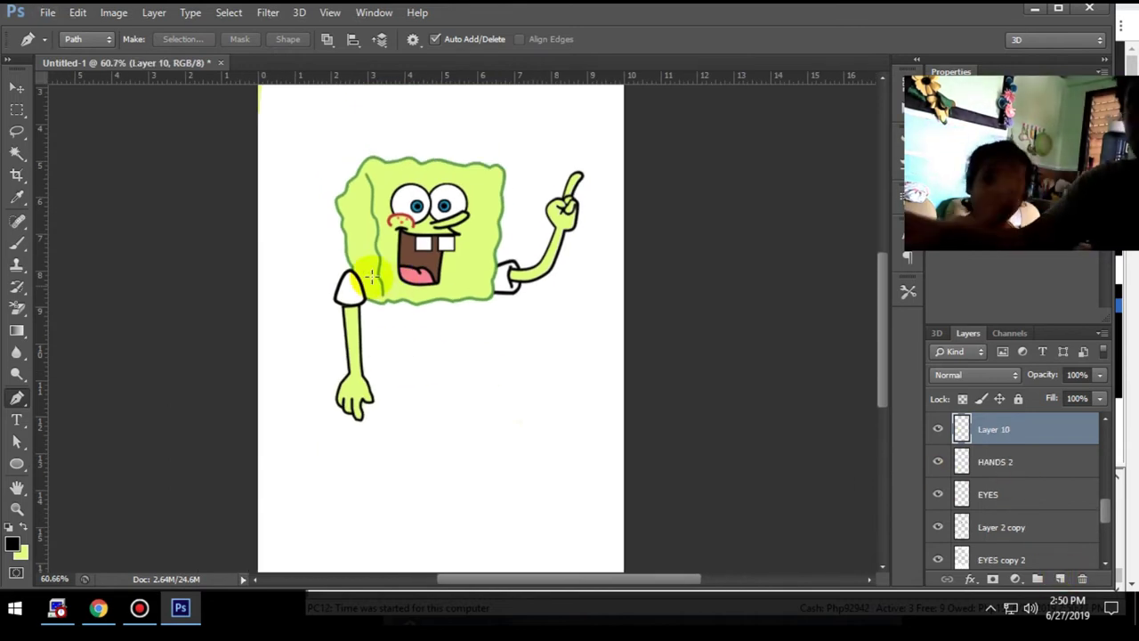
double_click(993, 429)
text(DRESS)
key(Return)
scroll(382, 320, up, 2)
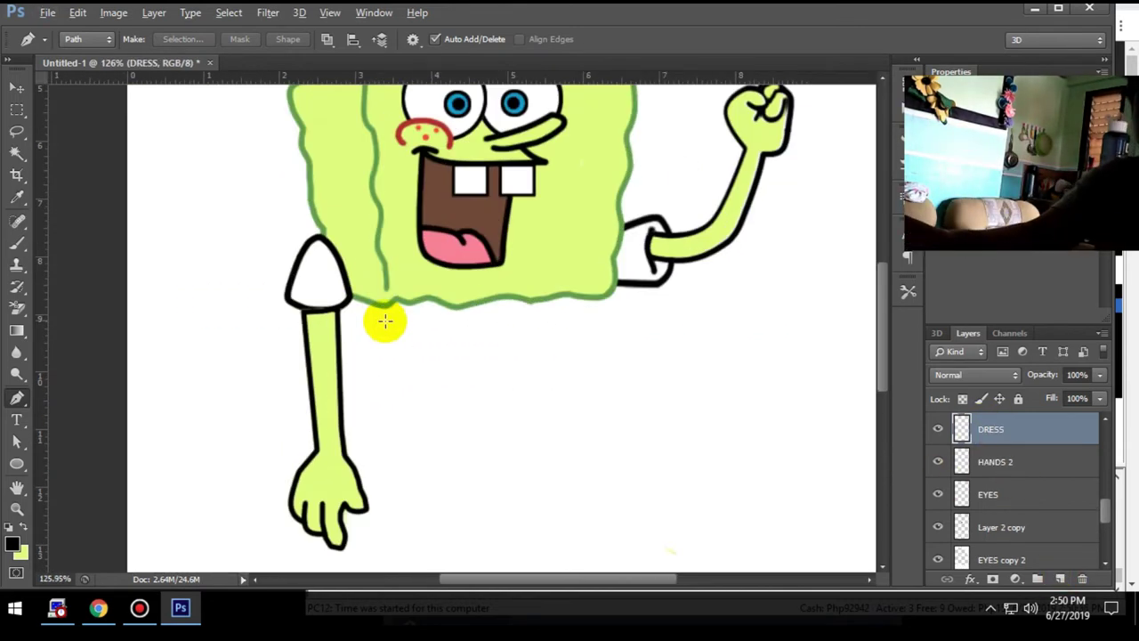
scroll(488, 310, up, 2)
click(547, 299)
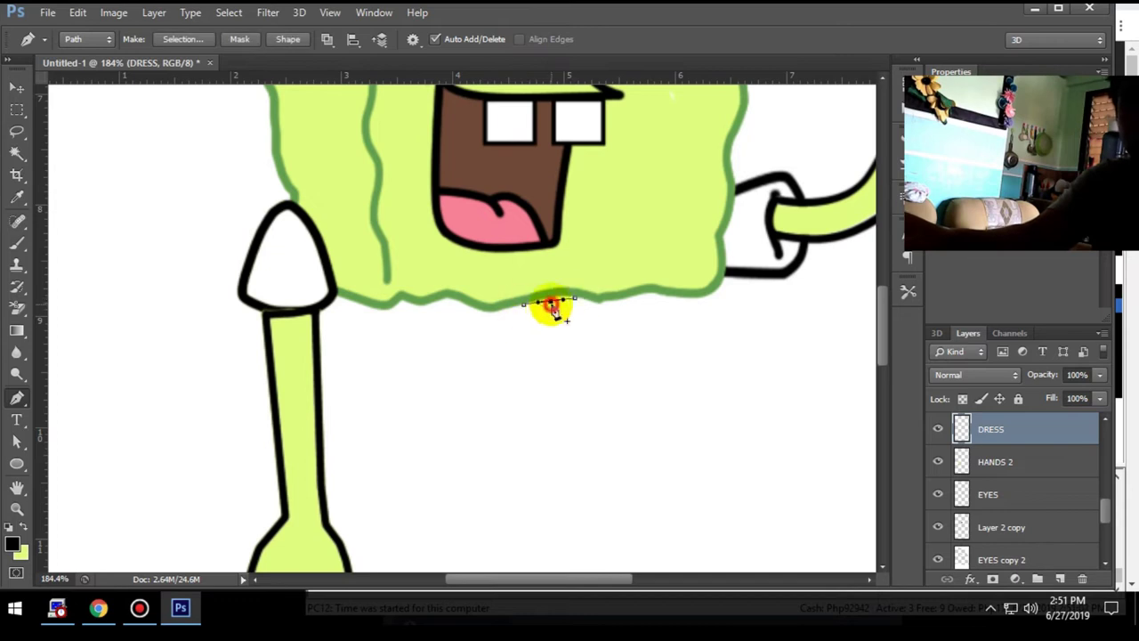
scroll(1023, 498, down, 5)
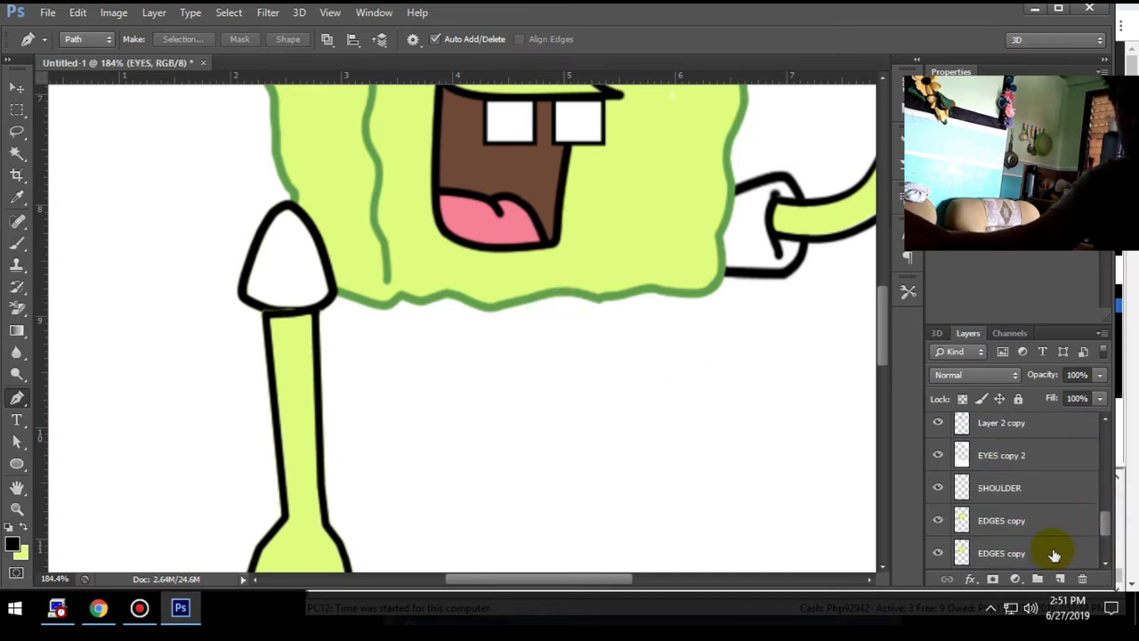
Create a layer named DRESS2 directly above the Background layer.
click(1023, 551)
click(1059, 578)
double_click(993, 552)
text(DRESS2)
key(Return)
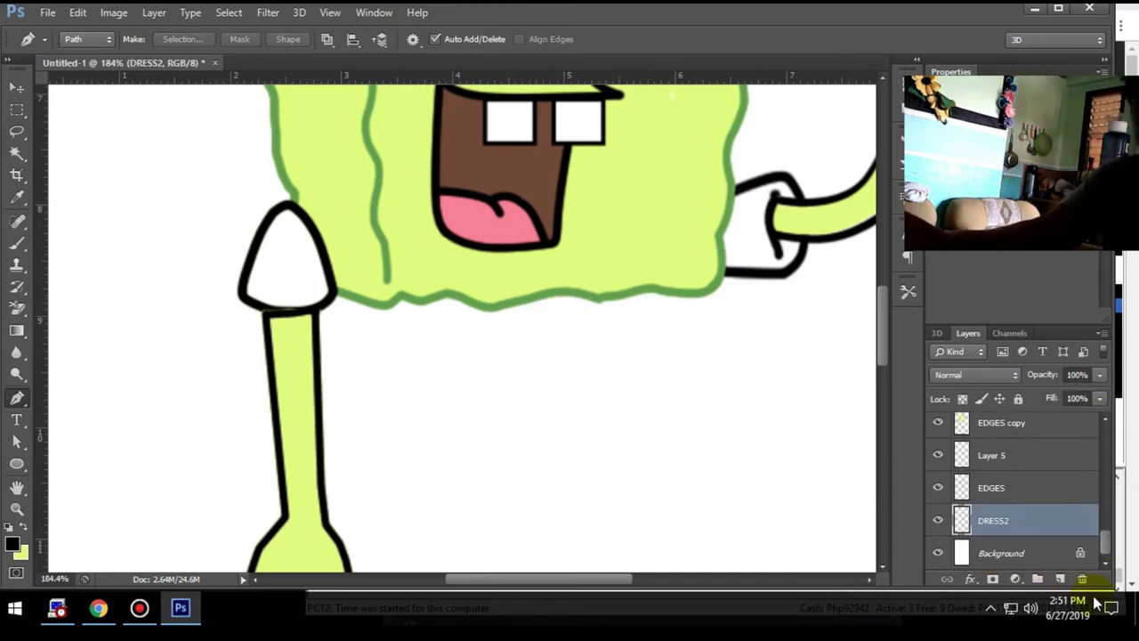
Draw the collar V with a curved bottom and stroke it in black.
click(526, 303)
click(555, 341)
click(589, 302)
right_click(531, 320)
key(Escape)
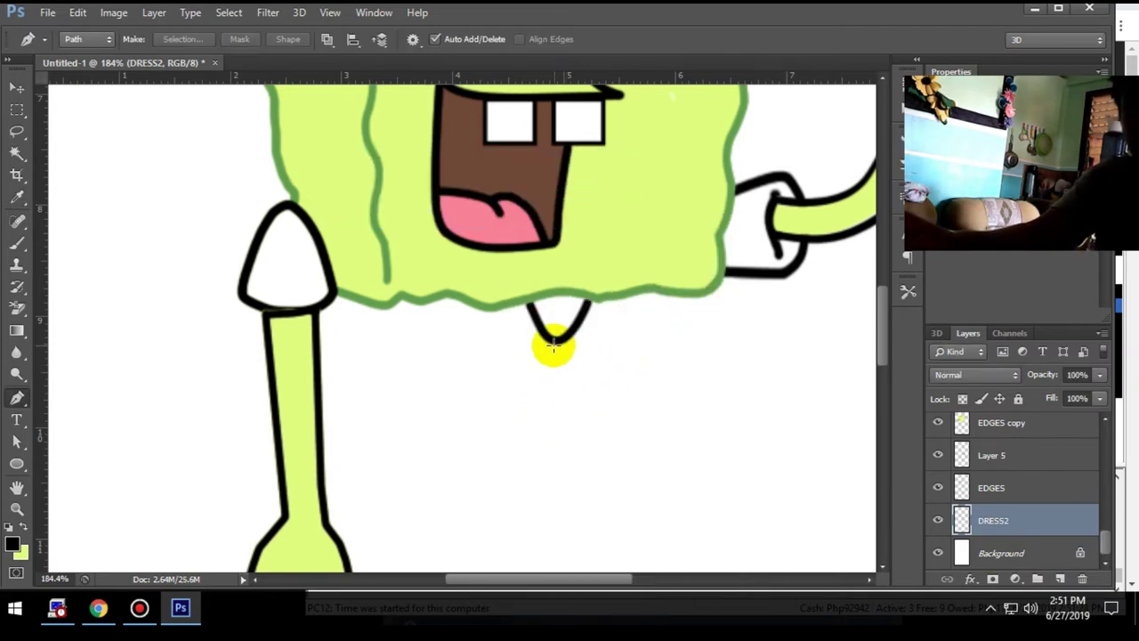
drag(554, 344, 567, 345)
right_click(568, 345)
click(635, 306)
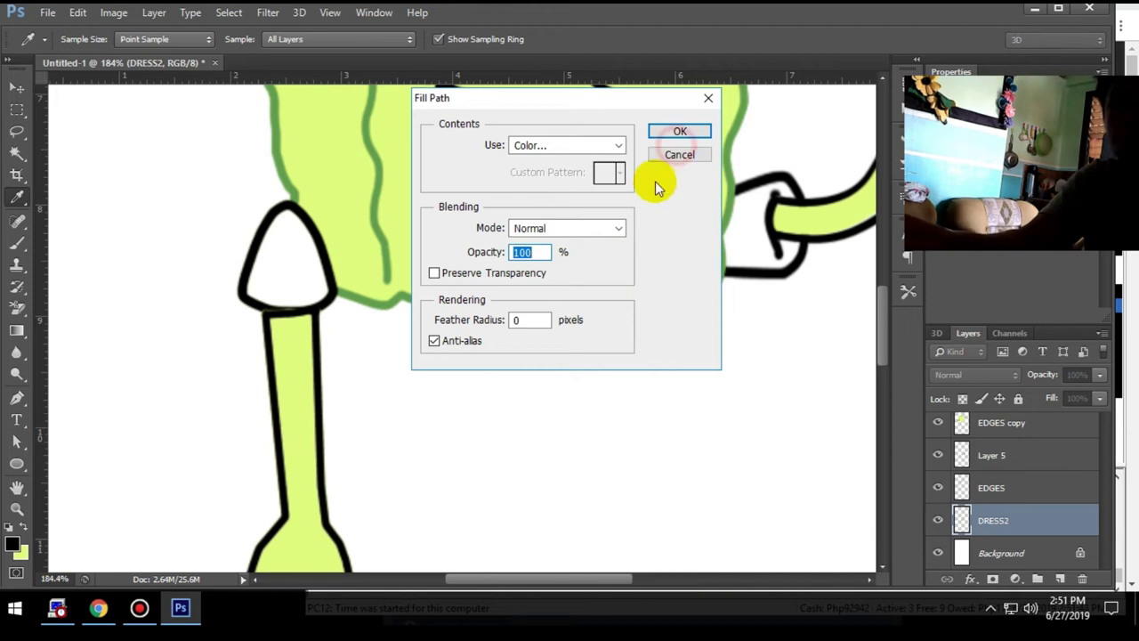
click(676, 155)
right_click(623, 183)
click(636, 258)
click(610, 190)
Outline the necktie shape below the collar and stroke it in black.
click(541, 344)
click(532, 406)
click(563, 452)
click(590, 399)
click(570, 342)
click(541, 344)
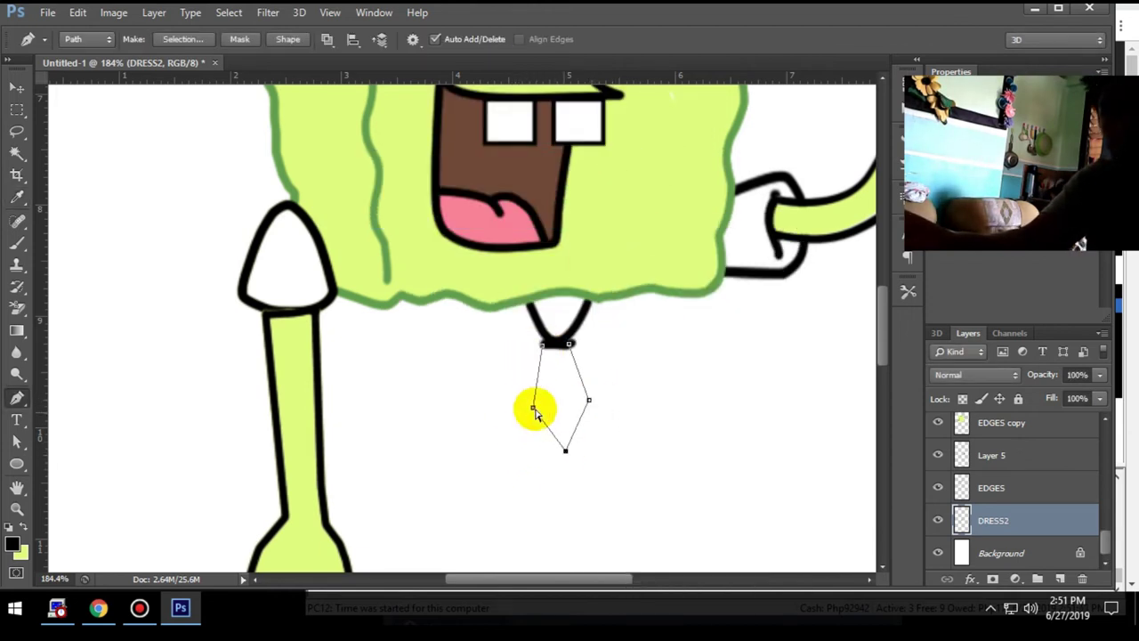
right_click(553, 397)
click(622, 124)
click(600, 192)
Adjust the tie path and stroke its outline again.
drag(656, 376, 602, 293)
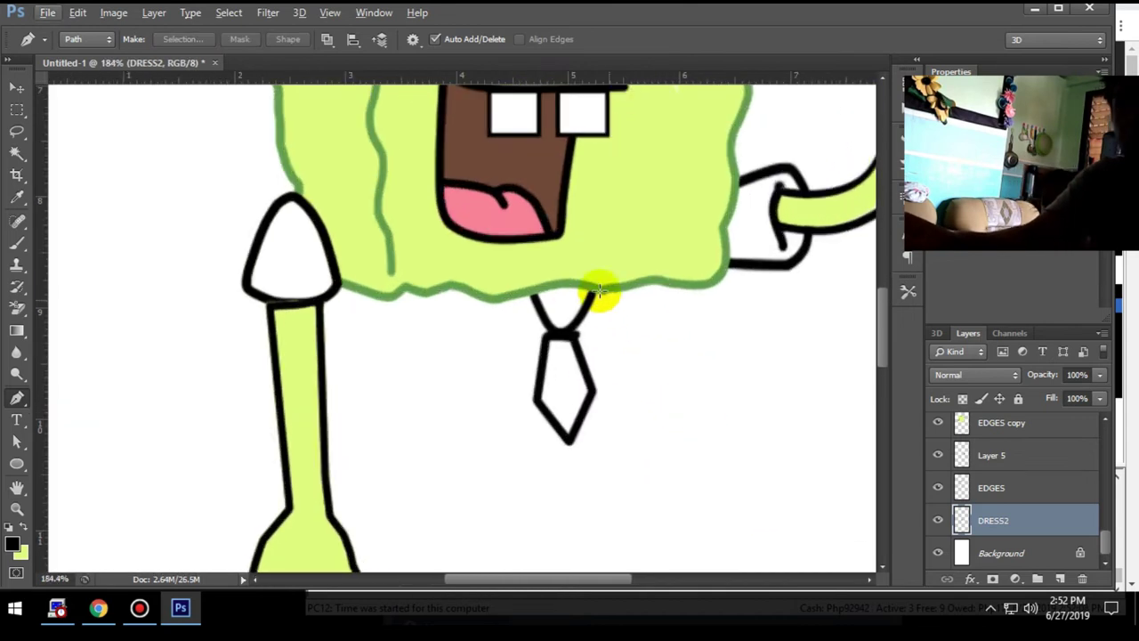
right_click(581, 311)
click(522, 300)
right_click(542, 300)
key(Escape)
scroll(579, 317, up, 3)
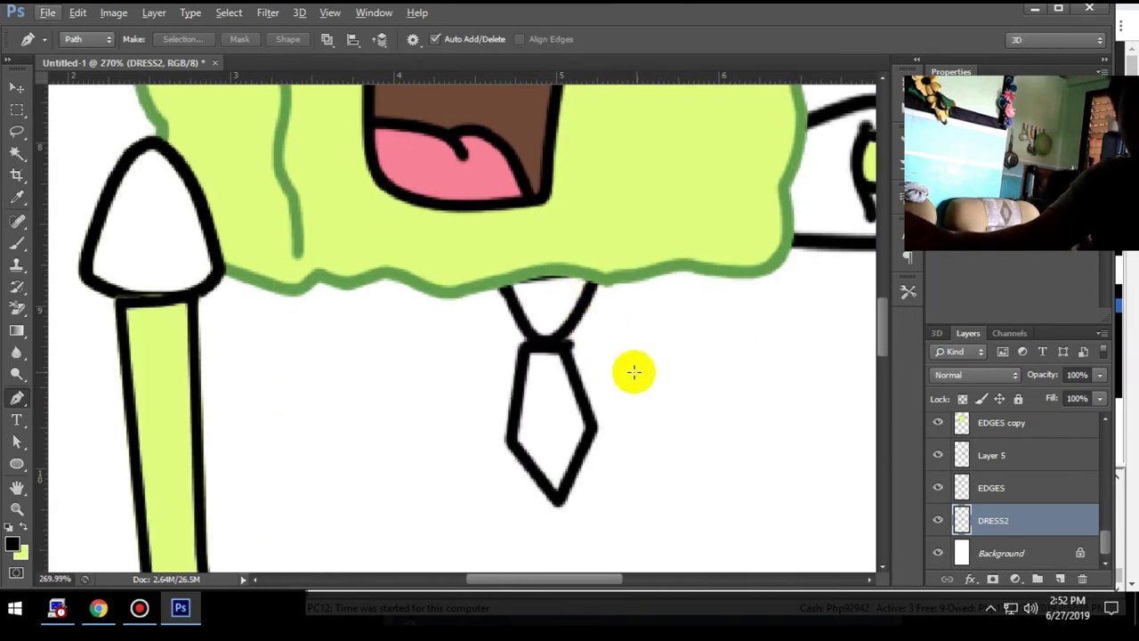
scroll(561, 318, down, 3)
Fit the page in view and set the foreground colour to red.
key(ctrl+0)
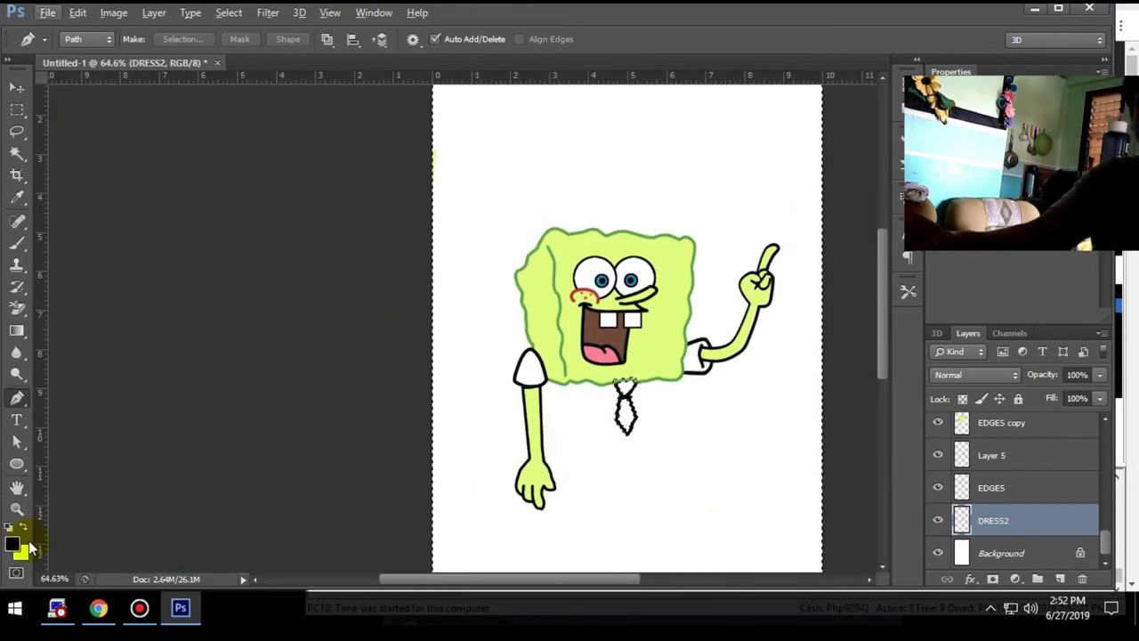
click(11, 543)
click(610, 244)
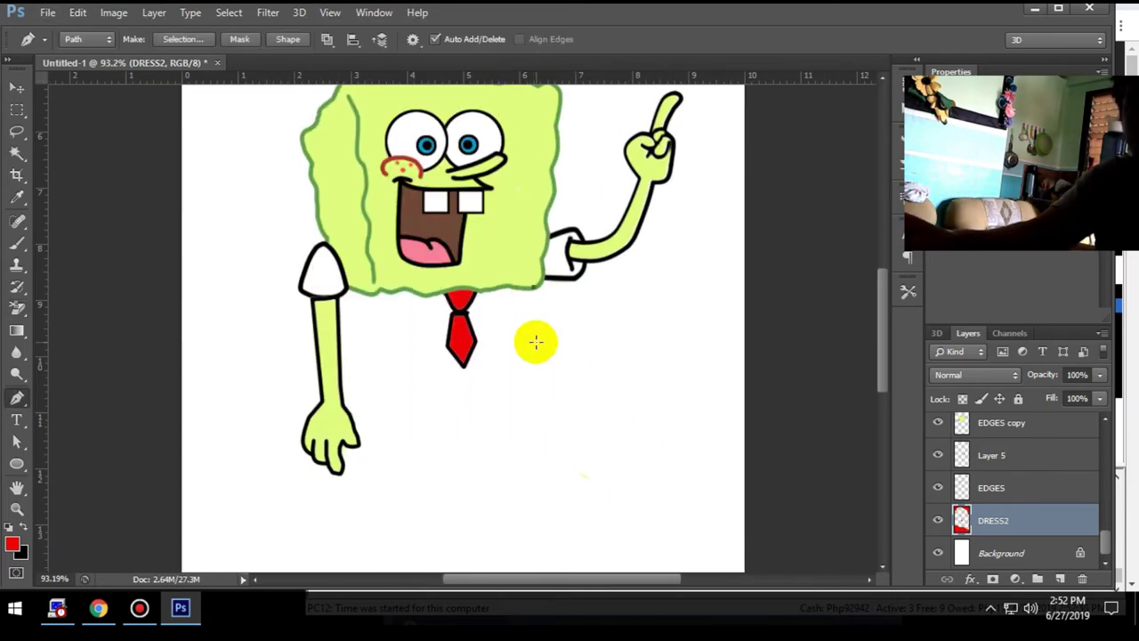
key(Escape)
Pen-draw the boxy shirt outline around the tie and stroke it in black.
click(379, 294)
click(378, 380)
click(531, 366)
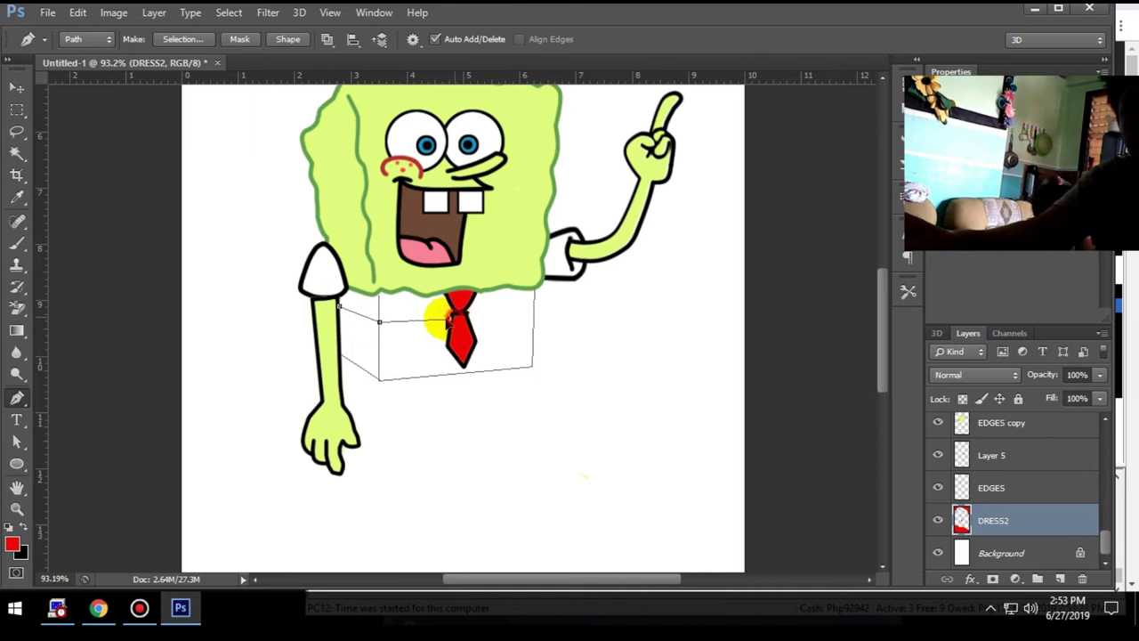
right_click(534, 318)
click(599, 323)
click(587, 186)
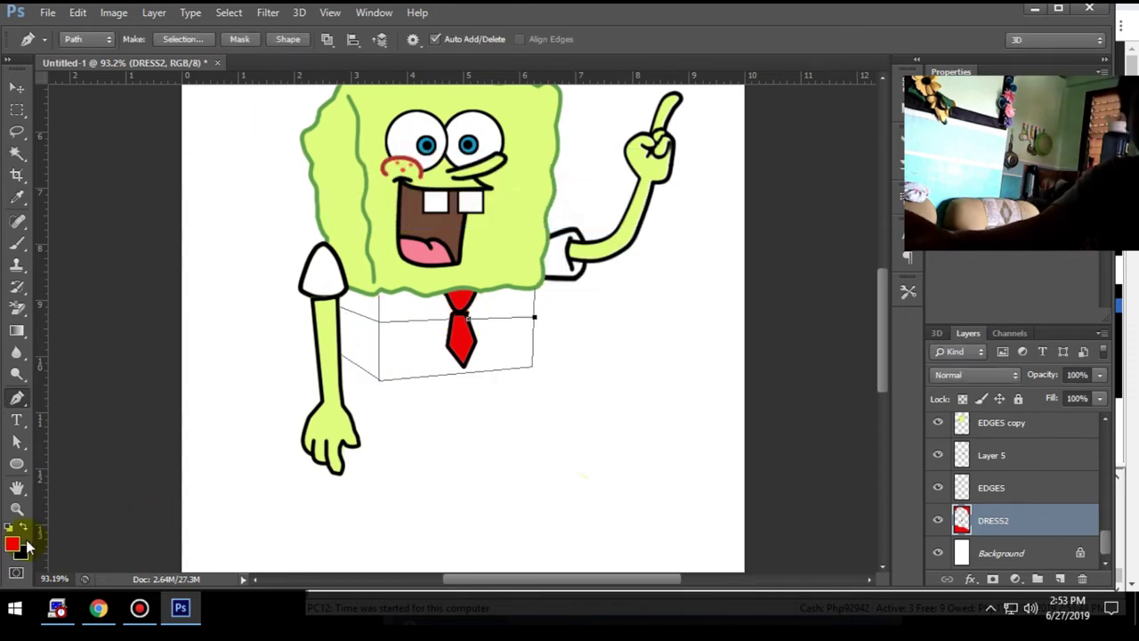
right_click(544, 350)
click(610, 354)
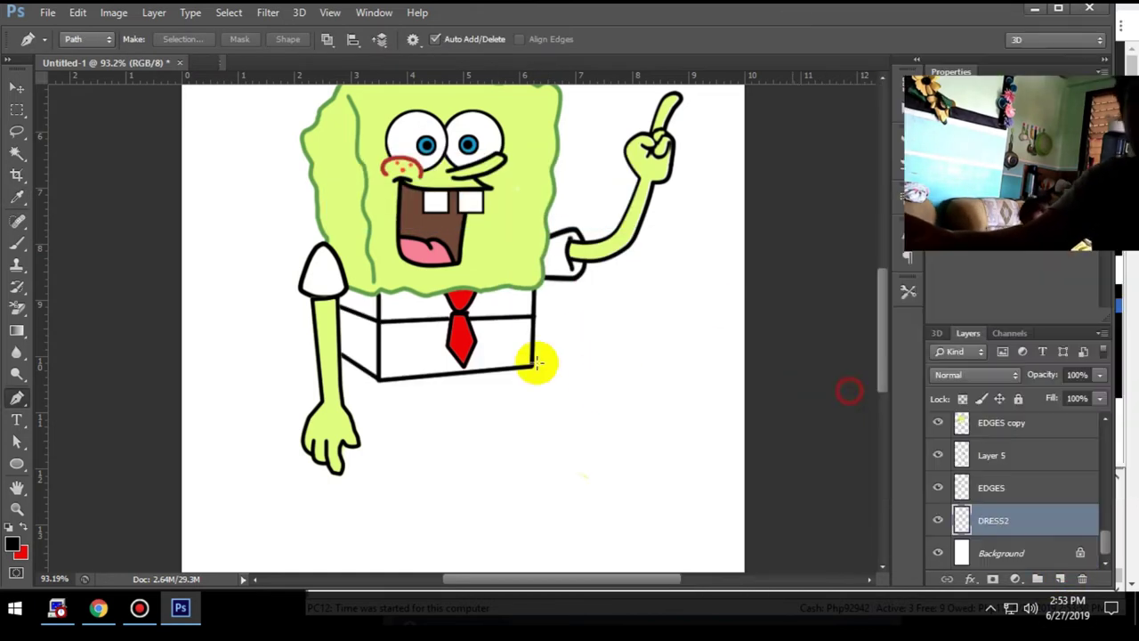
Add a new empty layer above DRESS2.
click(381, 374)
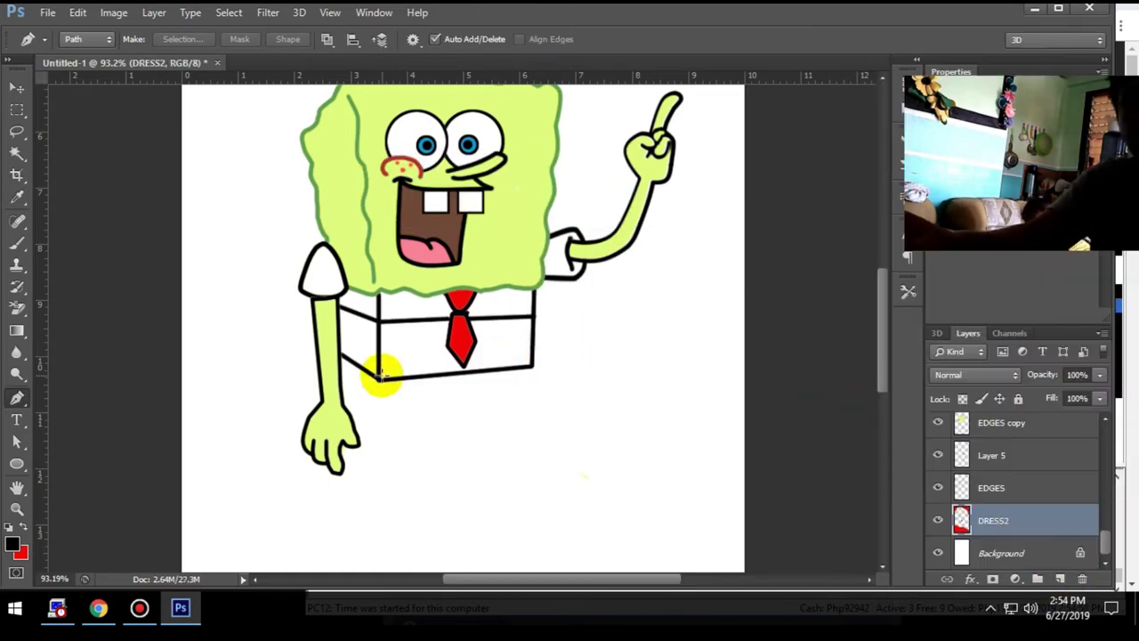
key(ctrl+shift+alt+n)
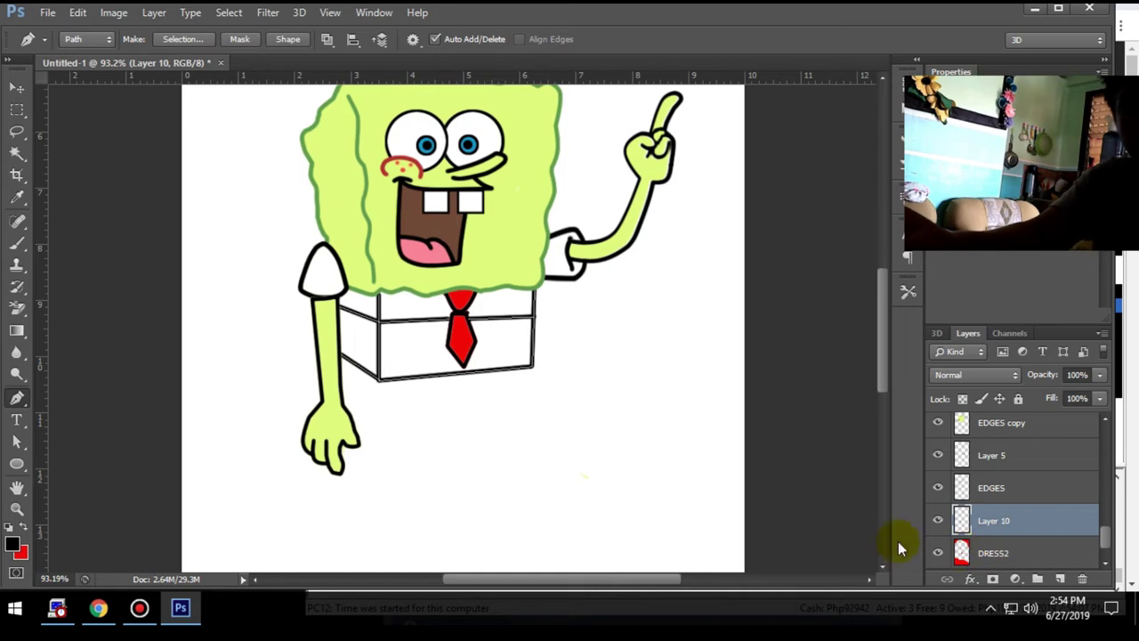
scroll(508, 400, down, 3)
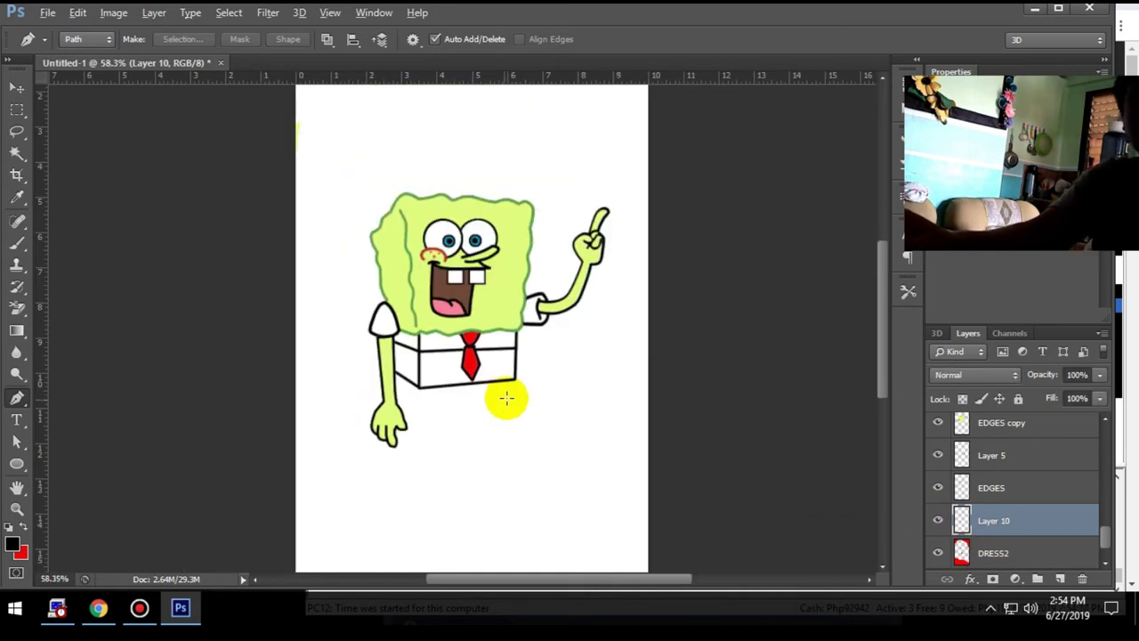
scroll(407, 462, up, 5)
right_click(322, 302)
Shorten Layer 10 and DRESS2 together to about 78% height.
ctrl+click(1011, 547)
key(ctrl+t)
scroll(946, 516, down, 1)
scroll(788, 490, down, 5)
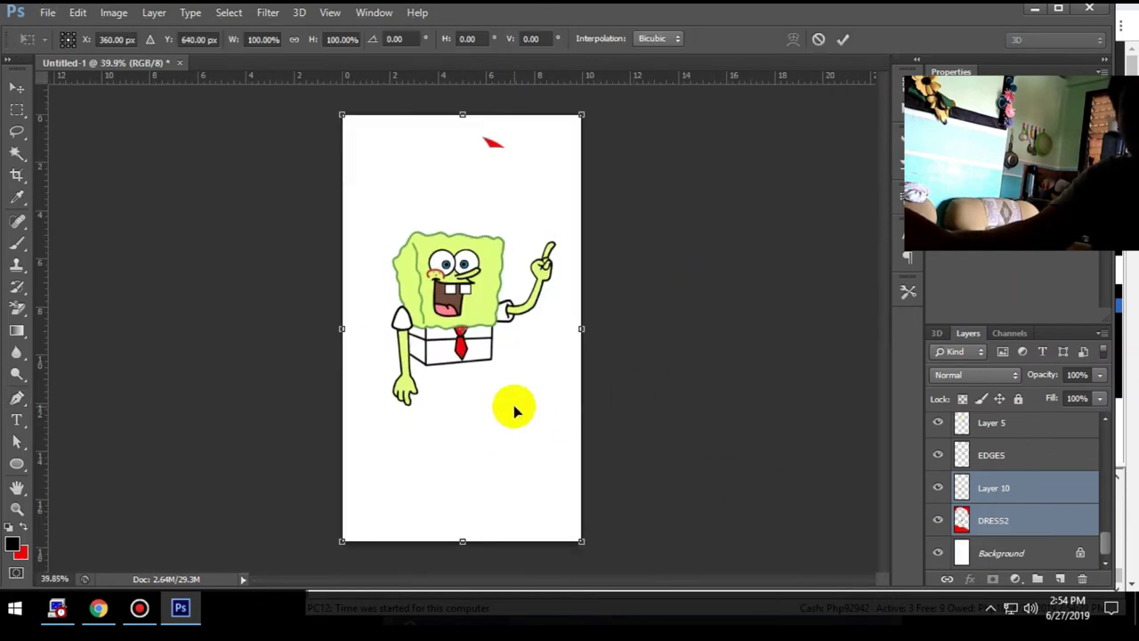
drag(462, 543, 466, 506)
scroll(475, 356, up, 2)
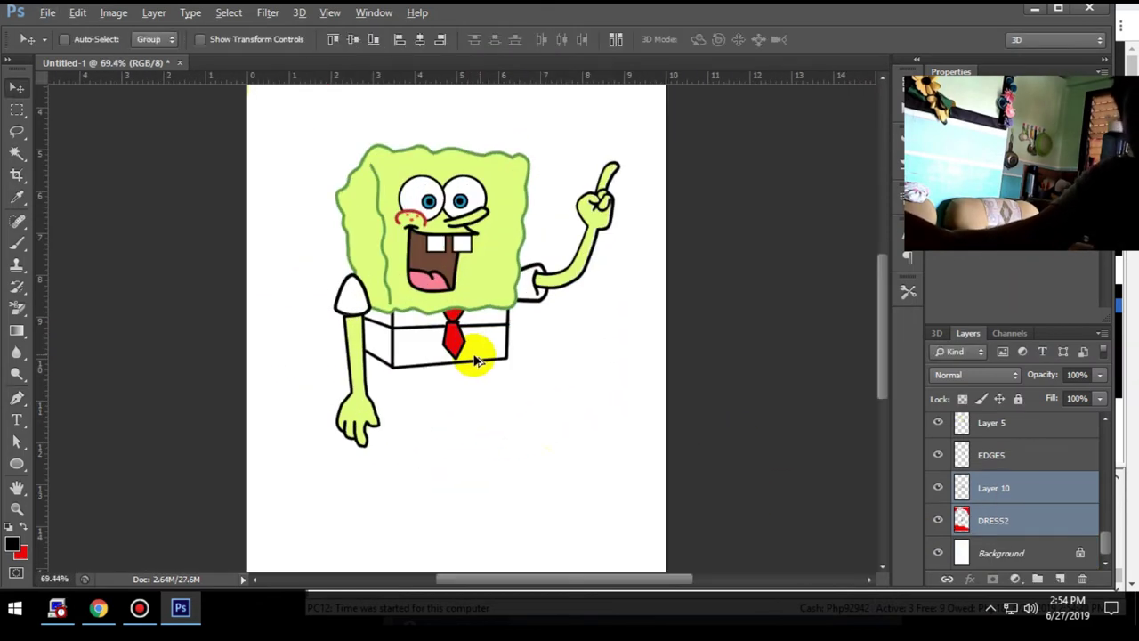
scroll(460, 293, down, 2)
drag(457, 145, 475, 287)
scroll(501, 399, up, 3)
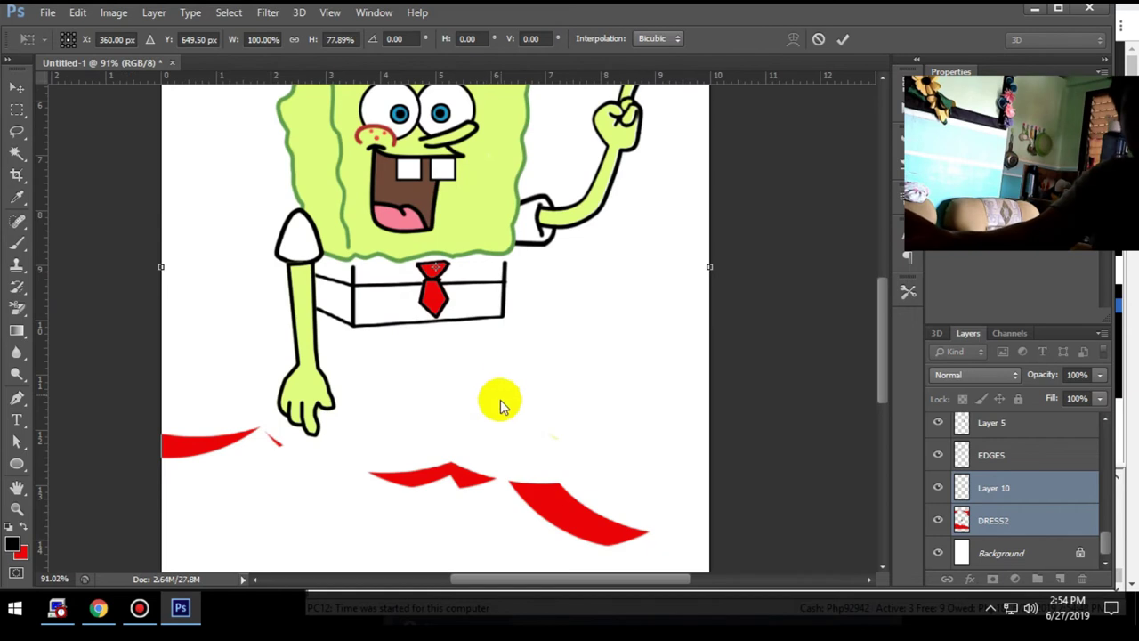
key(Return)
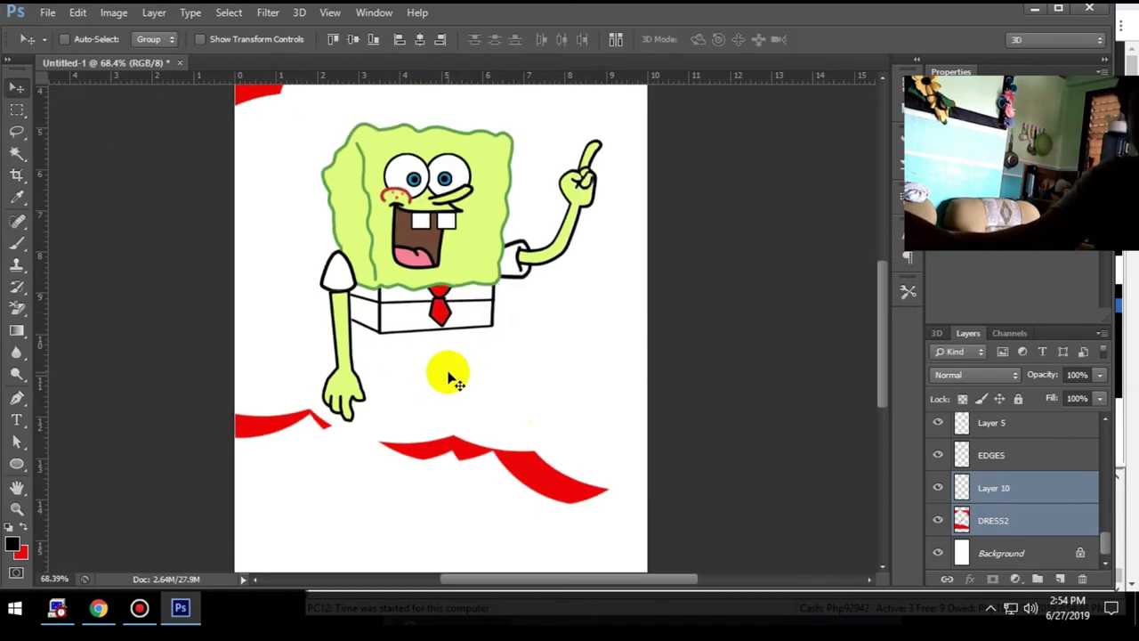
scroll(442, 323, up, 2)
Resize DRESS2 alone, nudge the shirt and tie slightly left, and begin a curved path.
click(993, 520)
key(ctrl+t)
scroll(625, 189, down, 3)
drag(628, 134, 610, 152)
key(Return)
scroll(498, 365, up, 2)
drag(520, 386, 515, 389)
scroll(580, 425, down, 3)
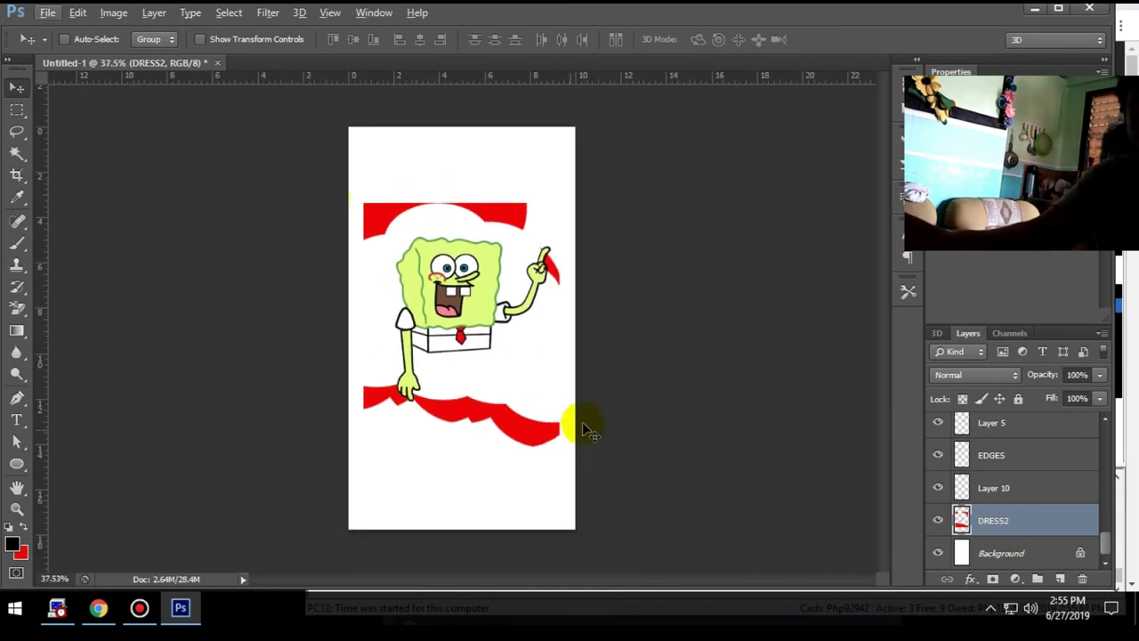
key(p)
drag(198, 295, 234, 216)
Add and delete a spare Layer 11, then select Layer 10.
scroll(490, 382, up, 3)
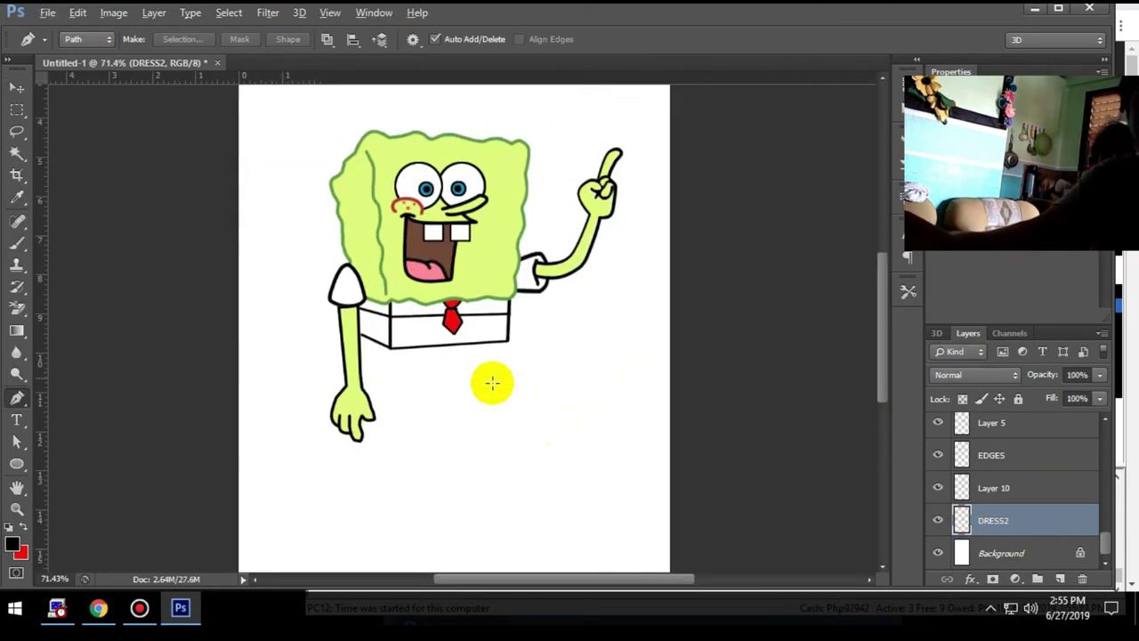
scroll(491, 382, up, 2)
key(ctrl+shift+alt+n)
key(Delete)
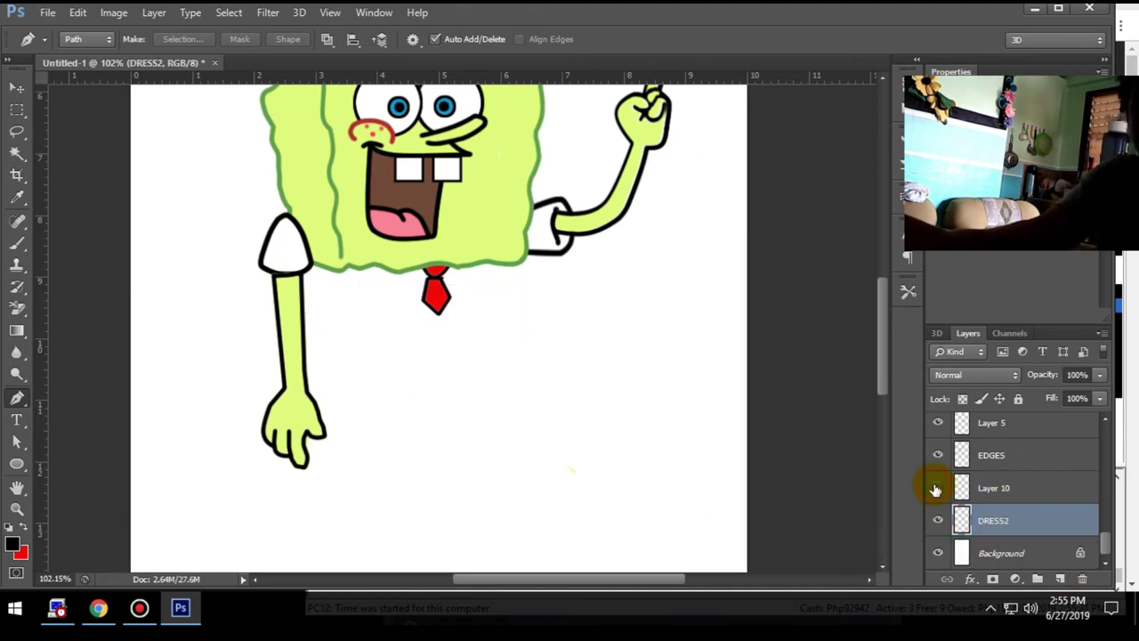
click(961, 487)
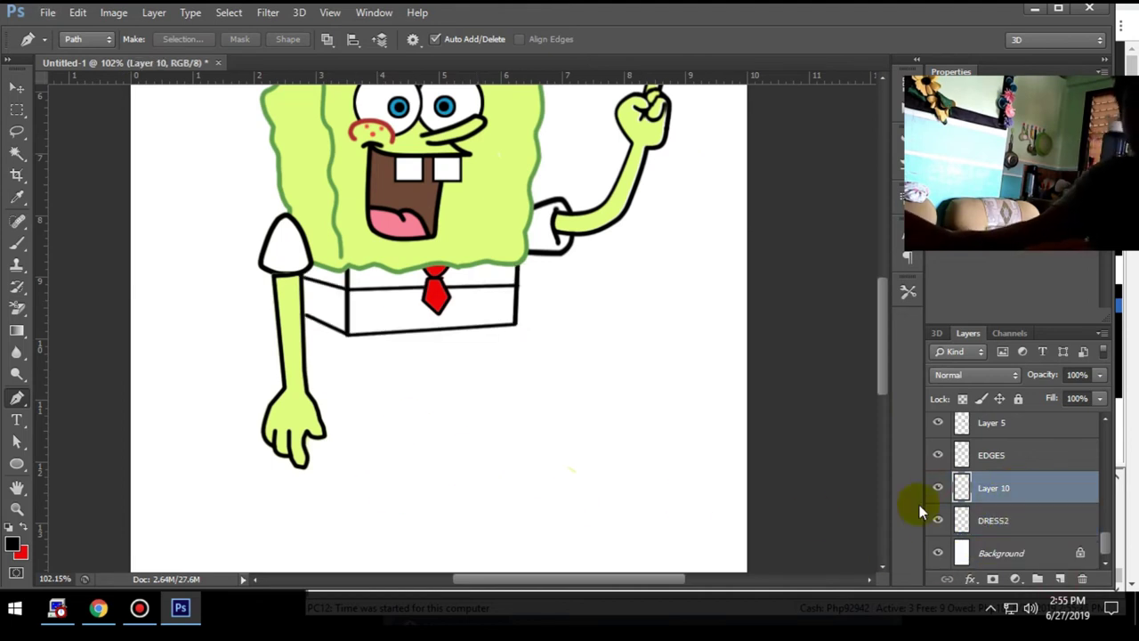
scroll(564, 435, down, 2)
scroll(565, 435, down, 1)
Pick a dark brown foreground colour and fill Layer 10 with it.
click(11, 542)
click(353, 375)
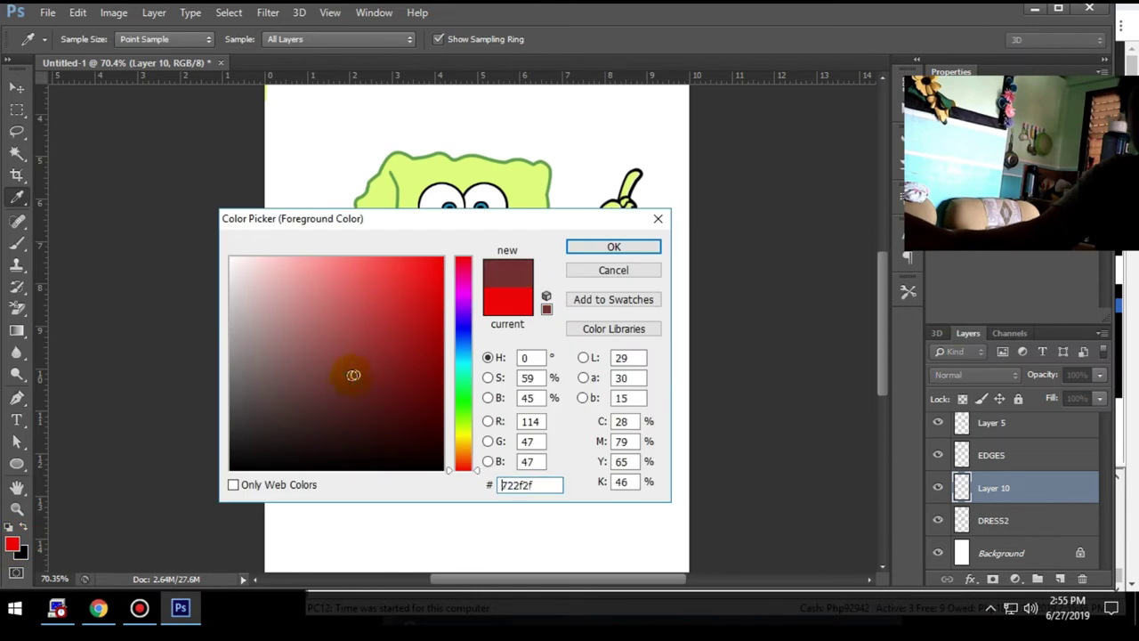
drag(400, 218, 309, 400)
click(224, 437)
key(Return)
key(p)
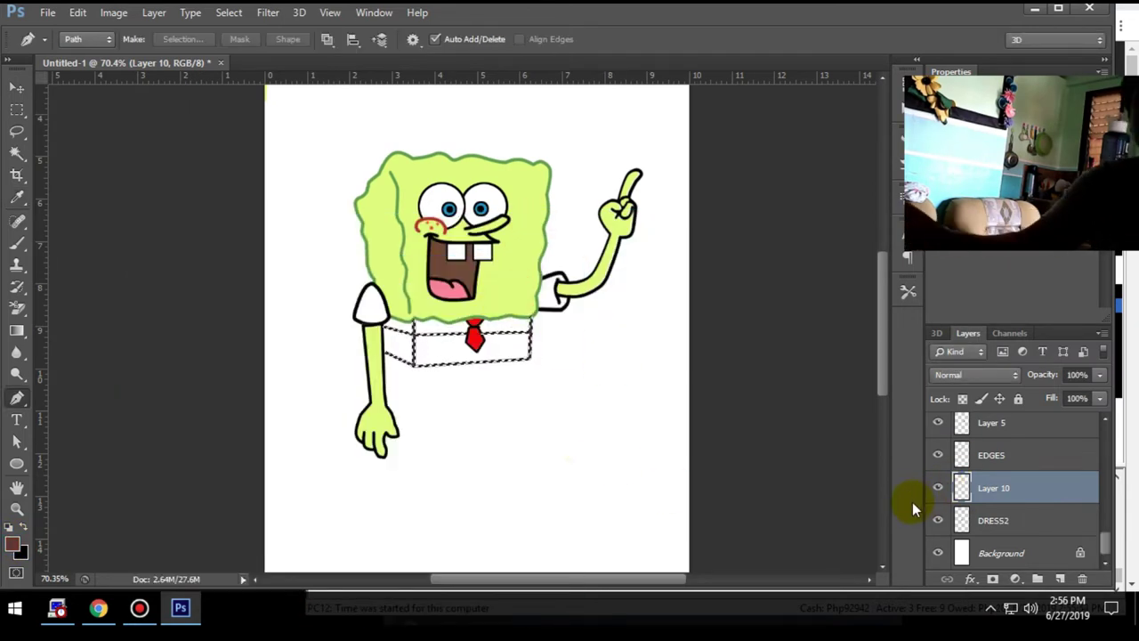
key(shift+alt+BackSpace)
scroll(635, 381, down, 1)
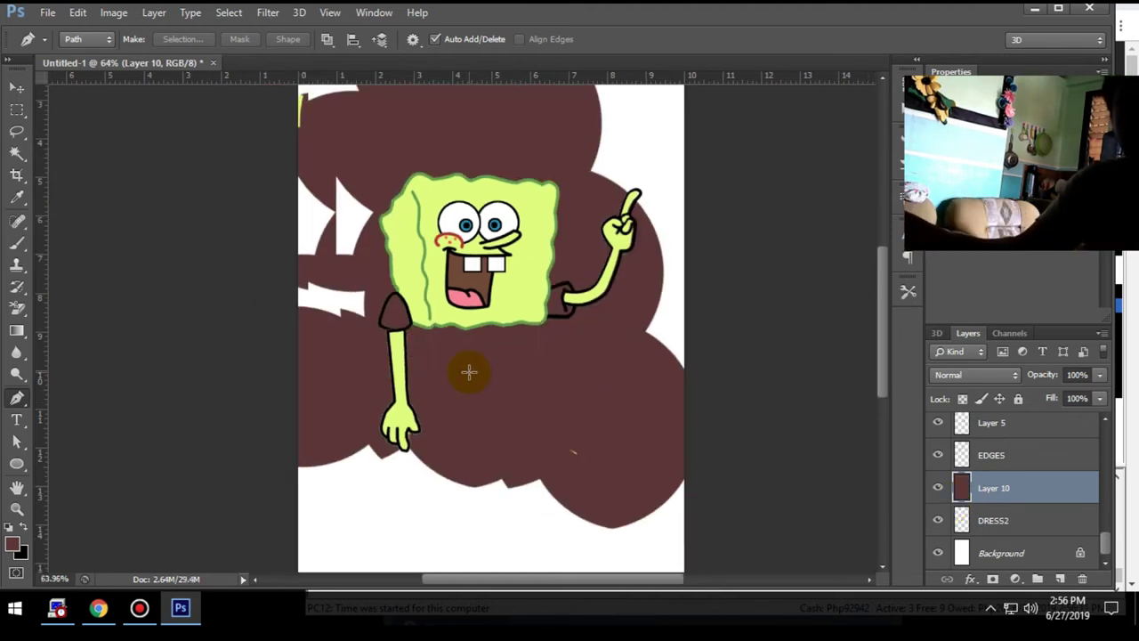
Restore the shirt outlines, fill a duplicate layer brown, place it beneath and merge.
key(ctrl+z)
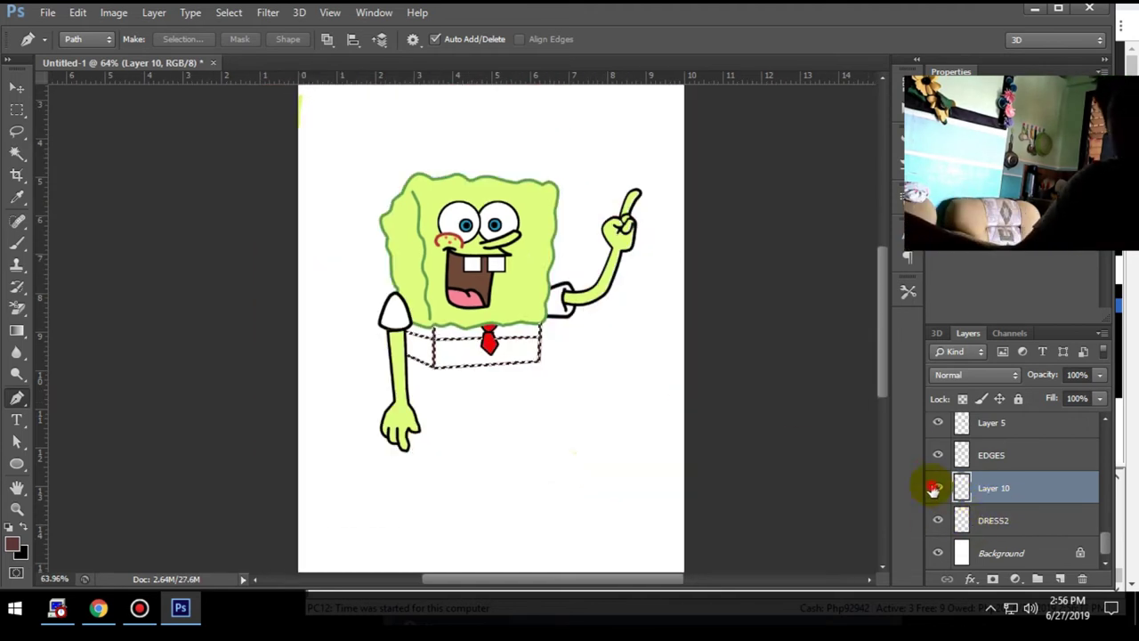
key(ctrl+alt+z)
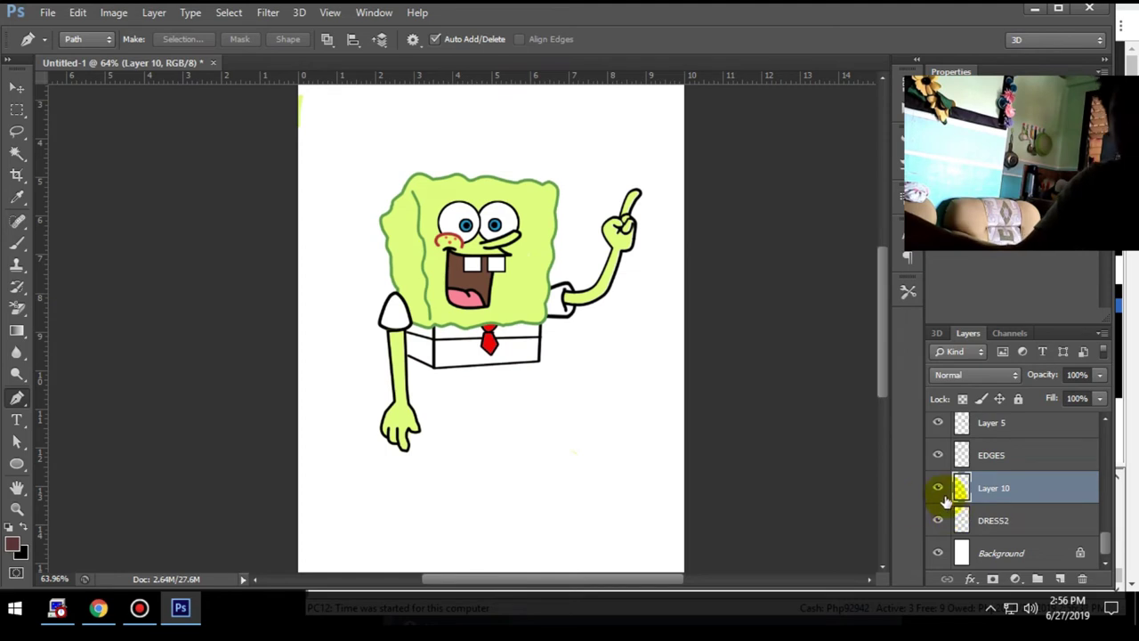
key(ctrl+j)
key(shift+alt+BackSpace)
key(ctrl+z)
key(ctrl+z)
drag(1004, 488, 1004, 527)
shift+click(967, 483)
right_click(991, 521)
click(756, 431)
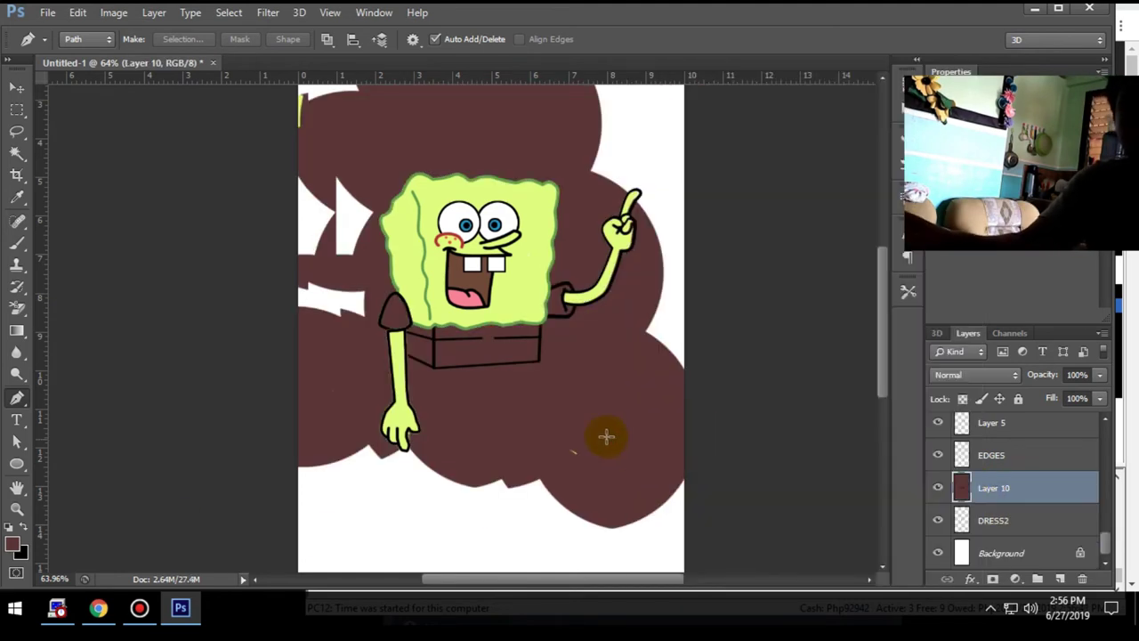
Erase the brown overflow at the lower right and check the brown layer's visibility.
key(e)
drag(606, 436, 649, 484)
key(p)
scroll(457, 406, up, 4)
click(938, 491)
click(938, 491)
Trace the waistline across the shorts with the Pen tool.
key(e)
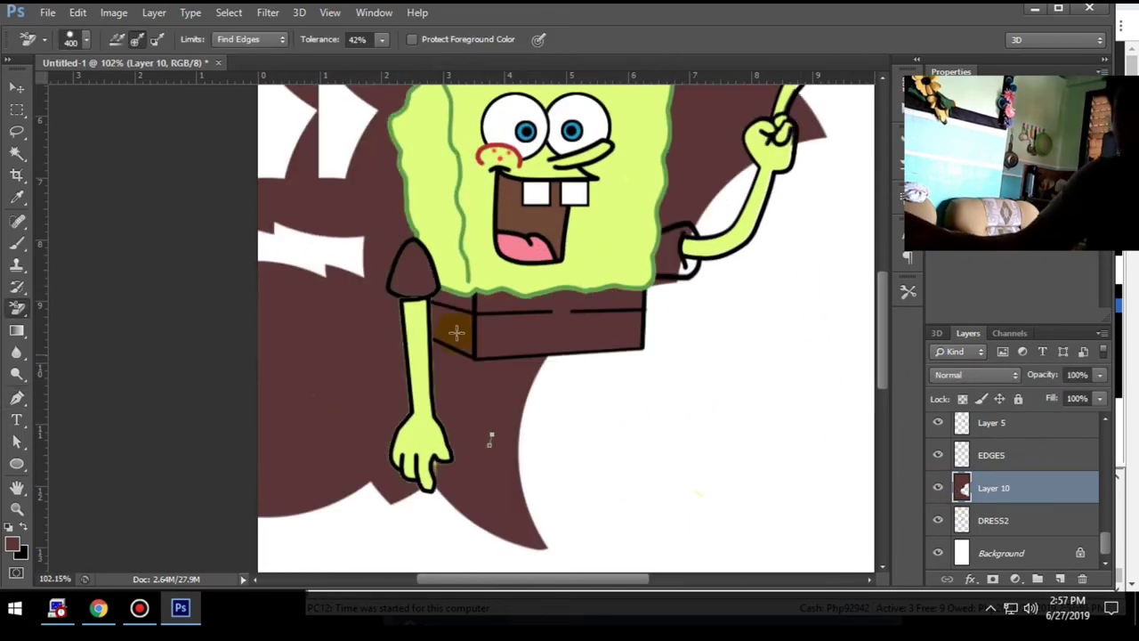
key(p)
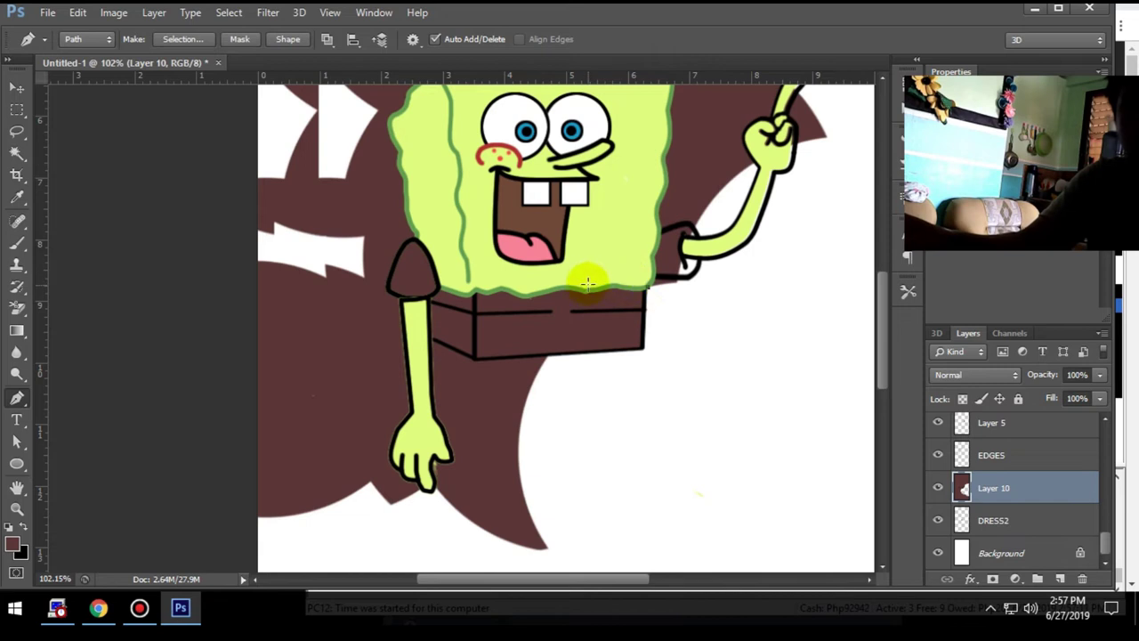
right_click(426, 337)
key(Escape)
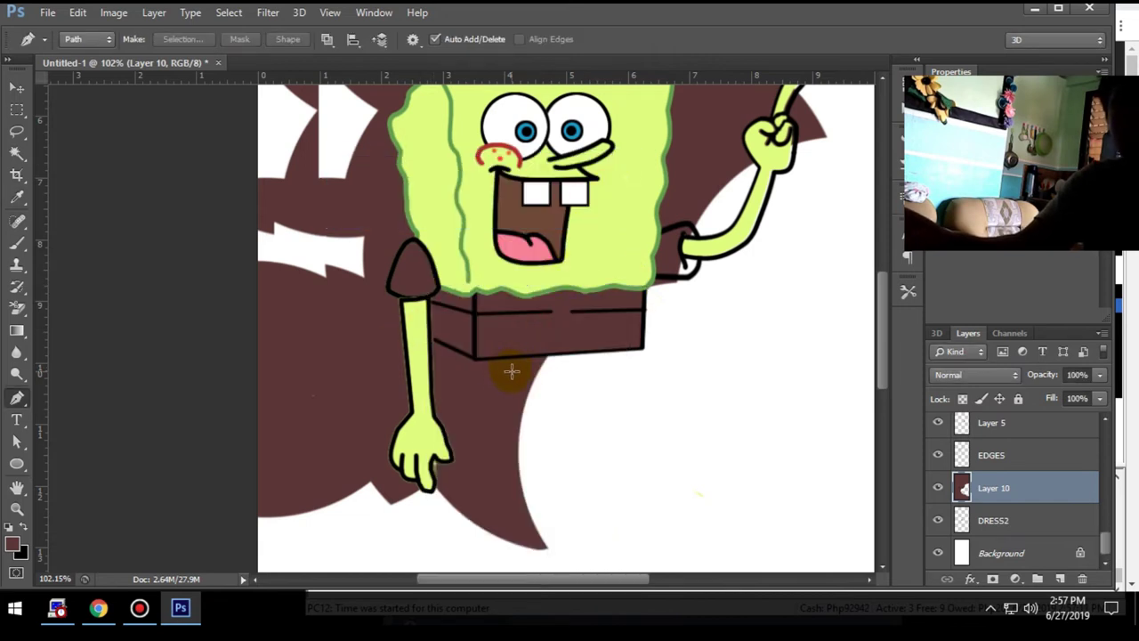
scroll(508, 374, down, 3)
key(e)
scroll(525, 400, up, 5)
key(p)
scroll(525, 400, up, 2)
scroll(437, 326, up, 2)
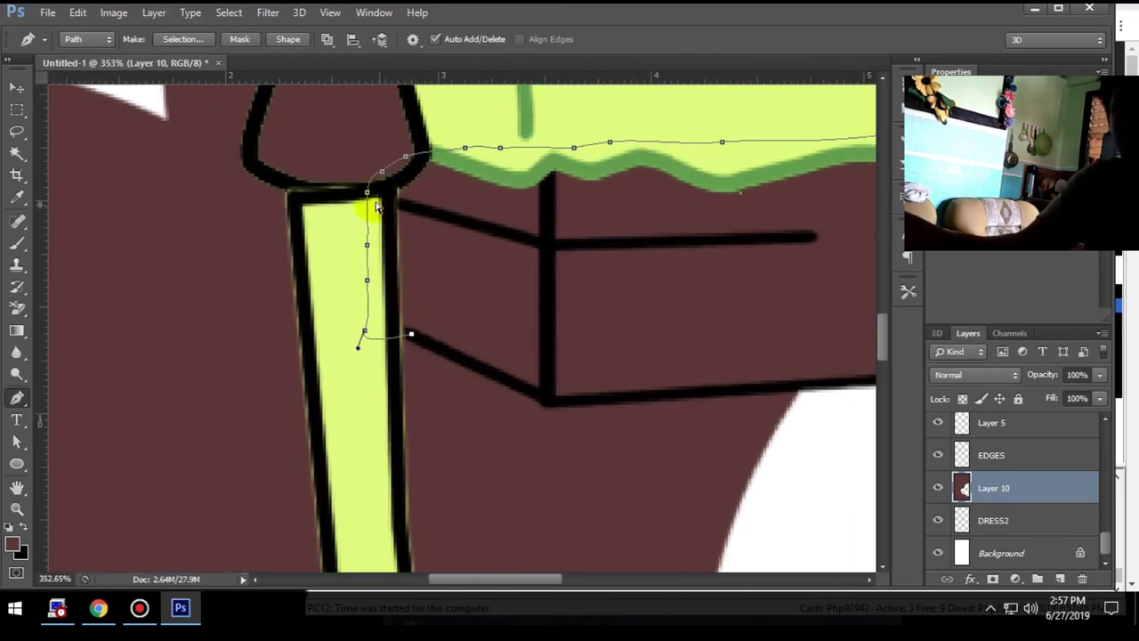
drag(573, 250, 306, 260)
click(202, 237)
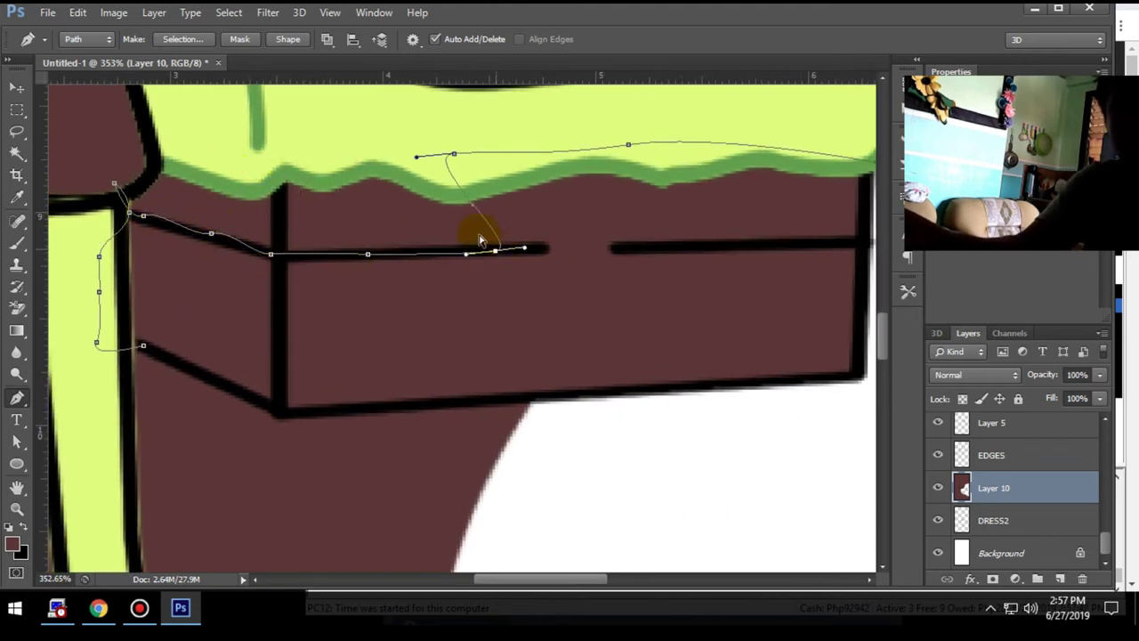
scroll(588, 267, down, 3)
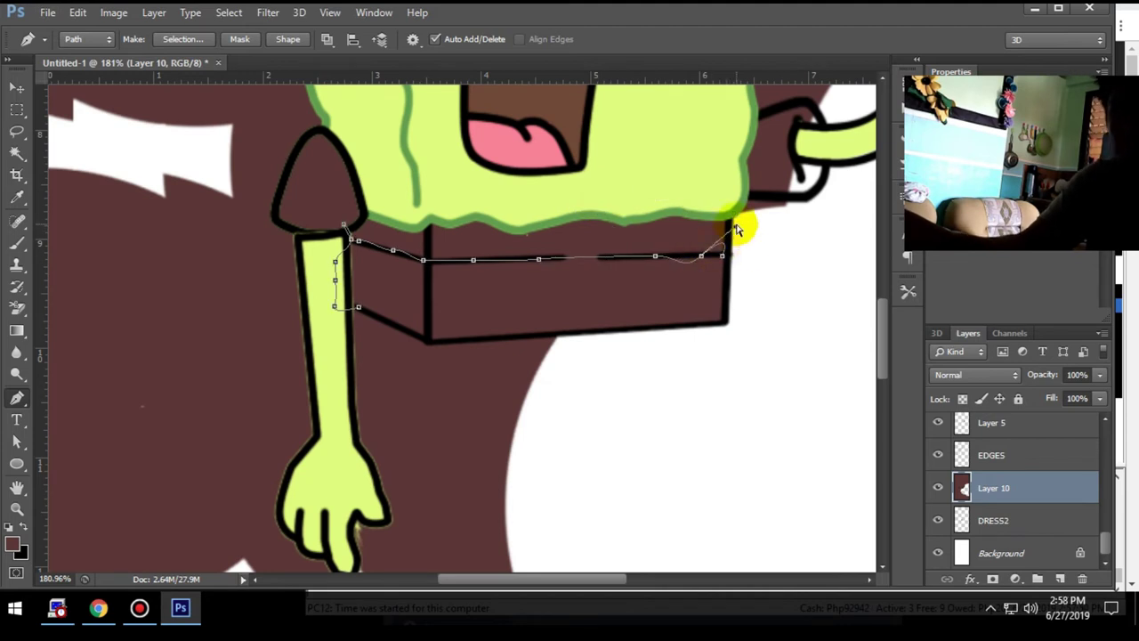
Reset the drawing colour to default black and open the path's stroke options.
right_click(727, 258)
key(Escape)
key(d)
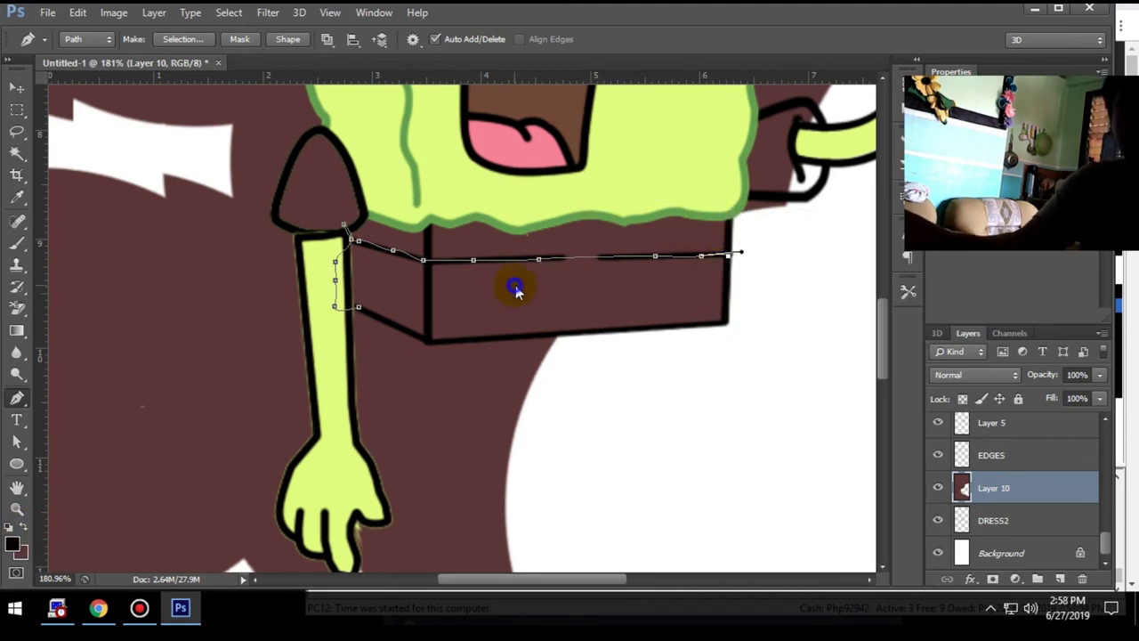
scroll(382, 243, up, 3)
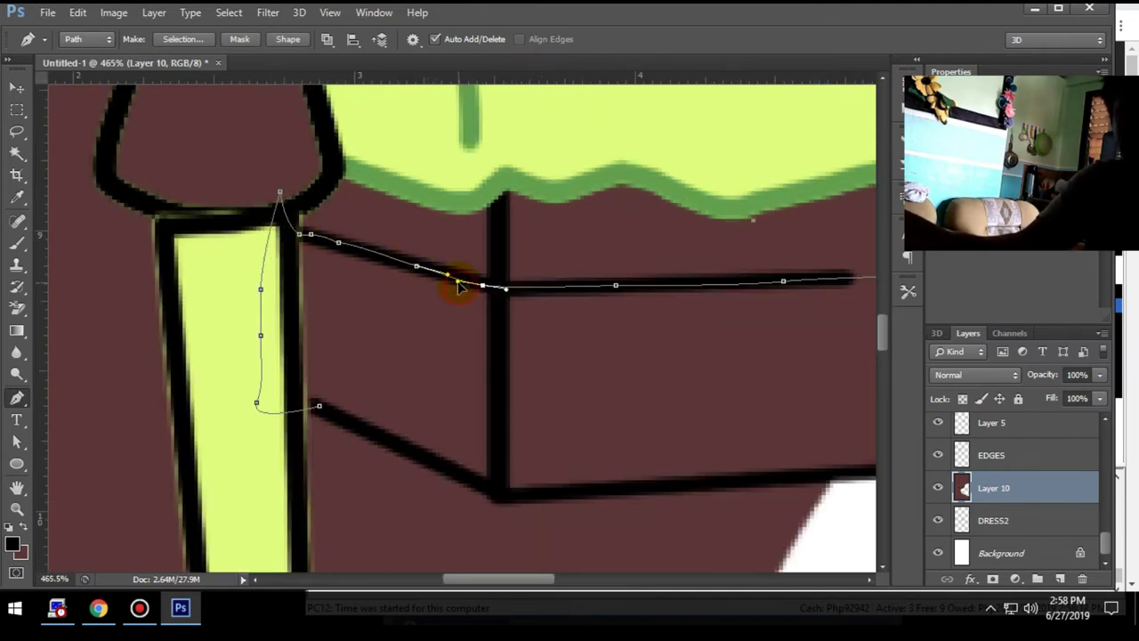
scroll(598, 303, down, 5)
right_click(694, 209)
key(Escape)
scroll(702, 347, up, 2)
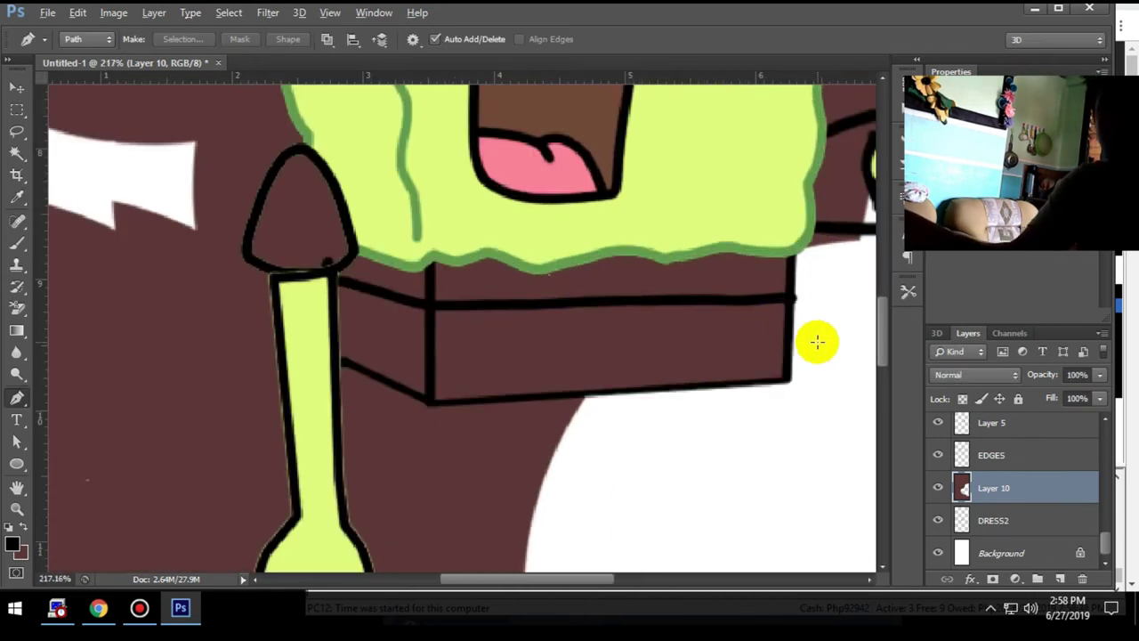
scroll(514, 369, down, 3)
Erase the surplus brown around the shorts, leaving only the brown pants band.
key(e)
drag(507, 370, 648, 323)
scroll(578, 232, down, 2)
mouse_move(765, 125)
mouse_down()
mouse_move(509, 106)
mouse_move(534, 124)
mouse_move(312, 178)
mouse_up()
scroll(536, 145, down, 1)
scroll(515, 172, down, 1)
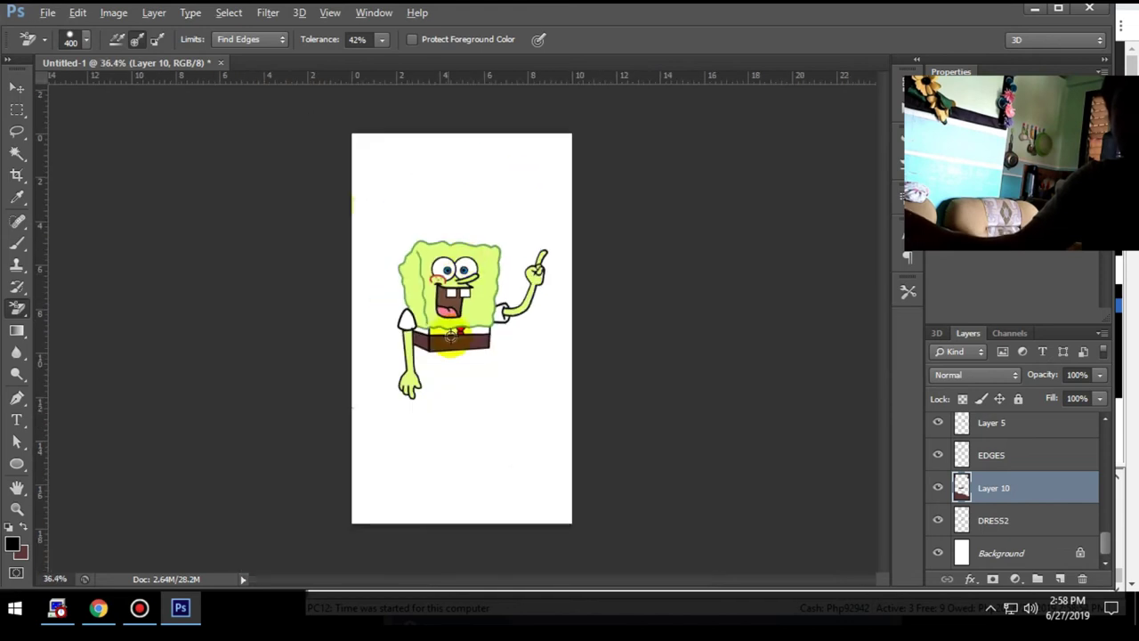
scroll(496, 443, up, 3)
scroll(1063, 480, up, 1)
Create a new layer and stroke the current path in black.
scroll(534, 320, down, 1)
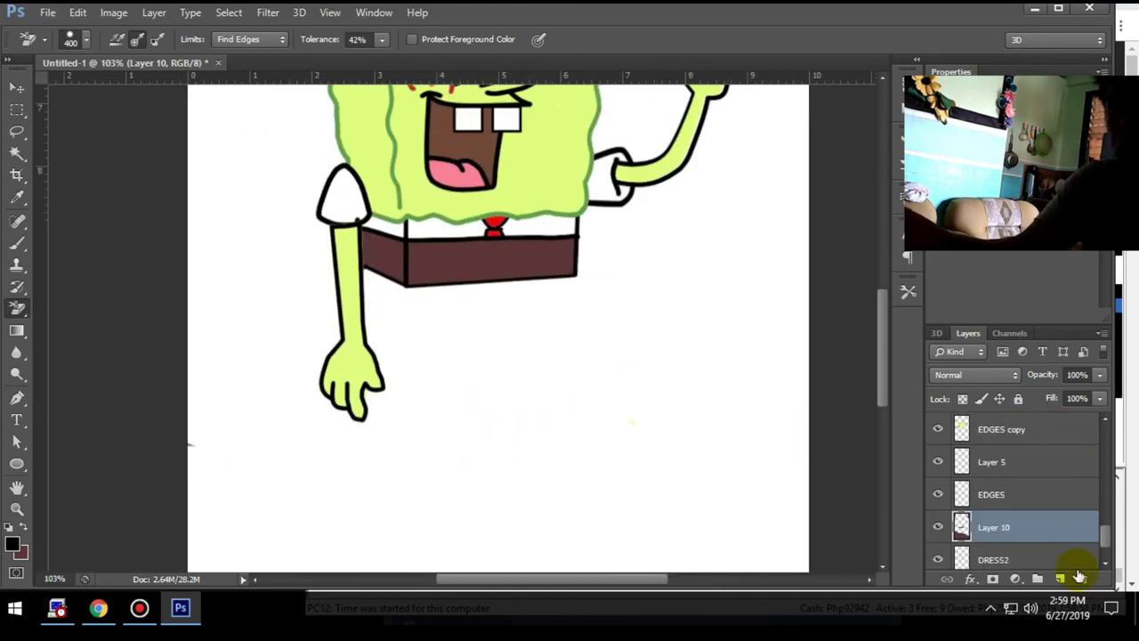
click(1059, 578)
key(p)
scroll(356, 142, up, 3)
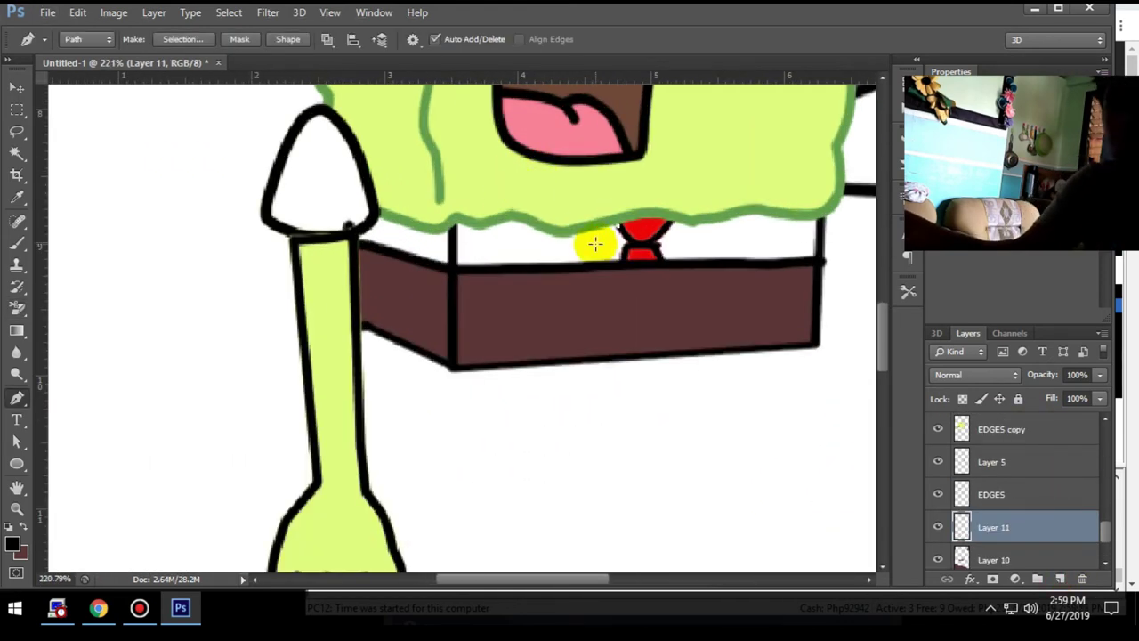
right_click(729, 240)
click(756, 347)
key(Return)
scroll(751, 300, down, 4)
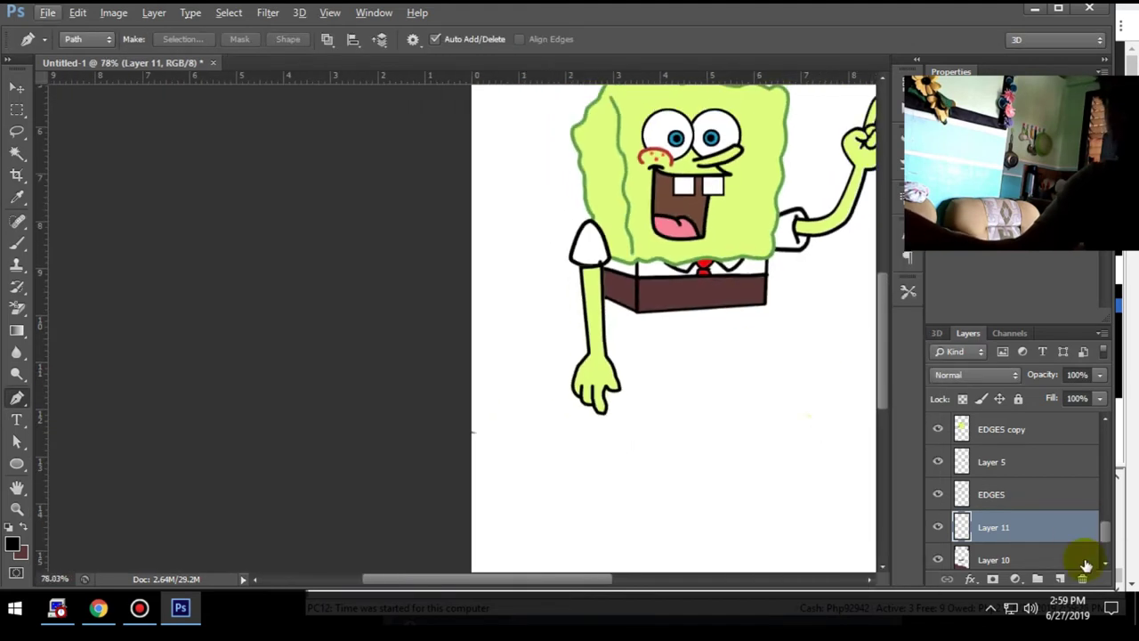
scroll(636, 329, up, 1)
Outline the first pant leg and fill the path with dark brown.
drag(640, 320, 652, 325)
ctrl+click(599, 188)
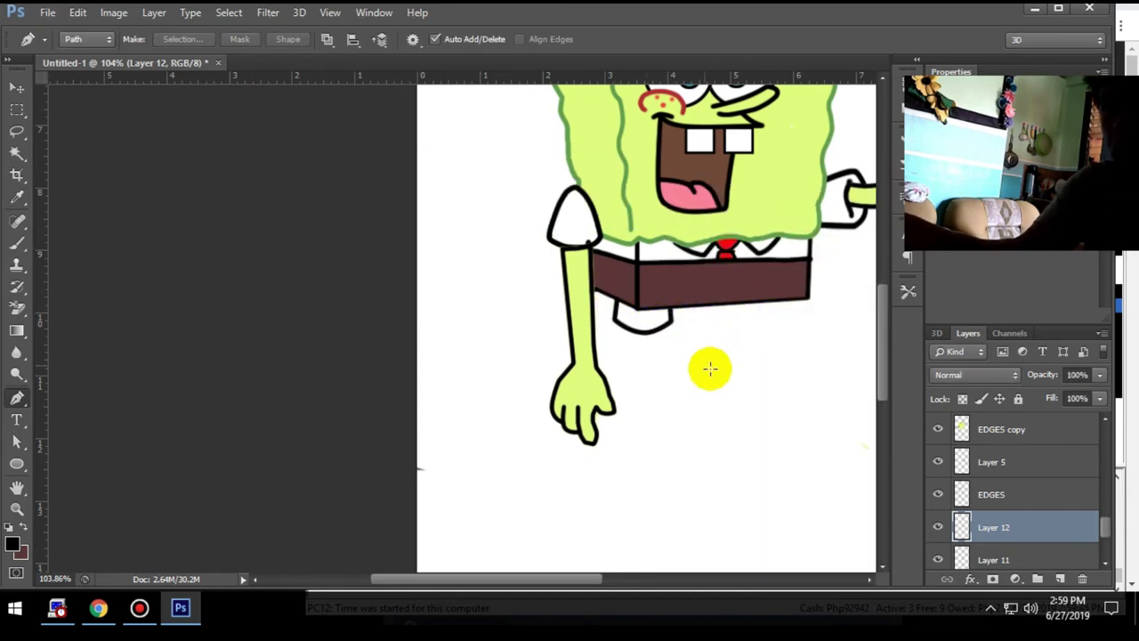
click(674, 313)
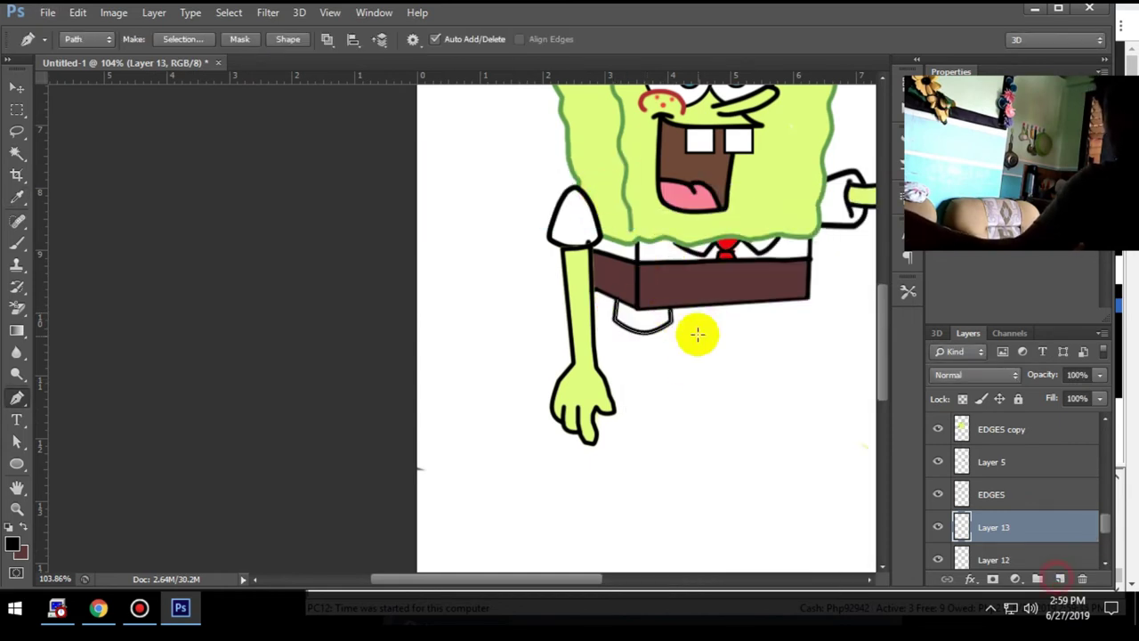
scroll(697, 334, up, 1)
scroll(647, 356, up, 5)
click(566, 145)
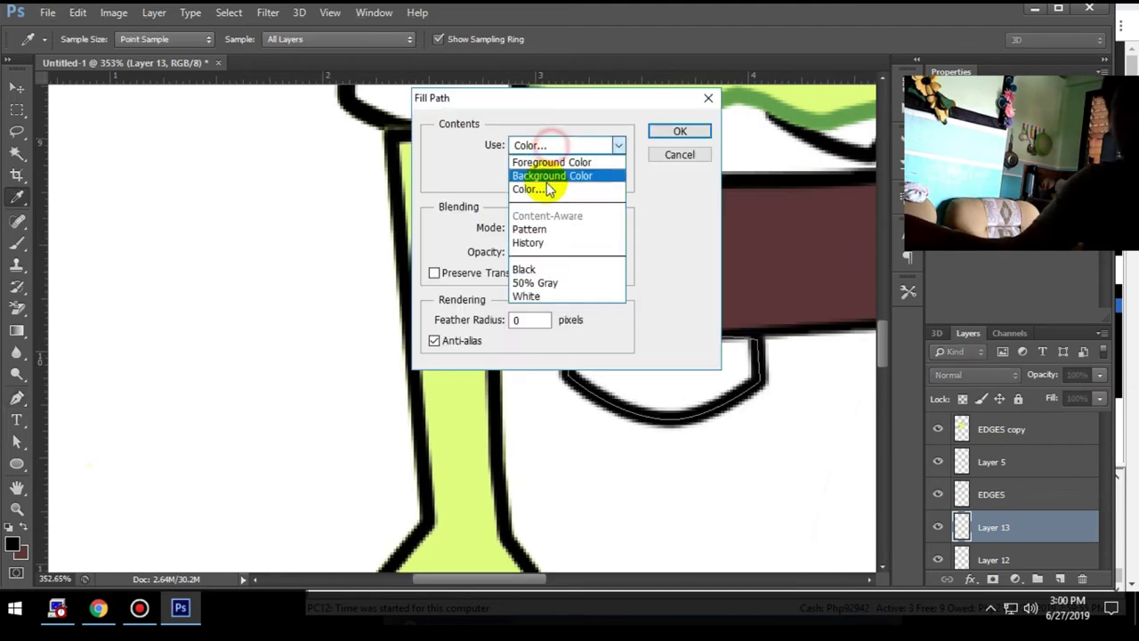
click(542, 186)
click(214, 432)
drag(374, 371, 374, 301)
click(199, 425)
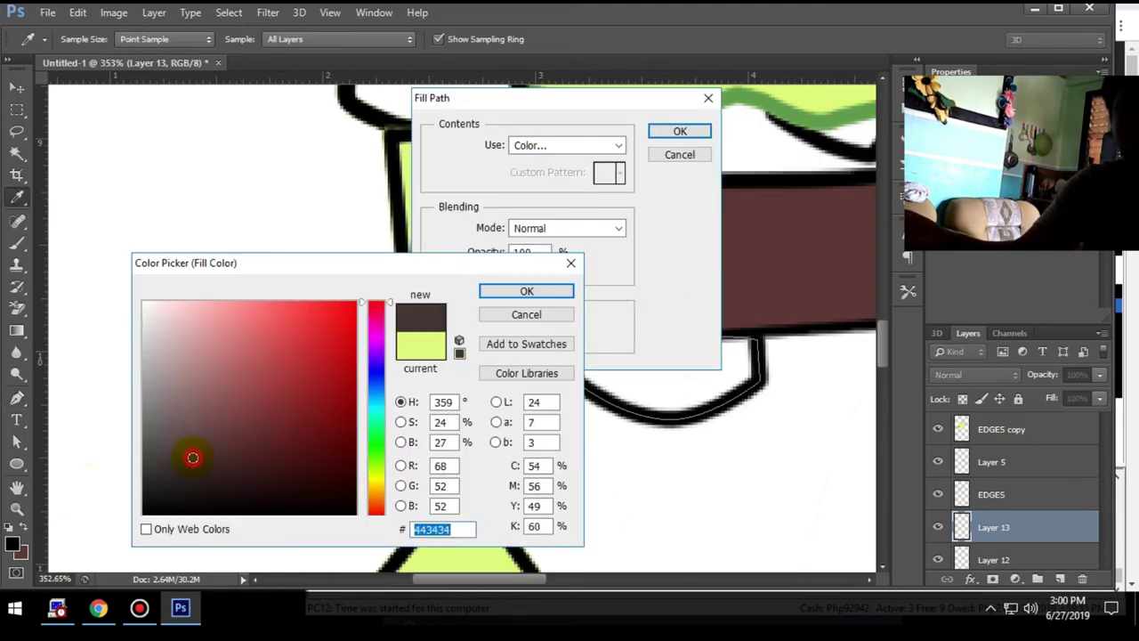
click(498, 294)
click(562, 147)
key(Return)
key(Return)
Check the leg fill's visibility and merge it down into Layer 12.
click(937, 527)
click(937, 527)
scroll(771, 447, down, 1)
scroll(946, 526, down, 1)
click(937, 462)
click(937, 462)
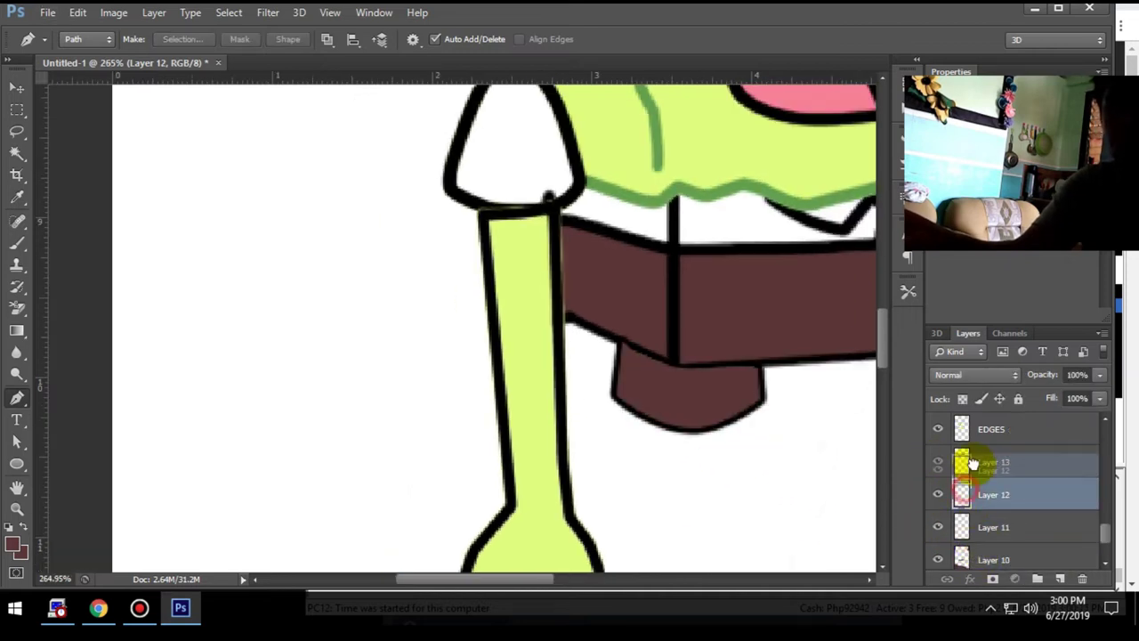
right_click(1024, 465)
click(694, 428)
scroll(620, 197, down, 1)
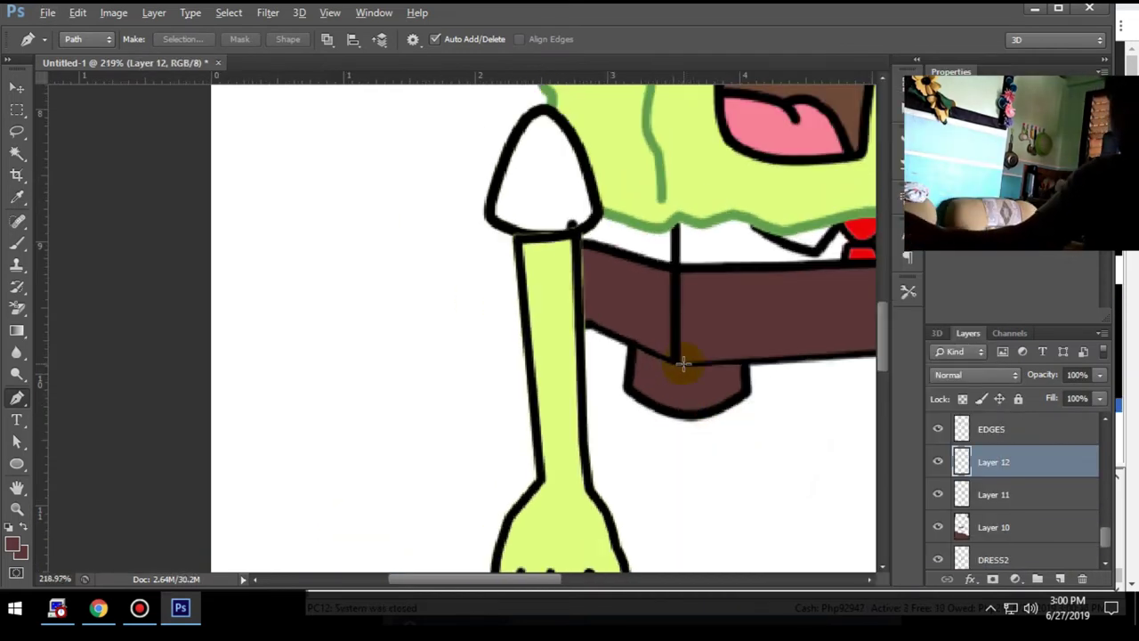
scroll(682, 361, down, 2)
scroll(631, 323, up, 2)
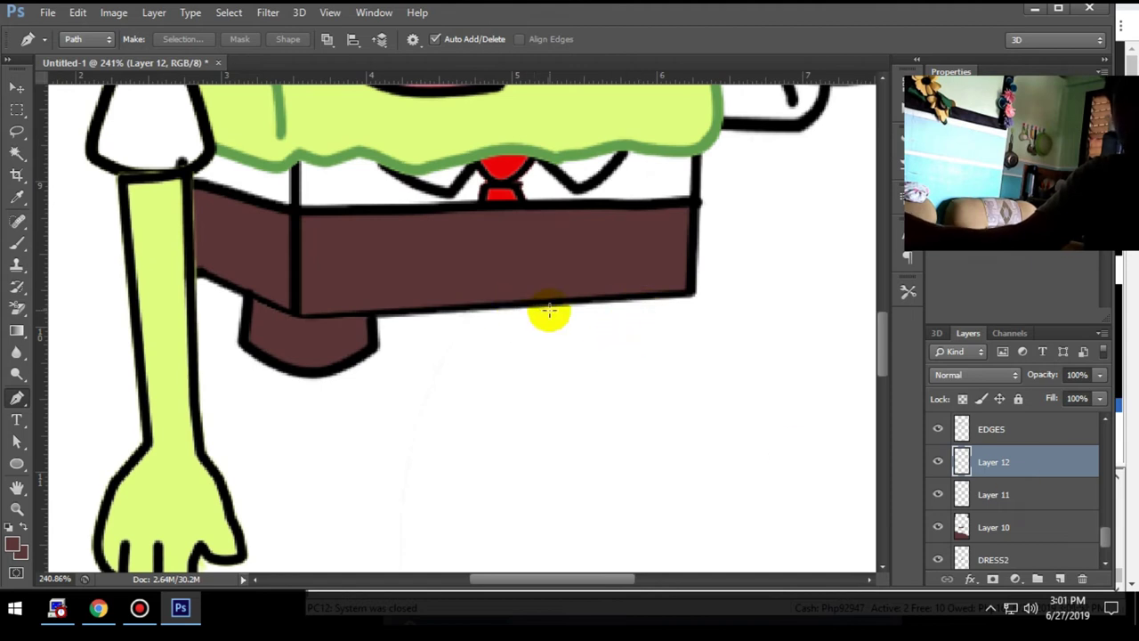
Draw the second pant-leg outline and stroke it in black.
drag(518, 344, 570, 371)
key(ctrl+z)
drag(511, 342, 553, 367)
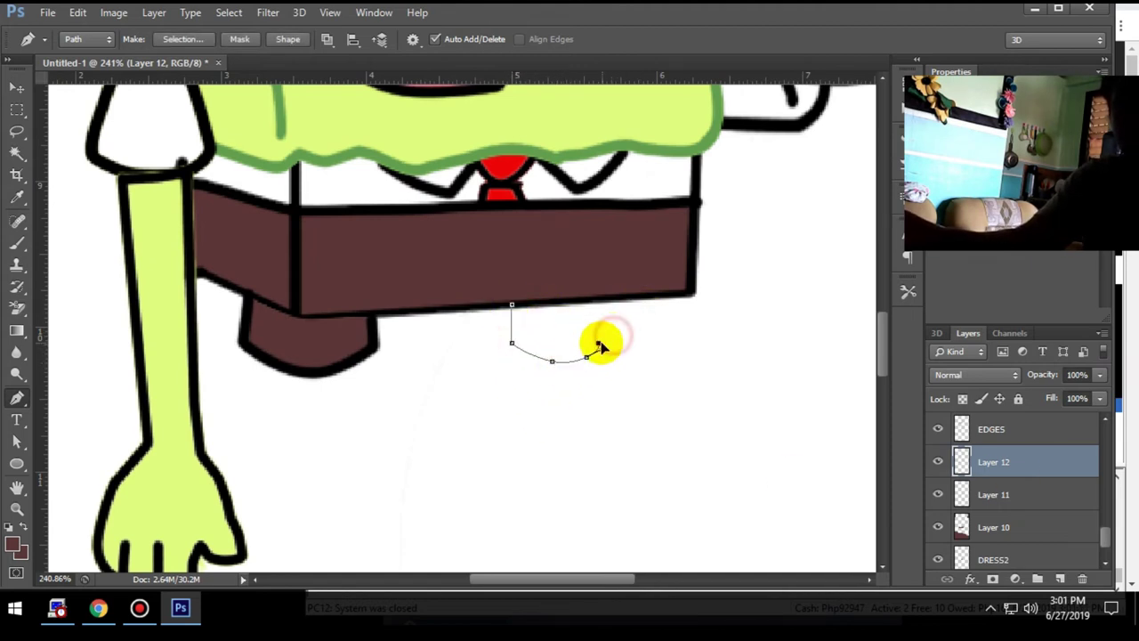
right_click(623, 303)
click(673, 302)
key(ctrl+z)
click(9, 540)
right_click(629, 311)
click(674, 312)
click(586, 185)
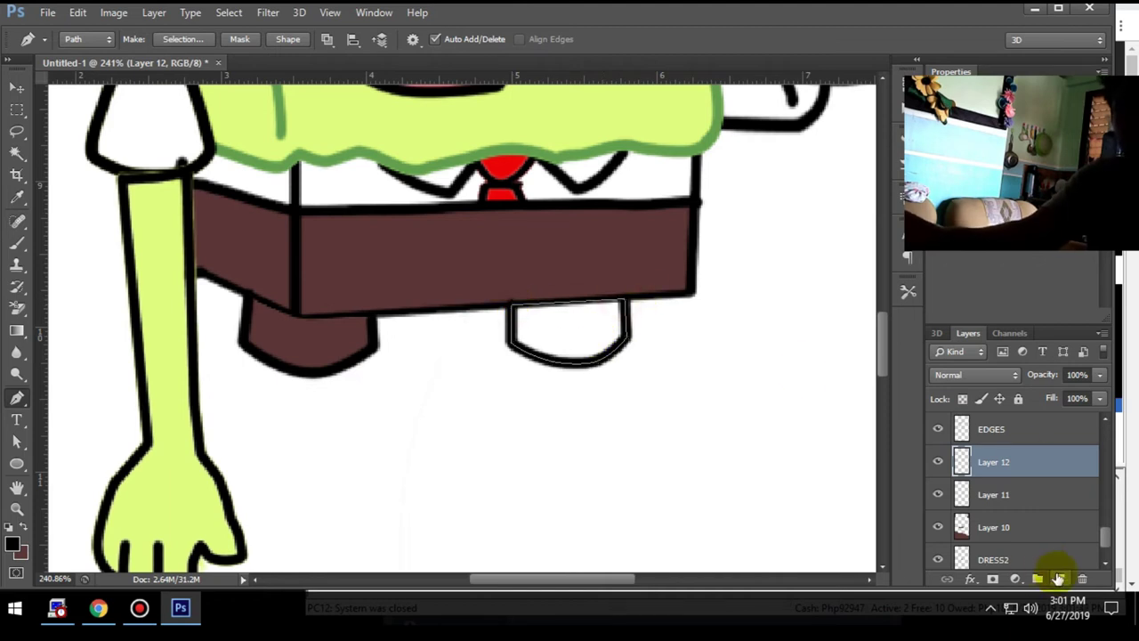
Fill the second leg brown on a new layer beneath the outline and merge them.
click(1058, 578)
right_click(664, 381)
click(721, 95)
click(673, 133)
key(v)
drag(993, 462, 988, 508)
key(ctrl+e)
Add a new empty layer for the next leg.
scroll(709, 483, down, 2)
scroll(644, 439, down, 2)
scroll(644, 439, down, 1)
key(p)
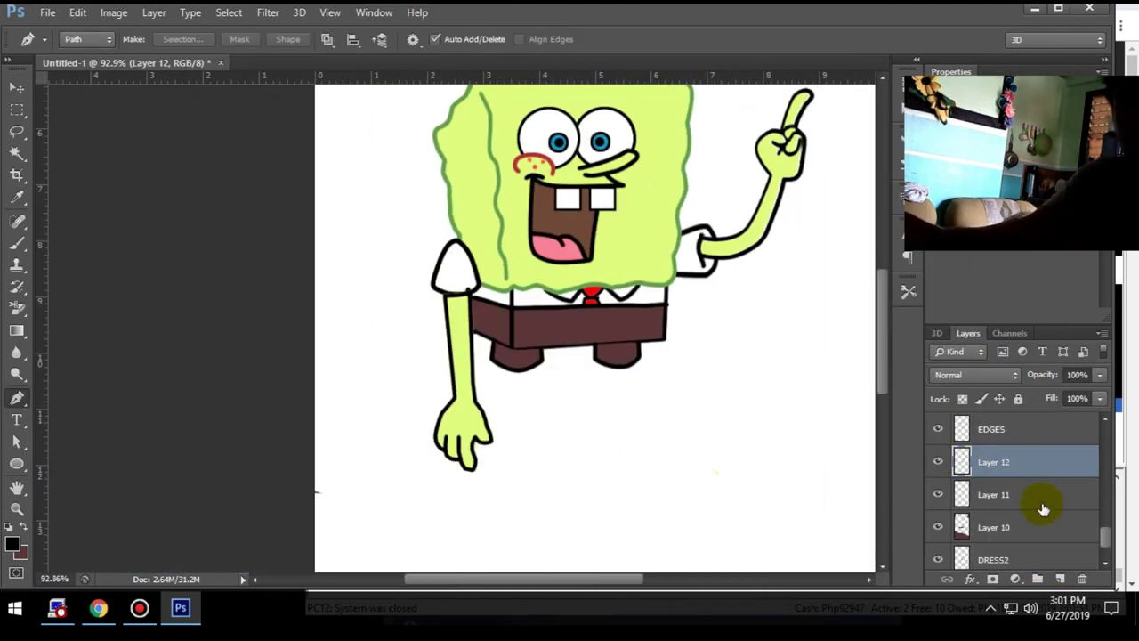
click(993, 559)
click(1058, 578)
scroll(590, 389, up, 2)
Trace the leg path under the right pant leg and stroke it in black.
click(593, 335)
click(594, 488)
scroll(623, 472, up, 1)
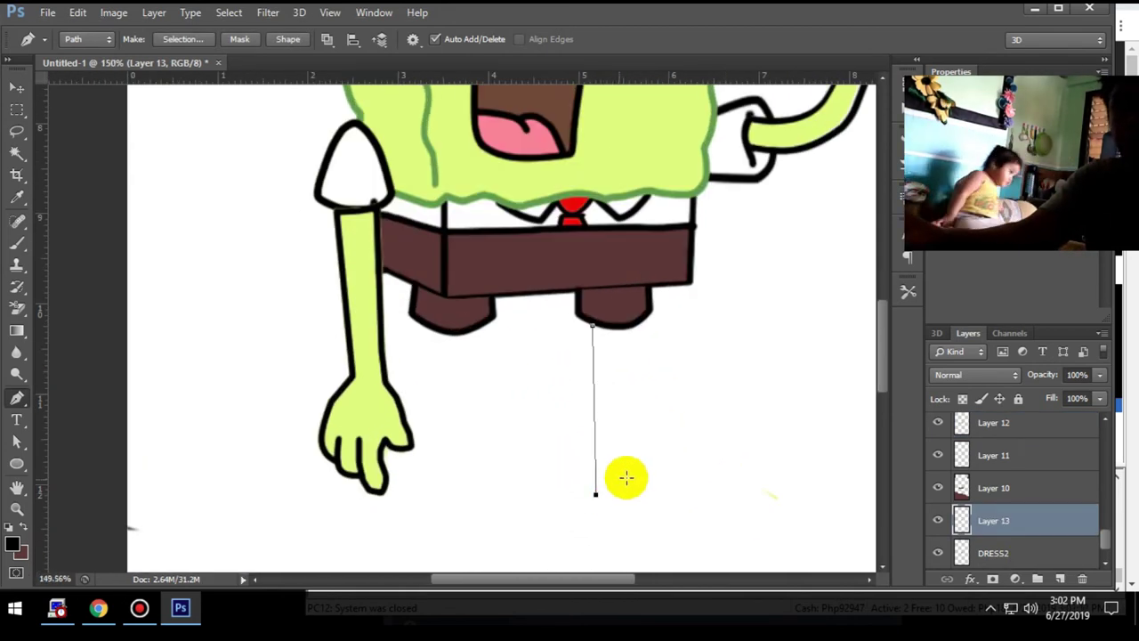
scroll(625, 478, down, 2)
click(596, 289)
click(594, 469)
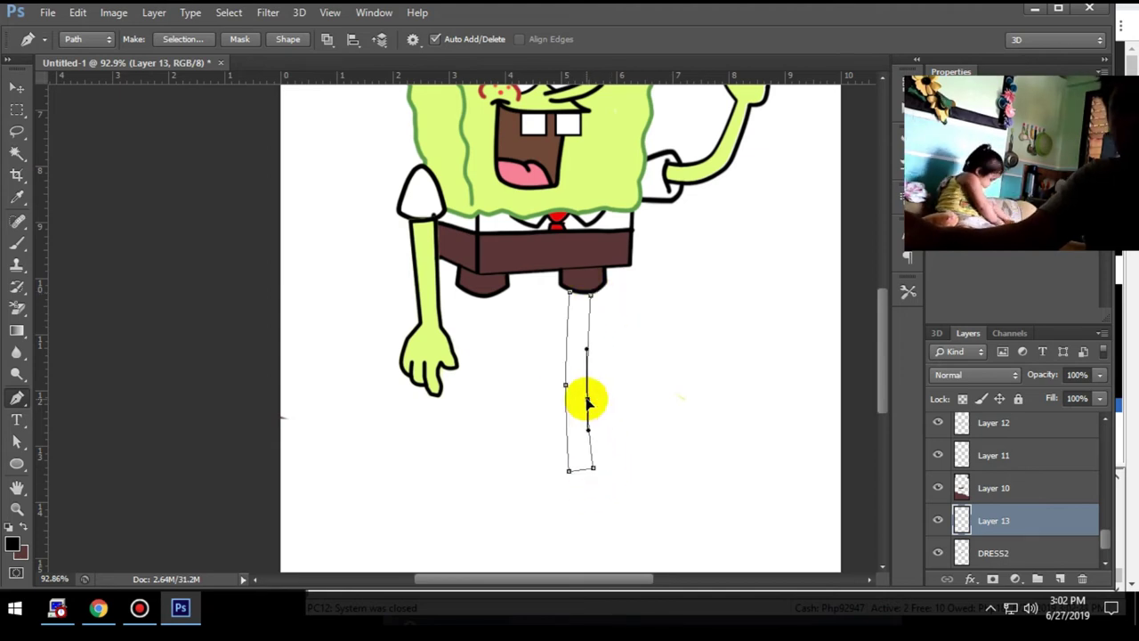
right_click(589, 451)
click(647, 181)
click(593, 188)
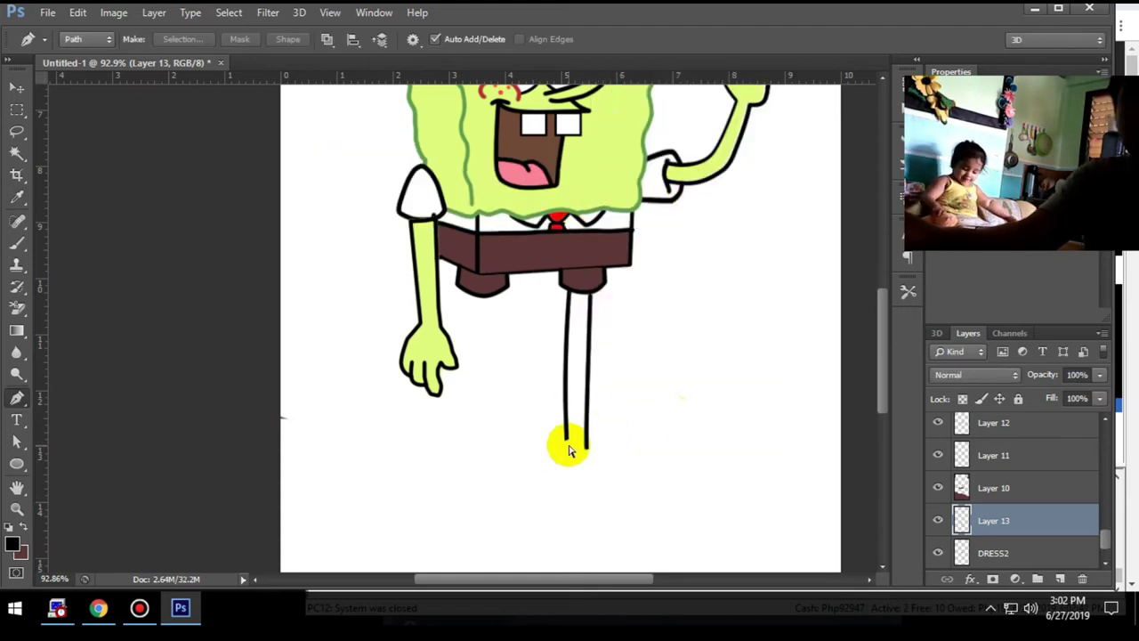
On Layer 11, stroke the sock band line in black.
click(954, 457)
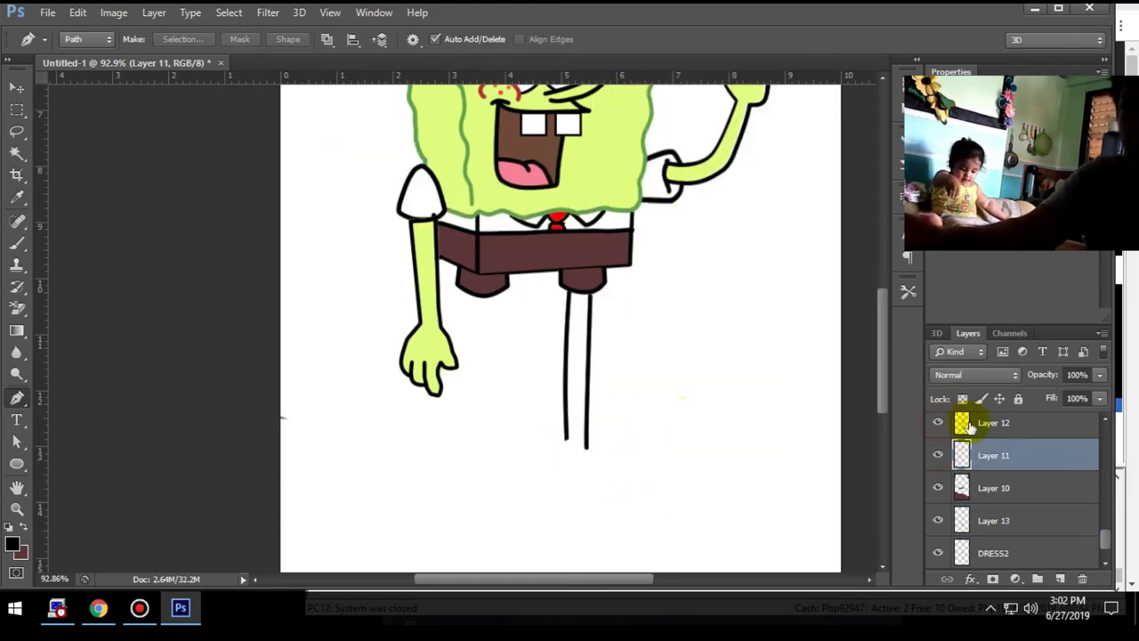
scroll(968, 430, up, 5)
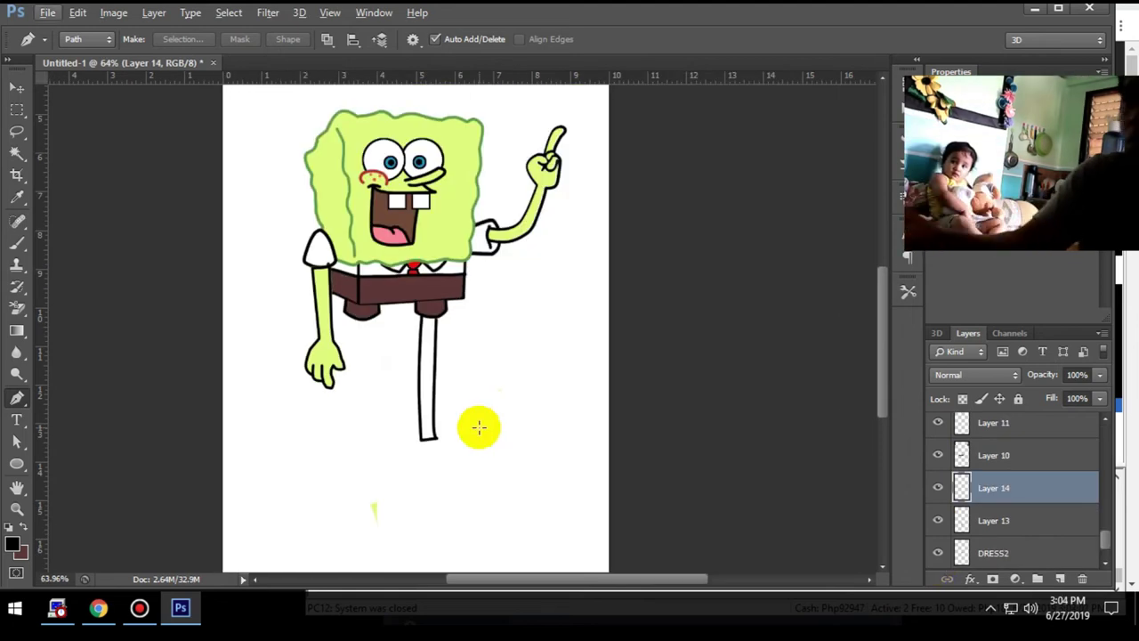
scroll(420, 372, up, 2)
right_click(433, 372)
click(534, 133)
key(Return)
Set the foreground colour to blue and stroke the stripe path blue.
click(12, 543)
drag(381, 385, 372, 381)
key(Return)
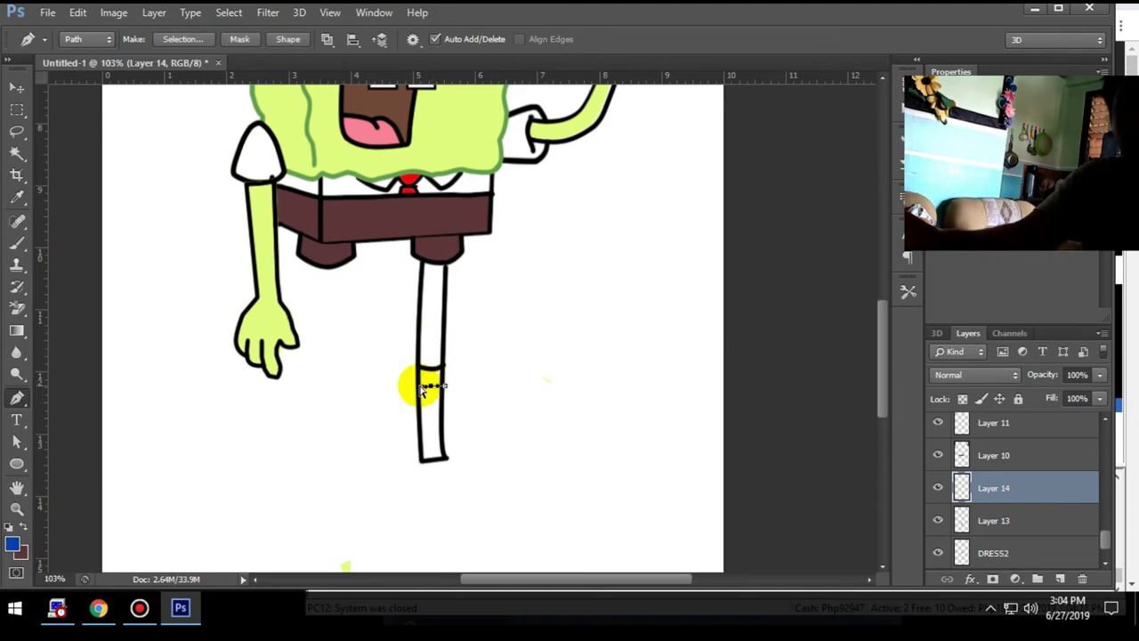
right_click(442, 385)
click(508, 323)
key(Return)
Set the colour to red f50000 and stroke a red stripe below the blue one.
click(13, 544)
click(375, 304)
click(354, 309)
click(530, 291)
right_click(431, 412)
click(429, 410)
key(v)
drag(431, 419, 431, 420)
click(613, 187)
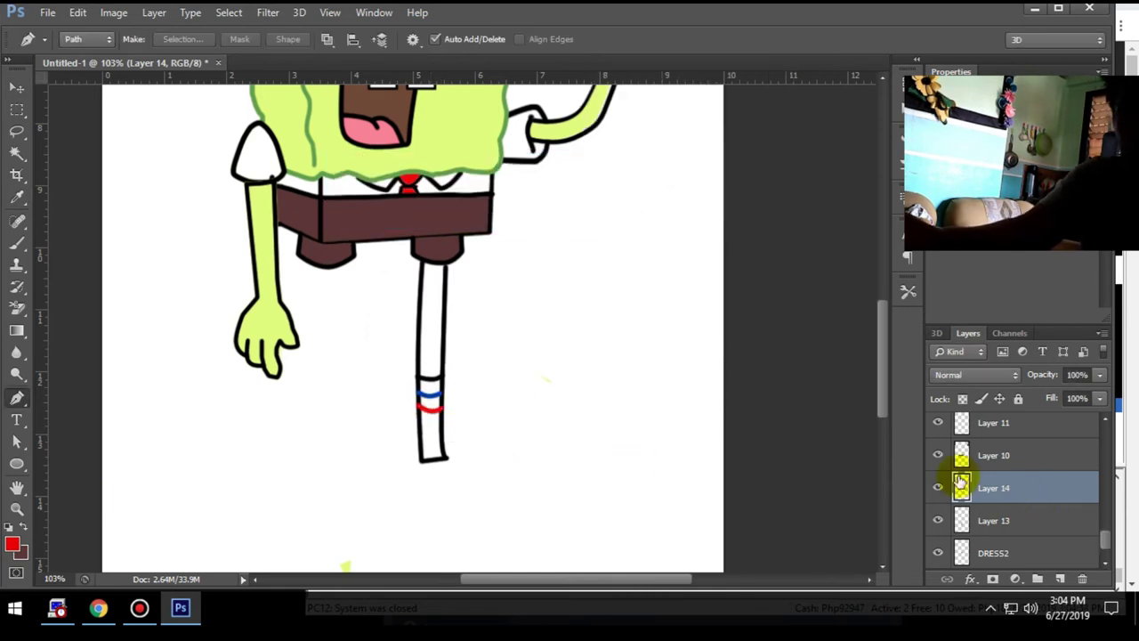
Move Layer 14 below DRESS2, move Layer 13 lower, and duplicate Layer 13.
drag(961, 483, 970, 542)
click(940, 454)
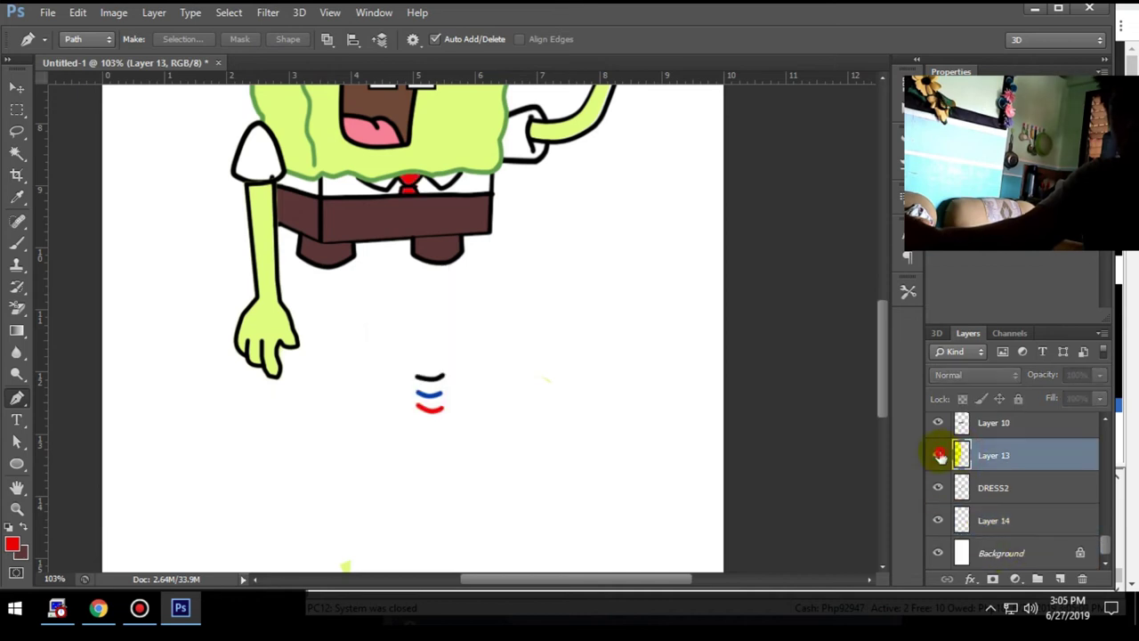
drag(961, 455, 974, 507)
right_click(979, 512)
click(719, 427)
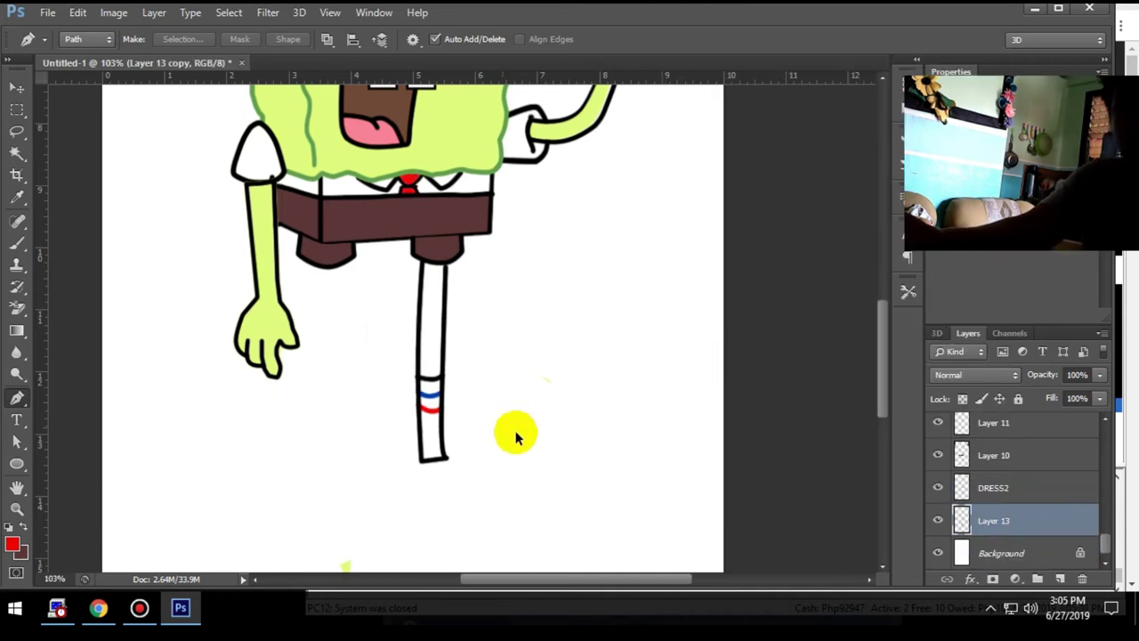
Rename the layer to SHOES.
double_click(991, 520)
text(SHOES)
key(Return)
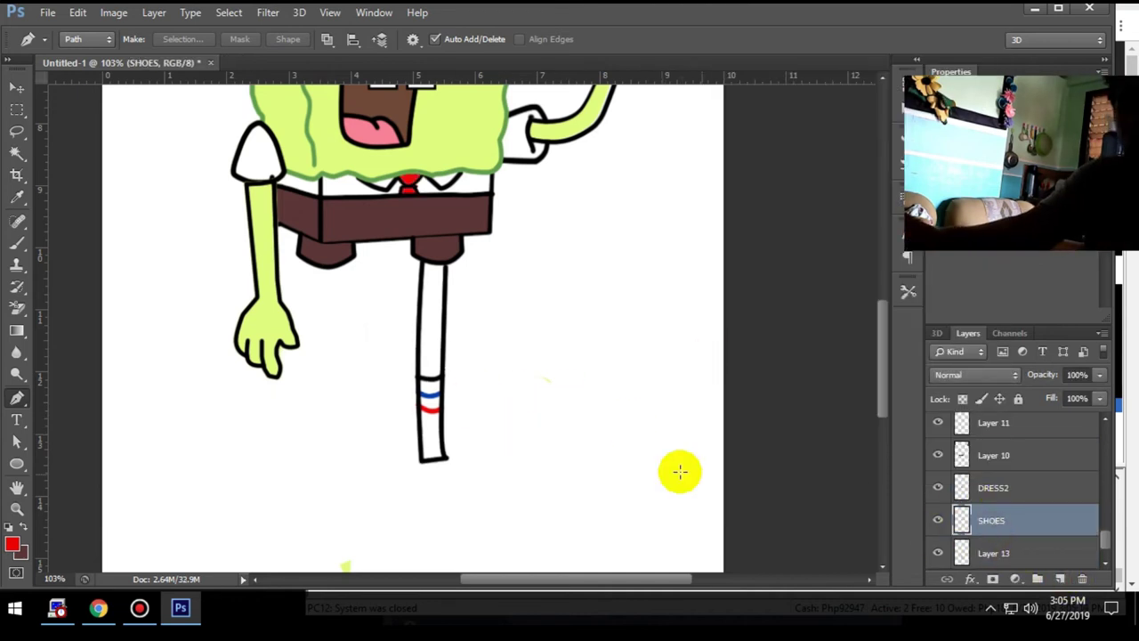
scroll(407, 503, up, 2)
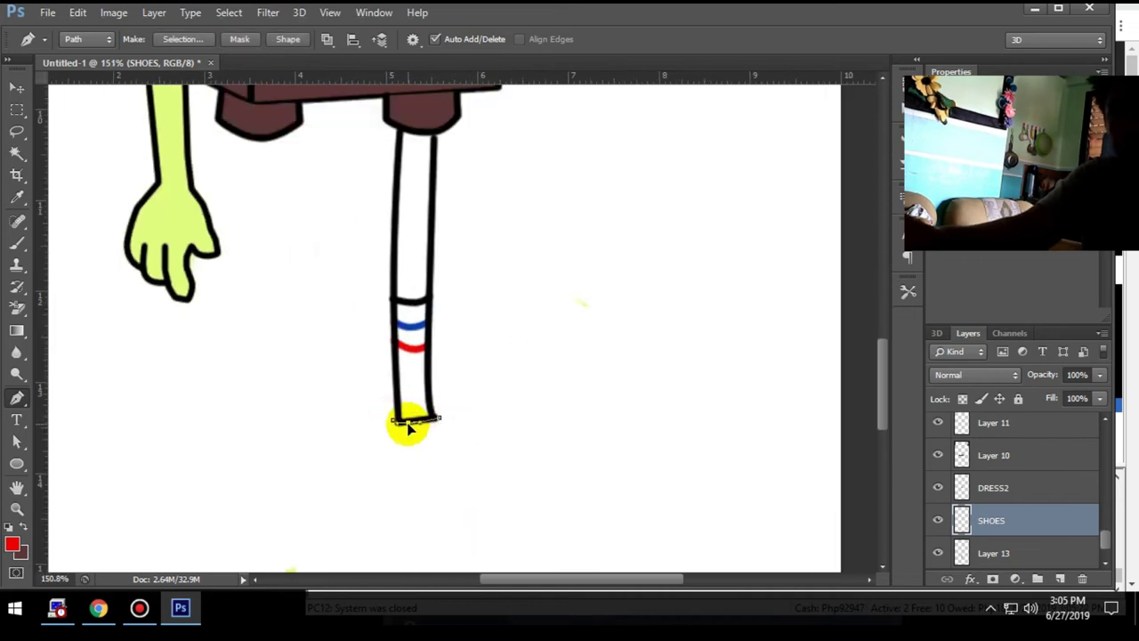
Trace the shoe outline around the toe and heel and fill it with black.
click(543, 454)
click(486, 504)
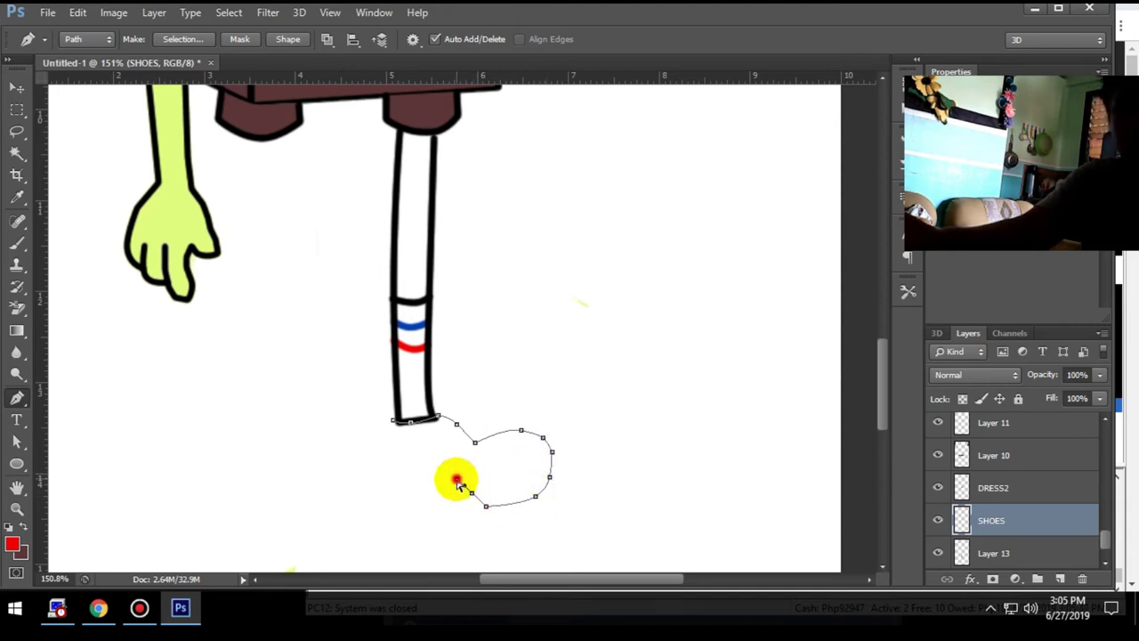
click(423, 509)
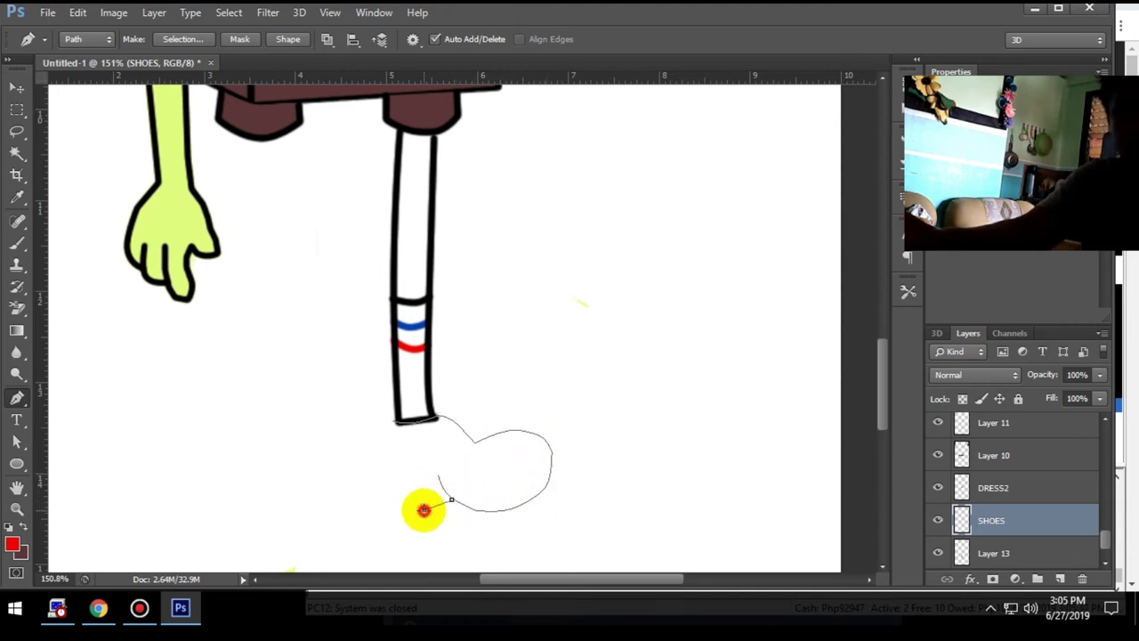
click(387, 470)
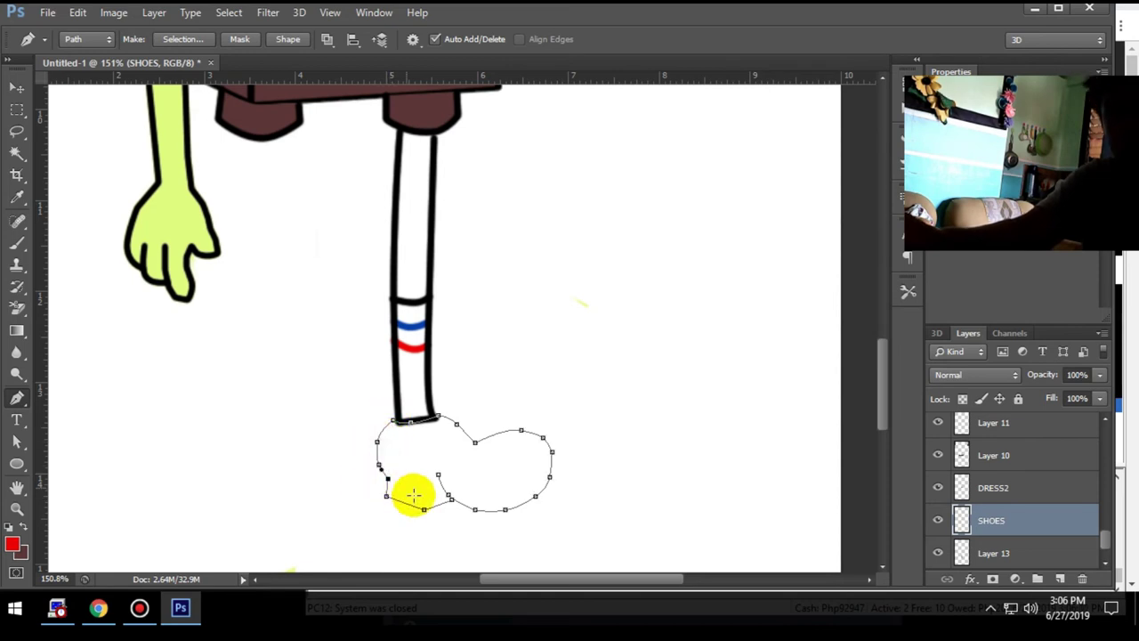
right_click(471, 500)
click(546, 201)
click(526, 288)
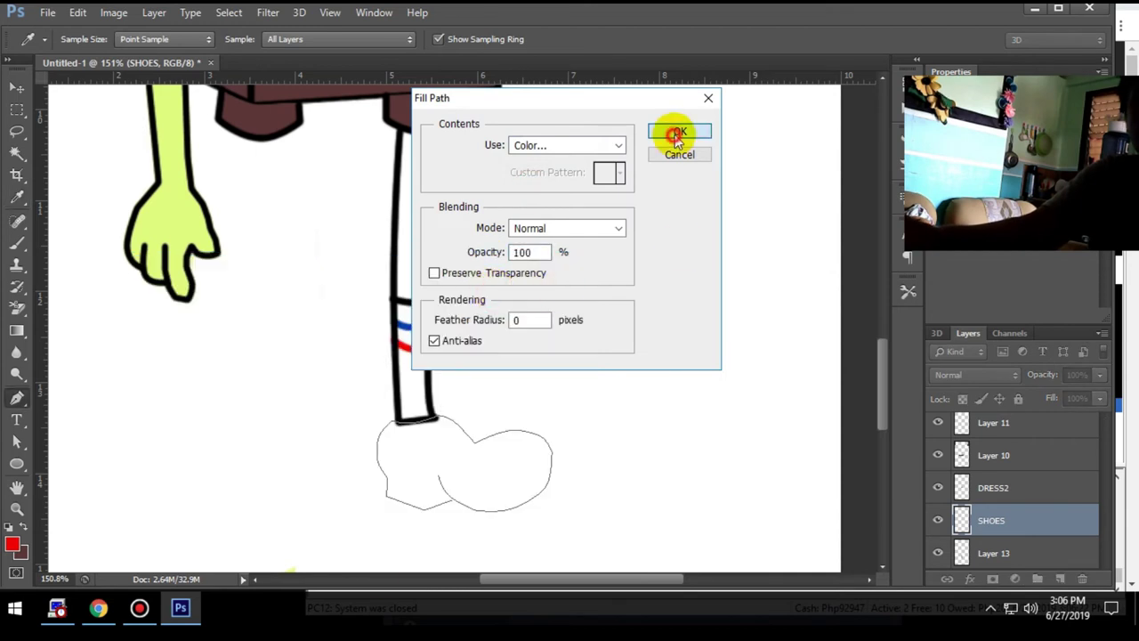
click(676, 134)
Paint a white shine on a new layer with the Brush and merge it into SHOES.
scroll(674, 452, down, 3)
click(1058, 578)
scroll(564, 450, up, 2)
scroll(554, 495, up, 1)
key(b)
click(11, 544)
click(524, 288)
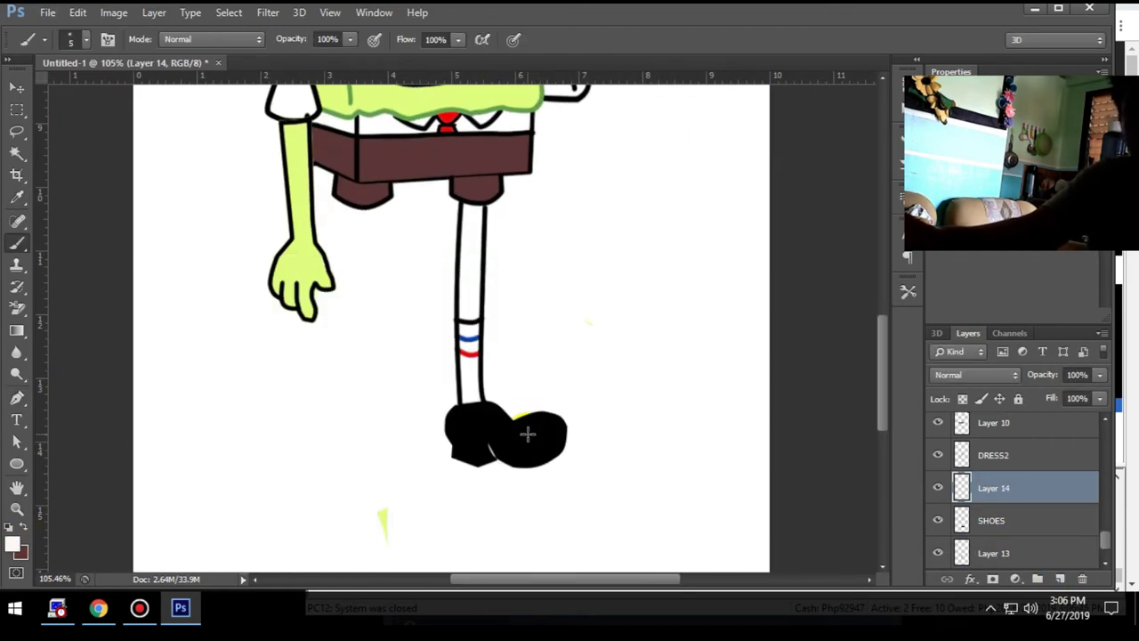
scroll(507, 485, down, 2)
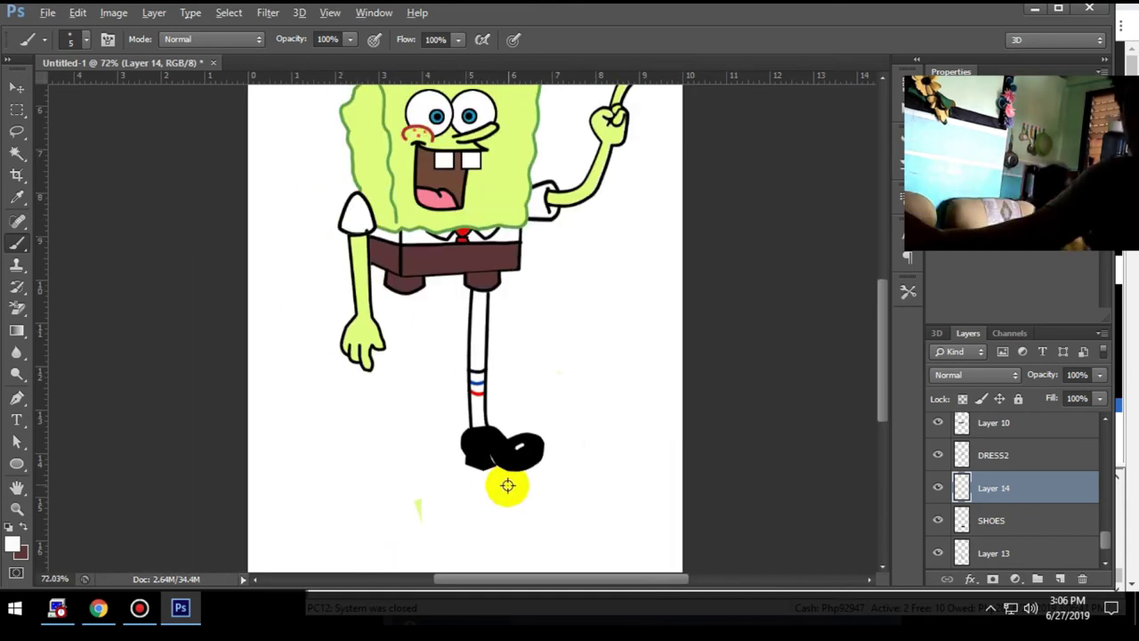
scroll(470, 423, up, 2)
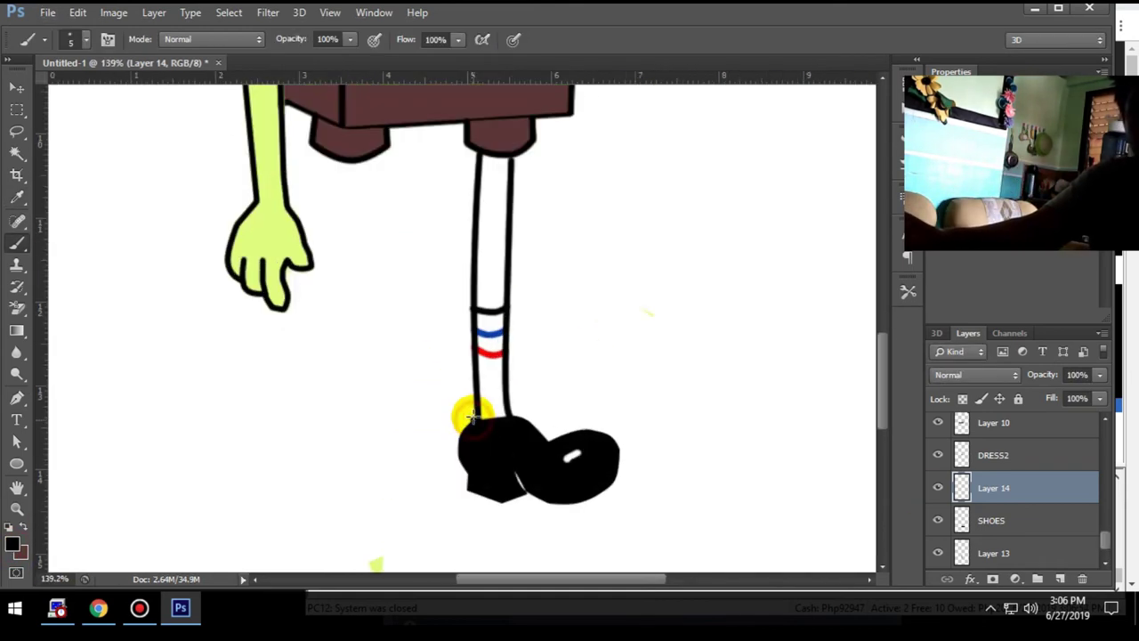
scroll(470, 441, down, 3)
key(ctrl+e)
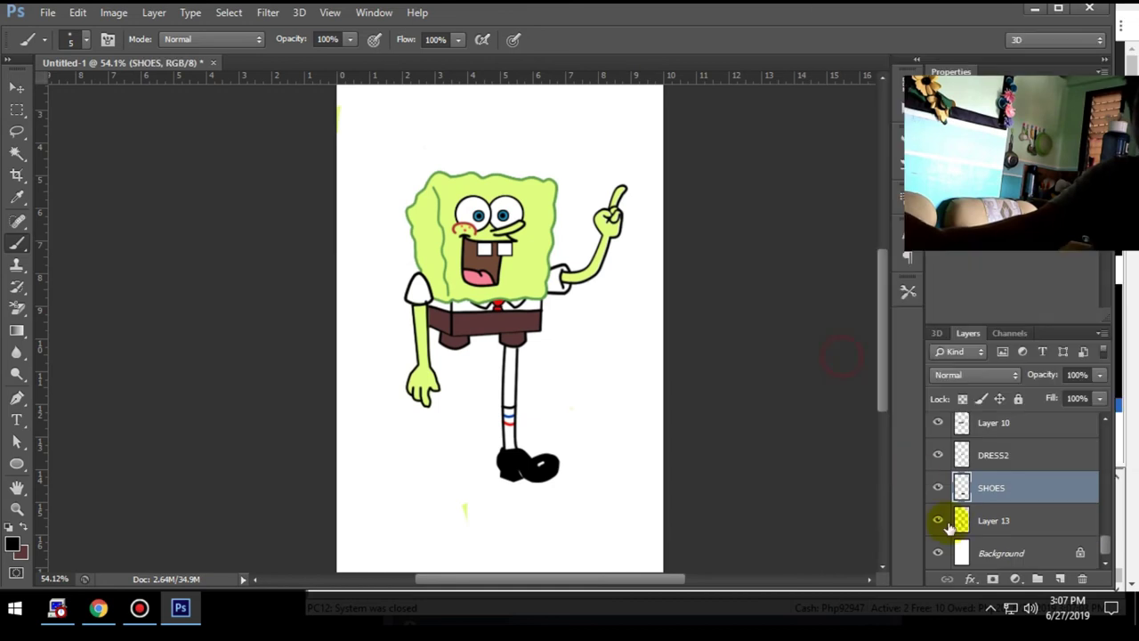
Duplicate the SHOES layer and move the copied leg and shoe to the left.
right_click(930, 517)
key(ctrl+j)
key(v)
drag(525, 464, 466, 465)
key(alt+bracketleft)
key(p)
scroll(654, 460, right, 1)
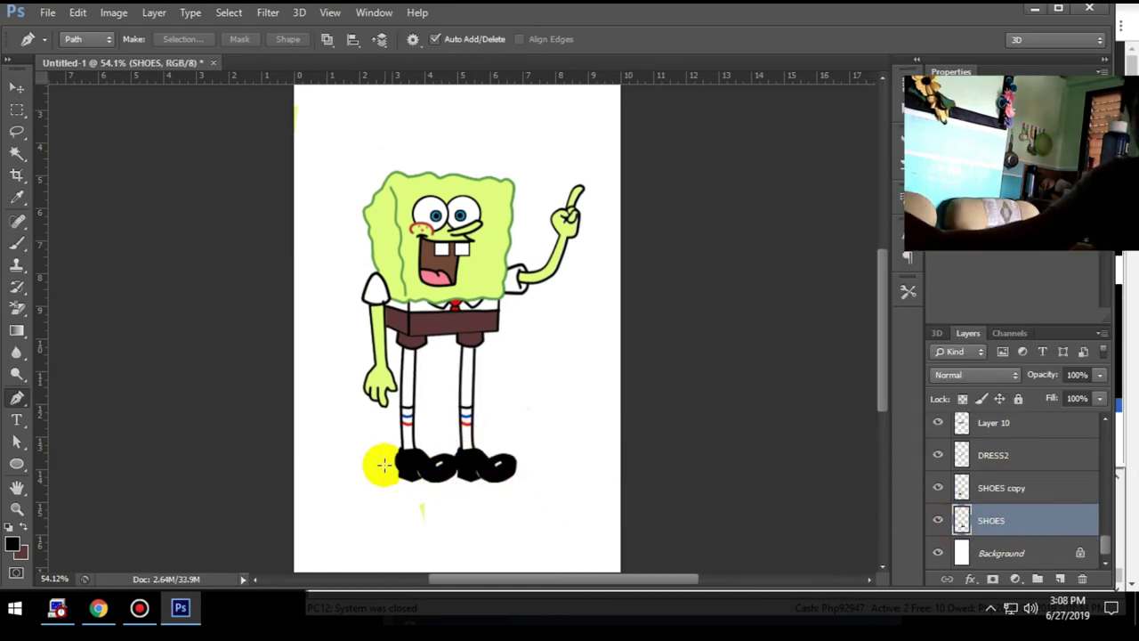
key(v)
Narrow both legs to 87% width together, then shift the SHOES leg right.
key(ctrl+t)
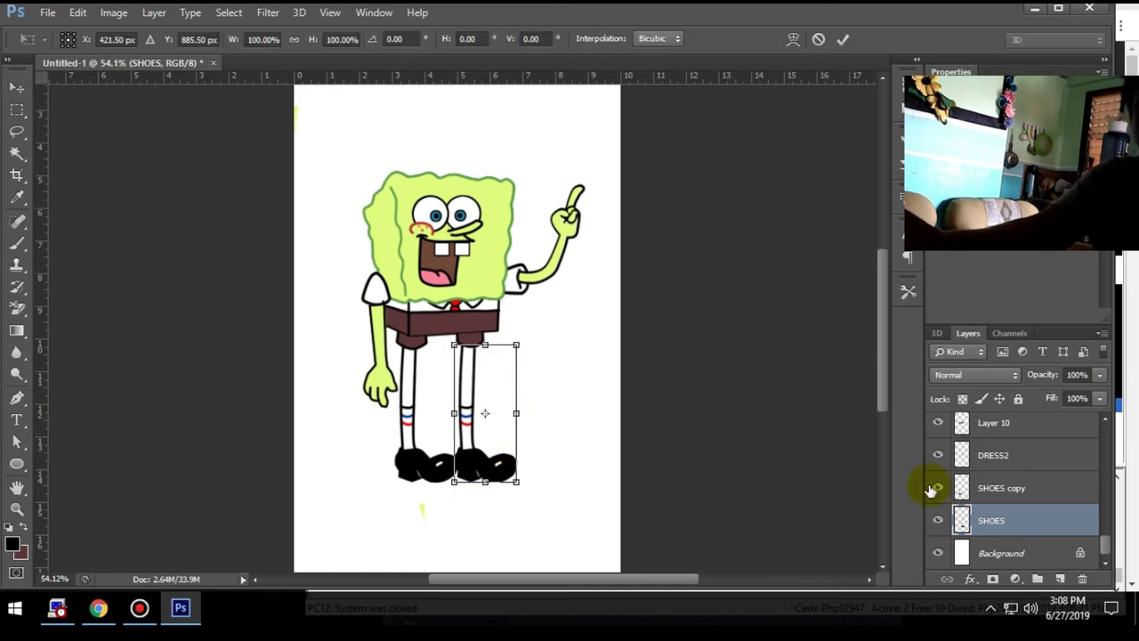
key(Escape)
shift+click(979, 488)
key(ctrl+t)
drag(520, 413, 501, 407)
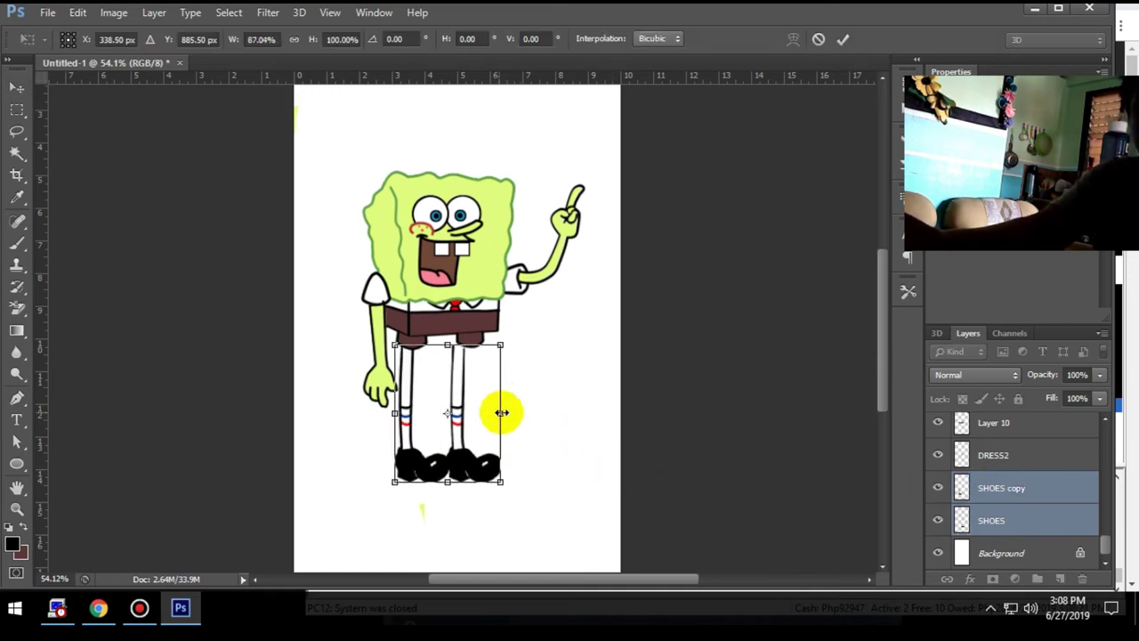
key(Return)
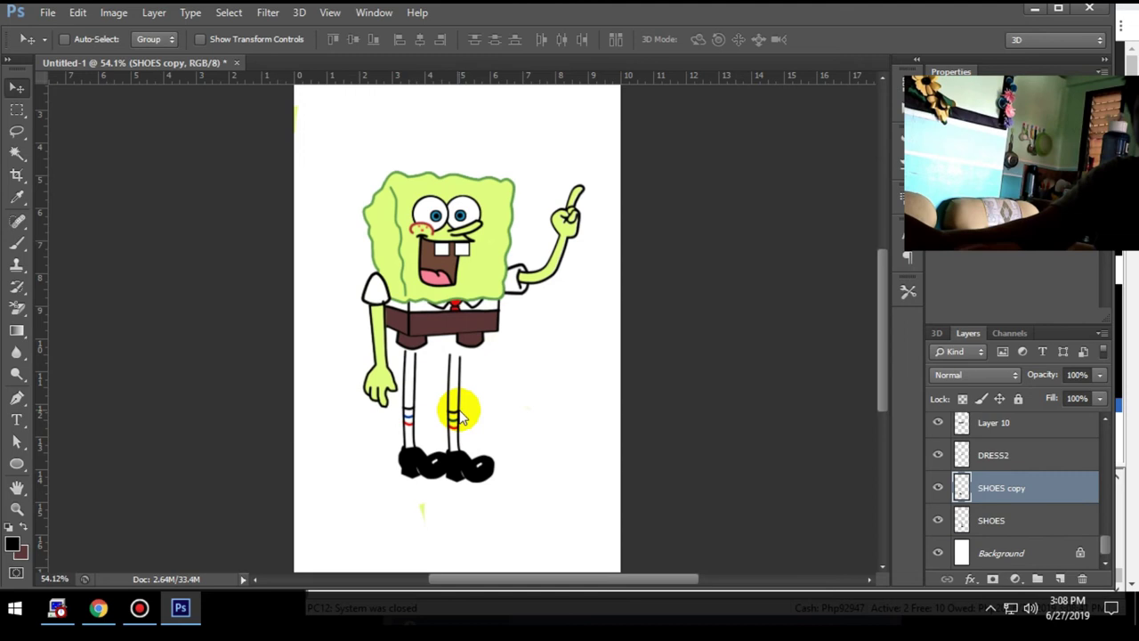
click(990, 520)
drag(472, 444, 481, 461)
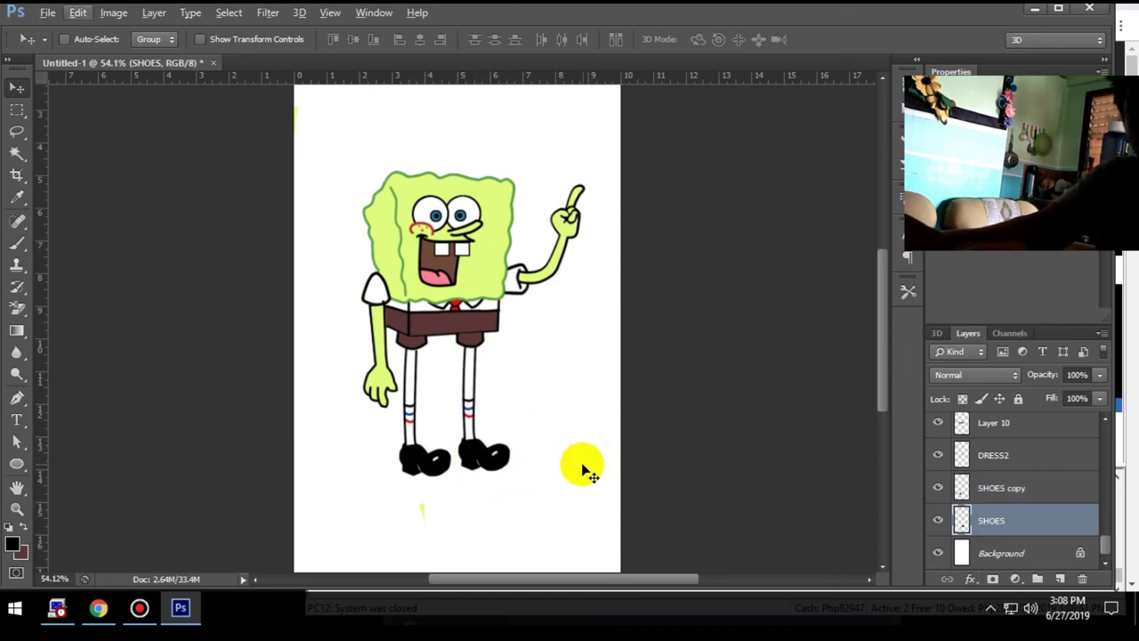
Open the Layer menu, then zoom and scroll to review the whole drawing.
key(alt+l)
key(Escape)
scroll(572, 458, down, 2)
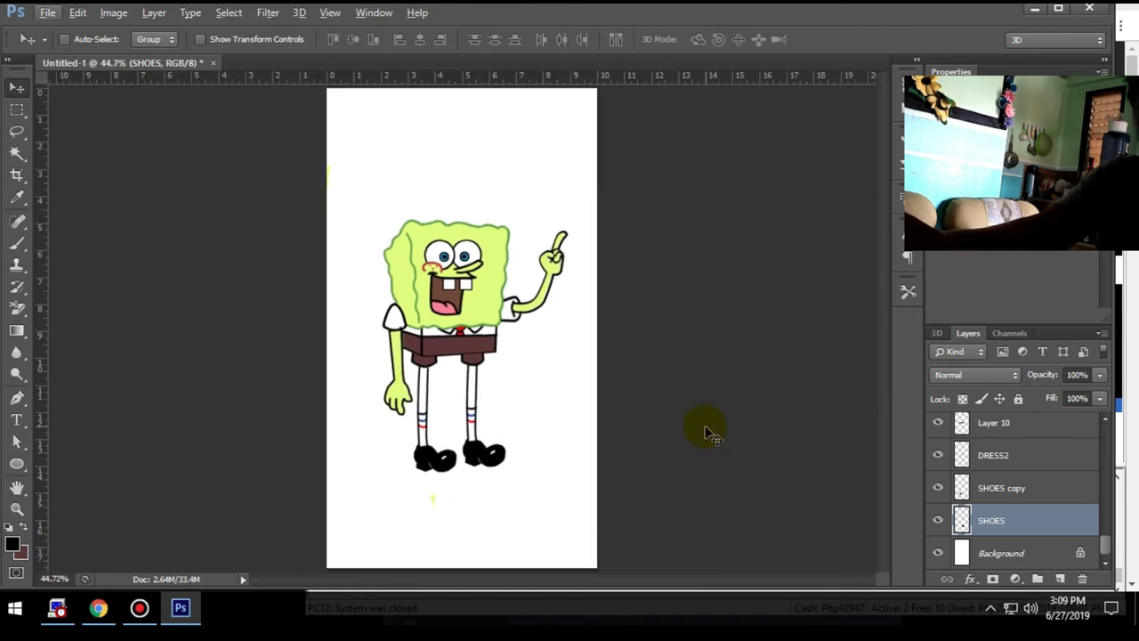
scroll(1079, 482, up, 3)
scroll(1065, 488, up, 3)
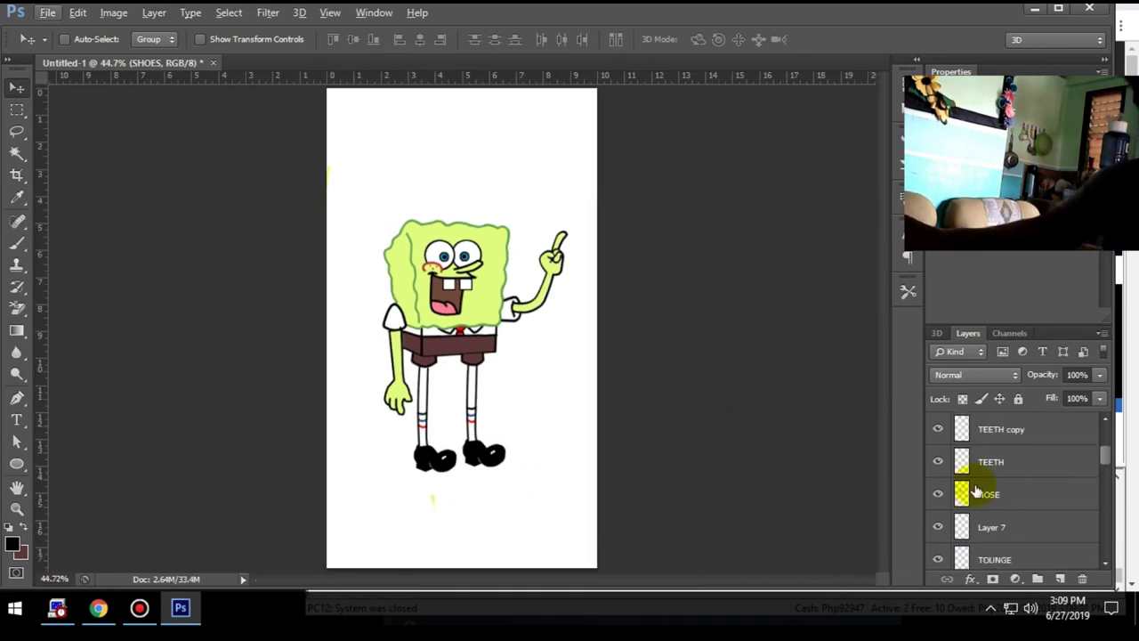
scroll(1006, 452, up, 2)
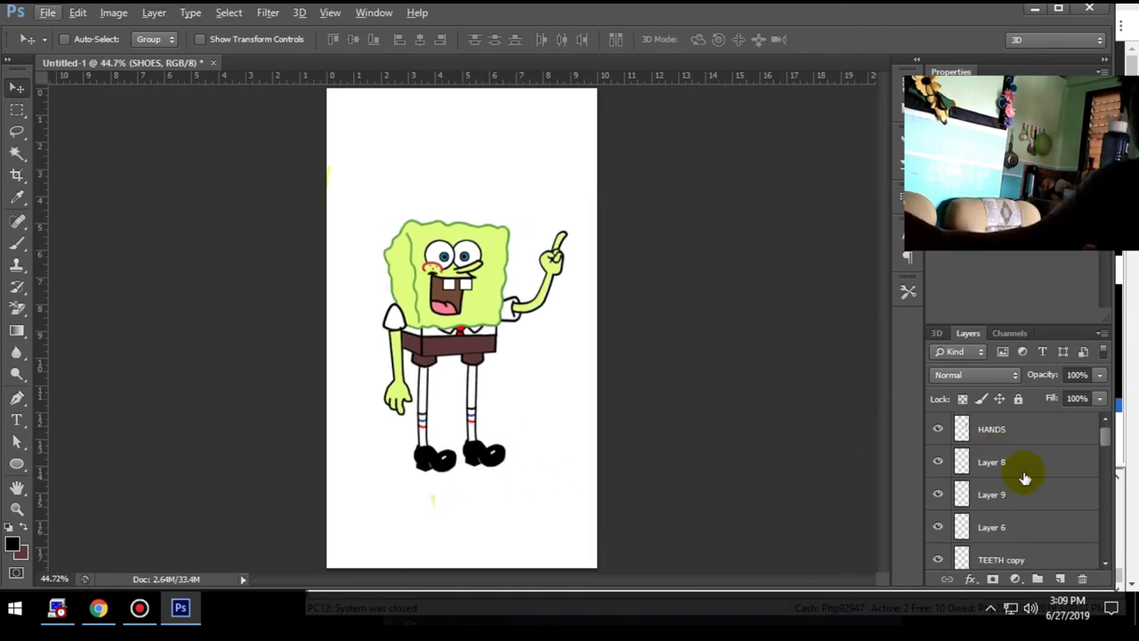
scroll(1054, 491, down, 5)
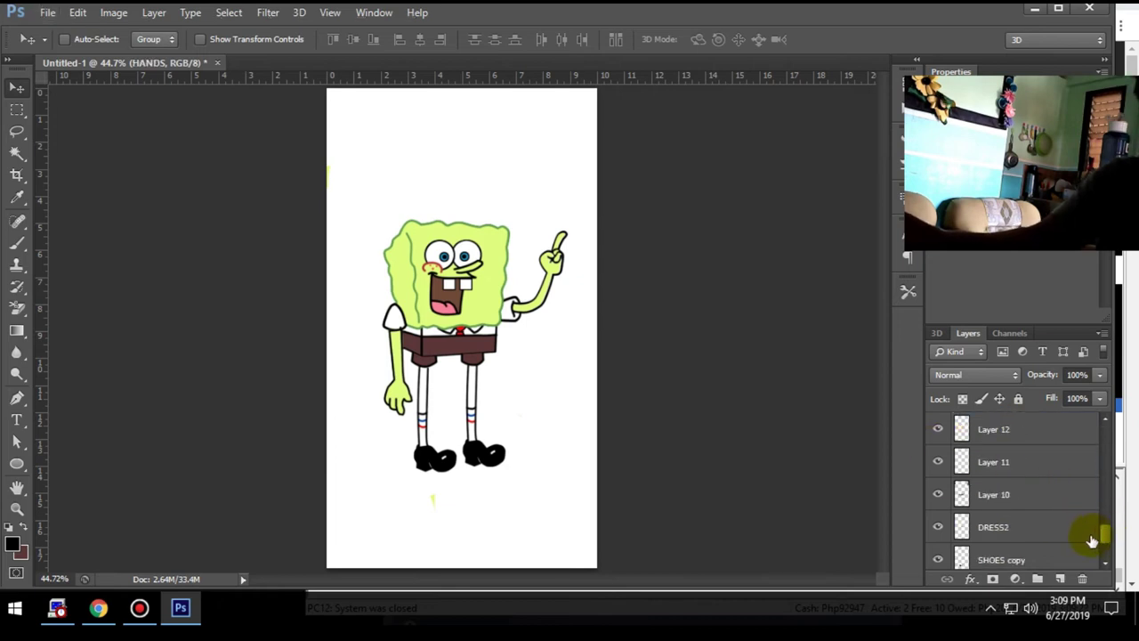
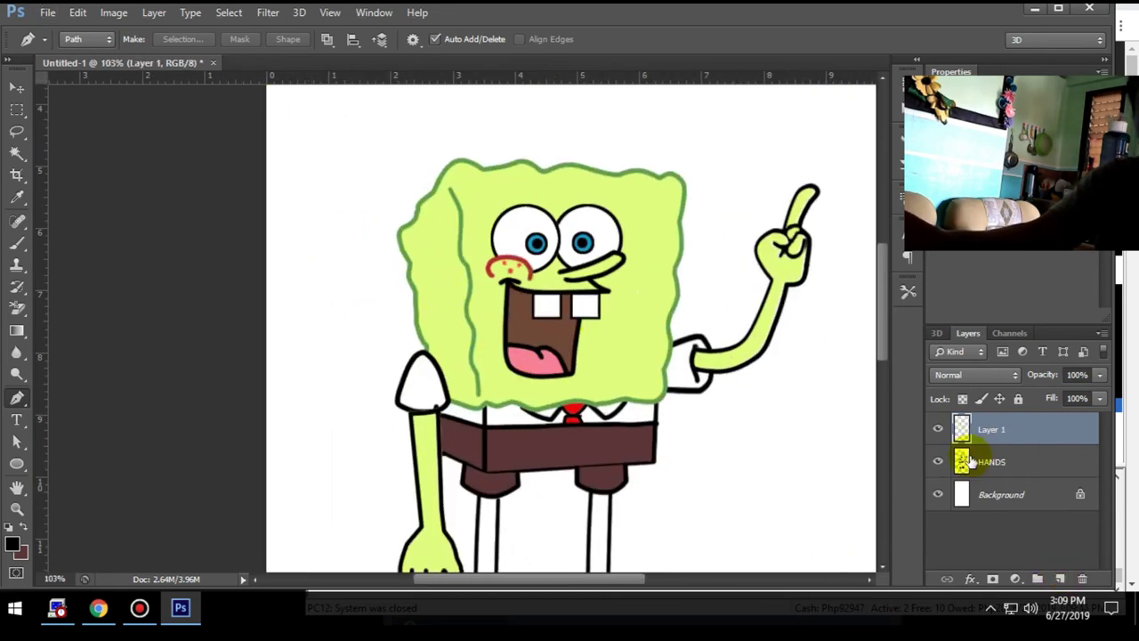
Make HANDS the active layer and touch up the head edge with the Clone Stamp.
click(972, 459)
key(s)
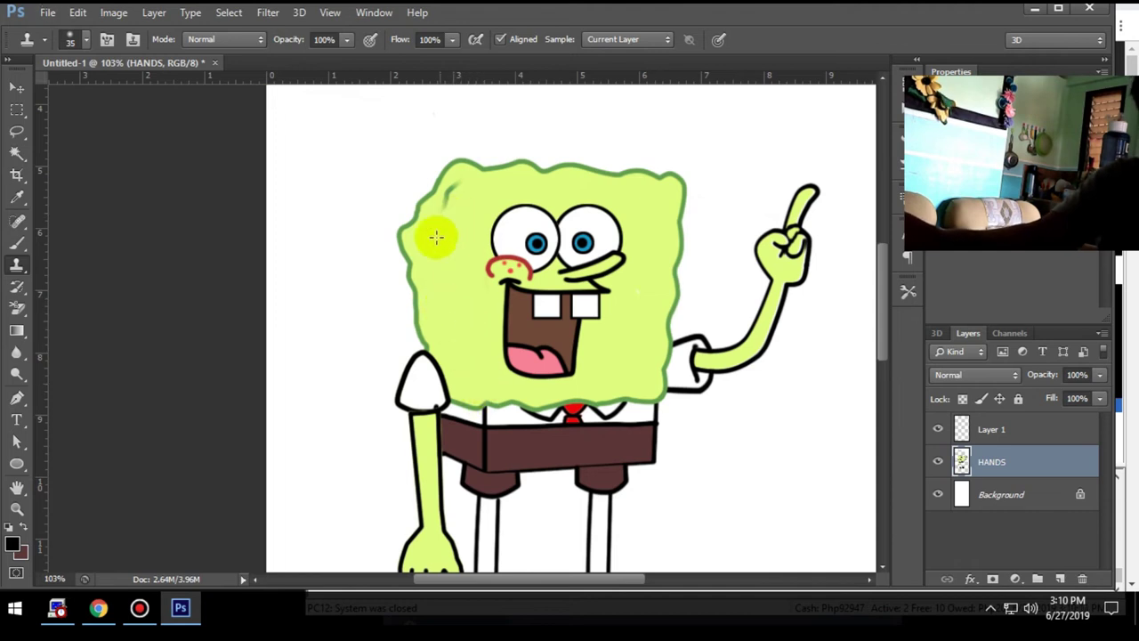
scroll(468, 332, down, 2)
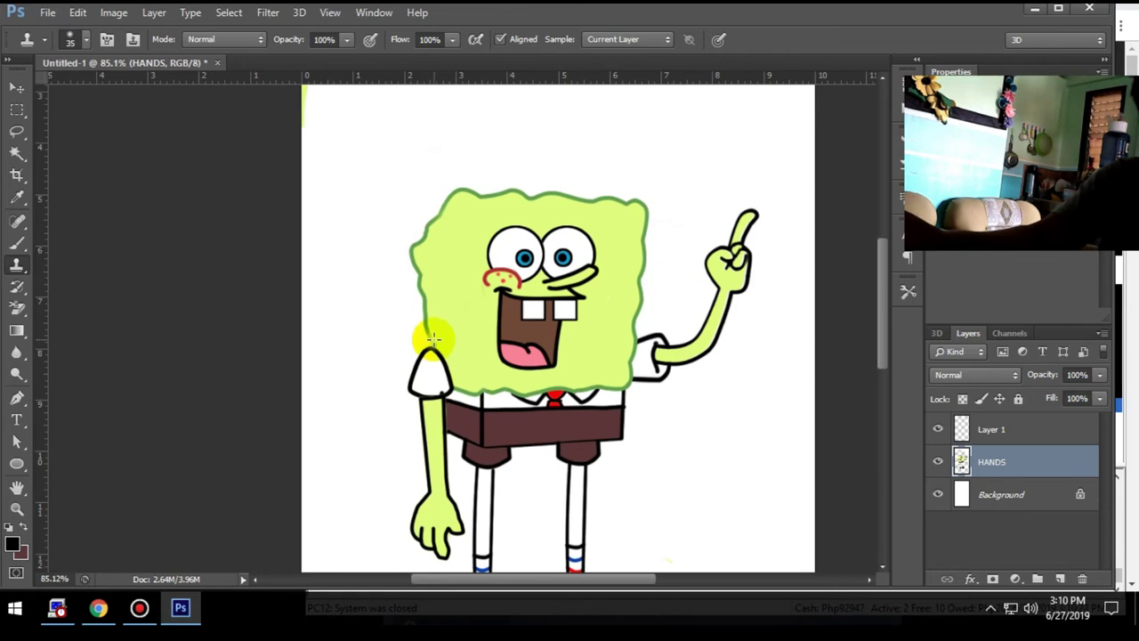
scroll(469, 348, up, 3)
scroll(442, 261, down, 4)
Sample the head outline's green as the foreground colour with the Eyedropper.
key(i)
click(13, 544)
key(Return)
key(p)
scroll(340, 330, up, 5)
scroll(389, 350, down, 3)
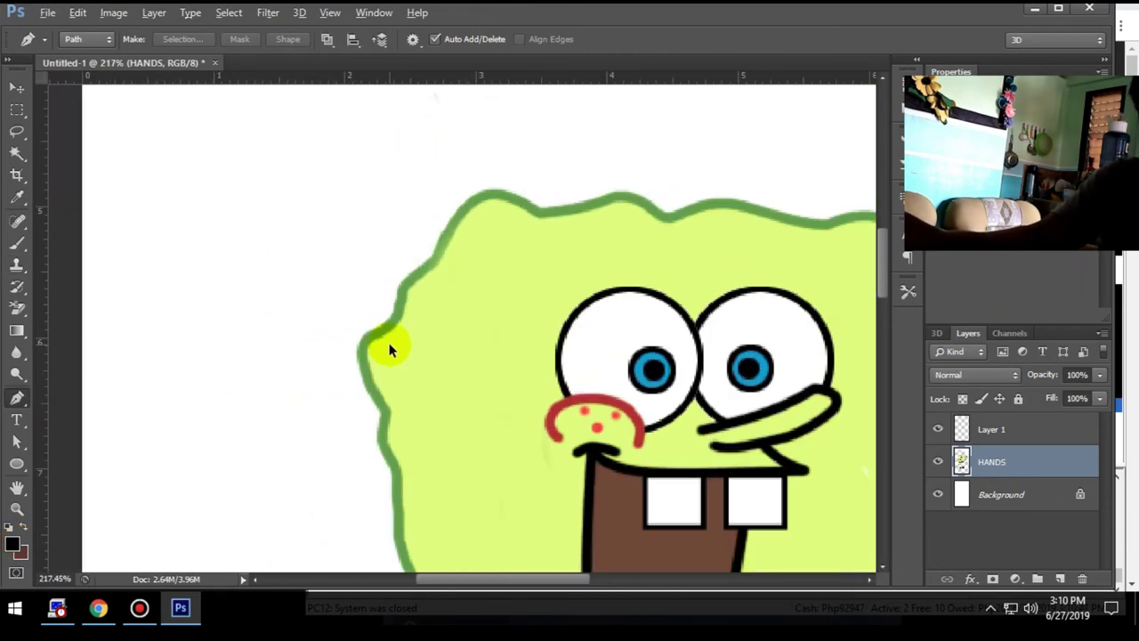
Go back to the Clone Stamp for more touch-up along the head edge.
key(s)
key(p)
key(s)
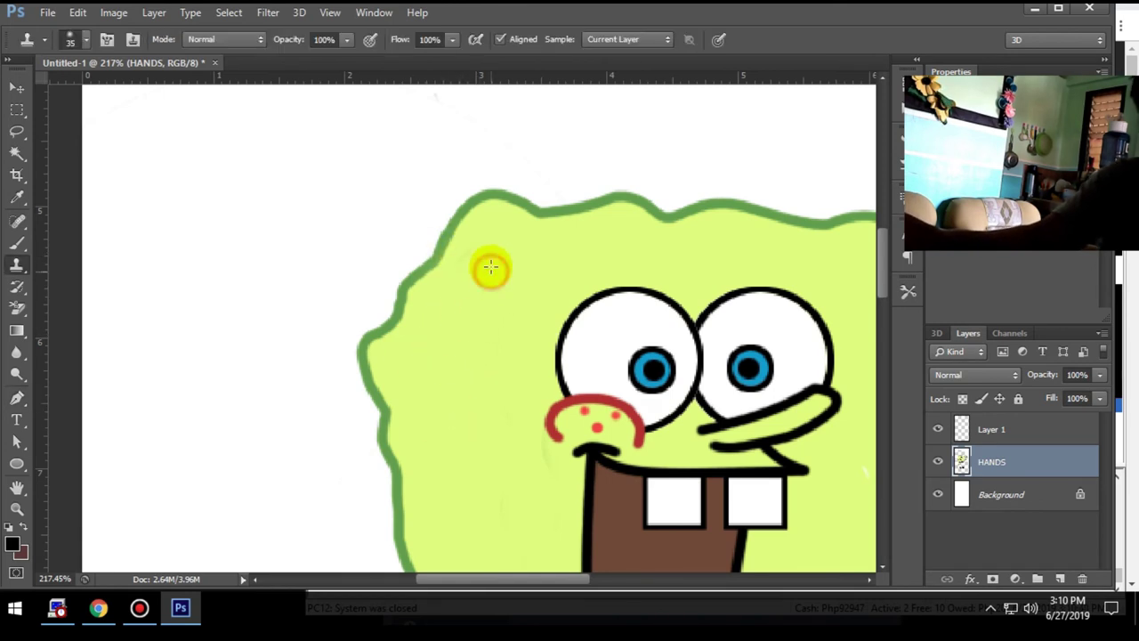
scroll(490, 268, down, 5)
scroll(444, 387, up, 1)
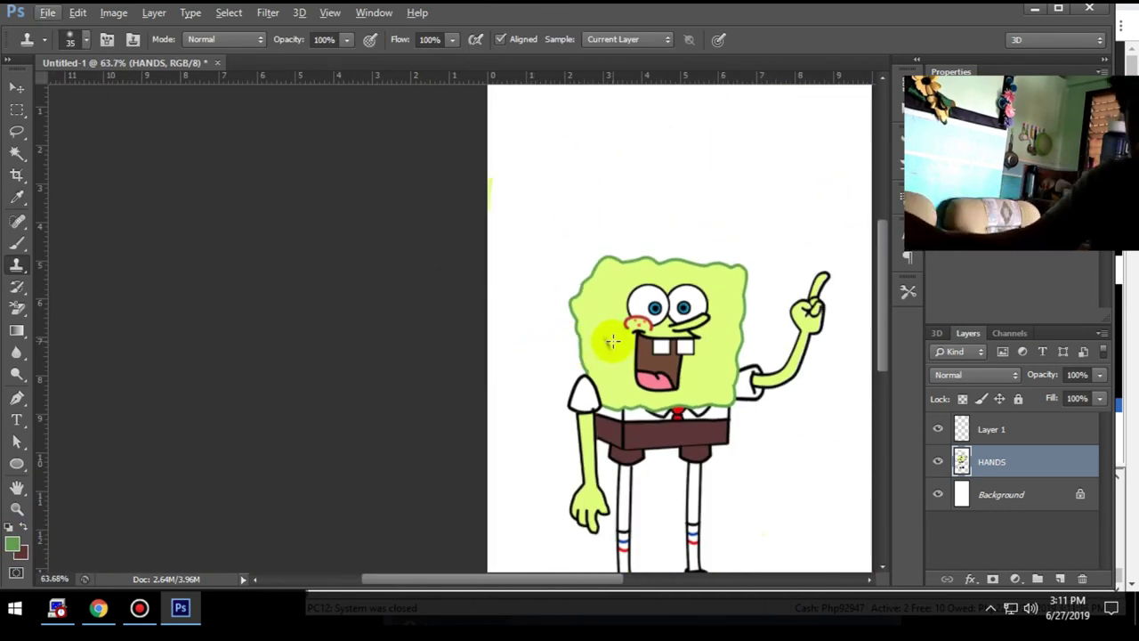
Draw a pen path beside the head's left edge and stroke it in green.
key(p)
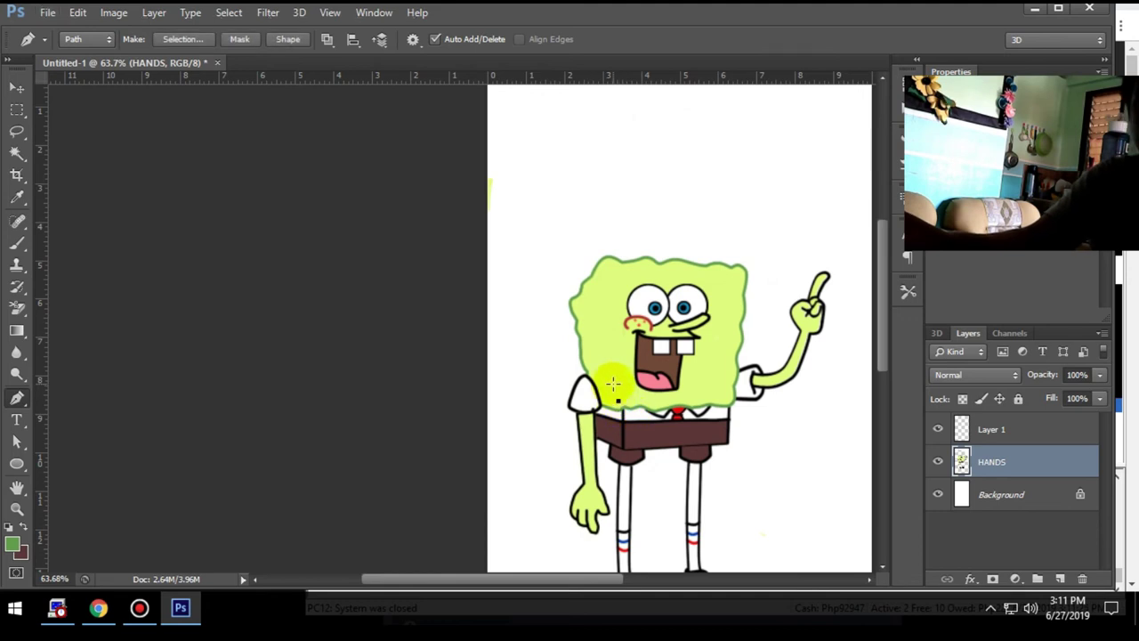
scroll(614, 382, up, 3)
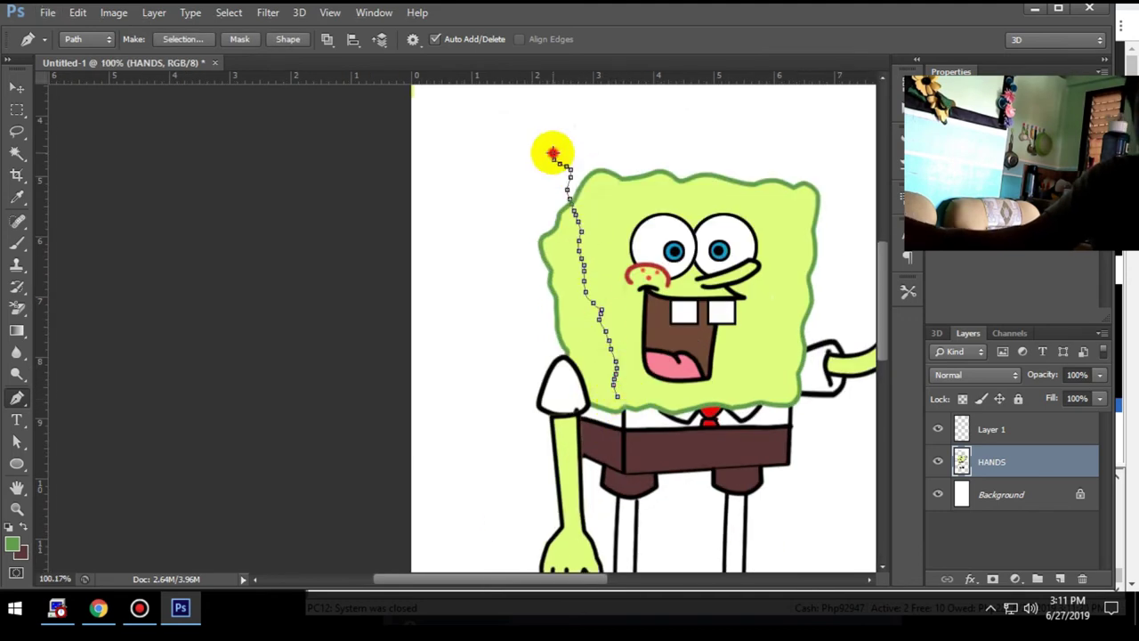
right_click(555, 191)
click(579, 292)
click(566, 354)
click(553, 340)
click(543, 318)
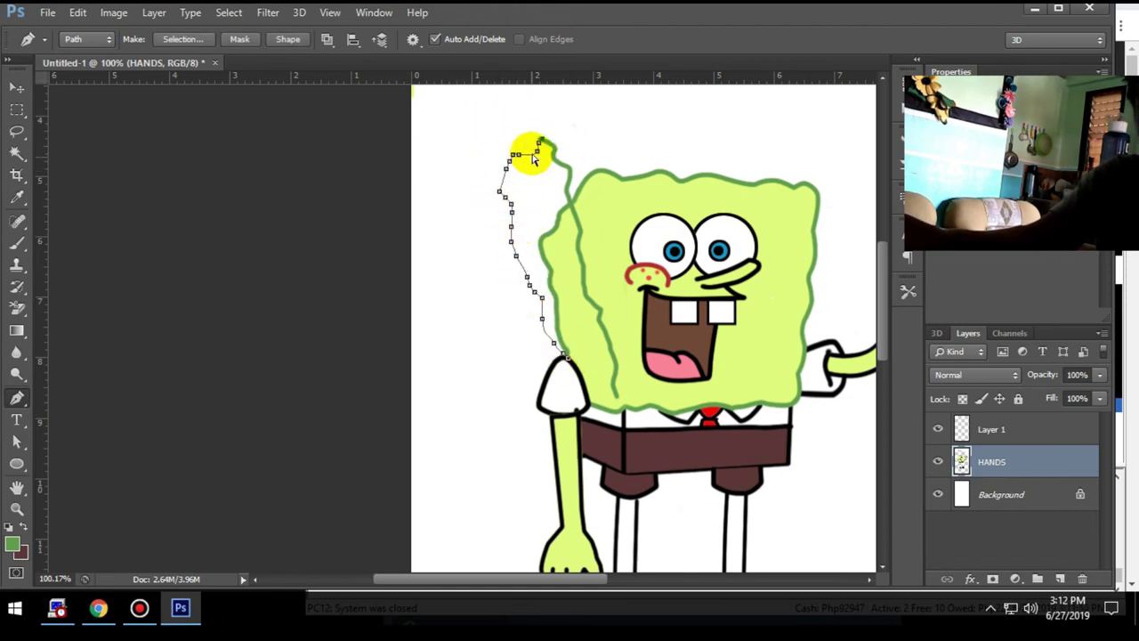
Stroke a second green path farther out along the head's left side.
right_click(522, 168)
key(Escape)
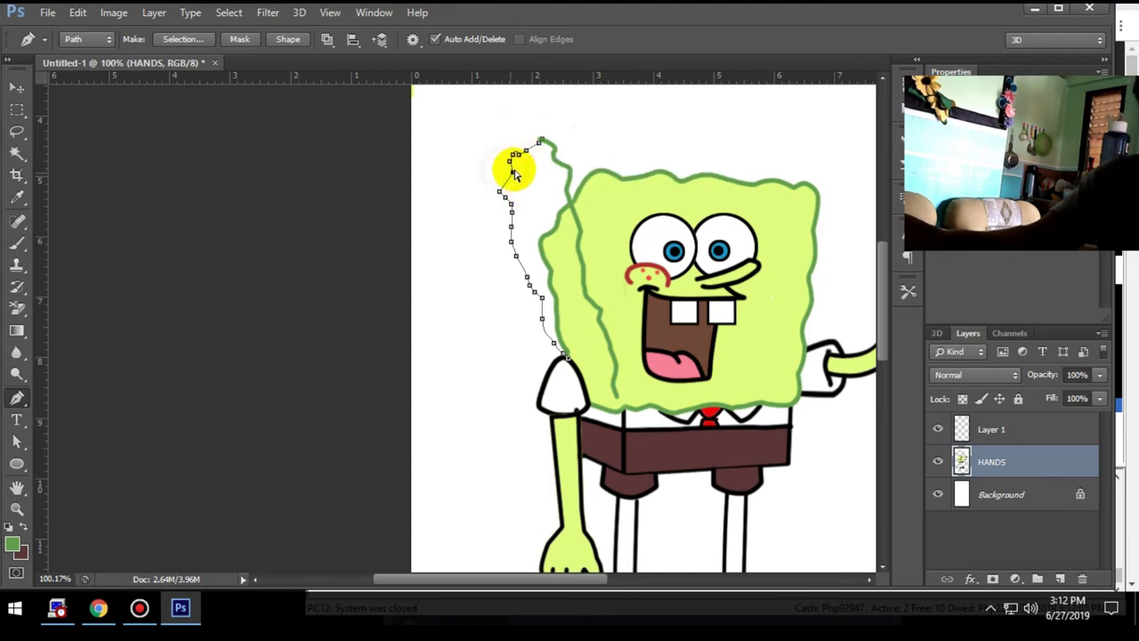
right_click(511, 207)
right_click(628, 208)
click(682, 323)
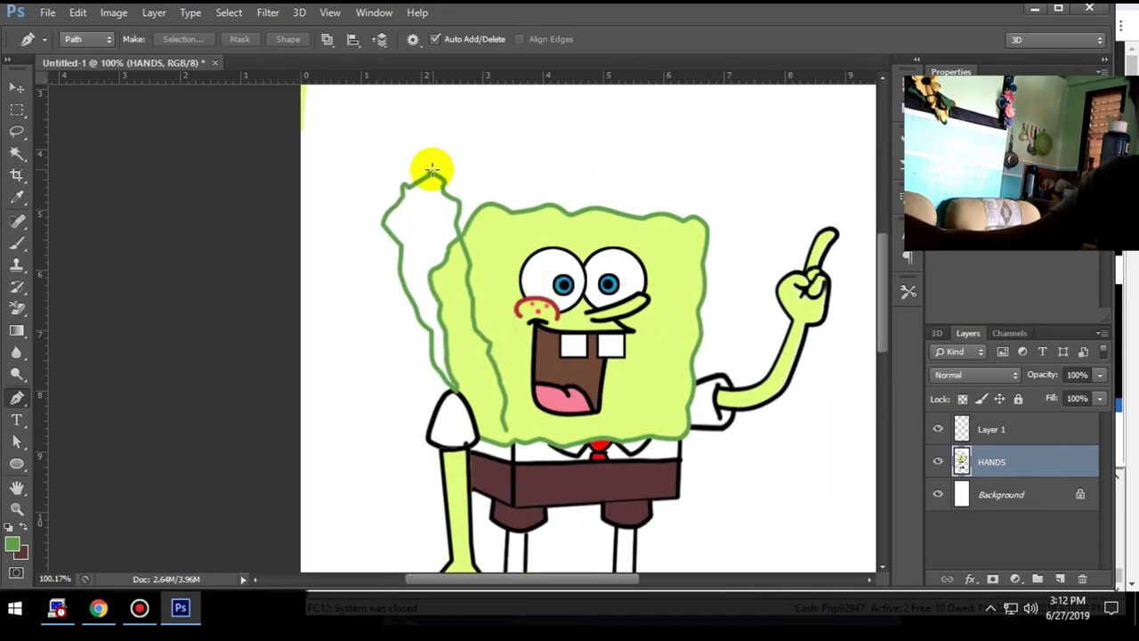
Draw a curved path across the top of the head and stroke it green.
drag(441, 170, 451, 168)
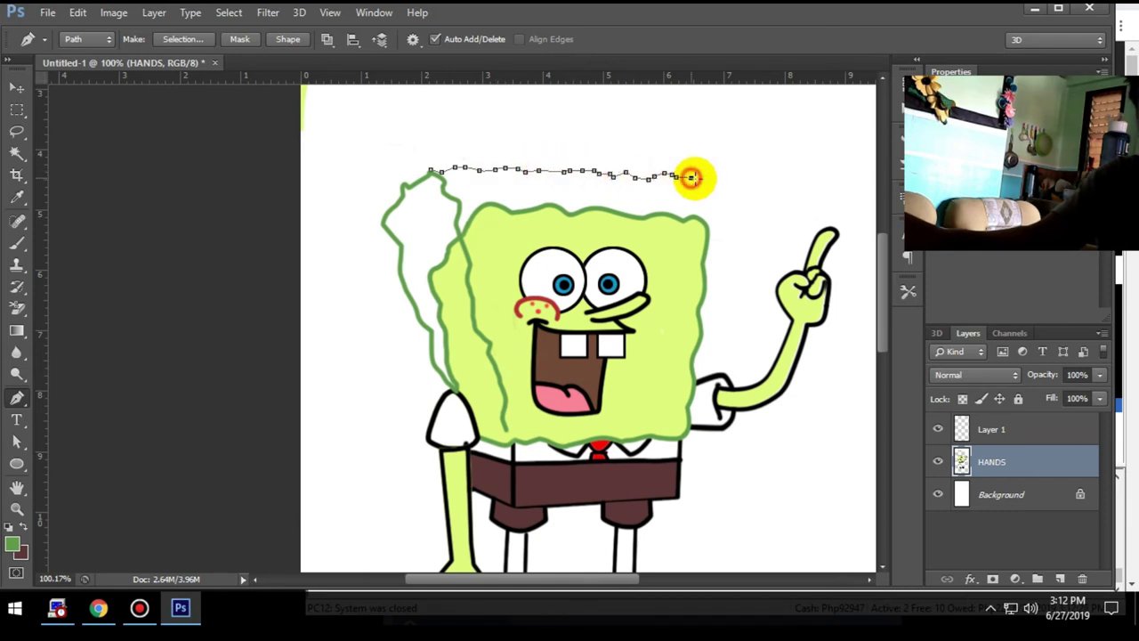
right_click(705, 253)
click(738, 382)
key(Return)
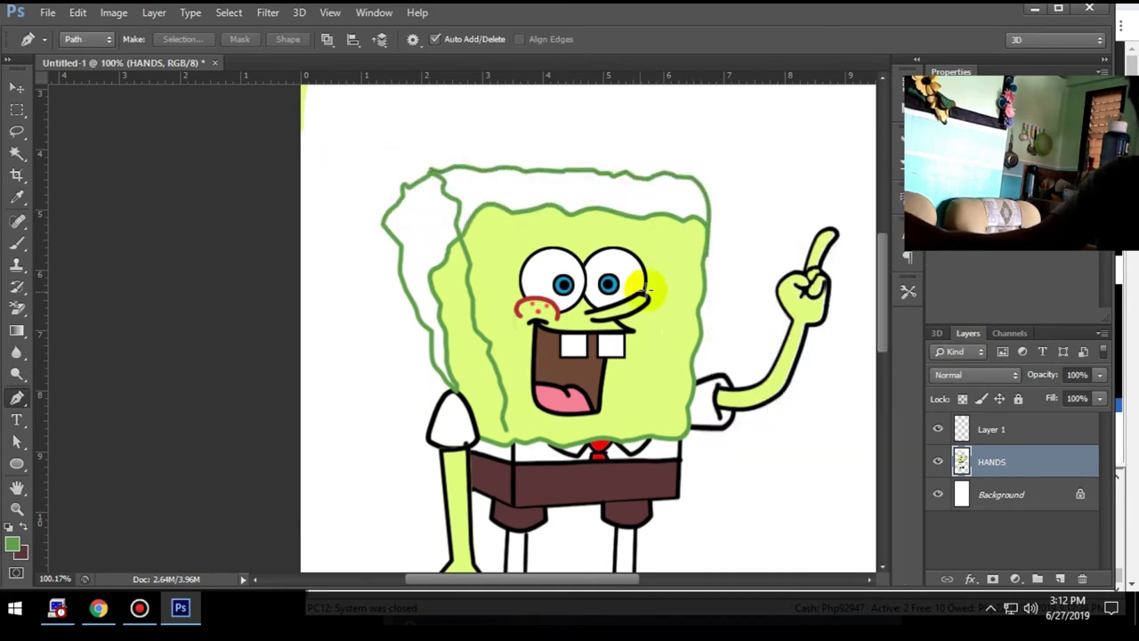
alt+scroll(706, 287, up, 1)
Draw a curved path beside the raised hand and turn it into a selection.
drag(706, 233, 685, 265)
right_click(685, 265)
click(774, 287)
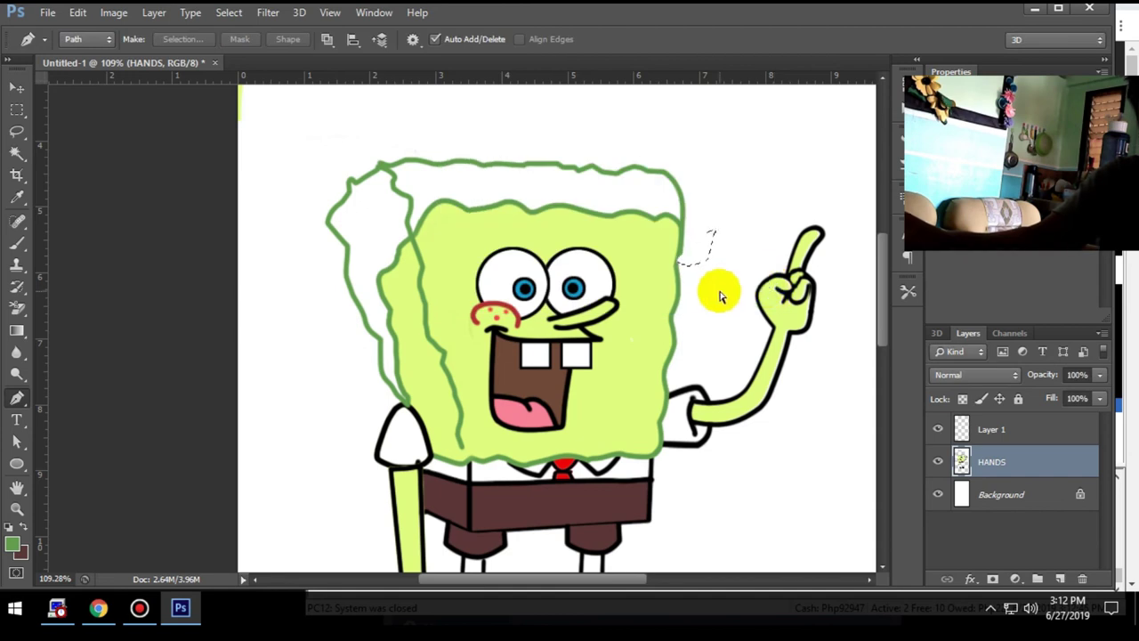
scroll(694, 258, up, 5)
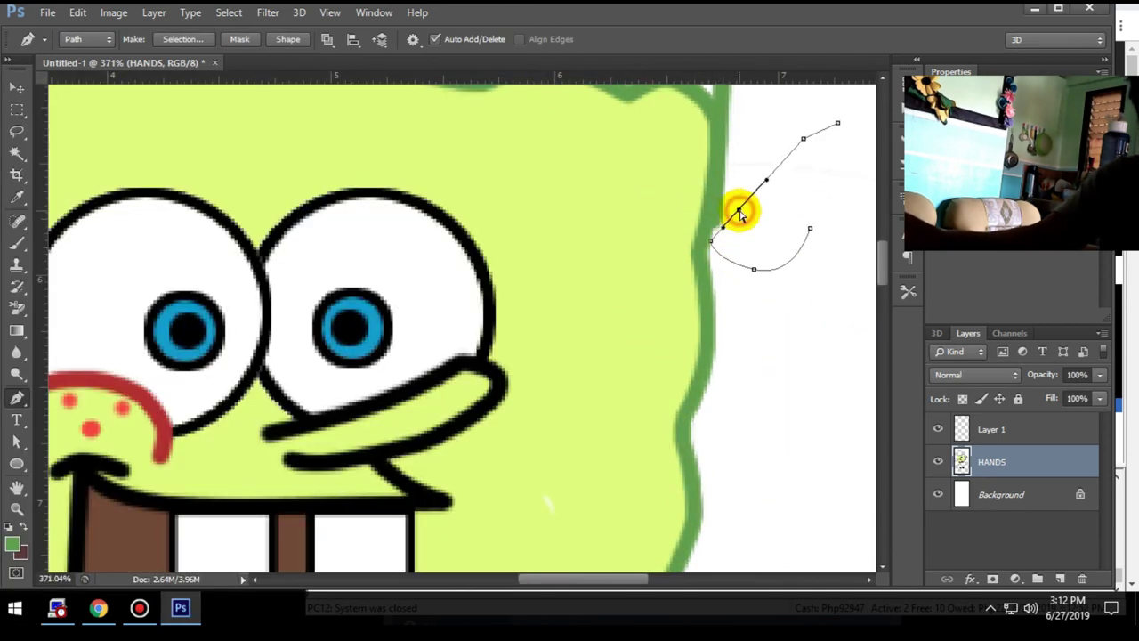
scroll(739, 211, down, 2)
right_click(770, 210)
click(765, 283)
scroll(757, 204, down, 5)
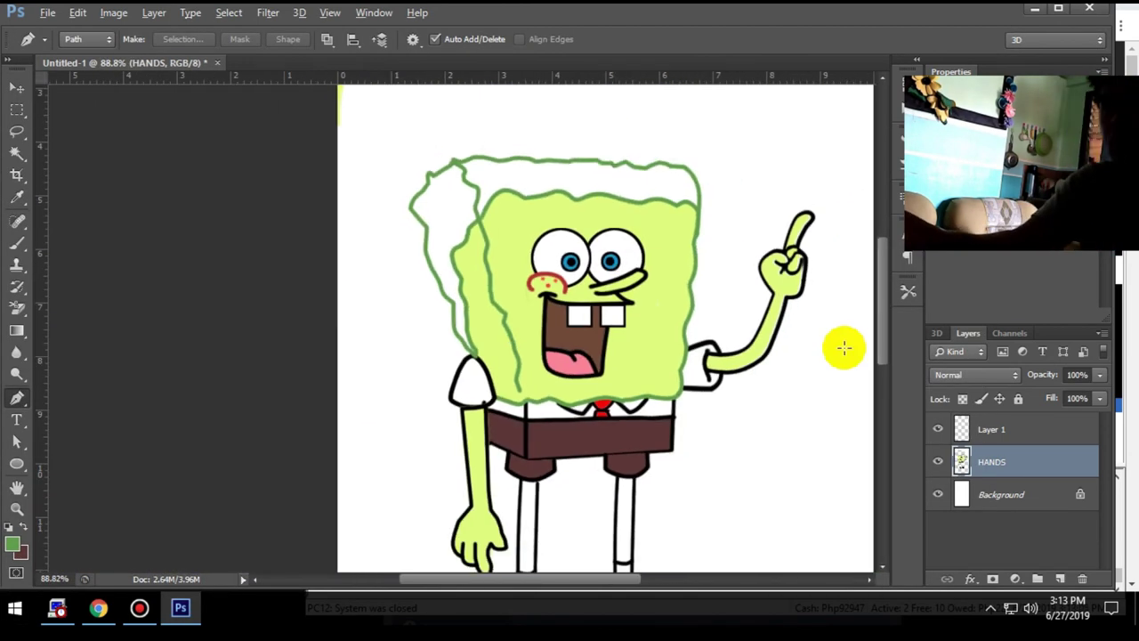
scroll(511, 382, up, 3)
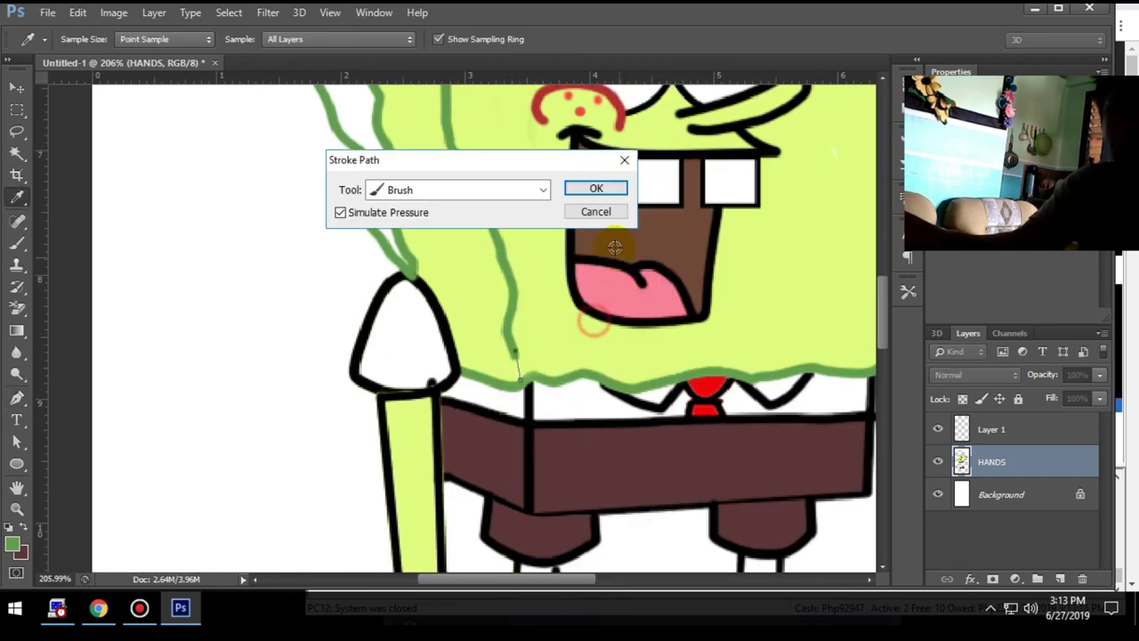
scroll(754, 407, down, 5)
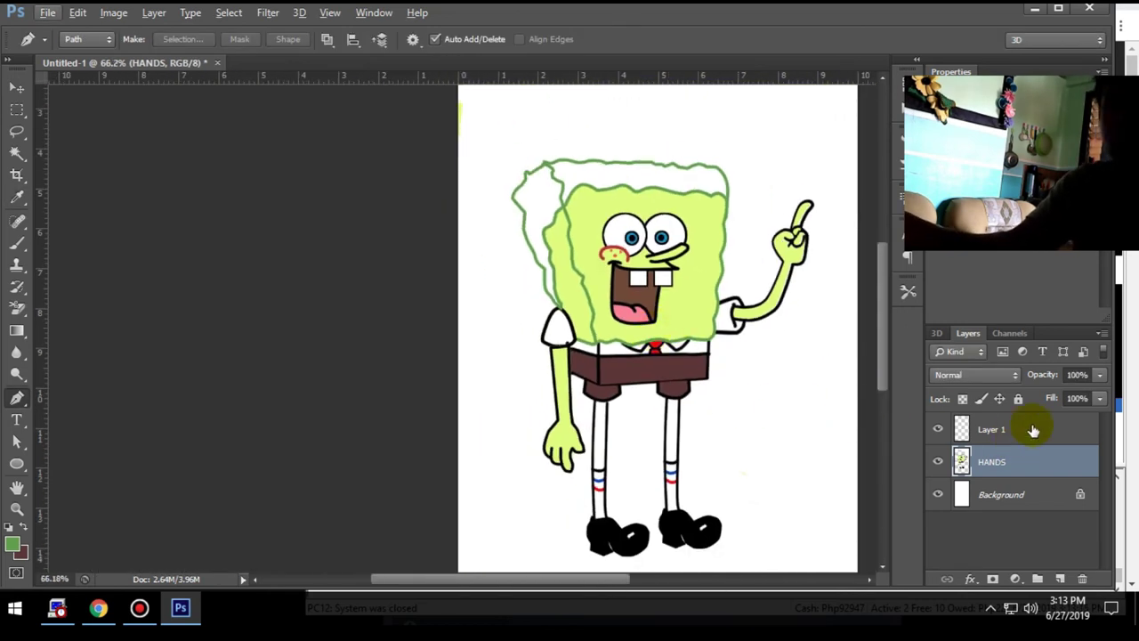
Merge Layer 1 down into the HANDS layer.
click(1032, 431)
key(ctrl+e)
scroll(525, 233, up, 4)
Trace a closed pen path around the head's new side area.
click(472, 148)
click(492, 182)
click(505, 197)
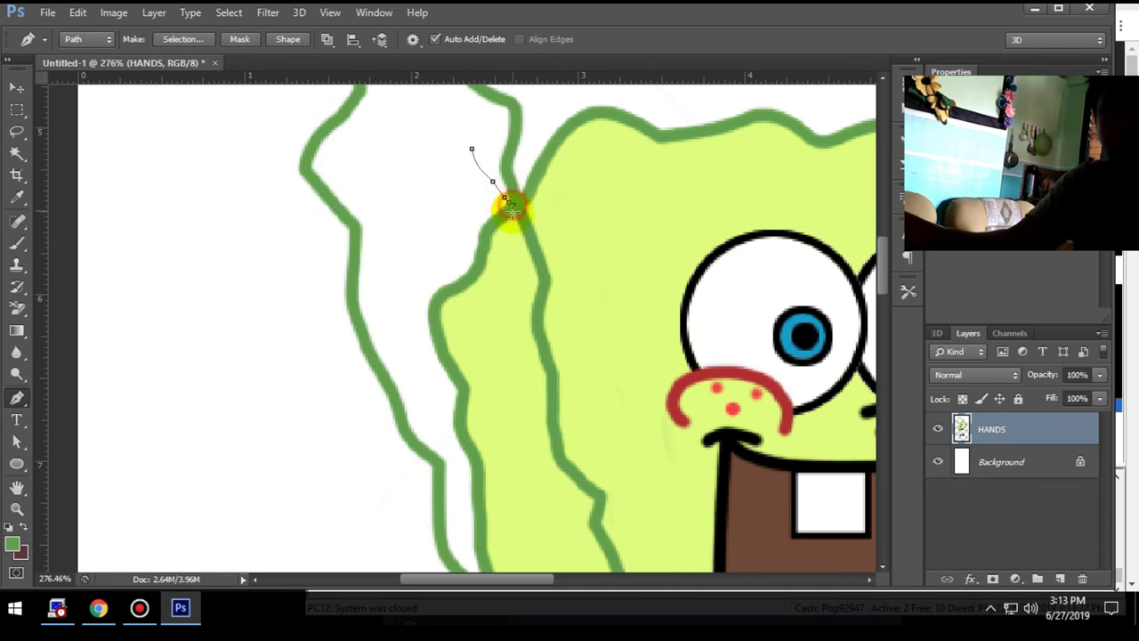
click(518, 229)
scroll(524, 368, down, 2)
scroll(483, 470, down, 1)
click(484, 470)
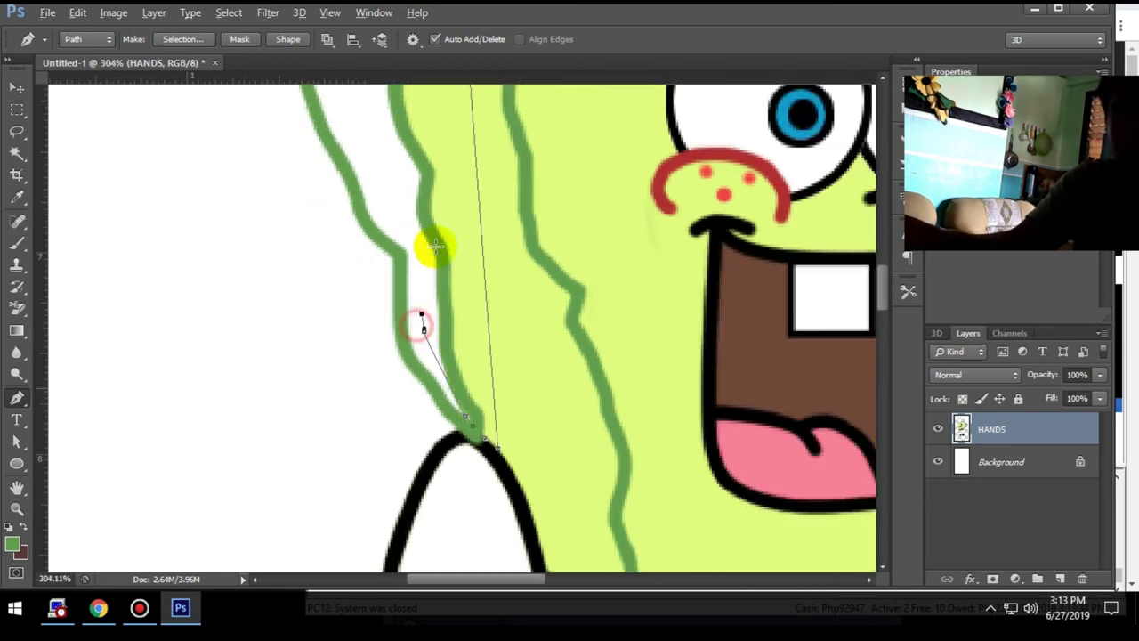
click(419, 323)
scroll(408, 111, down, 3)
Fill the side-area path with light green.
right_click(410, 115)
click(564, 145)
click(534, 185)
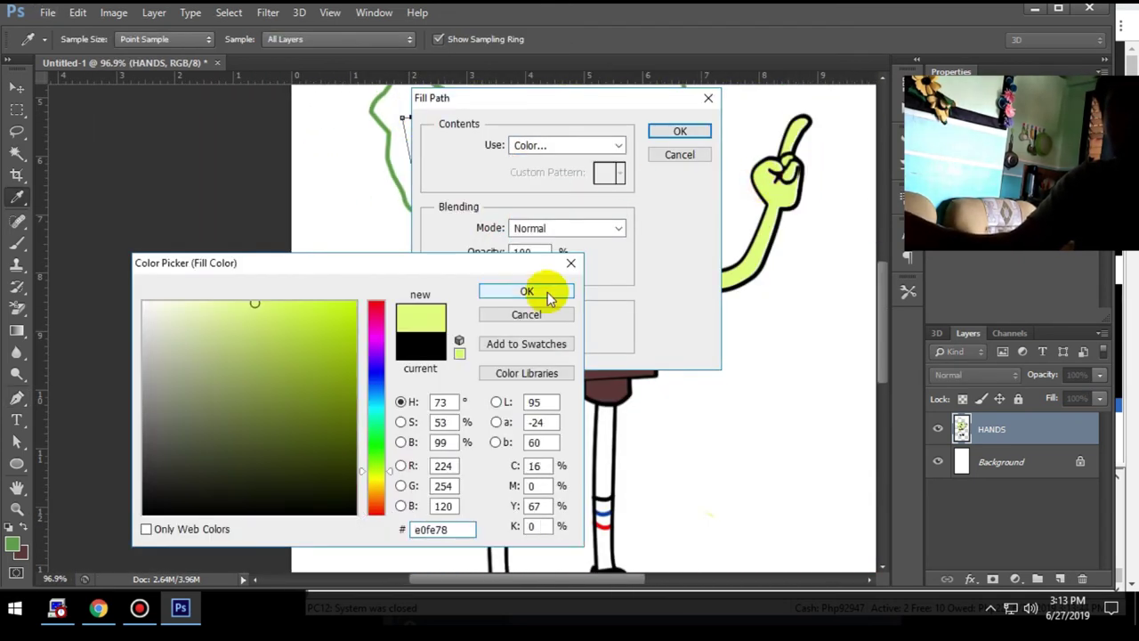
click(552, 288)
click(676, 130)
Trace a second path along the head outline and fill it light green.
scroll(579, 200, up, 3)
scroll(579, 200, up, 2)
click(605, 269)
scroll(470, 315, down, 2)
click(470, 315)
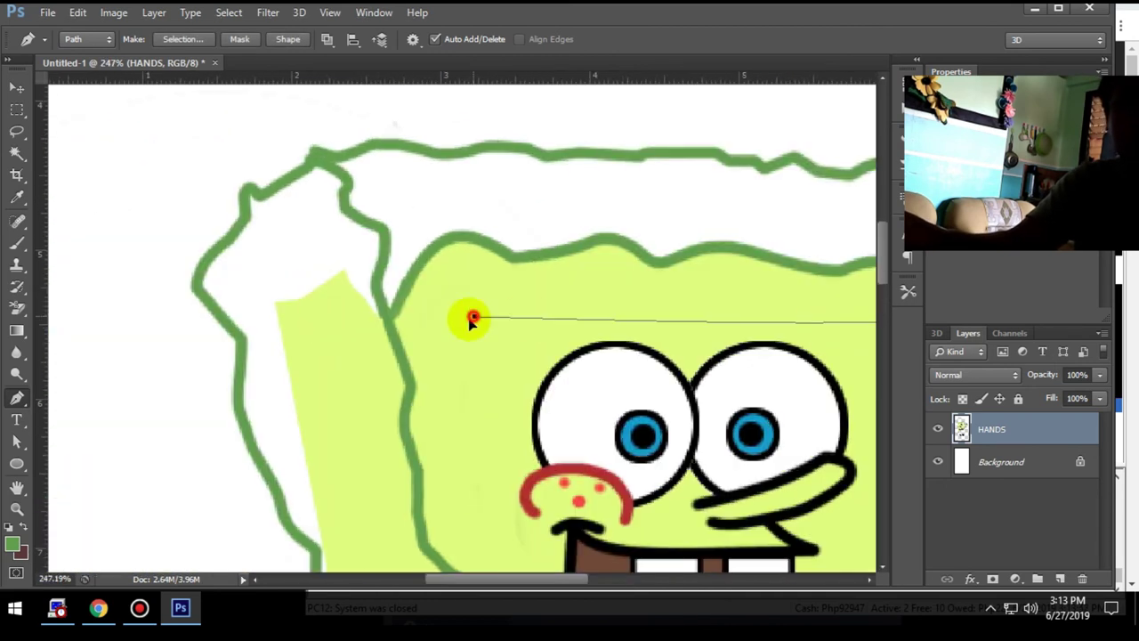
scroll(402, 294, up, 3)
click(402, 271)
click(399, 349)
scroll(400, 349, down, 3)
right_click(465, 178)
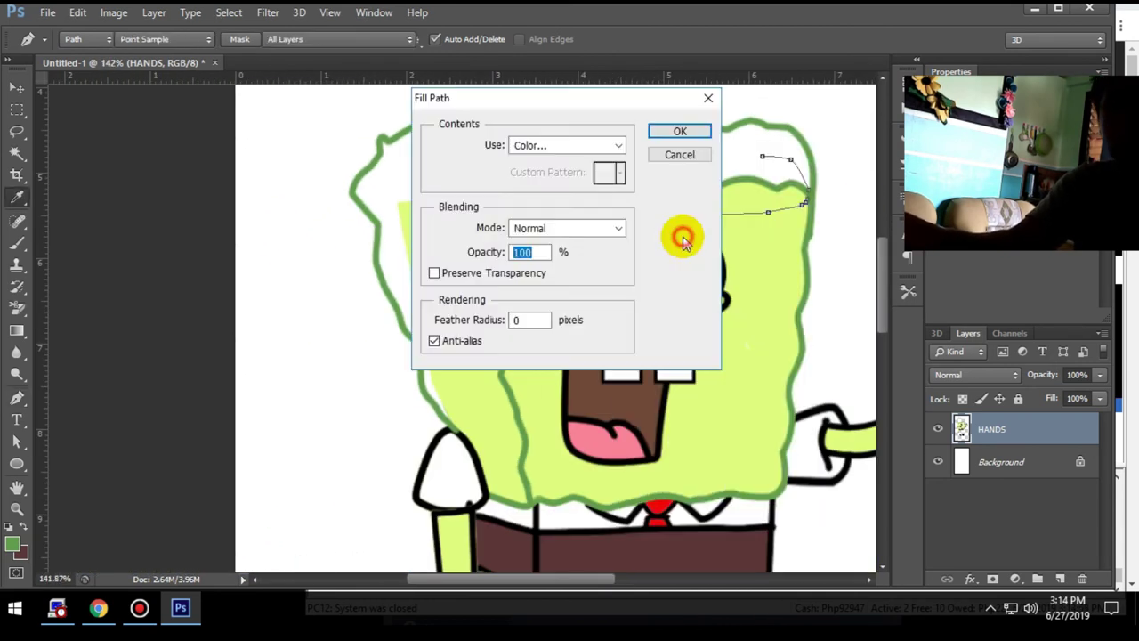
click(673, 130)
Duplicate the HANDS layer and set the painting colour to light green.
scroll(721, 336, down, 3)
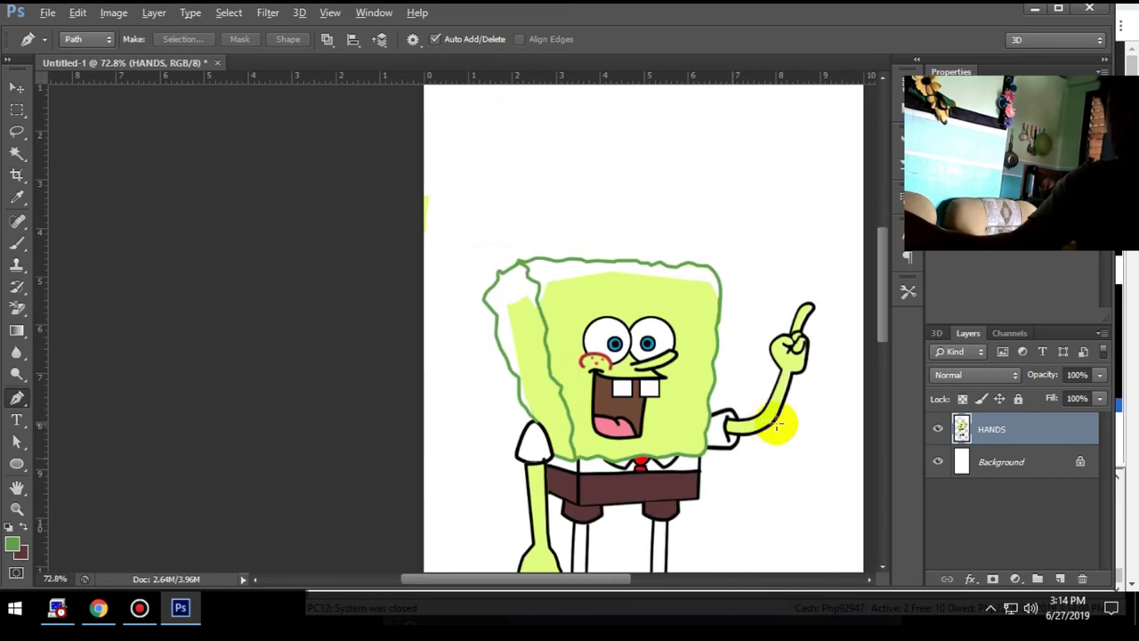
key(ctrl+j)
ctrl+click(957, 432)
click(13, 543)
click(514, 283)
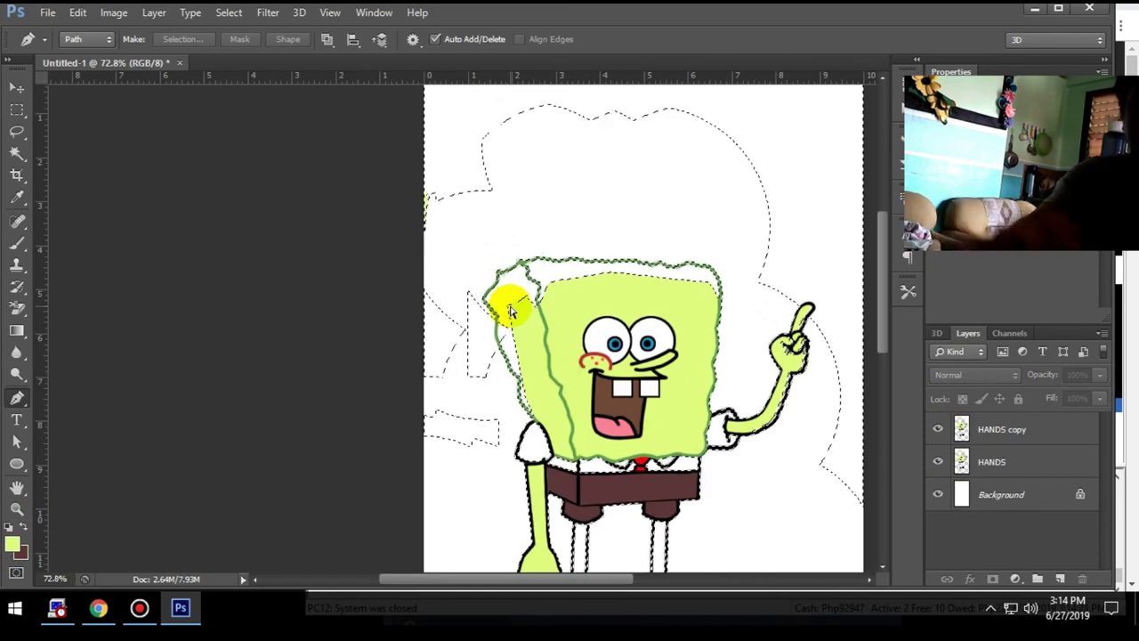
Fill the selection on HANDS copy with light green and then deselect.
key(m)
right_click(605, 249)
key(Escape)
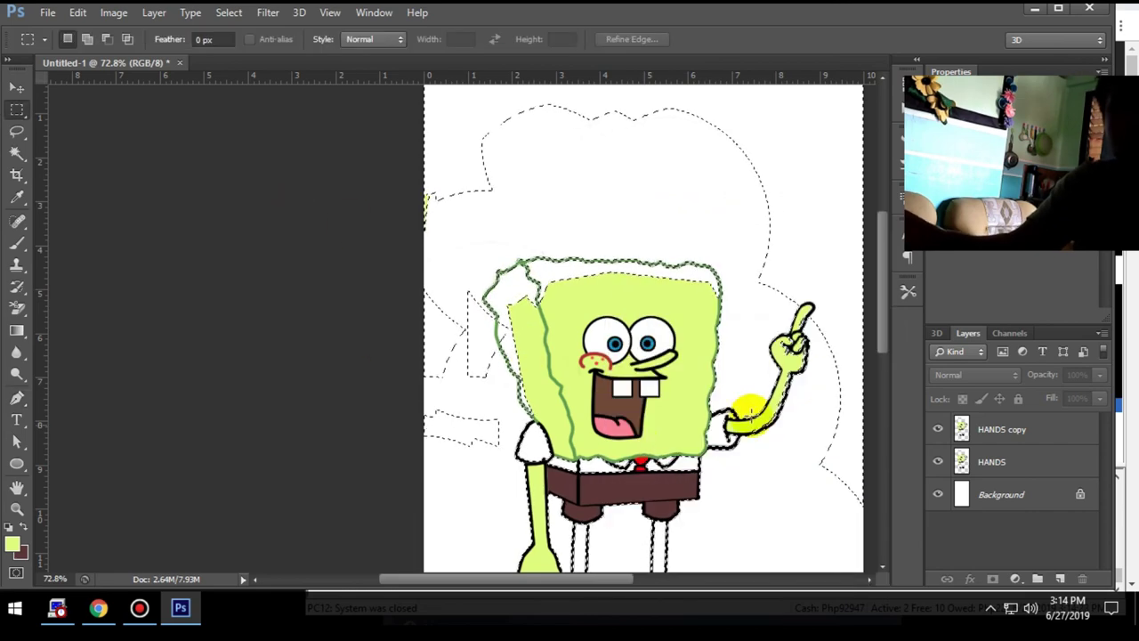
click(1001, 429)
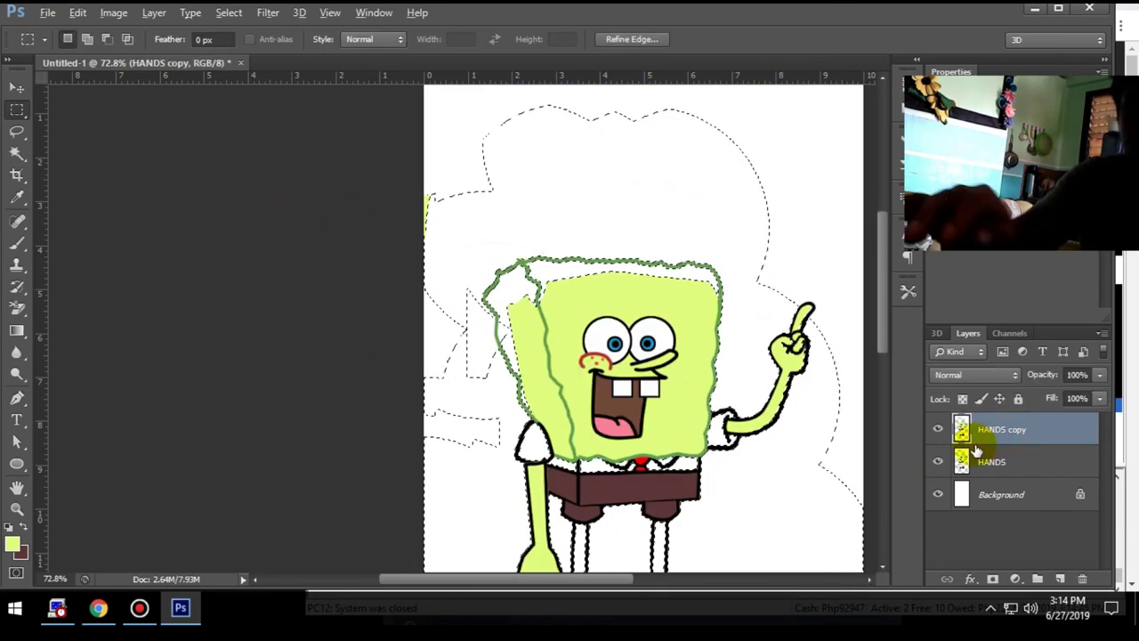
key(alt+BackSpace)
key(ctrl+d)
Background-erase the leftover green around the legs and raised arm.
drag(522, 428, 549, 345)
key(e)
mouse_move(627, 396)
mouse_down()
mouse_move(528, 442)
mouse_move(582, 478)
mouse_up()
drag(722, 490, 580, 558)
drag(807, 389, 796, 234)
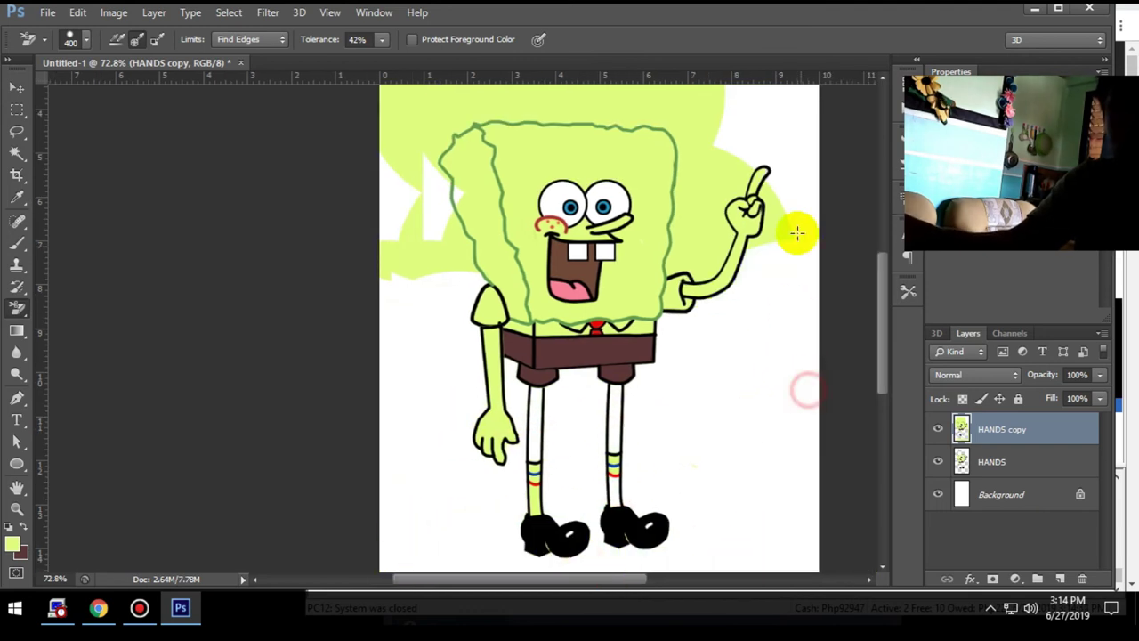
drag(678, 300, 701, 203)
Erase the remaining green patches around the head.
scroll(539, 297, up, 3)
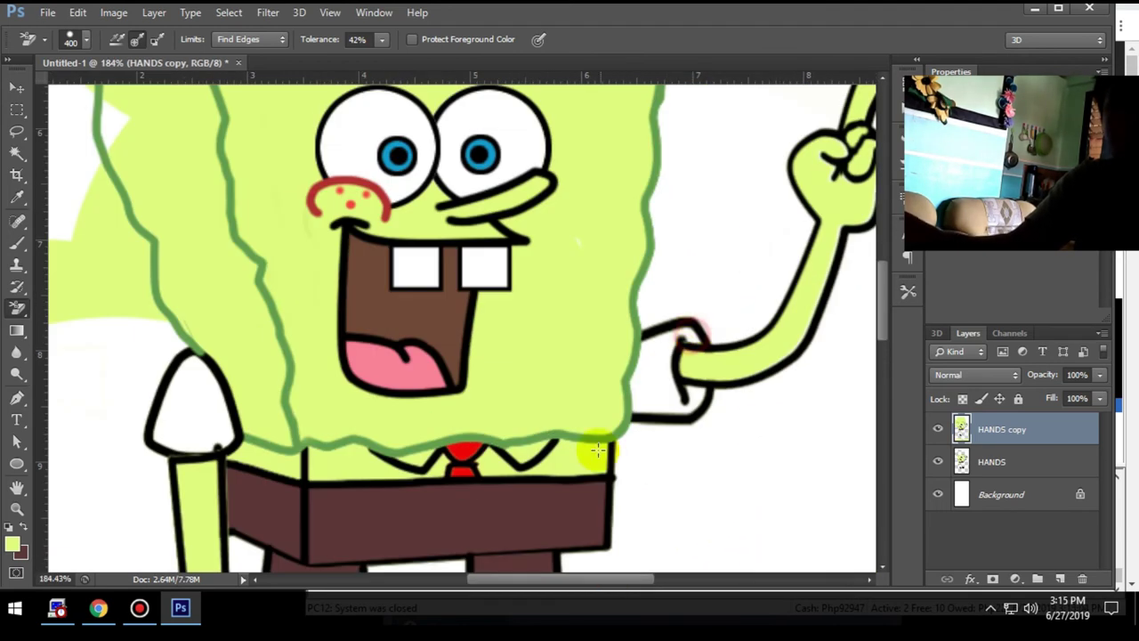
scroll(257, 475, up, 1)
scroll(251, 483, up, 1)
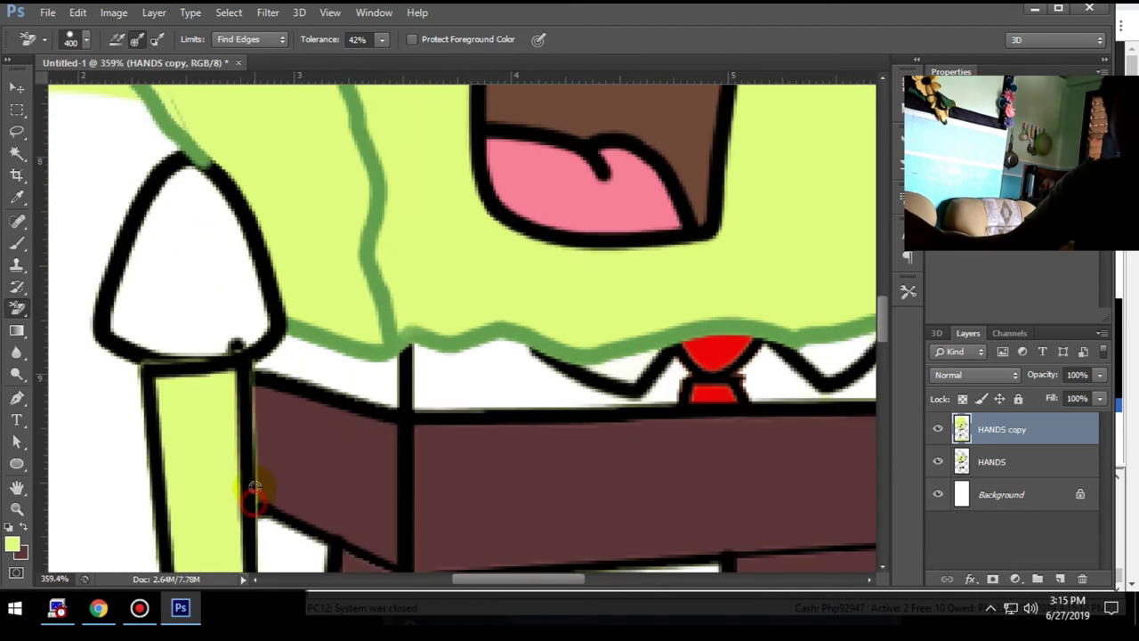
scroll(252, 483, down, 3)
scroll(225, 299, up, 1)
mouse_move(225, 299)
mouse_down()
mouse_move(590, 229)
mouse_move(676, 178)
mouse_up()
scroll(216, 204, down, 2)
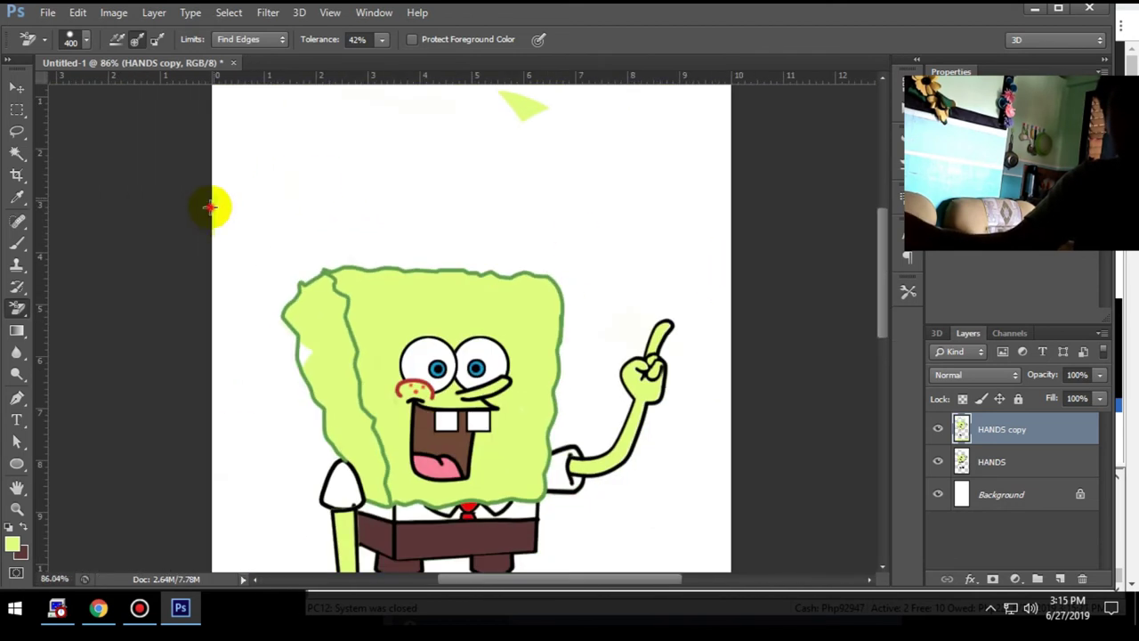
drag(525, 102, 576, 317)
Trace a path along the head's left outline and fill it.
key(p)
scroll(299, 335, up, 3)
click(324, 224)
click(292, 251)
click(286, 288)
click(295, 311)
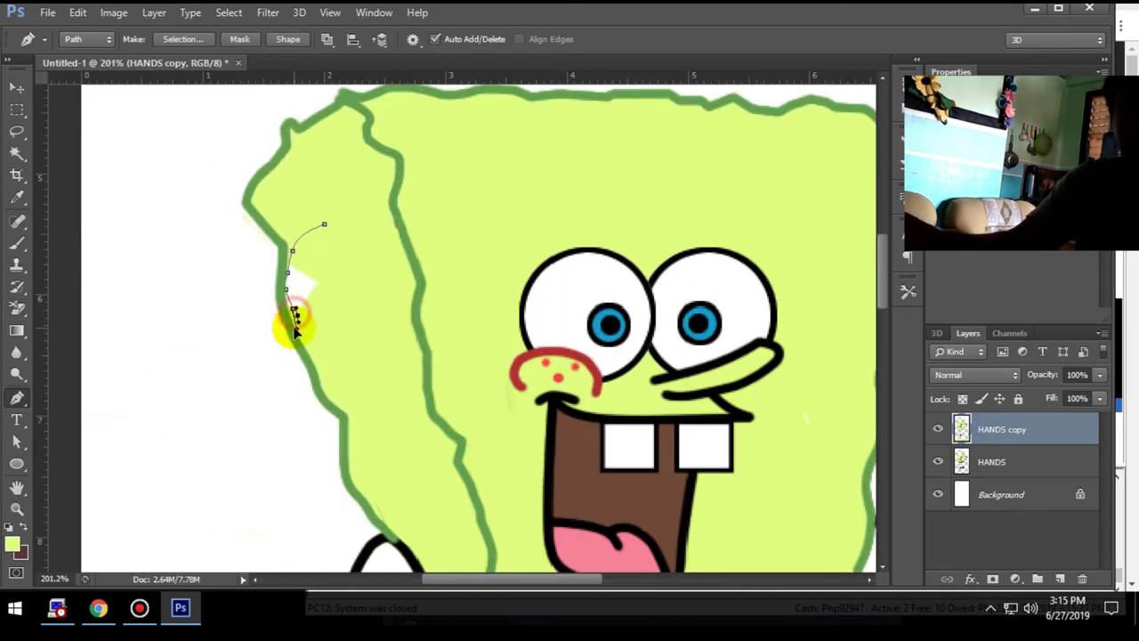
right_click(316, 307)
click(391, 303)
key(Return)
scroll(546, 229, down, 3)
Toggle HANDS visibility to check it, then merge HANDS down into HANDS copy.
click(937, 462)
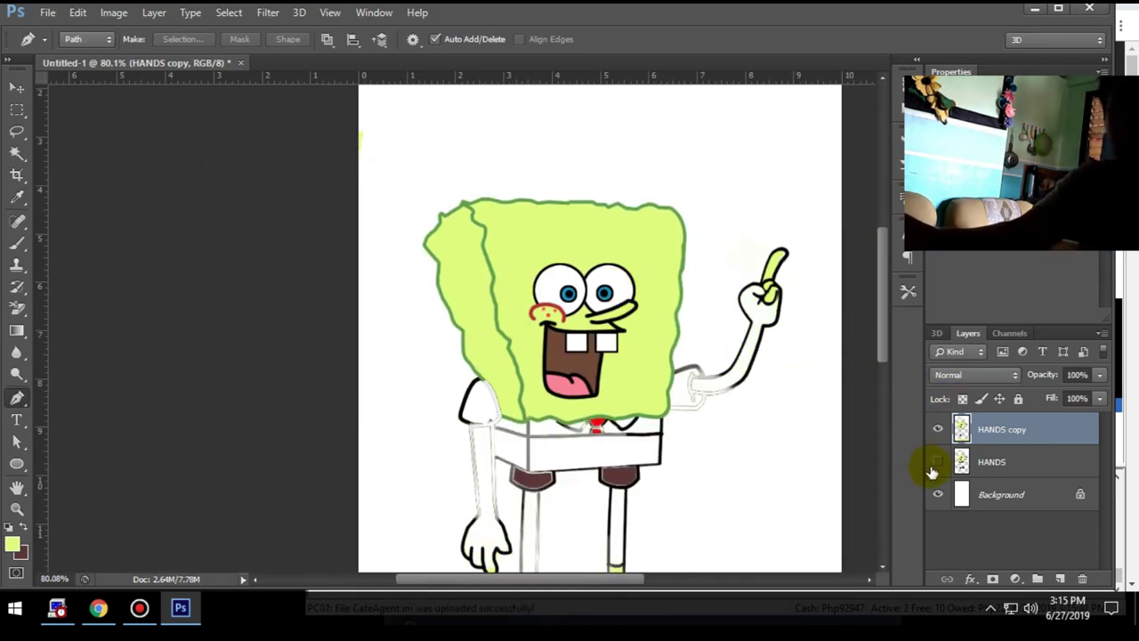
click(937, 462)
right_click(987, 461)
click(774, 429)
scroll(338, 389, down, 3)
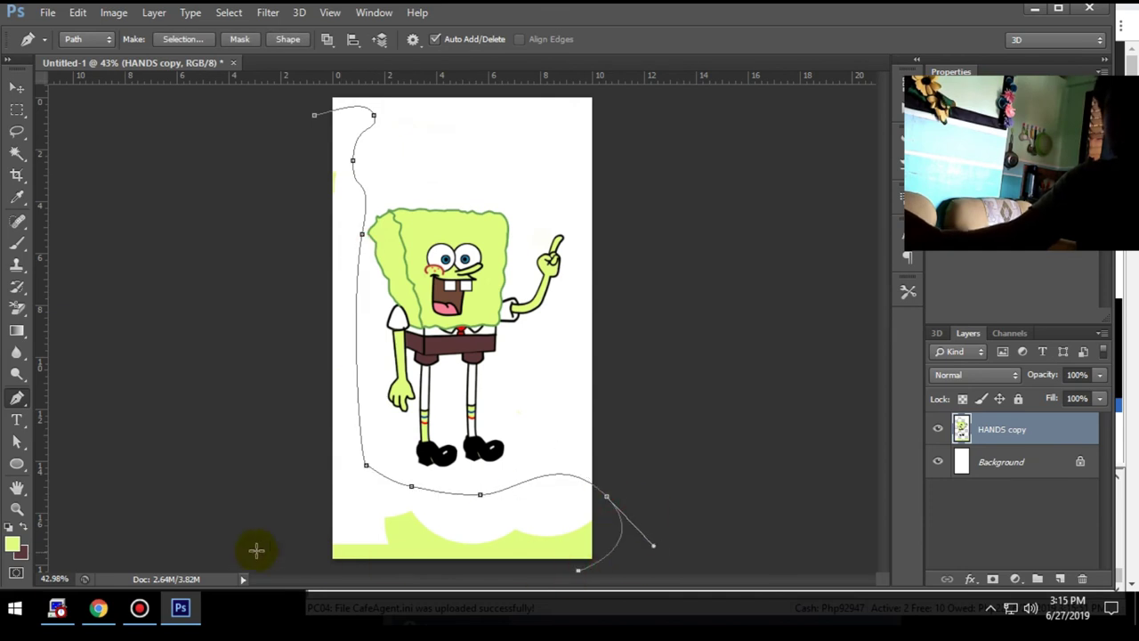
Make the path a selection, add a new layer, and stroke the path in black.
key(ctrl+Return)
scroll(597, 297, up, 3)
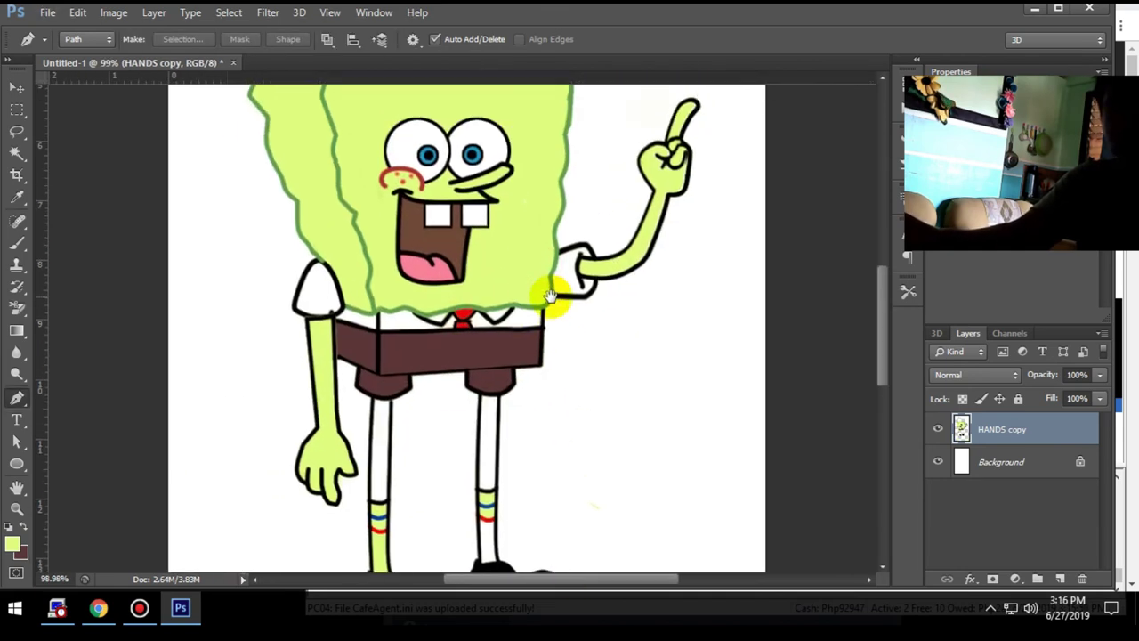
key(ctrl+j)
scroll(329, 307, up, 3)
click(12, 544)
key(Return)
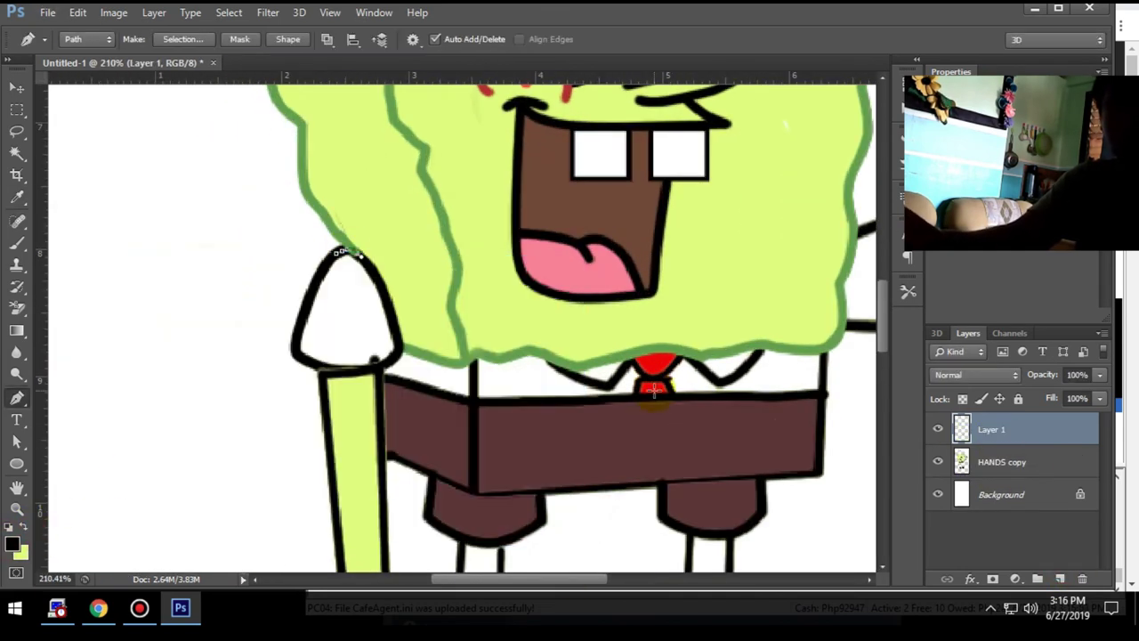
click(586, 190)
scroll(501, 293, down, 3)
Reopen the path's options with the Pen tool, then move to the Brush tool.
key(p)
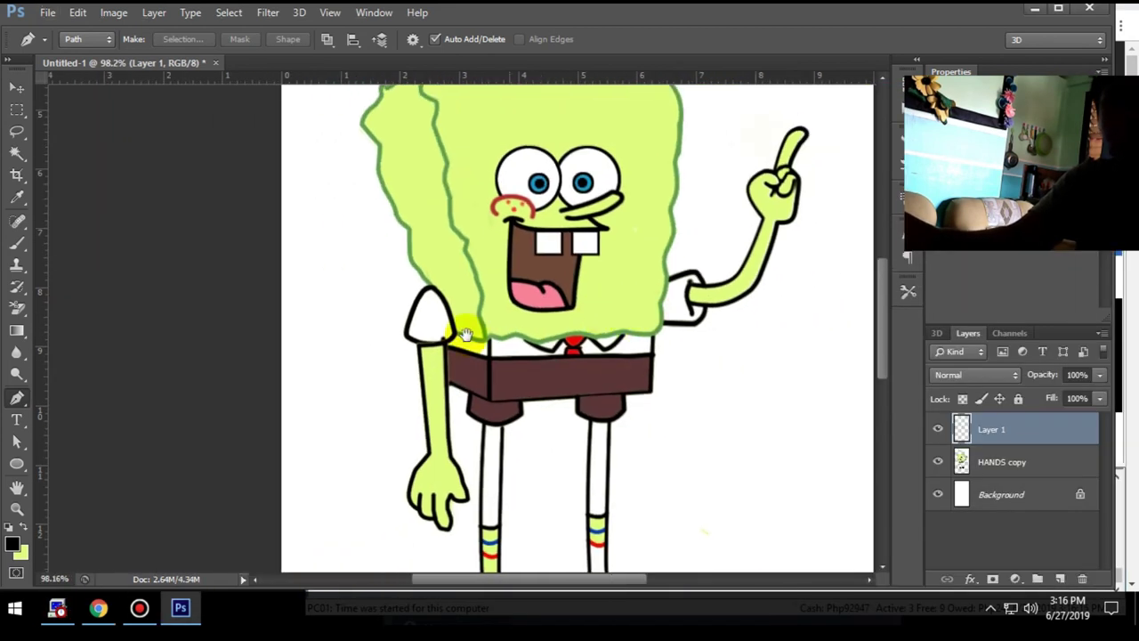
key(alt+bracketleft)
scroll(525, 378, up, 3)
click(16, 264)
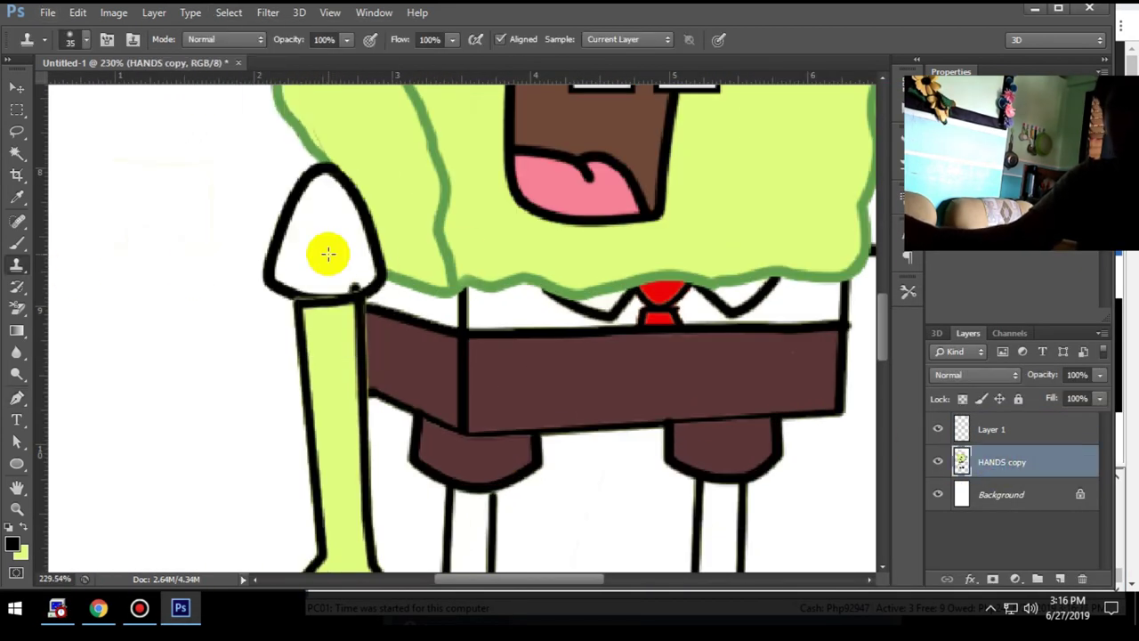
key(p)
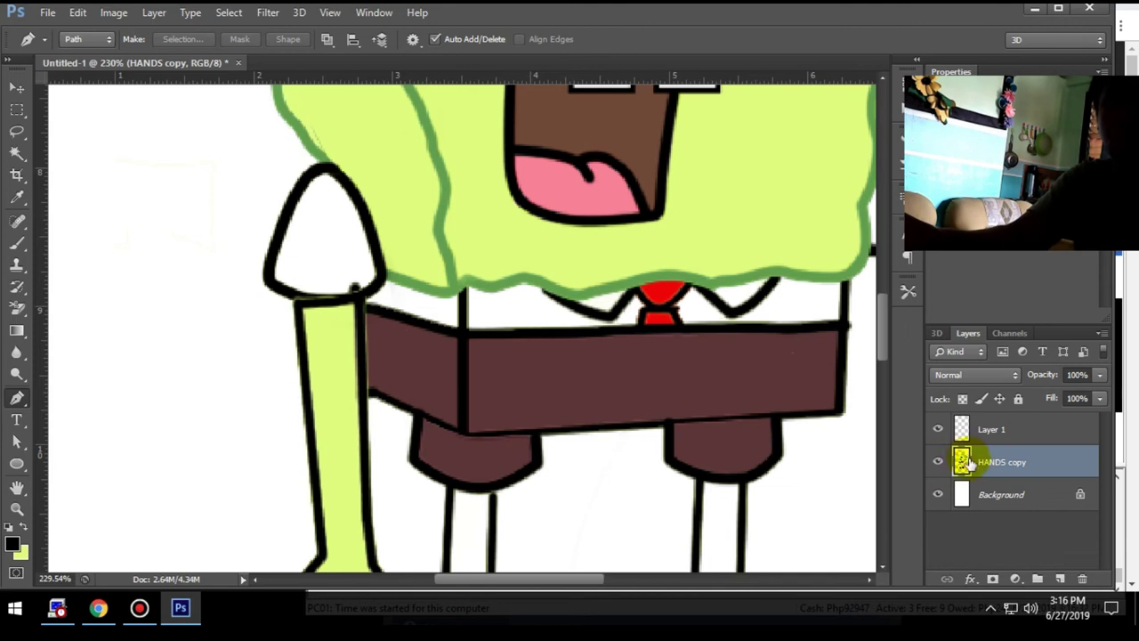
right_click(310, 265)
click(272, 305)
scroll(285, 338, up, 2)
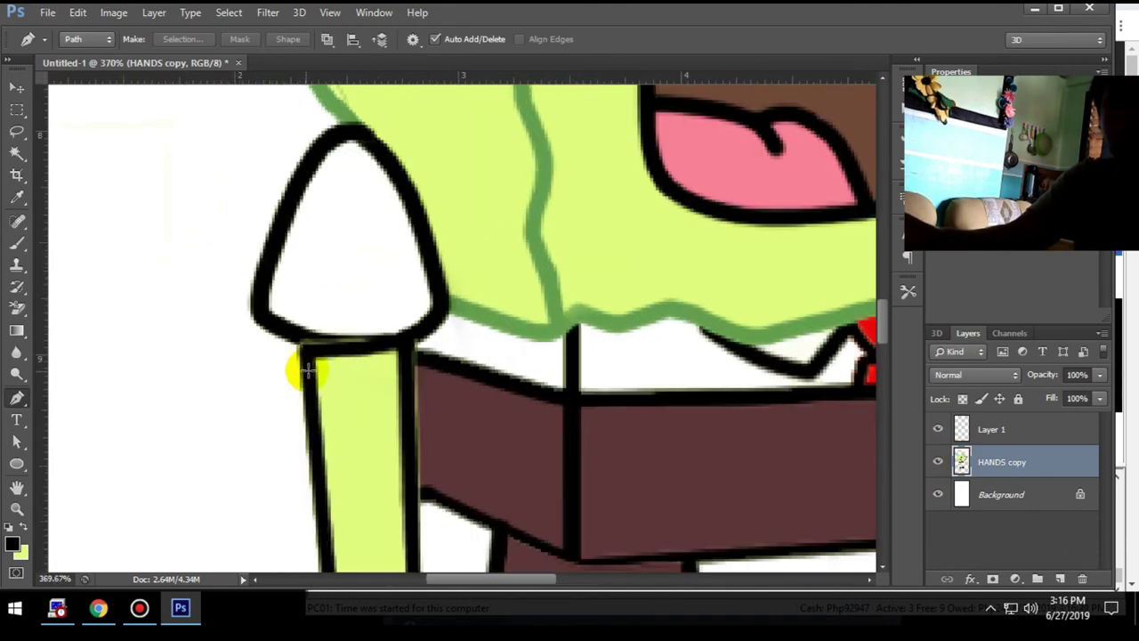
key(b)
scroll(360, 342, down, 2)
scroll(534, 294, down, 2)
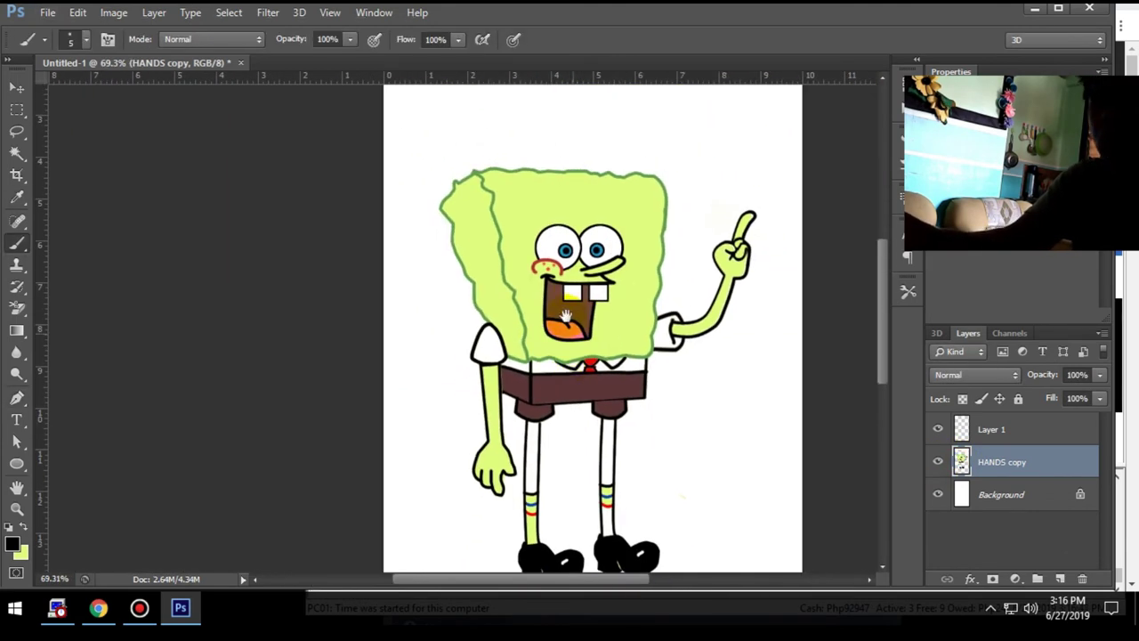
scroll(623, 226, down, 1)
Sample SpongeBob's green outline as the foreground colour and select Layer 1.
key(m)
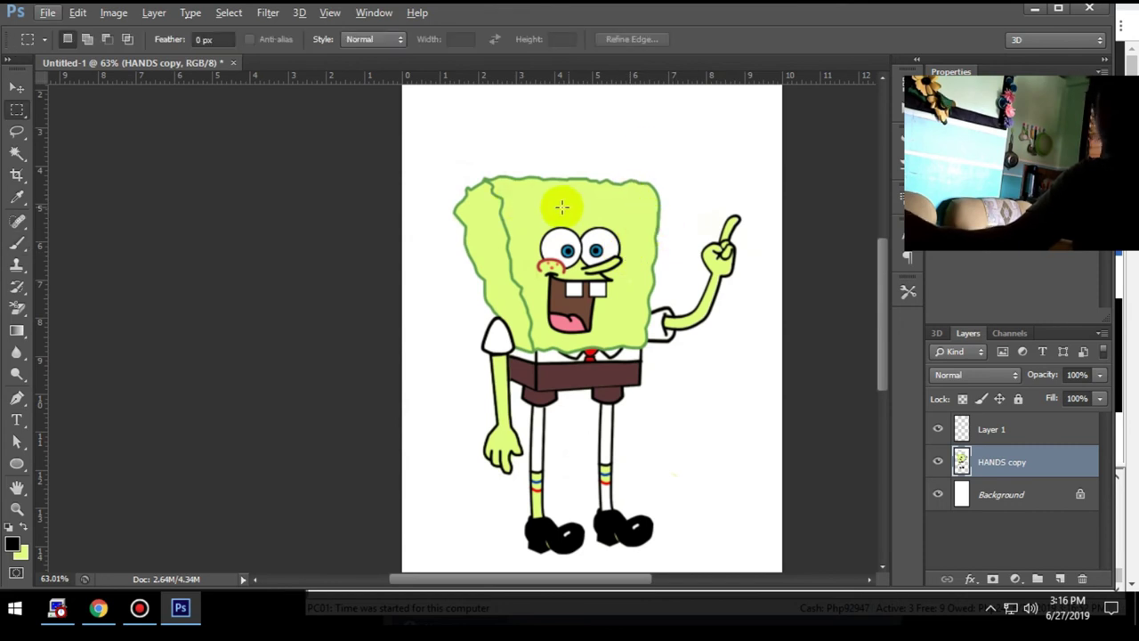
click(12, 543)
click(495, 198)
click(526, 286)
click(992, 429)
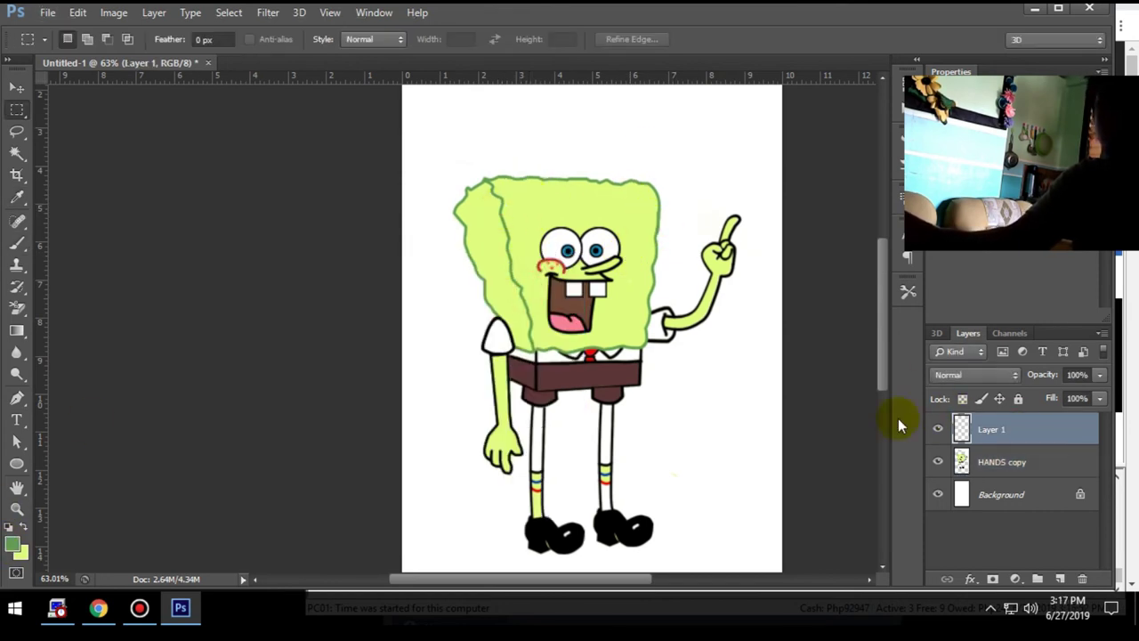
drag(1055, 467, 1043, 563)
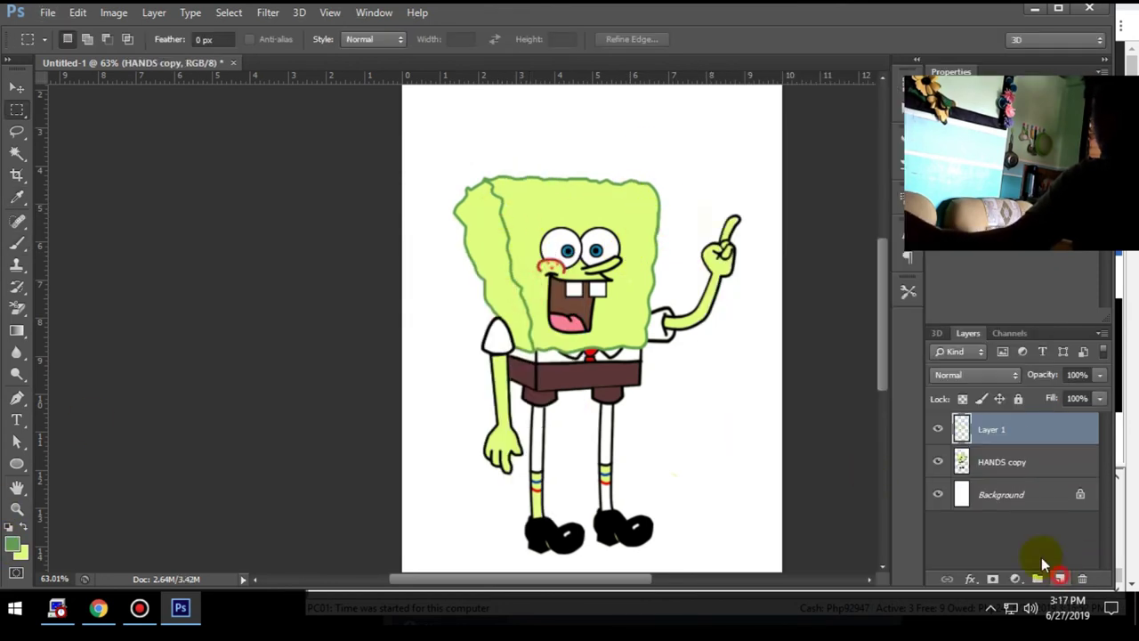
Draw oval selections on the upper head and fill them with green.
drag(531, 204, 541, 219)
right_click(541, 222)
click(605, 369)
mouse_move(571, 180)
mouse_down()
mouse_move(596, 151)
mouse_move(649, 223)
mouse_up()
right_click(592, 173)
click(636, 411)
click(849, 189)
Warp the green oval into a spot shape and place it on the head.
key(v)
key(ctrl+t)
right_click(533, 163)
click(620, 253)
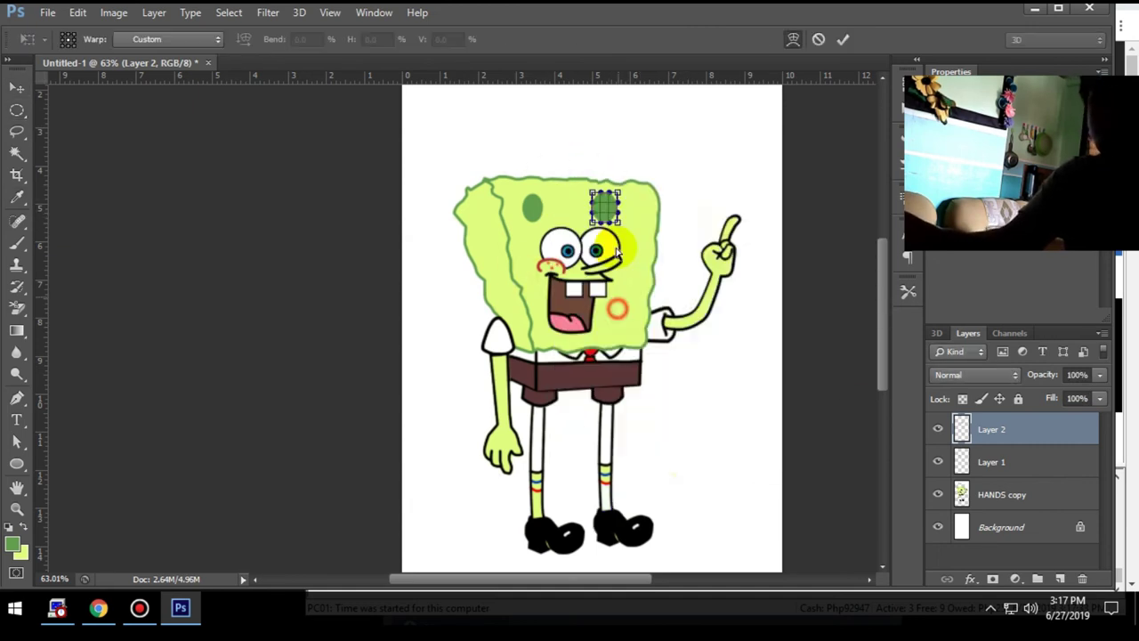
scroll(617, 216, up, 3)
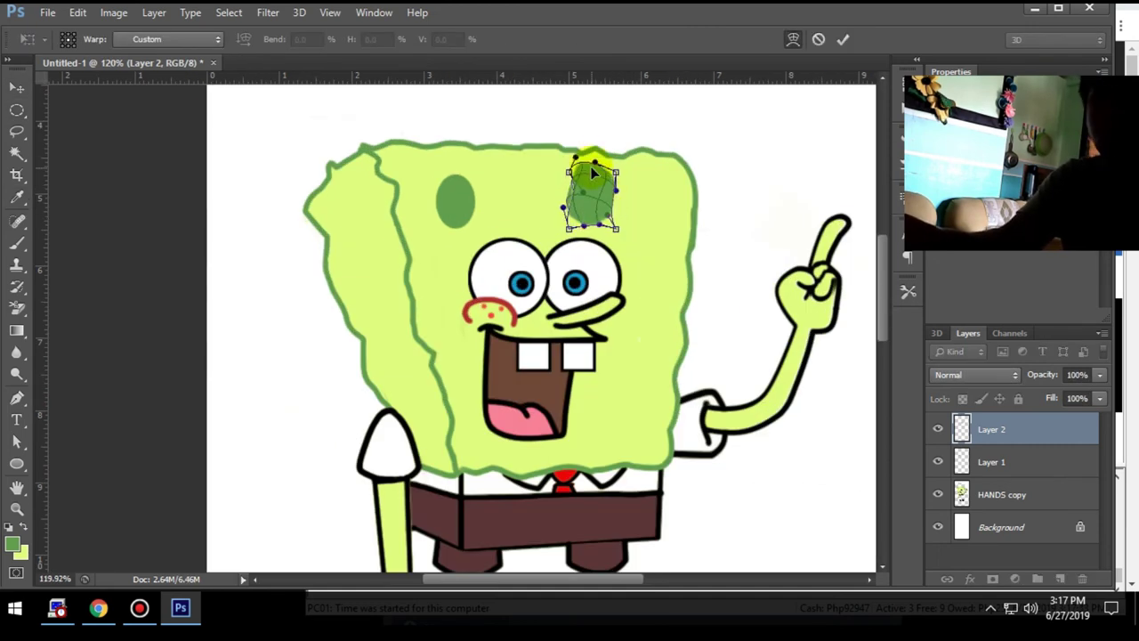
key(Return)
scroll(590, 166, down, 1)
Duplicate the Layer 2 spot several times and merge the copies into one layer.
click(945, 458)
scroll(620, 415, down, 2)
scroll(620, 415, up, 2)
click(934, 462)
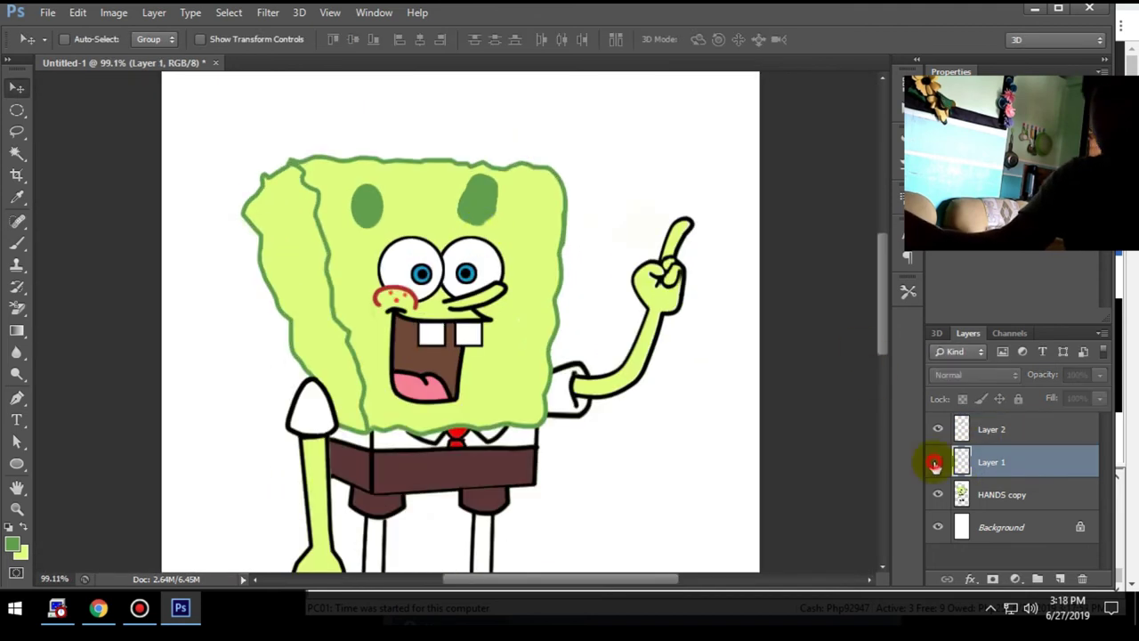
click(988, 429)
key(ctrl+j)
key(ctrl+j)
key(ctrl+j)
shift+click(1015, 553)
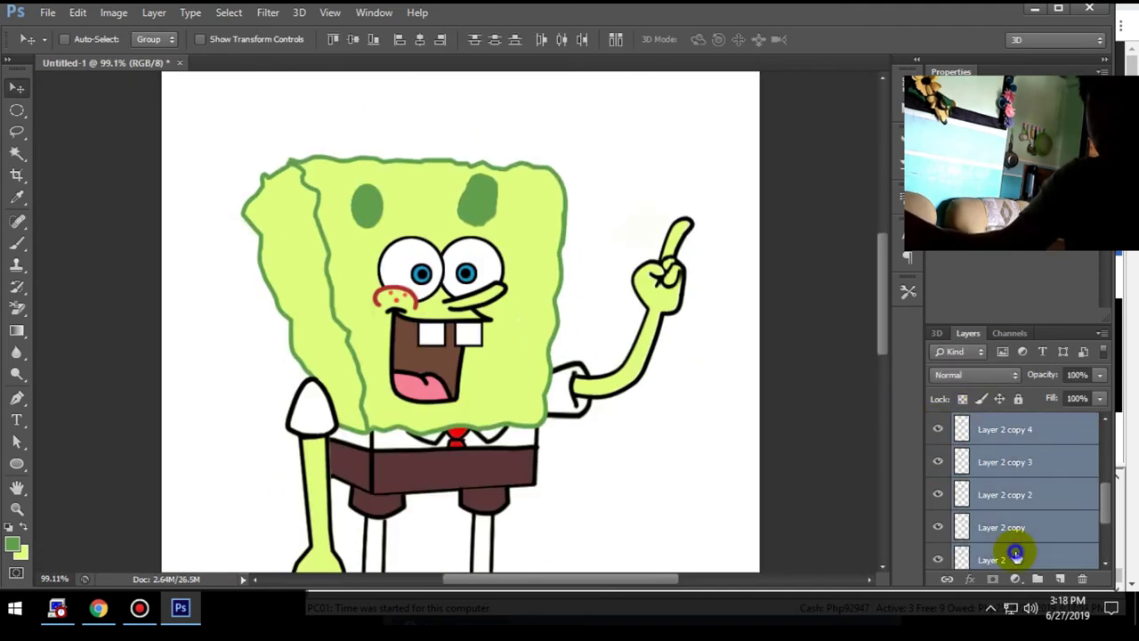
key(ctrl+e)
Soften the spot with Gaussian Blur and duplicate the blurred layer.
click(268, 13)
click(525, 297)
key(Return)
key(ctrl+j)
click(1015, 462)
Blur the spot copy again, duplicate it, and merge all spot copies into Layer 1.
click(268, 13)
click(517, 300)
key(Return)
key(ctrl+j)
key(ctrl+j)
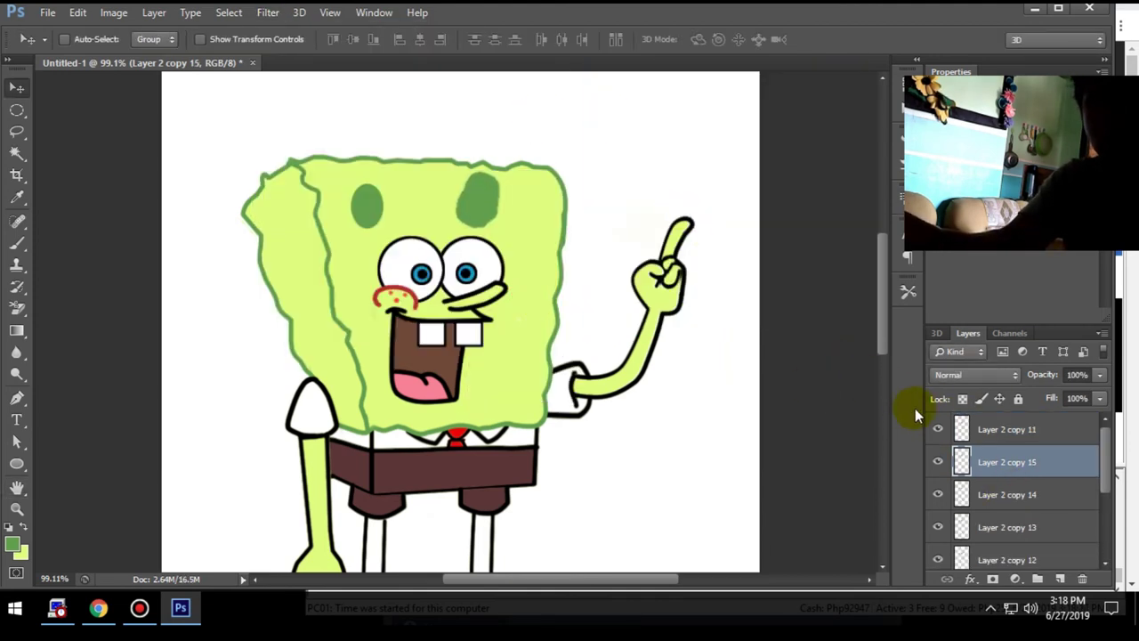
shift+click(1032, 429)
key(ctrl+e)
key(ctrl+e)
Nudge the spot left, then fill a small oval path on the right forehead dark green.
drag(377, 215, 389, 220)
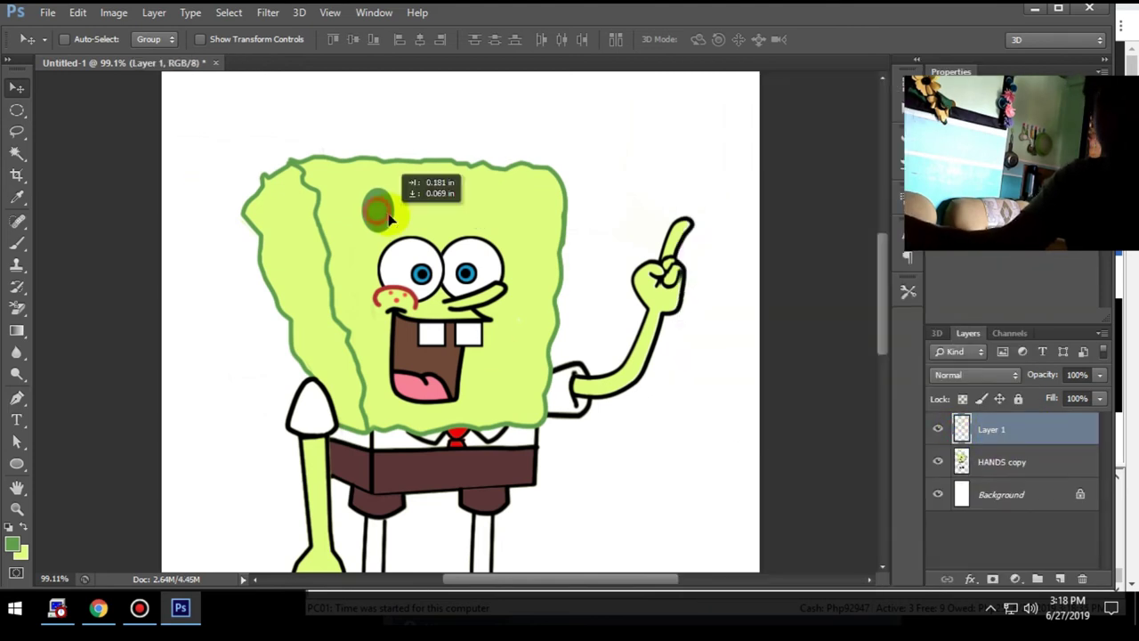
key(p)
drag(475, 186, 496, 191)
right_click(502, 202)
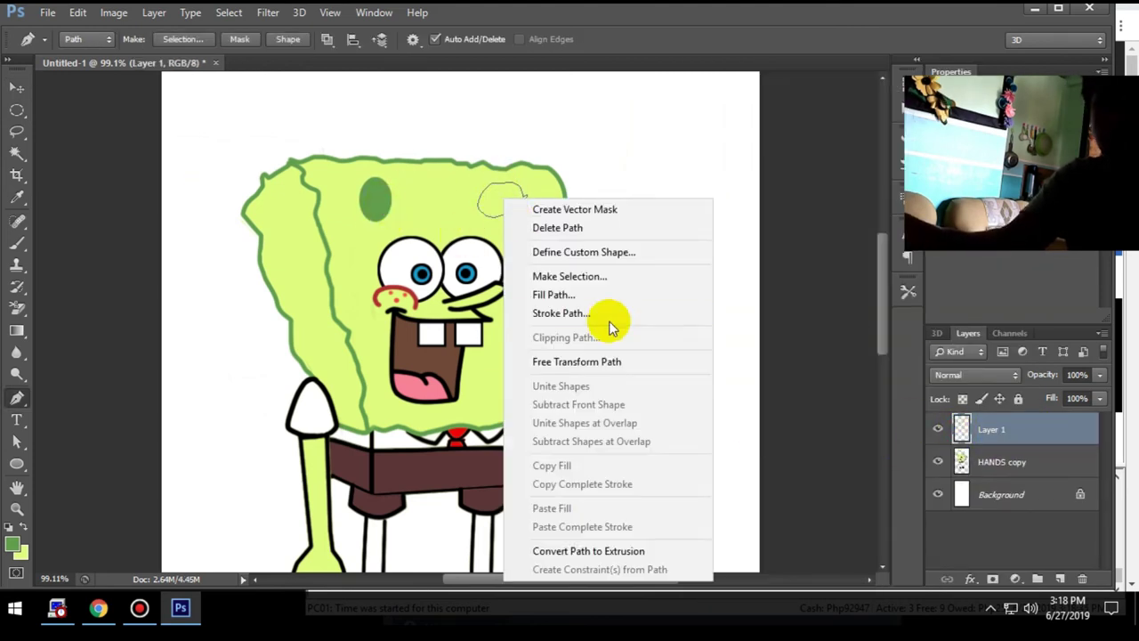
click(551, 298)
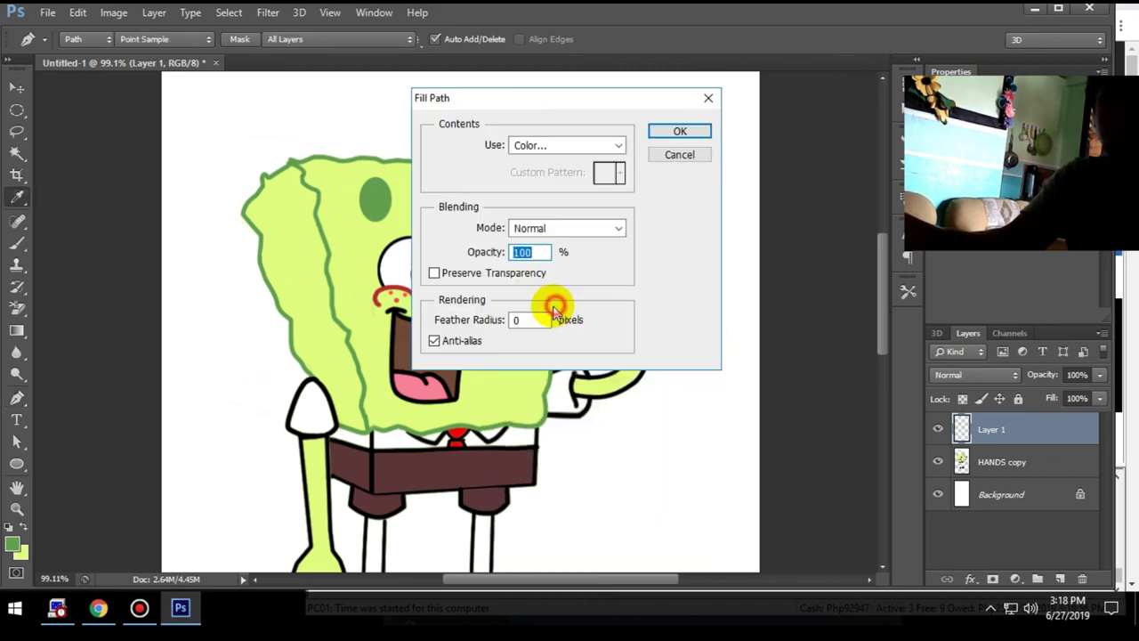
click(565, 145)
click(528, 189)
click(546, 287)
key(Return)
Select the right-forehead green spot with an ellipse and copy it to a new layer.
scroll(532, 196, up, 3)
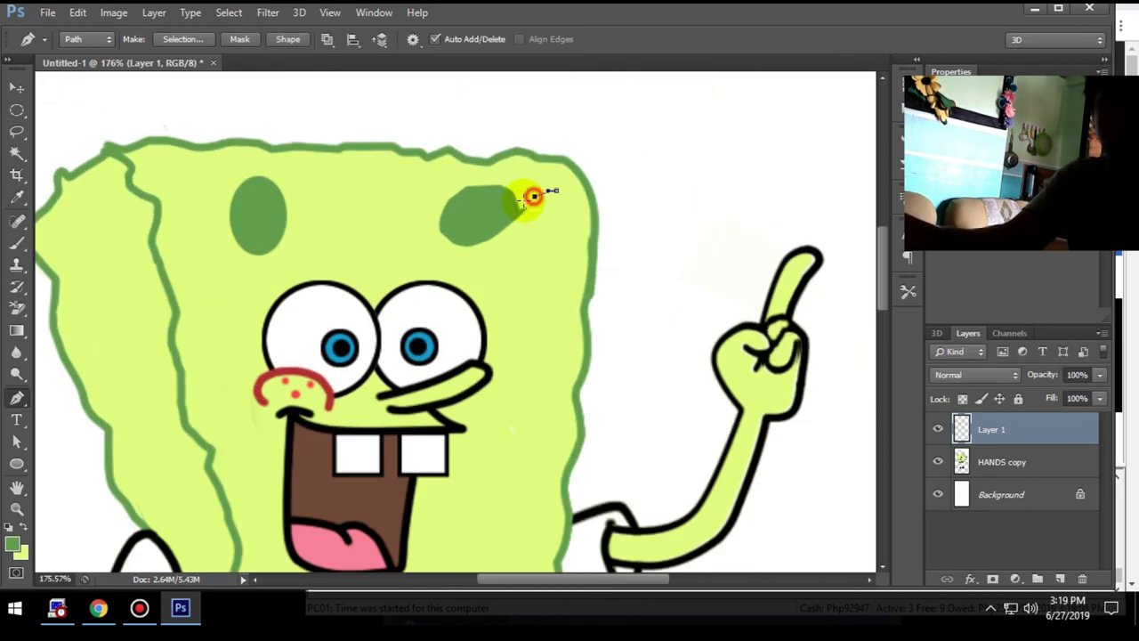
right_click(550, 206)
key(Escape)
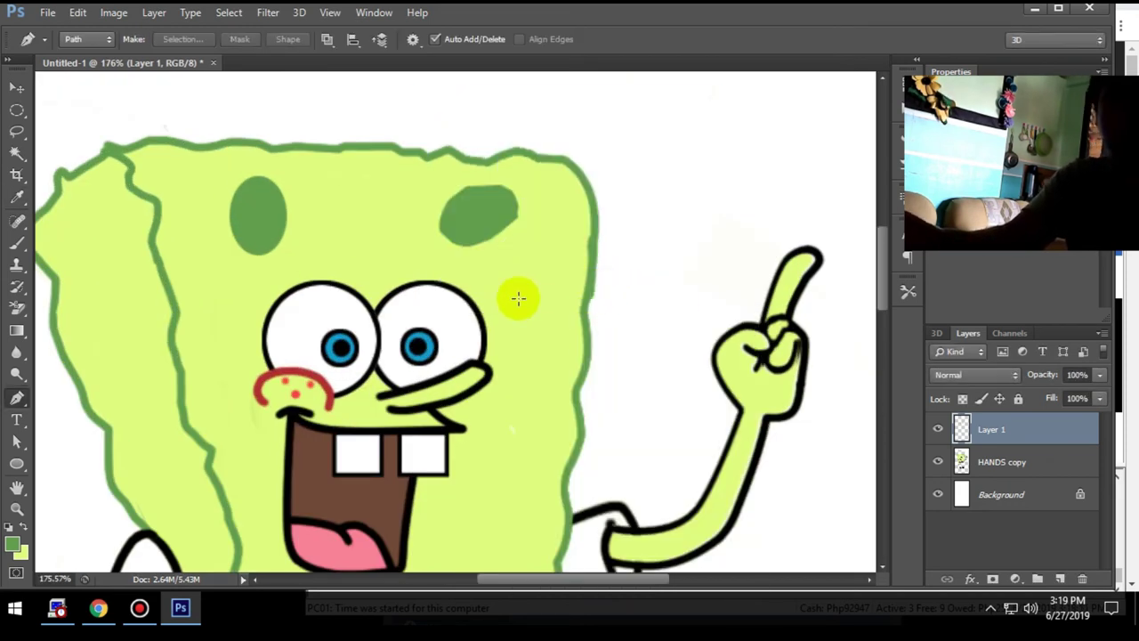
scroll(503, 254, down, 3)
key(v)
key(m)
mouse_move(503, 258)
mouse_down()
mouse_move(307, 325)
mouse_move(500, 242)
mouse_up()
key(ctrl+j)
Drag the Layer 2 spot down to the lower right of the face.
key(v)
key(m)
drag(322, 335, 389, 385)
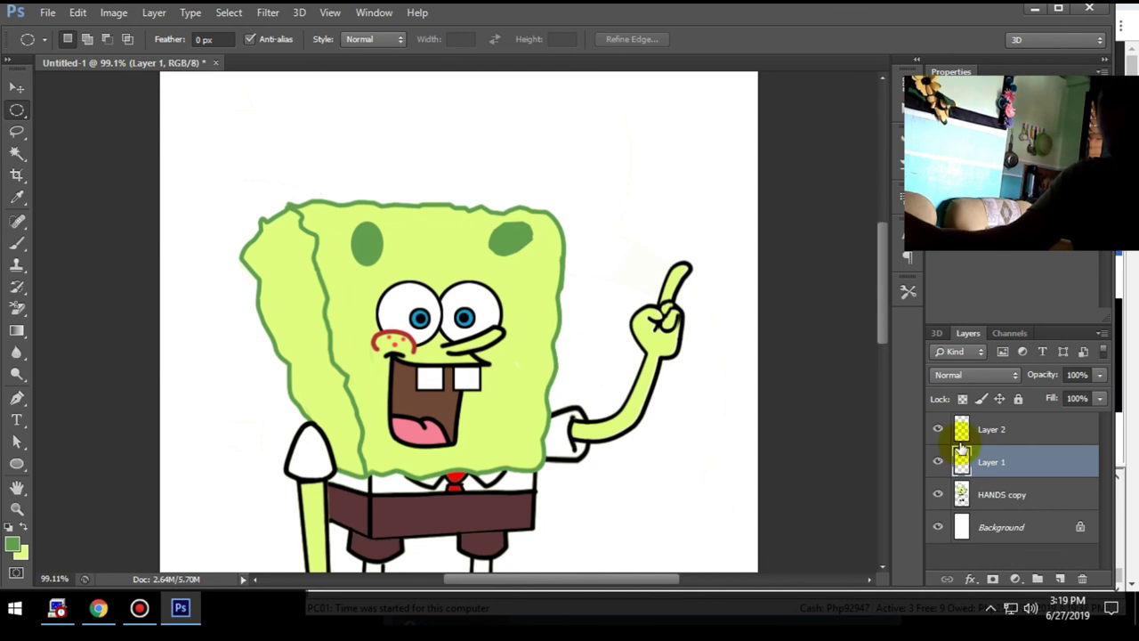
click(963, 434)
key(v)
drag(520, 248, 523, 416)
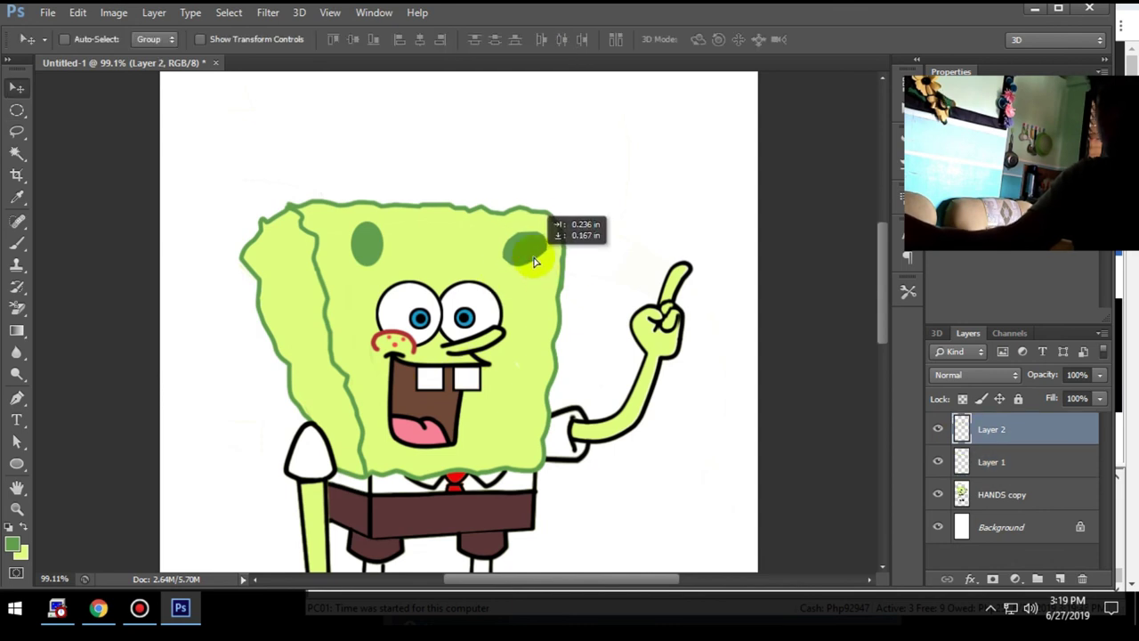
Try a thick green stroke layer style on Layer 2, then cancel it.
double_click(1076, 429)
click(642, 381)
click(632, 254)
click(797, 297)
click(514, 398)
click(538, 476)
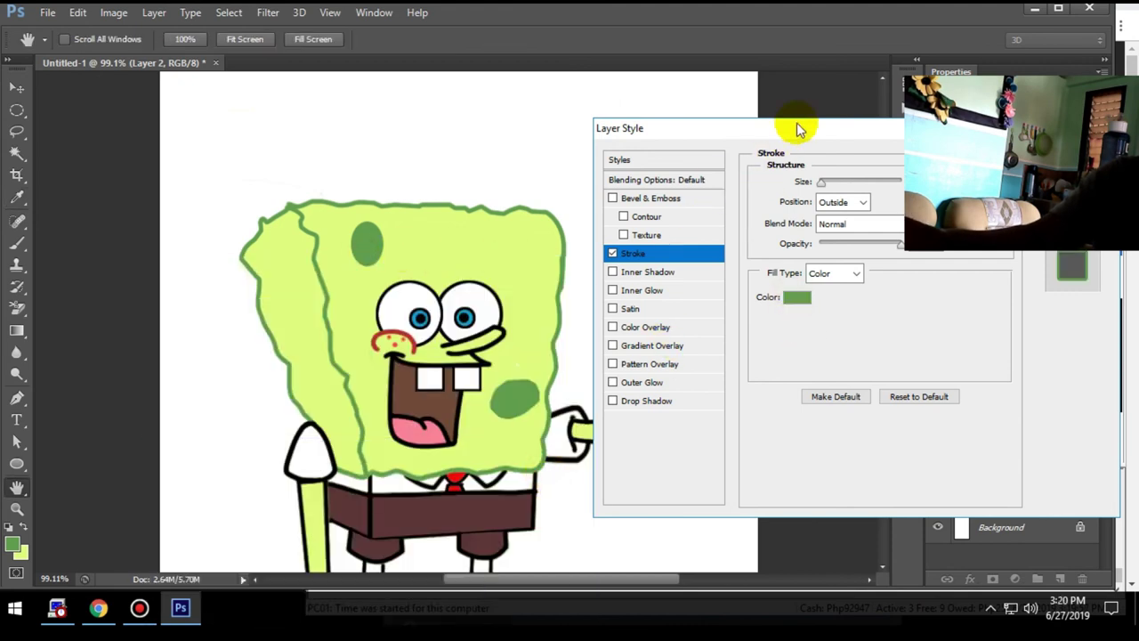
drag(796, 127, 153, 66)
click(222, 162)
click(307, 134)
drag(181, 120, 204, 120)
key(Escape)
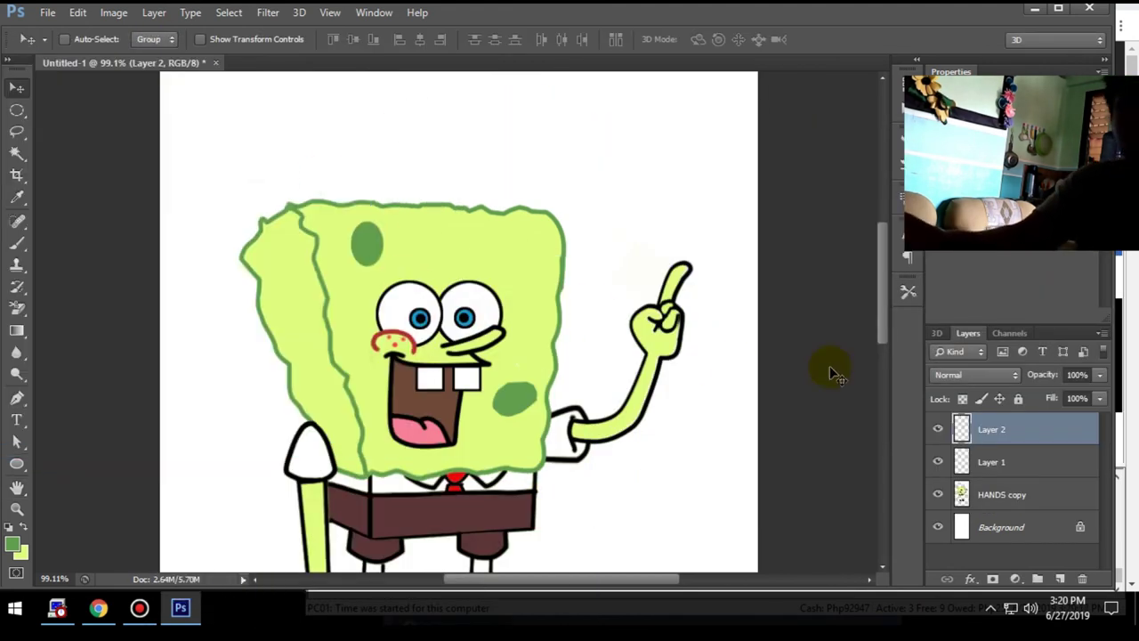
Lower Layer 2's opacity to 60% and move Layer 1's spot to the face's upper right.
key(2)
key(3)
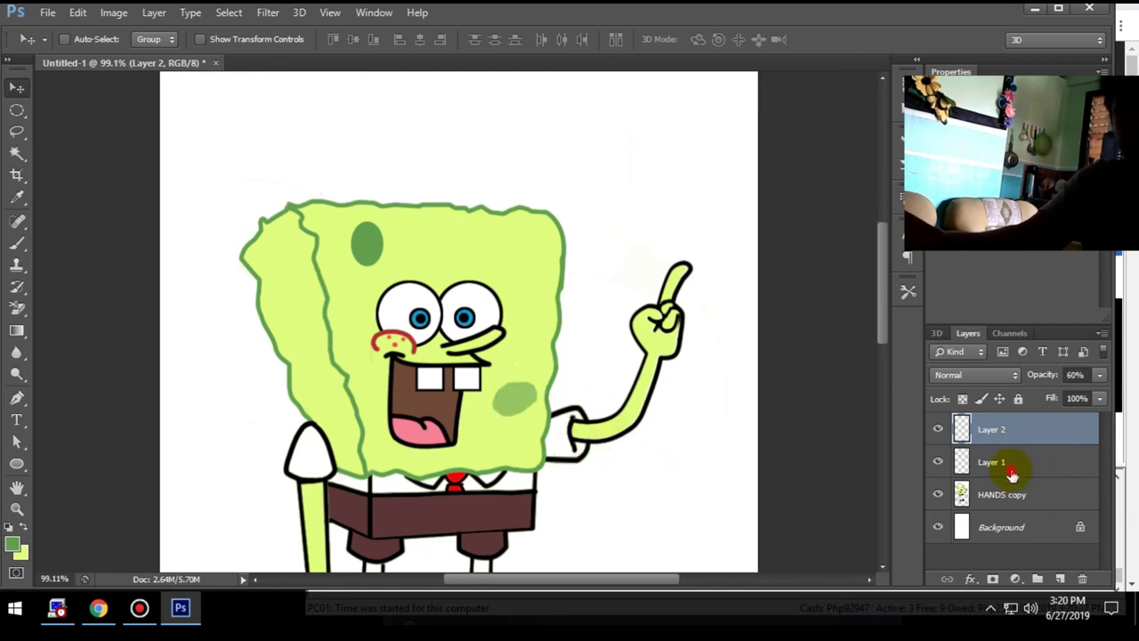
click(991, 462)
mouse_move(397, 287)
mouse_down()
mouse_move(386, 234)
mouse_move(522, 267)
mouse_move(352, 253)
mouse_move(388, 286)
mouse_up()
Transform the copied spot, then warp its shape.
key(ctrl+t)
key(Return)
key(ctrl+t)
right_click(373, 264)
click(427, 394)
key(Return)
Shrink a copied spot to about half size, then smaller still.
mouse_move(356, 248)
mouse_down()
mouse_move(358, 293)
mouse_move(357, 283)
mouse_up()
key(ctrl+t)
key(Return)
key(ctrl+t)
key(Return)
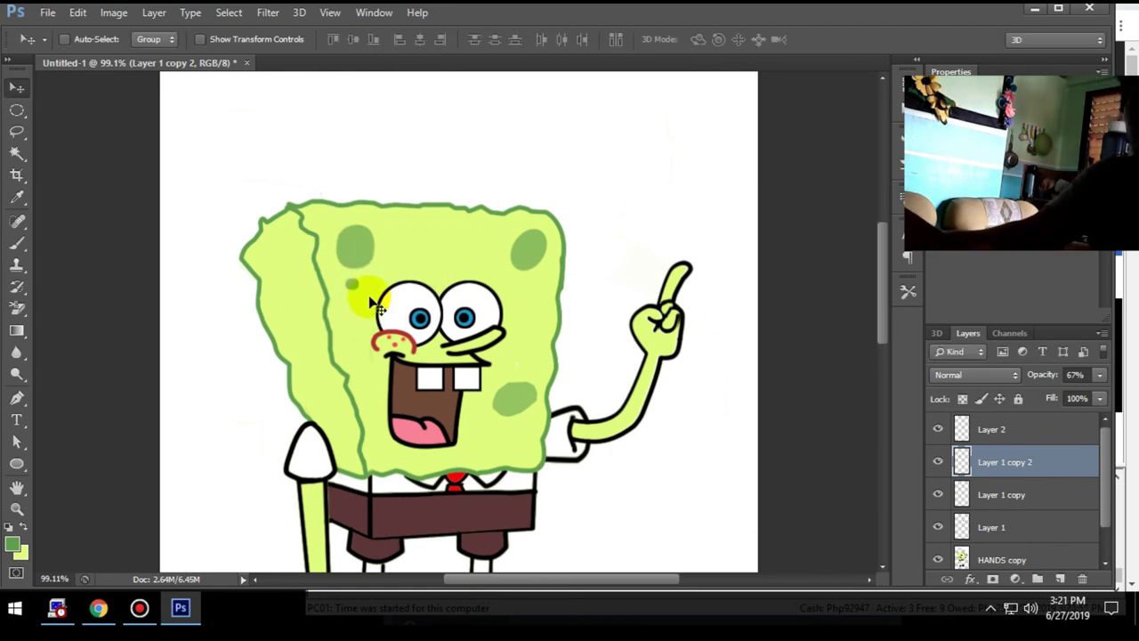
Duplicate a spot toward the lower face near the arm and rotate it about 31 degrees.
drag(589, 409, 600, 423)
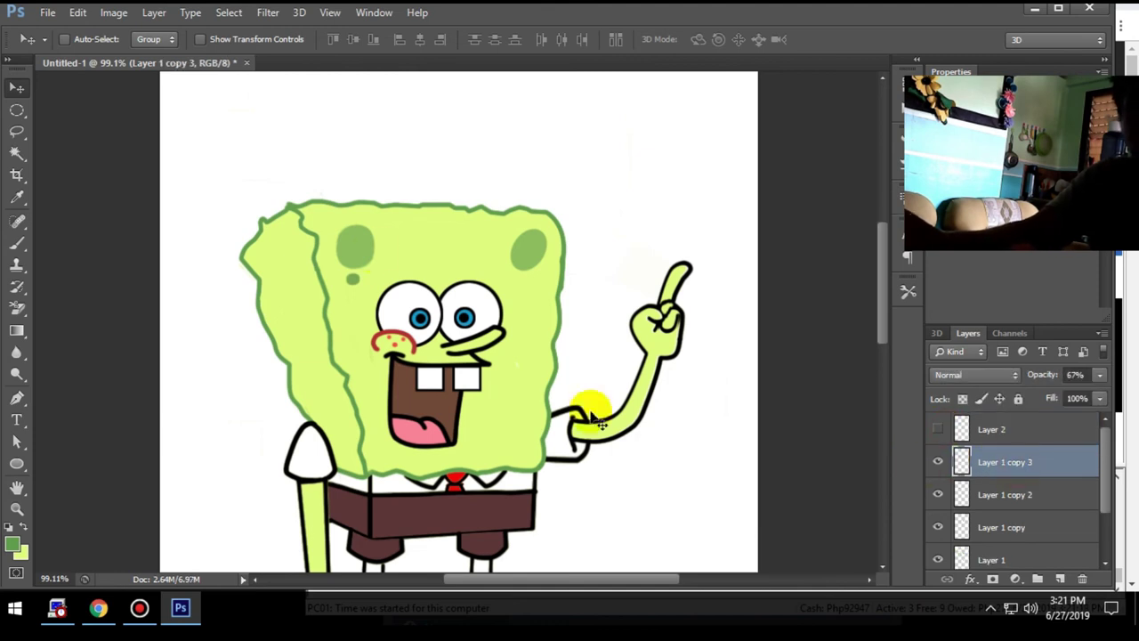
drag(1004, 462, 1004, 516)
drag(356, 249, 523, 408)
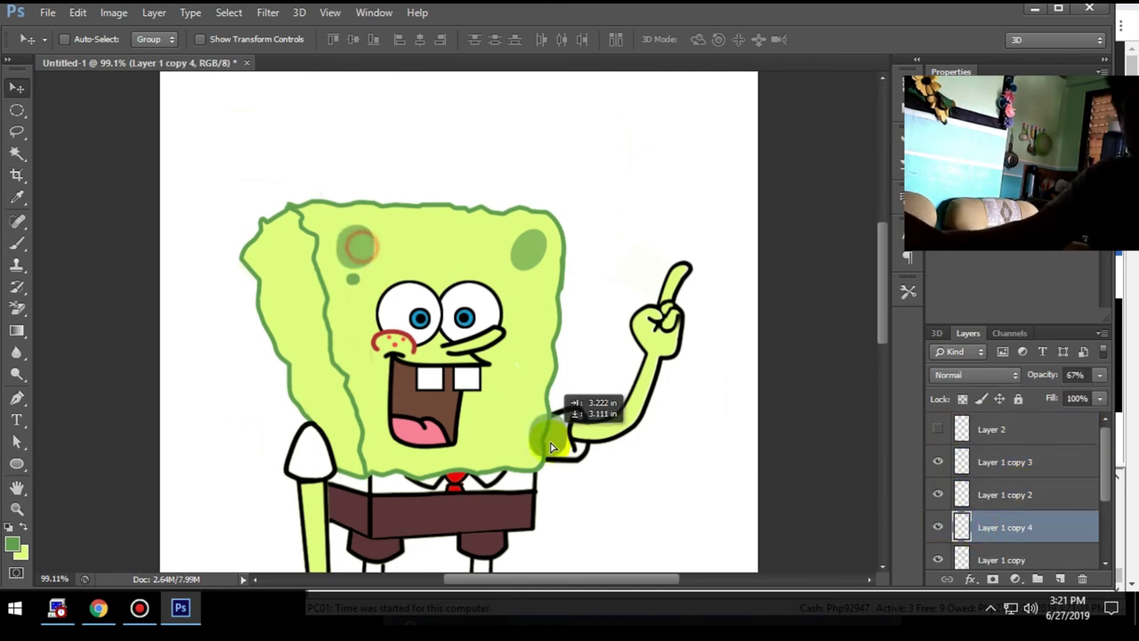
key(ctrl+t)
drag(578, 375, 531, 407)
key(Return)
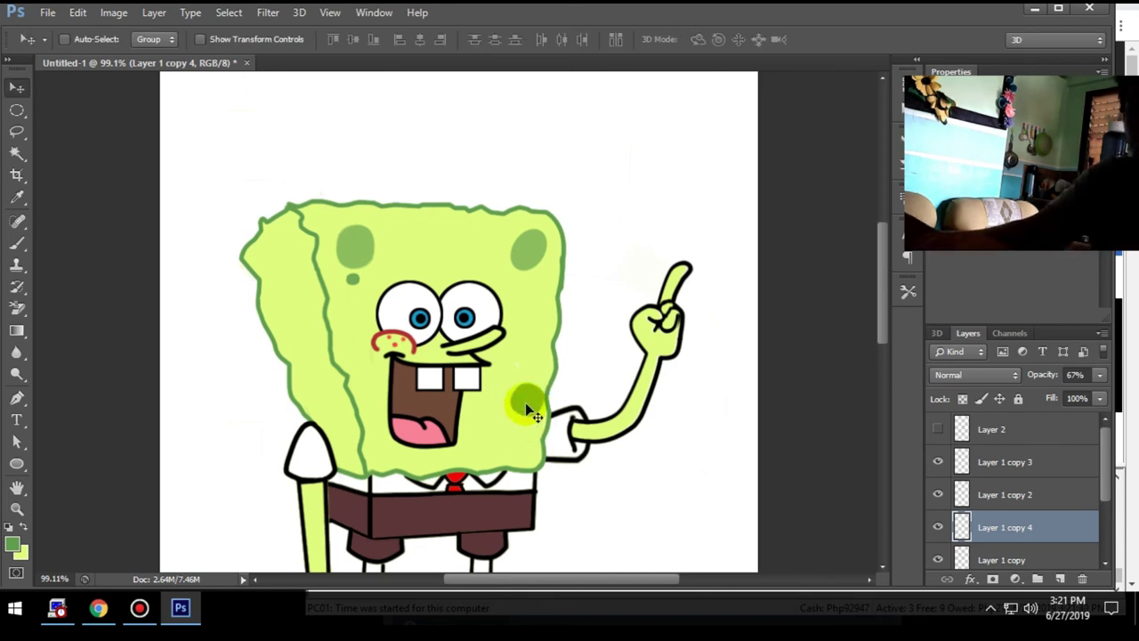
Warp the cheek spot and select another spot layer in the Layers panel.
key(ctrl+t)
right_click(512, 410)
click(565, 247)
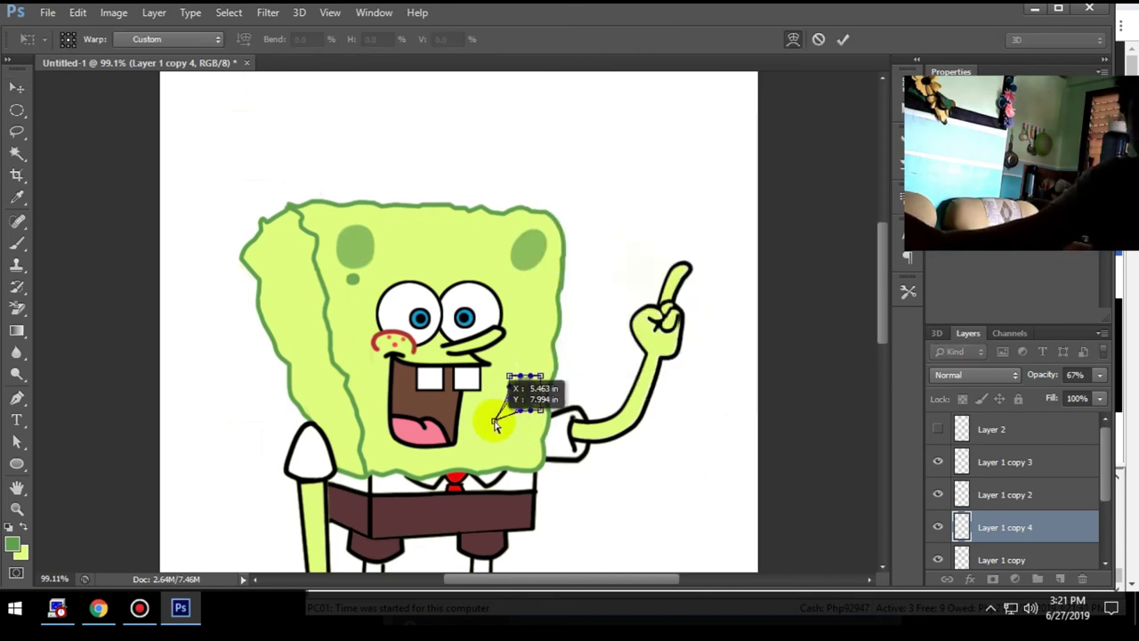
key(Return)
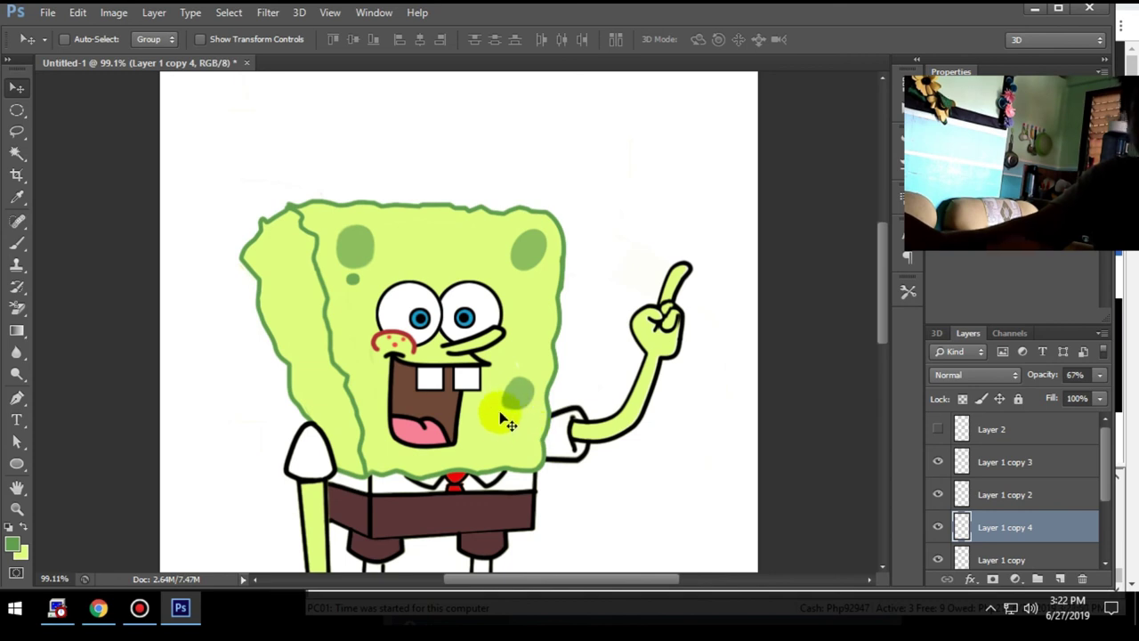
scroll(1005, 498, down, 2)
click(987, 527)
Duplicate a green spot, move it toward the lower body, and shrink it near the cheek.
key(ctrl+j)
mouse_move(556, 284)
mouse_down()
mouse_move(534, 476)
mouse_move(292, 263)
mouse_up()
key(ctrl+t)
key(Return)
Duplicate another spot and resize and reposition it on the forehead.
key(ctrl+j)
key(ctrl+t)
key(Return)
key(ctrl+t)
key(Return)
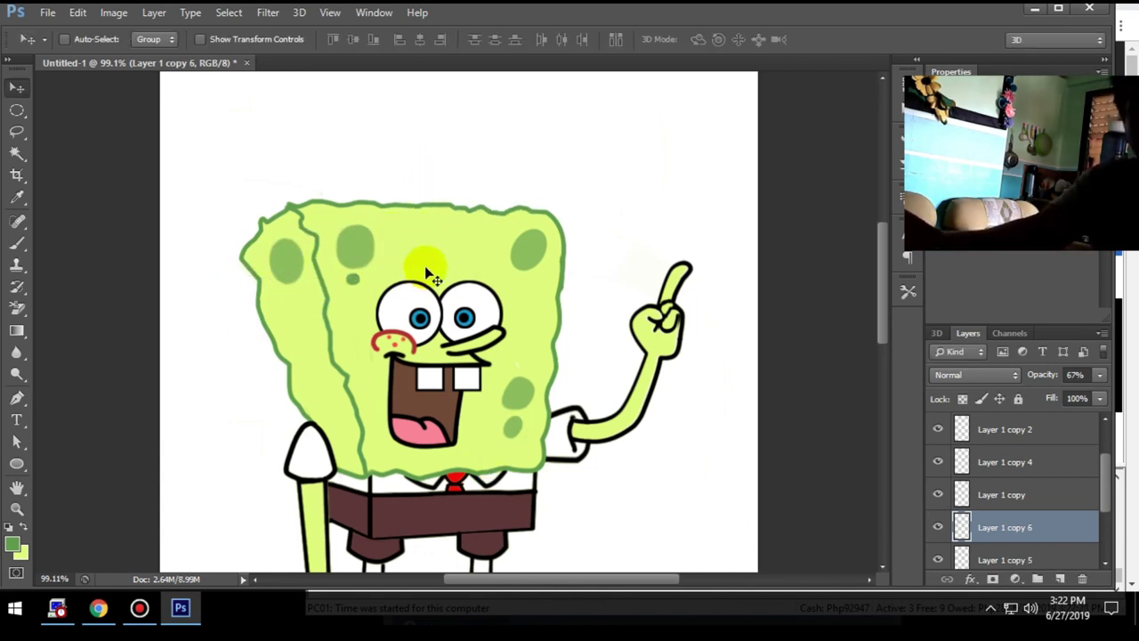
key(ctrl+t)
drag(298, 276, 292, 258)
key(Return)
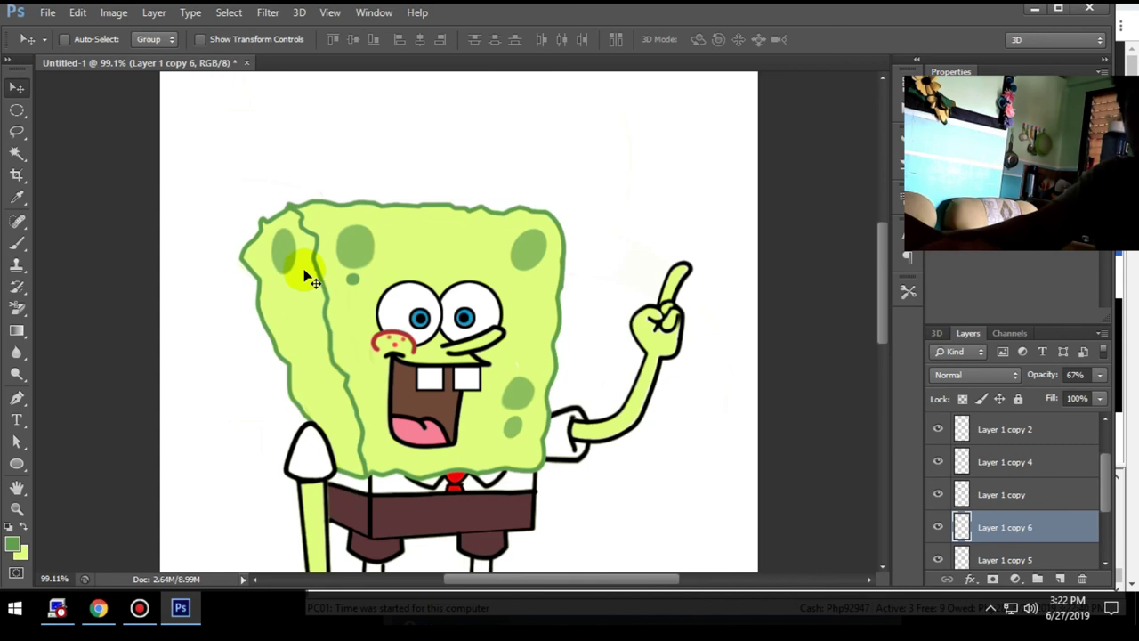
key(ctrl+k)
key(Escape)
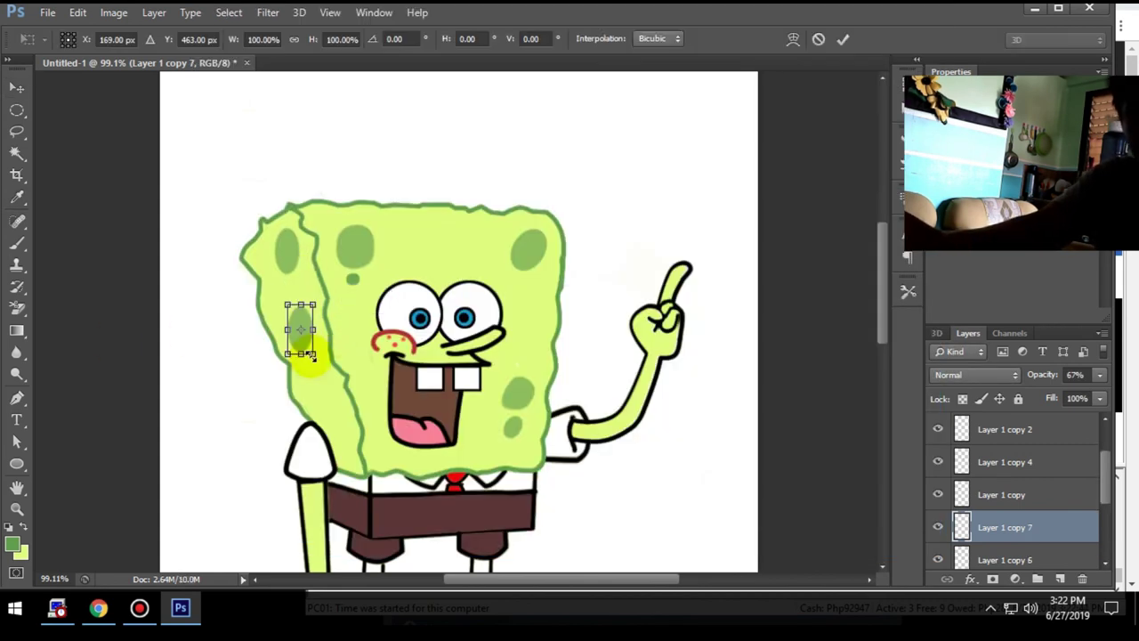
Place a copied spot on the sponge's left side and shrink it slightly.
mouse_move(311, 331)
mouse_down()
mouse_move(377, 369)
mouse_move(312, 373)
mouse_up()
key(ctrl+t)
key(Return)
key(ctrl+t)
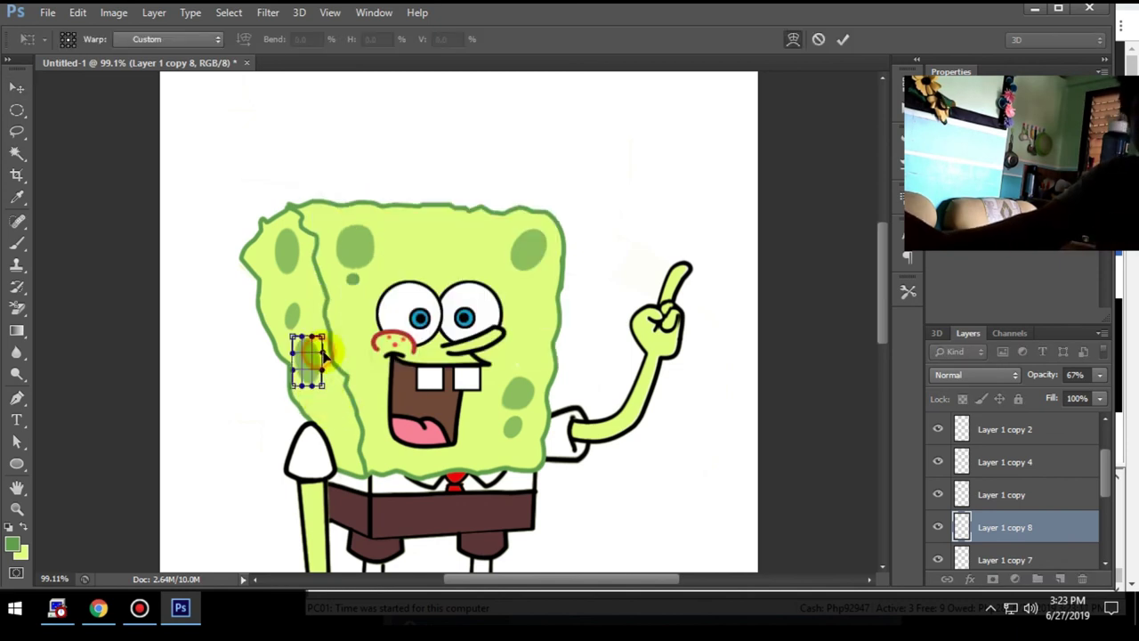
key(Return)
Duplicate a spot onto the lower left of the body and nudge it down and right.
key(ctrl+j)
drag(346, 403, 372, 469)
mouse_move(402, 434)
mouse_down()
mouse_move(407, 442)
mouse_move(372, 438)
mouse_up()
key(ctrl+j)
key(ctrl+t)
key(Return)
Resize the spot beside the mouth's lower left and warp it into shape.
key(ctrl+t)
drag(398, 469, 418, 475)
key(Escape)
key(ctrl+t)
right_click(409, 436)
click(436, 278)
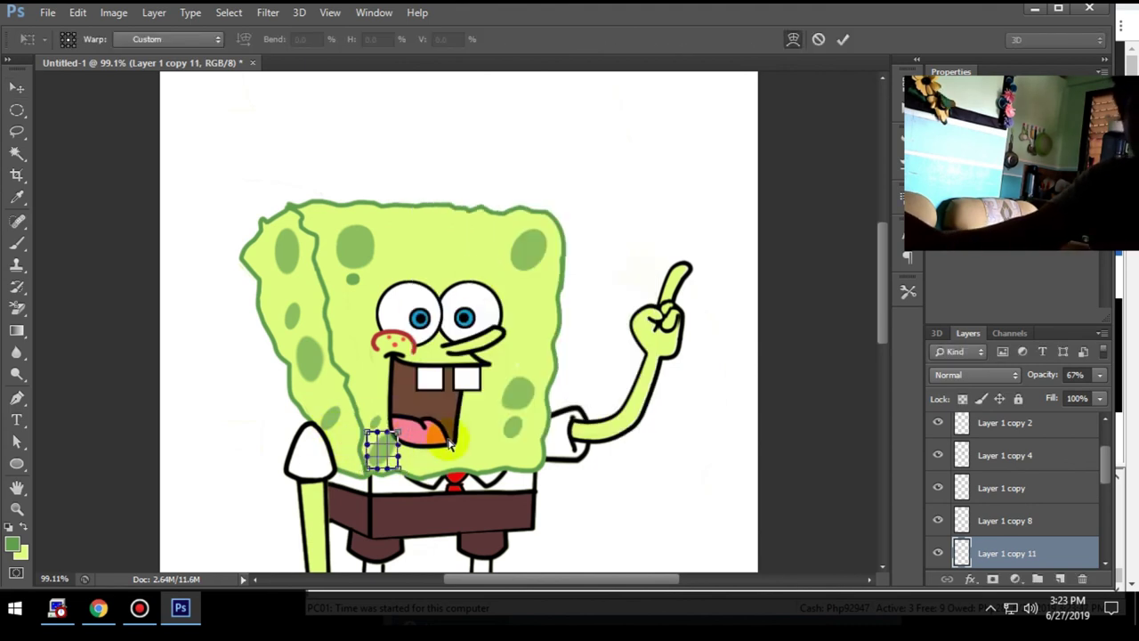
key(Return)
key(ctrl+t)
key(Return)
Undo a trial move of the mouth spot and warp it again into its final shape.
drag(380, 455, 503, 458)
key(ctrl+z)
key(ctrl+t)
right_click(383, 458)
click(434, 280)
key(Return)
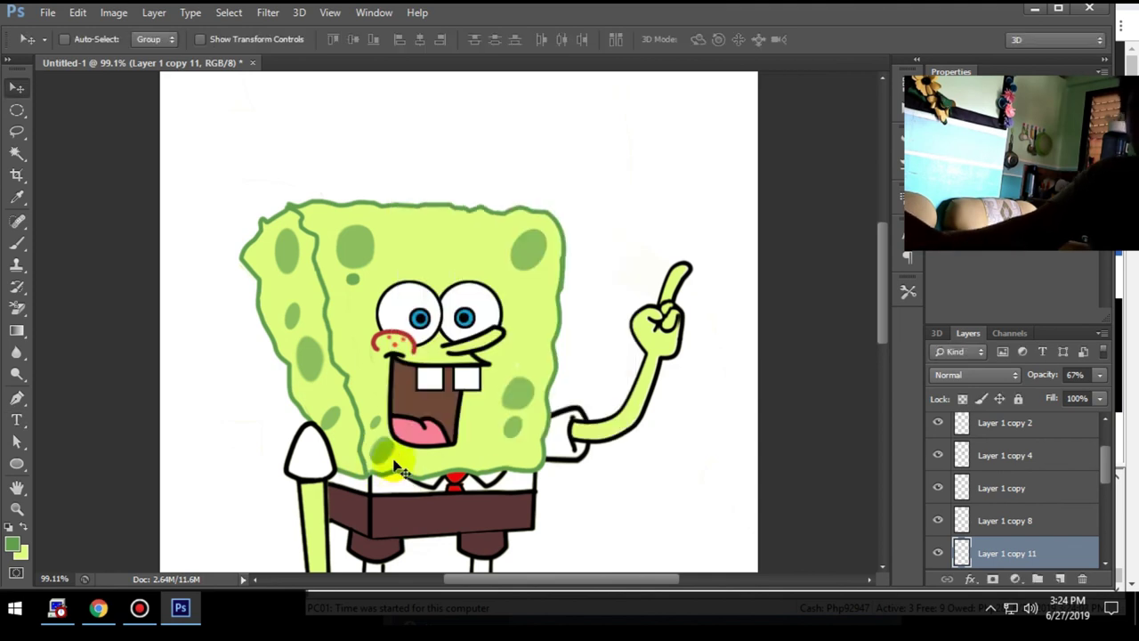
key(ctrl+t)
key(Return)
Add a new empty layer and sample the nose's red as the foreground colour.
scroll(1024, 445, up, 3)
click(991, 428)
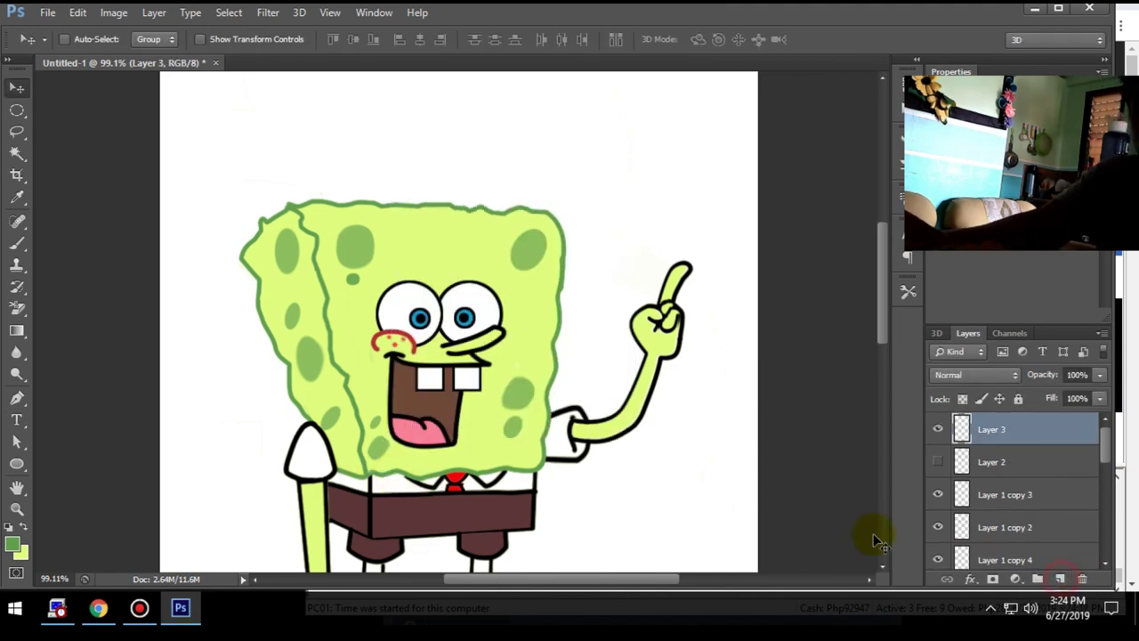
key(b)
key(i)
click(13, 544)
click(381, 332)
click(538, 476)
Draw the smile line as a red-stroked pen path and fade that layer to 30%.
key(b)
key(p)
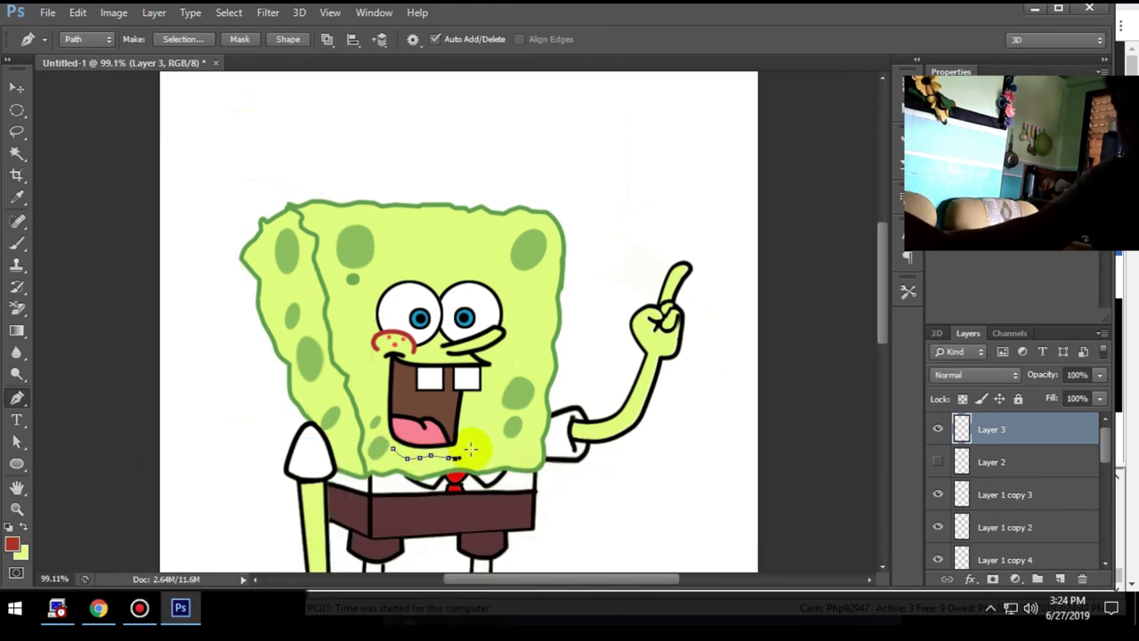
right_click(467, 452)
click(547, 184)
key(Return)
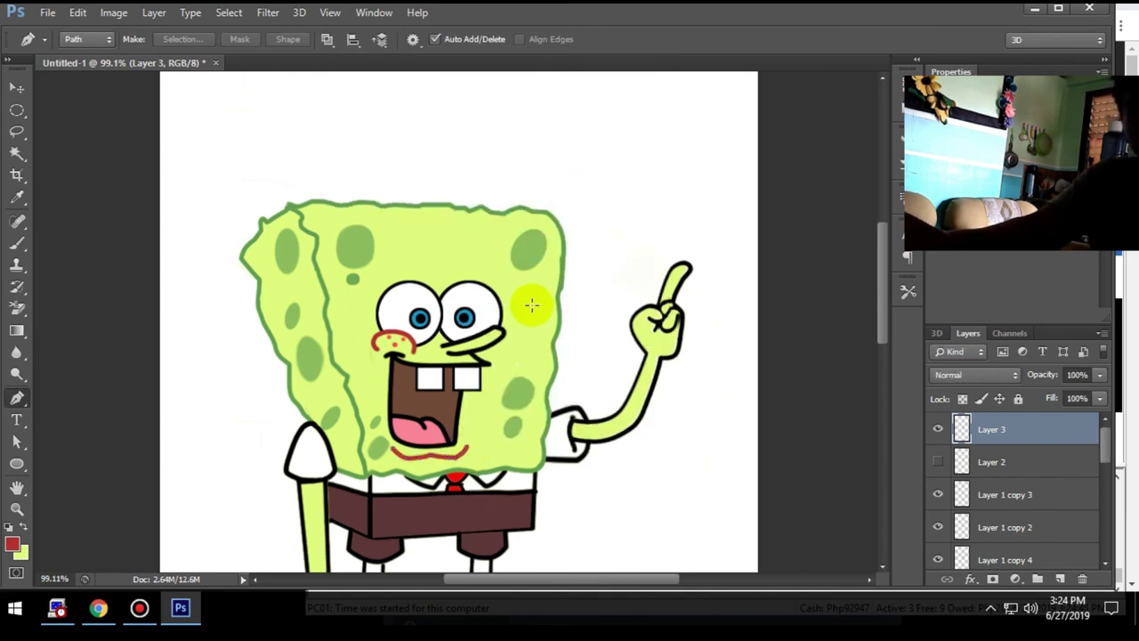
key(3)
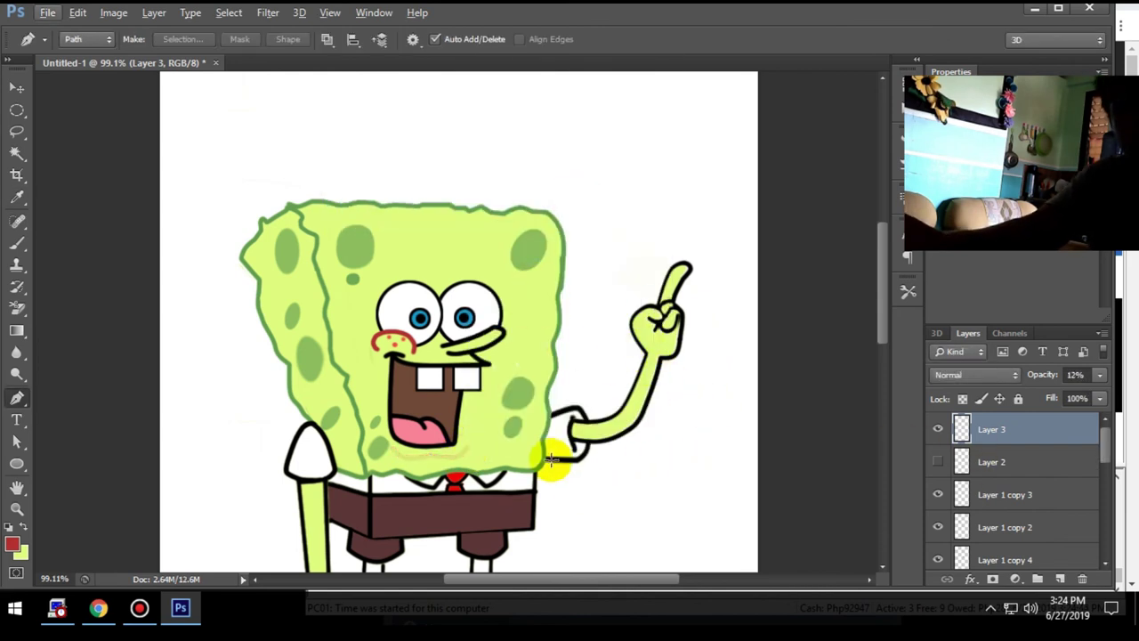
scroll(550, 445, down, 3)
Stroke another path, then draw the eyelash paths on a new layer and stroke them red.
right_click(405, 425)
click(487, 145)
key(Return)
key(ctrl+shift+alt+n)
scroll(685, 373, up, 3)
key(b)
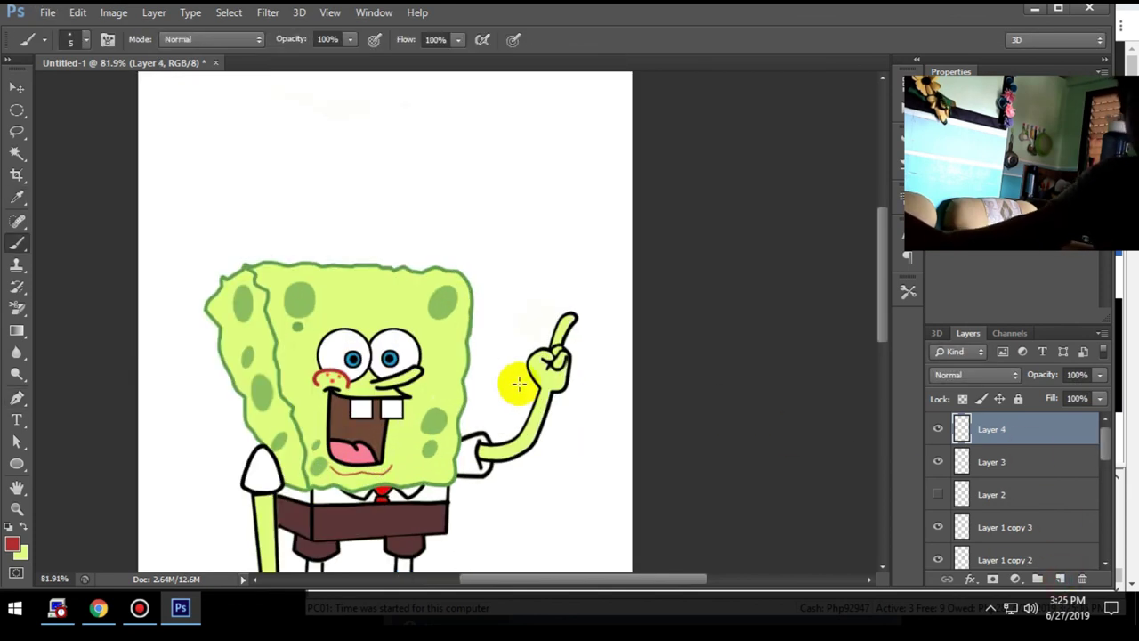
key(p)
scroll(320, 329, up, 3)
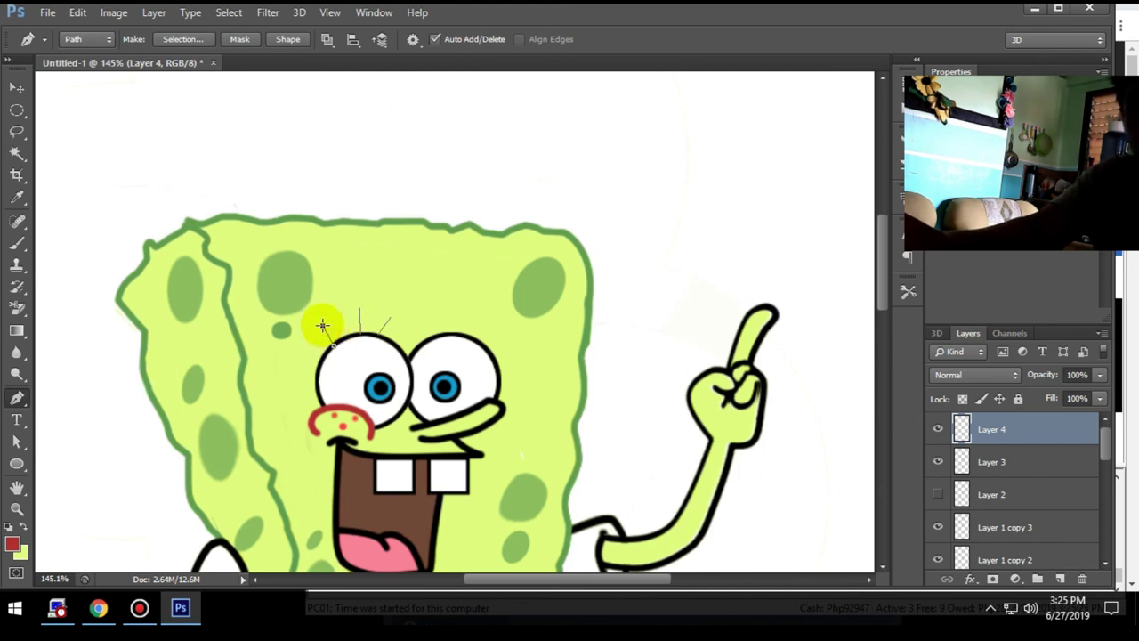
right_click(476, 350)
click(572, 323)
key(Return)
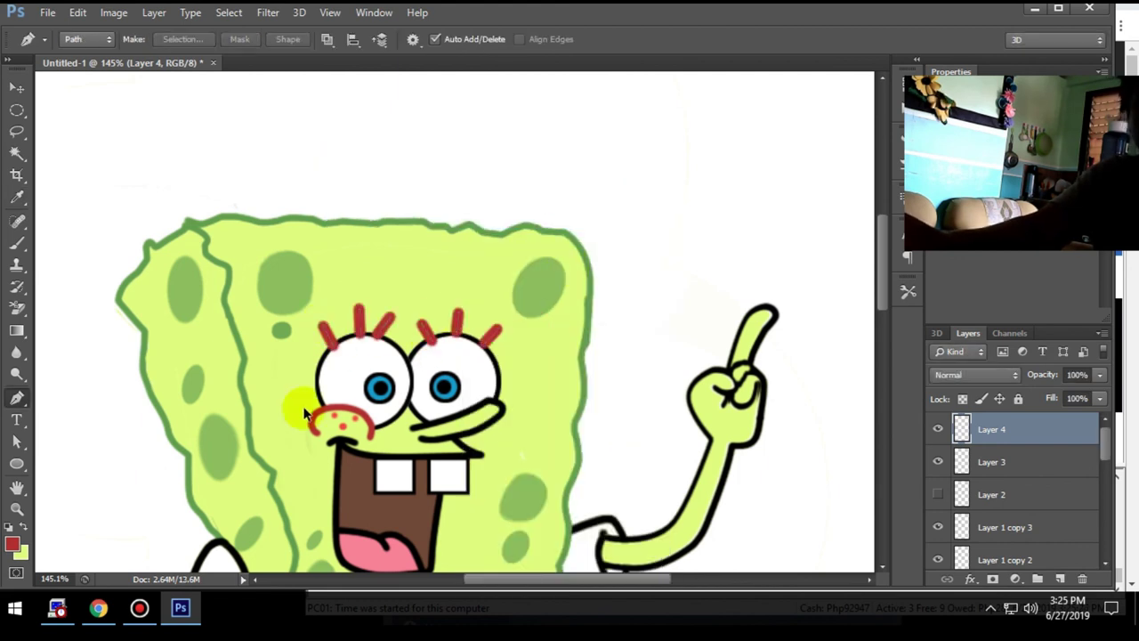
Switch the foreground colour to black and restroke the eyelashes in black.
click(11, 543)
click(388, 439)
click(556, 217)
right_click(483, 210)
click(542, 320)
key(Return)
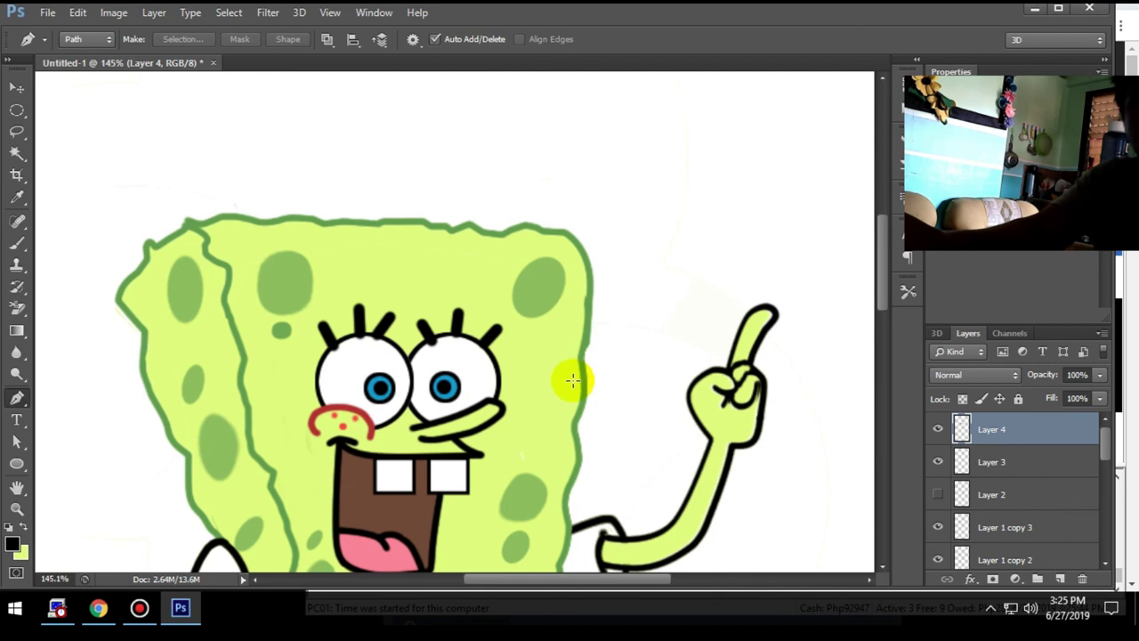
scroll(420, 367, up, 3)
Sketch a four-point path near the eye, cancel it, and zoom out to the layer merge menu.
click(441, 346)
click(427, 405)
click(231, 416)
click(254, 352)
right_click(394, 356)
key(Escape)
scroll(477, 330, down, 2)
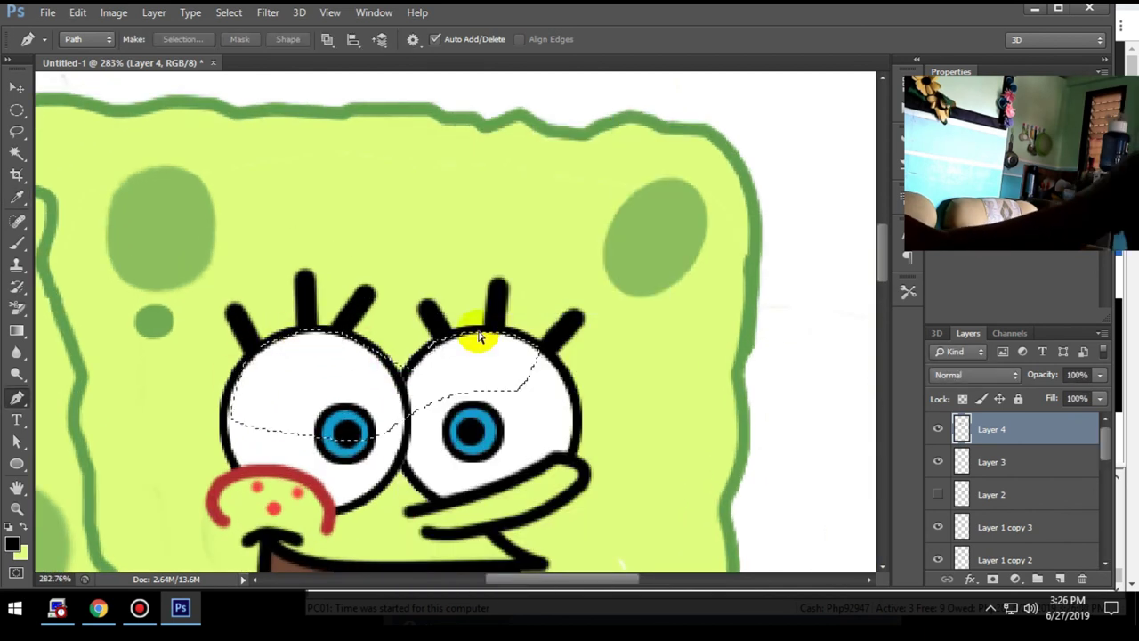
scroll(478, 330, down, 5)
right_click(981, 518)
Merge the drawing into one layer, duplicate it, hide the original, and shift the copy.
click(854, 359)
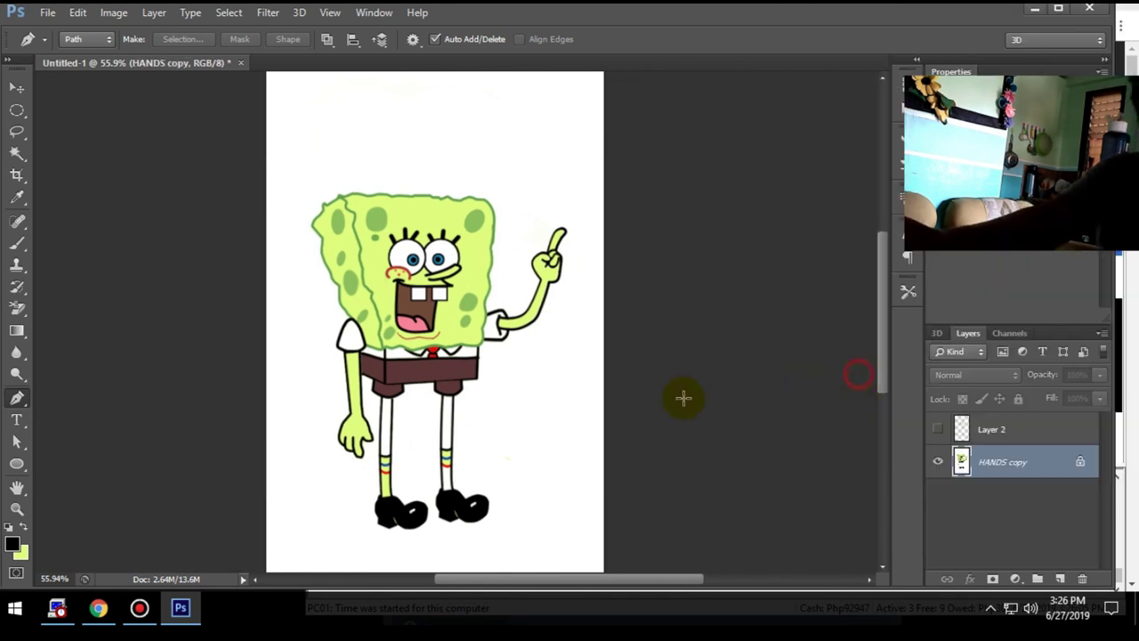
key(v)
key(ctrl+j)
click(937, 461)
drag(418, 319, 436, 300)
Add a white backdrop layer and move the figure slightly up on the page.
key(ctrl+shift+n)
key(Return)
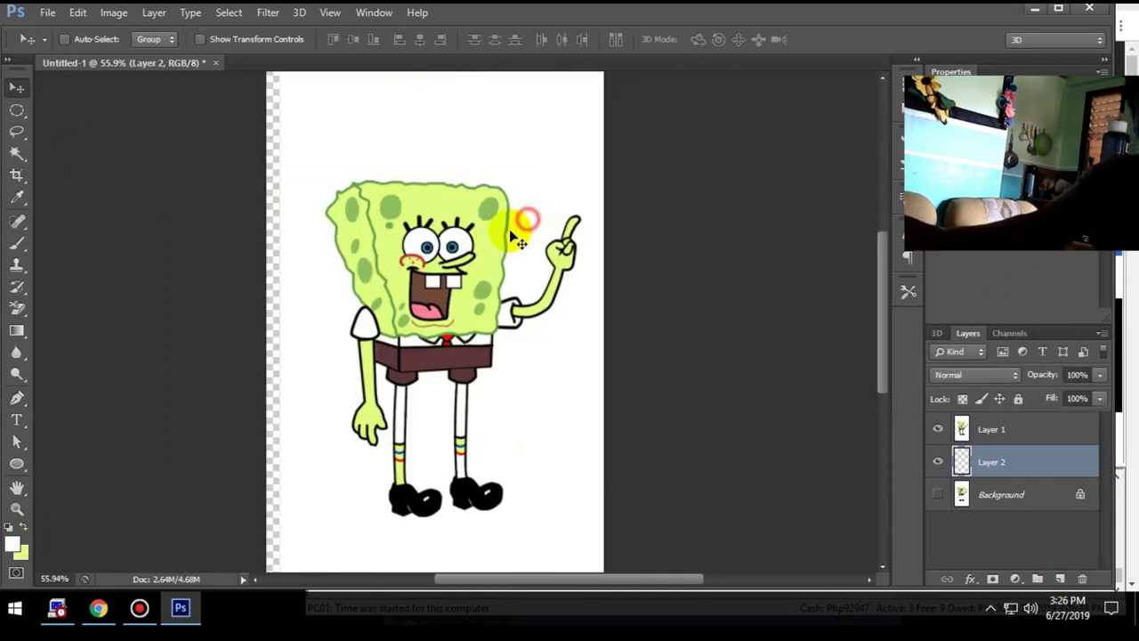
click(491, 383)
drag(492, 382, 473, 337)
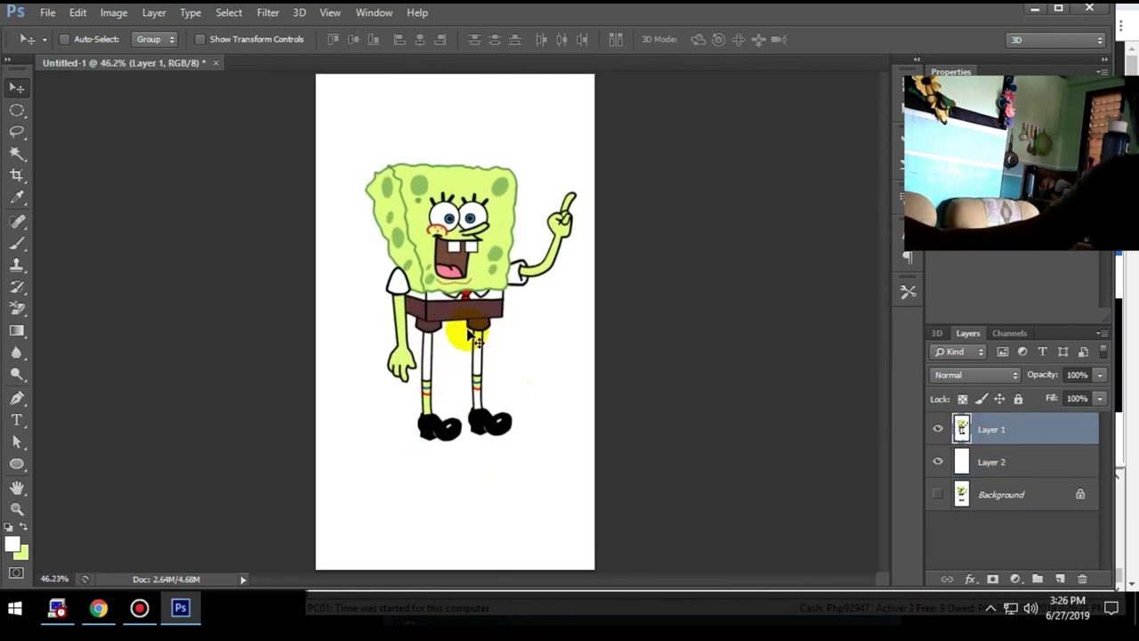
On a new layer, draw dashes along the brown belt and stroke them with a black brush.
key(ctrl+shift+alt+n)
alt+scroll(414, 329, up, 3)
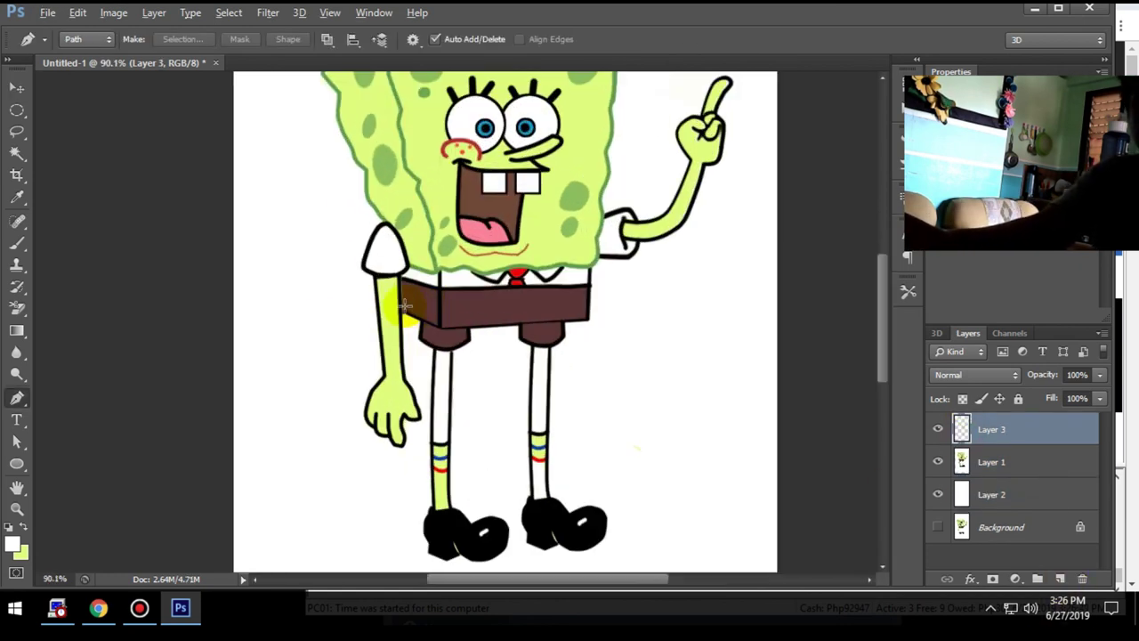
key(b)
click(37, 531)
key(p)
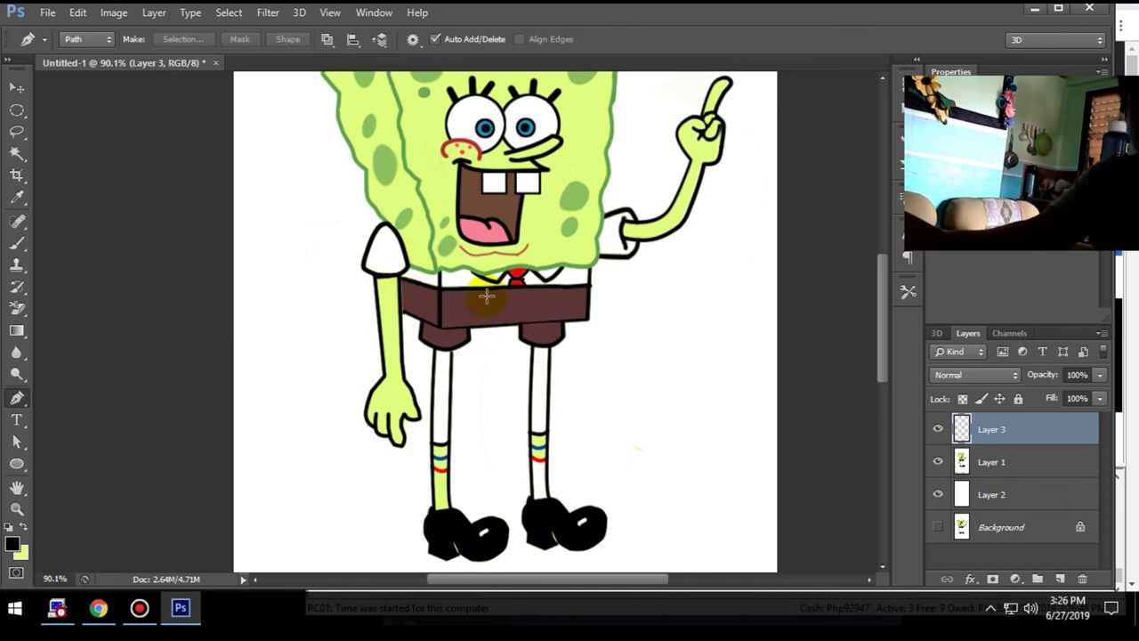
alt+scroll(445, 288, up, 2)
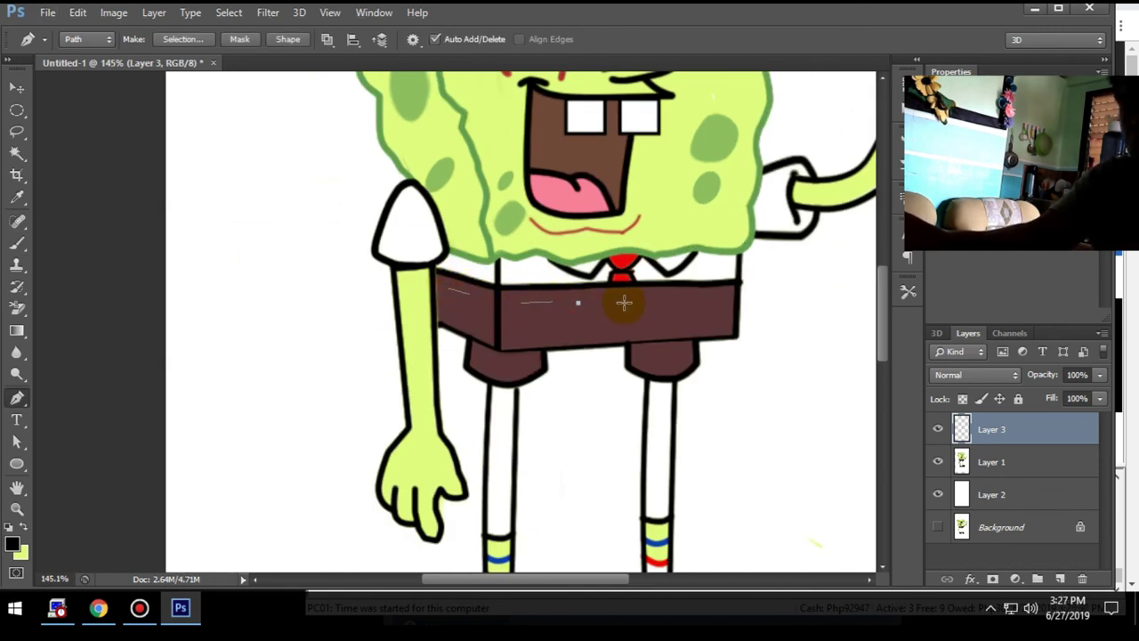
right_click(703, 299)
click(782, 326)
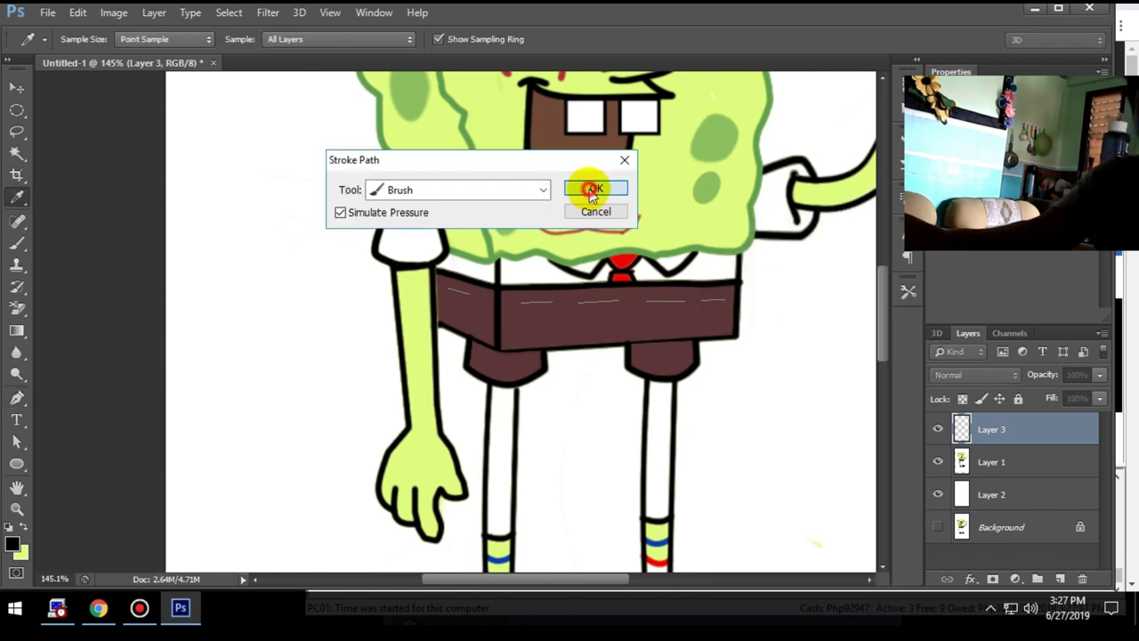
click(590, 191)
alt+scroll(890, 397, down, 2)
On another new layer, draw the tie outline path and stroke it in black.
key(ctrl+shift+alt+n)
alt+scroll(646, 292, up, 3)
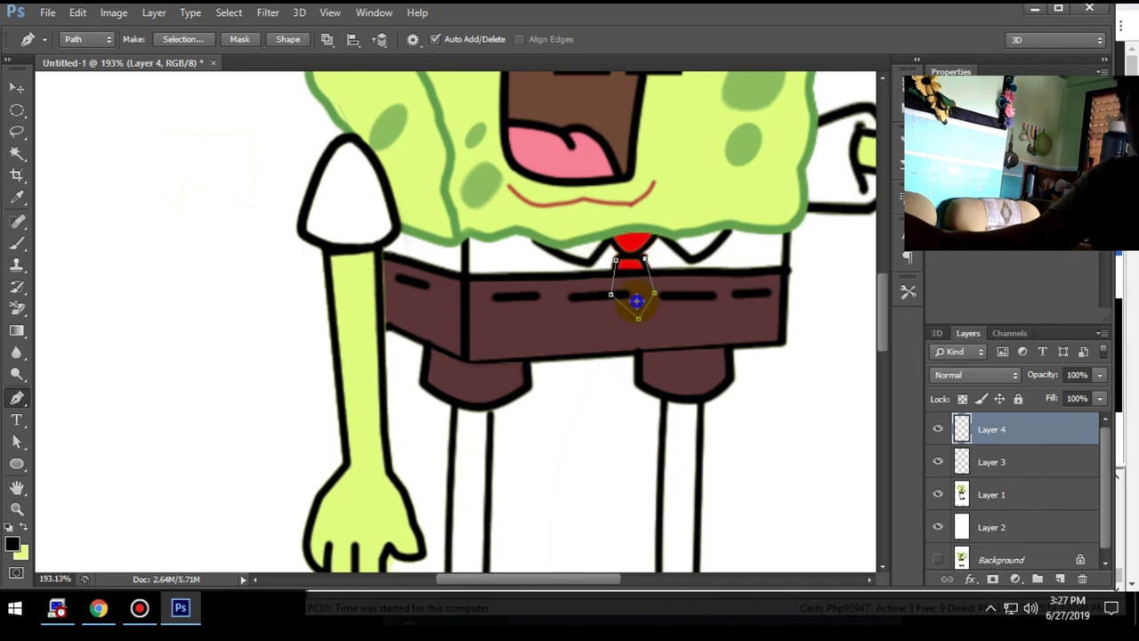
right_click(620, 267)
click(691, 213)
click(592, 188)
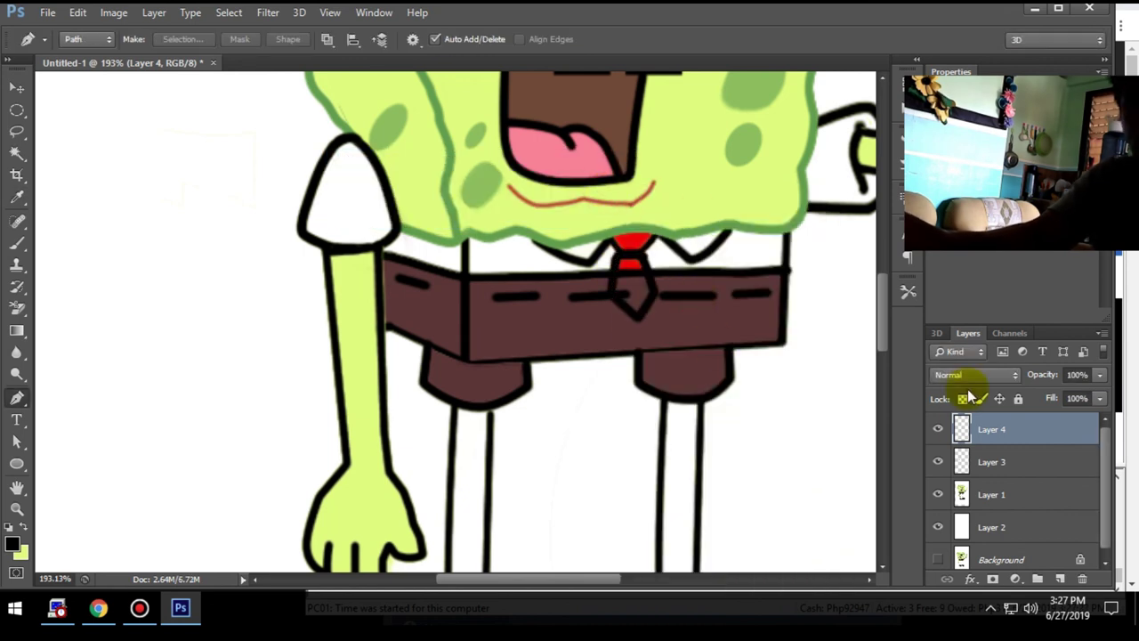
Fill the tie path with red on its own layer, placed below the black outline.
click(1058, 579)
right_click(632, 285)
click(694, 194)
click(531, 153)
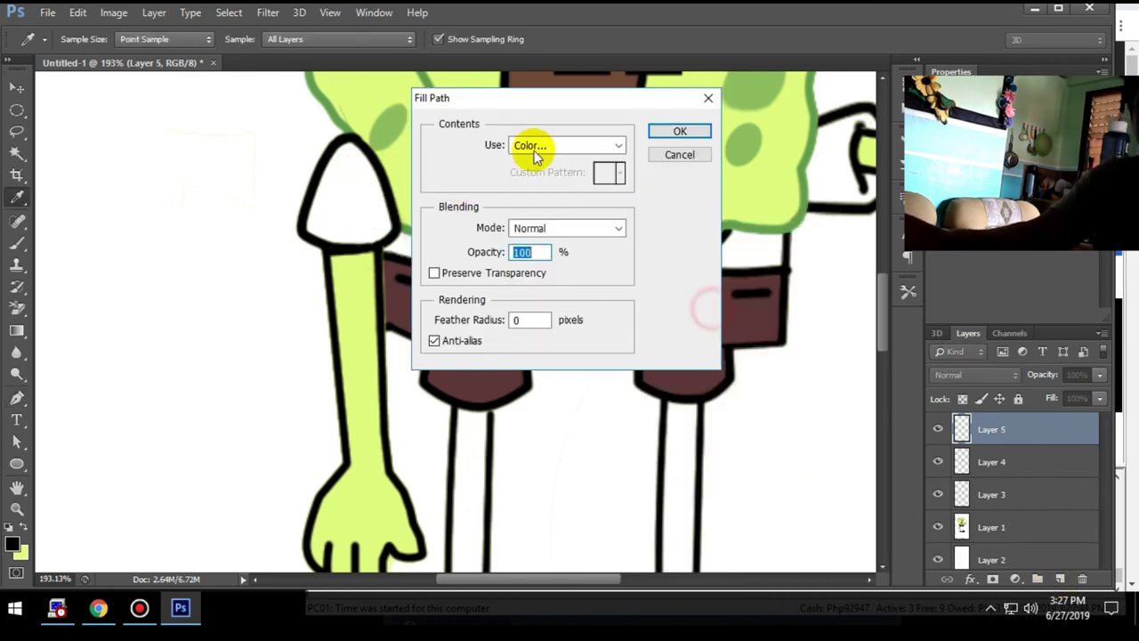
click(557, 216)
click(671, 129)
drag(991, 461, 997, 425)
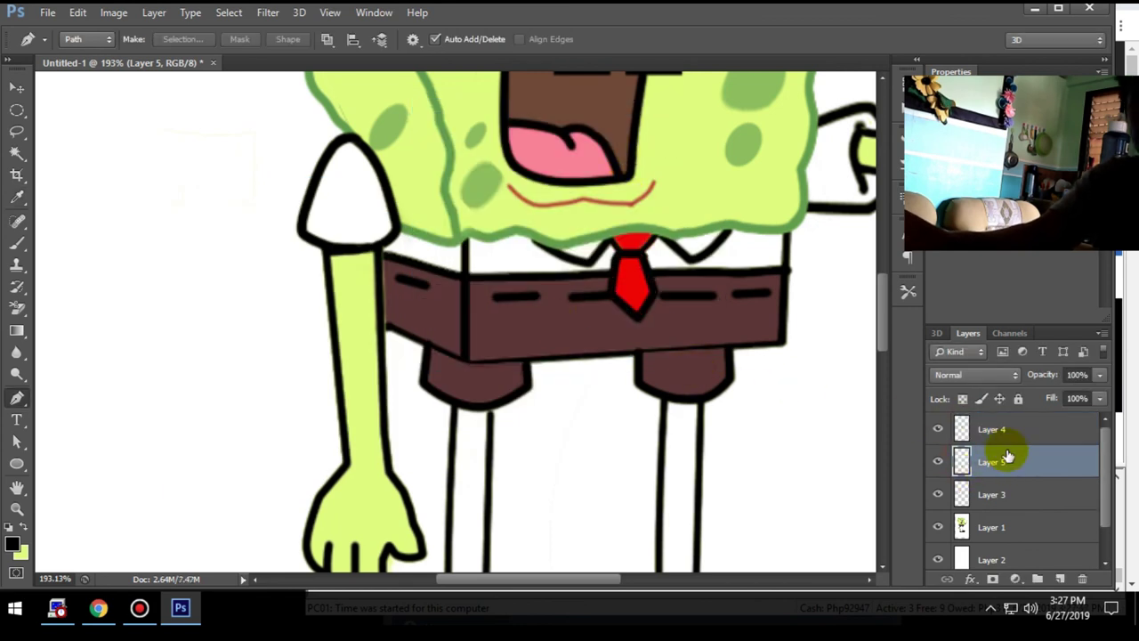
scroll(685, 436, down, 3)
scroll(685, 436, down, 2)
scroll(749, 466, down, 3)
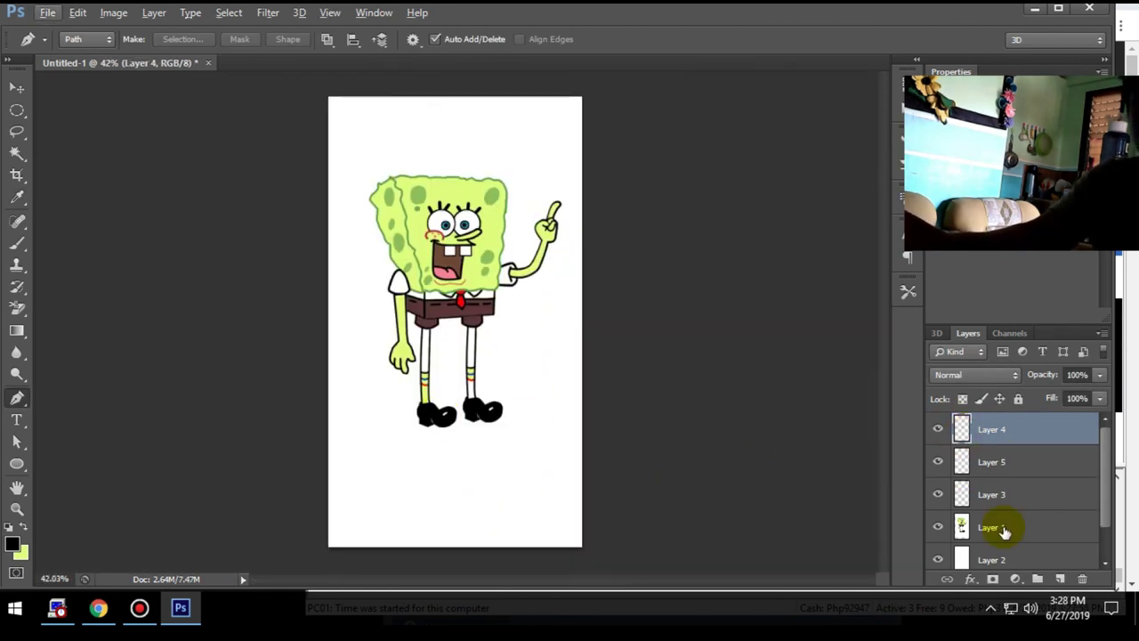
Select the merged SpongeBob figure layer and duplicate it with Ctrl+J.
scroll(534, 343, down, 2)
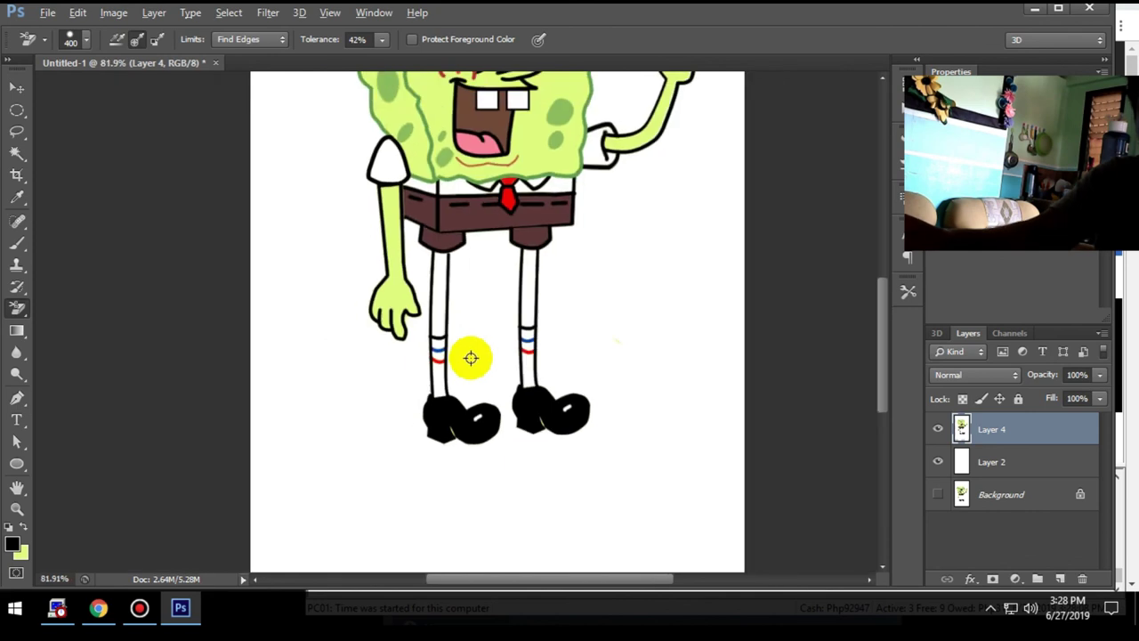
scroll(472, 358, down, 2)
scroll(498, 343, down, 1)
scroll(503, 336, down, 1)
click(1032, 494)
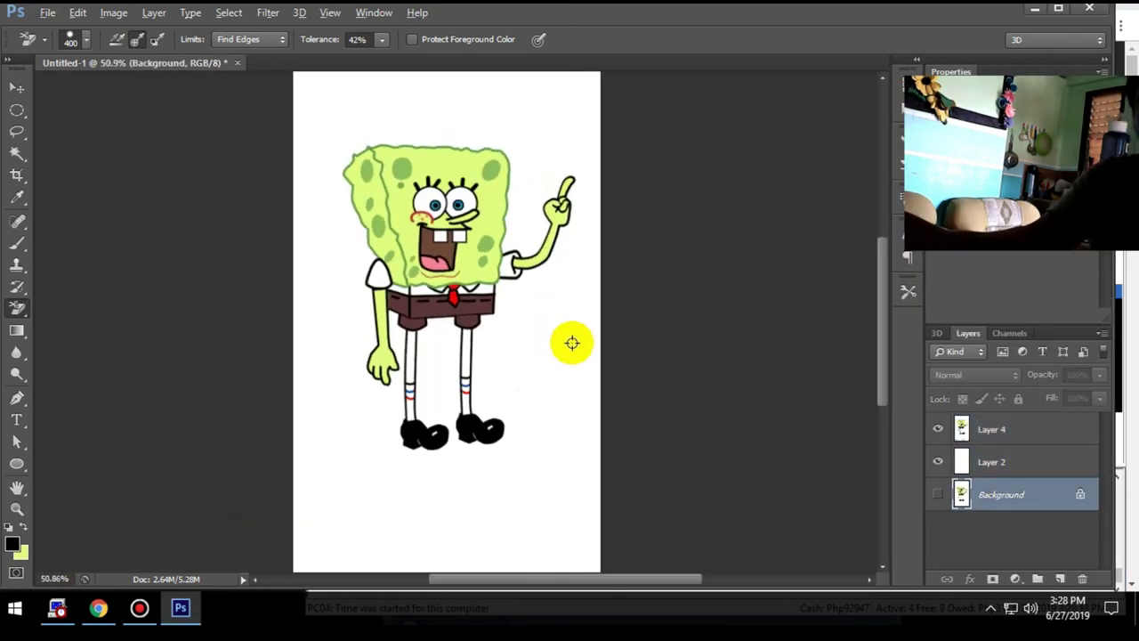
key(v)
ctrl+click(436, 369)
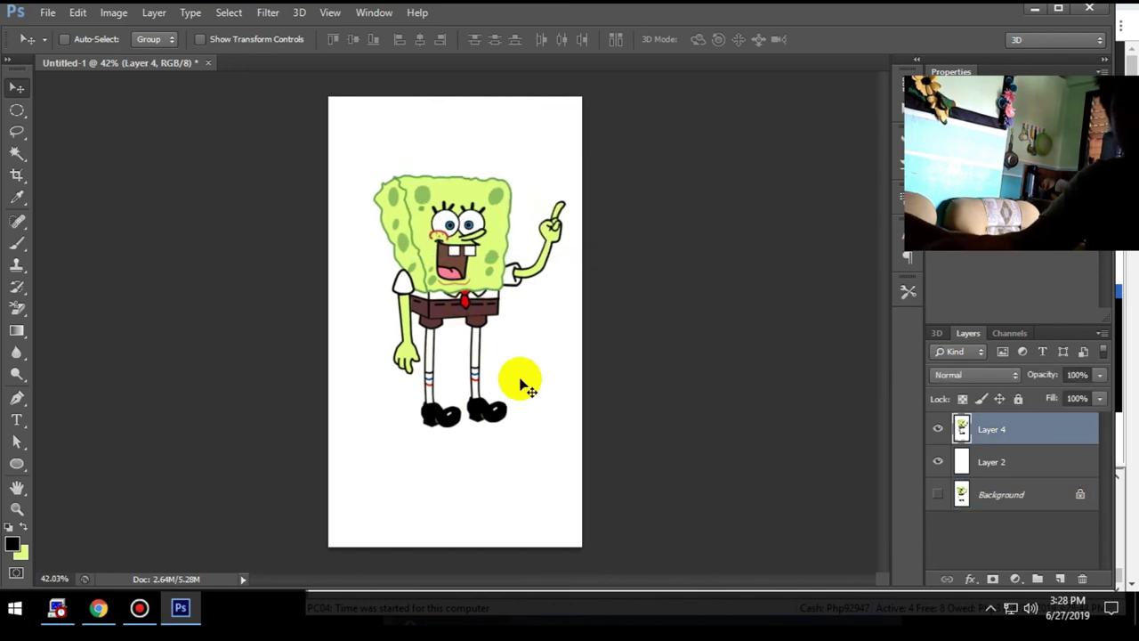
key(ctrl+j)
Flip the duplicate vertically and place it beneath the original figure.
key(ctrl+t)
right_click(454, 322)
click(528, 304)
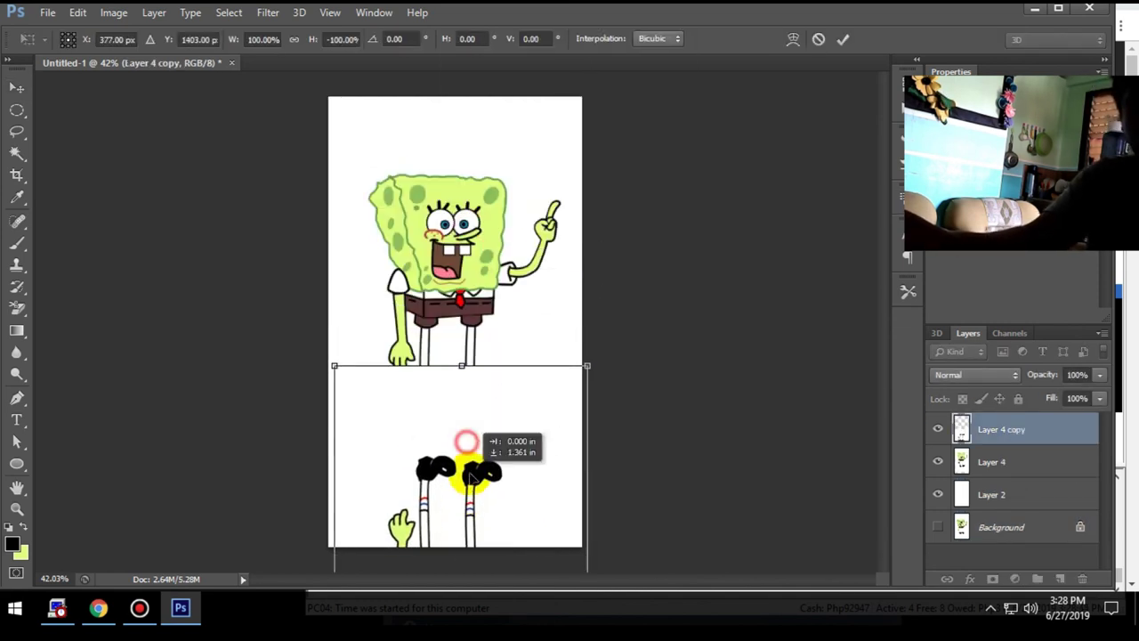
drag(529, 304, 503, 436)
key(Return)
drag(962, 429, 987, 476)
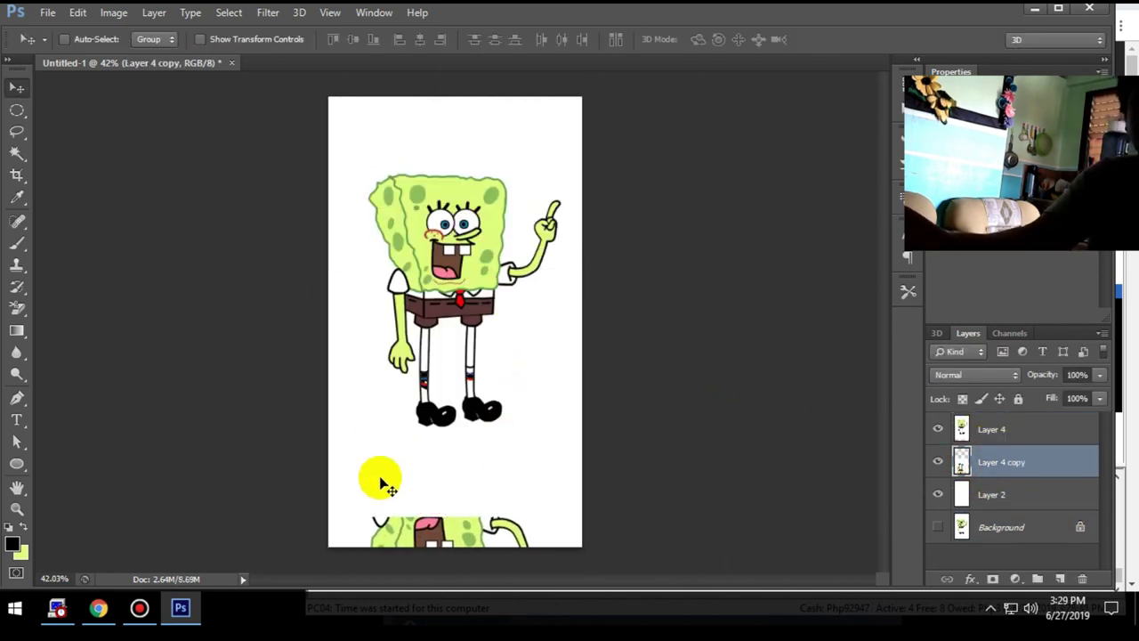
Lower the reflection further and erase stray background around the feet.
key(e)
click(937, 429)
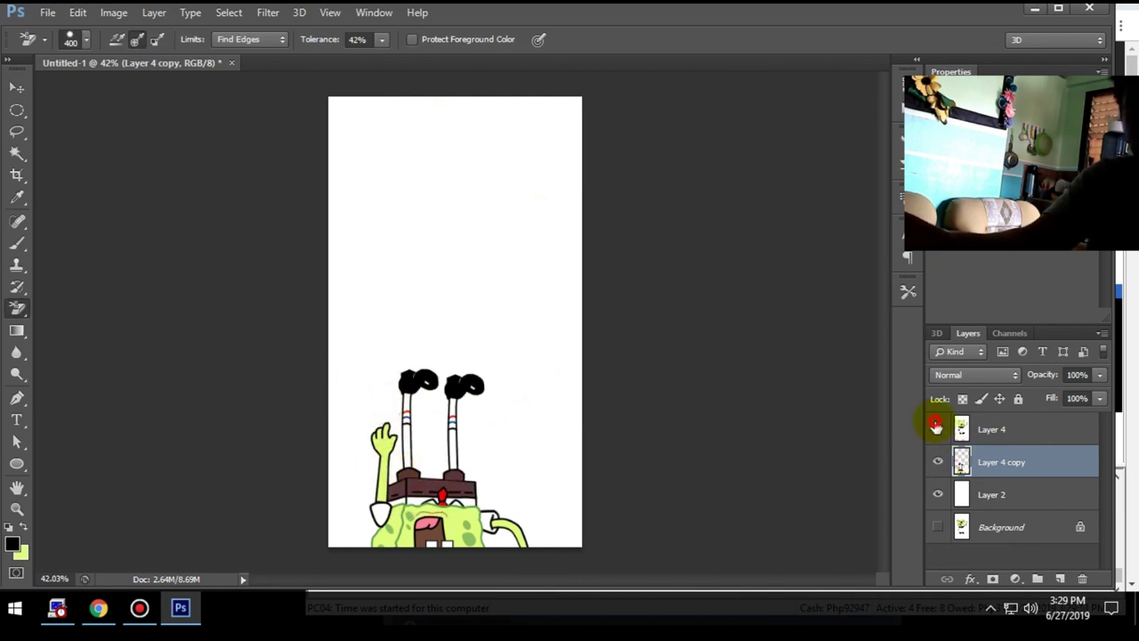
click(935, 427)
click(992, 429)
key(v)
mouse_move(414, 439)
mouse_down()
mouse_move(457, 466)
mouse_move(465, 521)
mouse_up()
click(992, 429)
key(e)
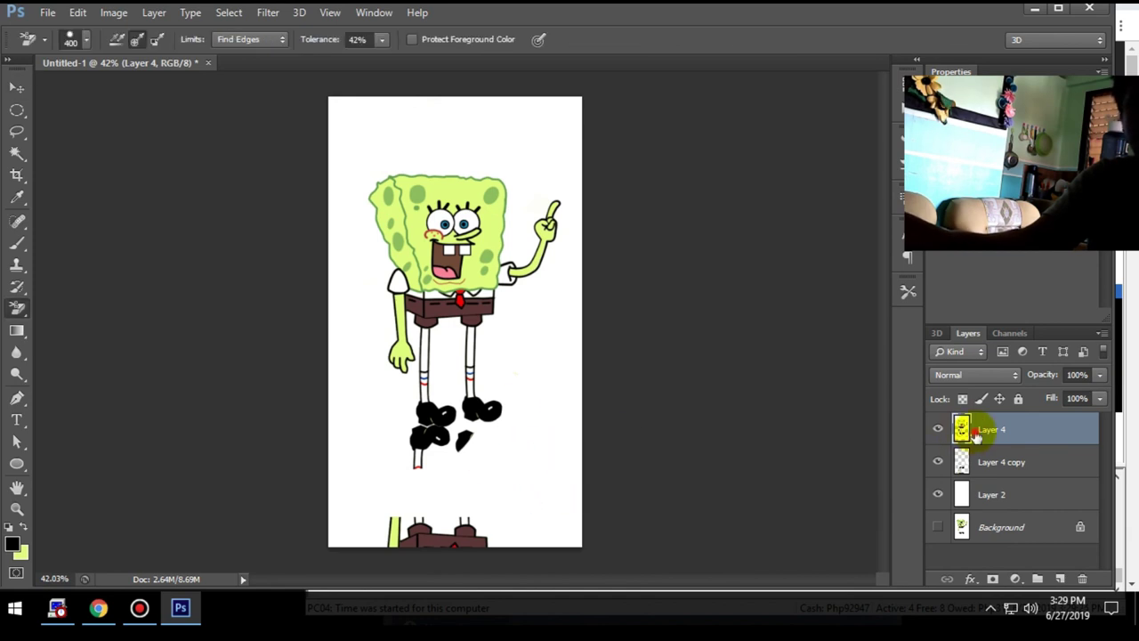
drag(392, 467, 419, 483)
Fade the reflection layer to 11% opacity, previewing Ripple distortion without applying it.
key(v)
click(987, 461)
scroll(495, 457, up, 3)
scroll(492, 473, up, 2)
scroll(489, 470, down, 2)
scroll(497, 459, down, 3)
key(1)
key(1)
click(267, 13)
click(518, 237)
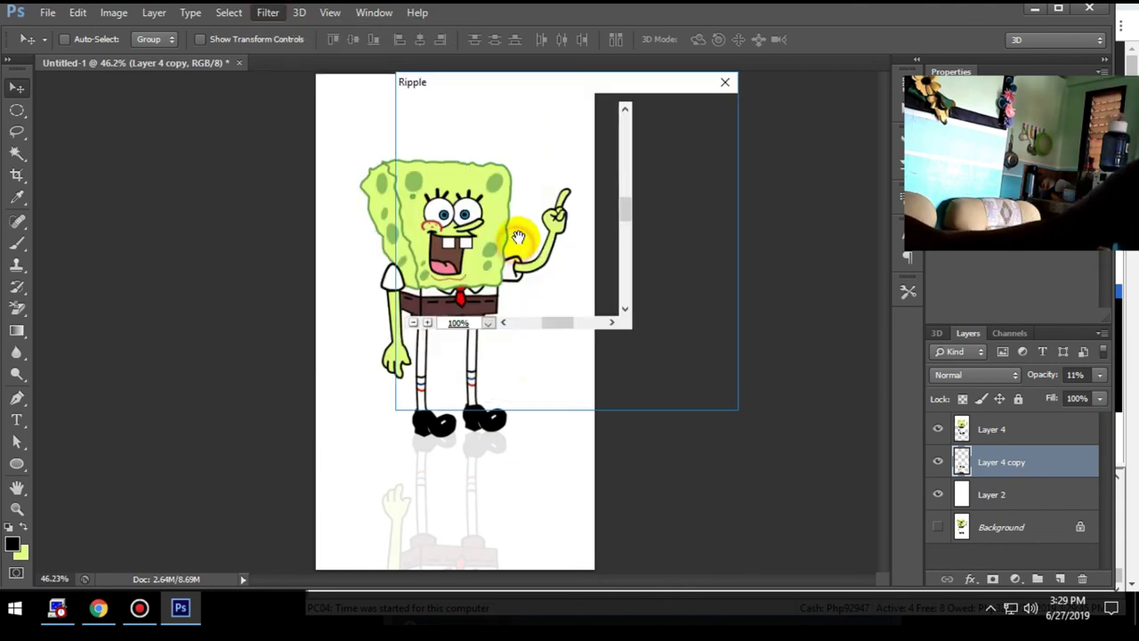
key(Return)
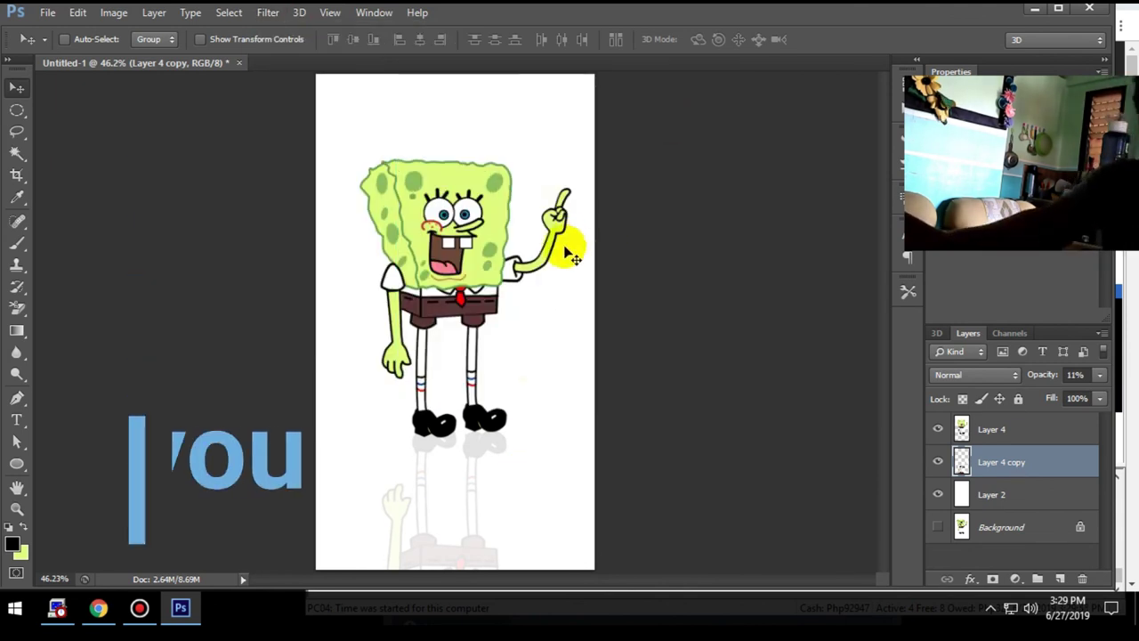
On a new layer, brush a black shadow under the shoes and apply Gaussian Blur.
key(ctrl+shift+alt+n)
key(b)
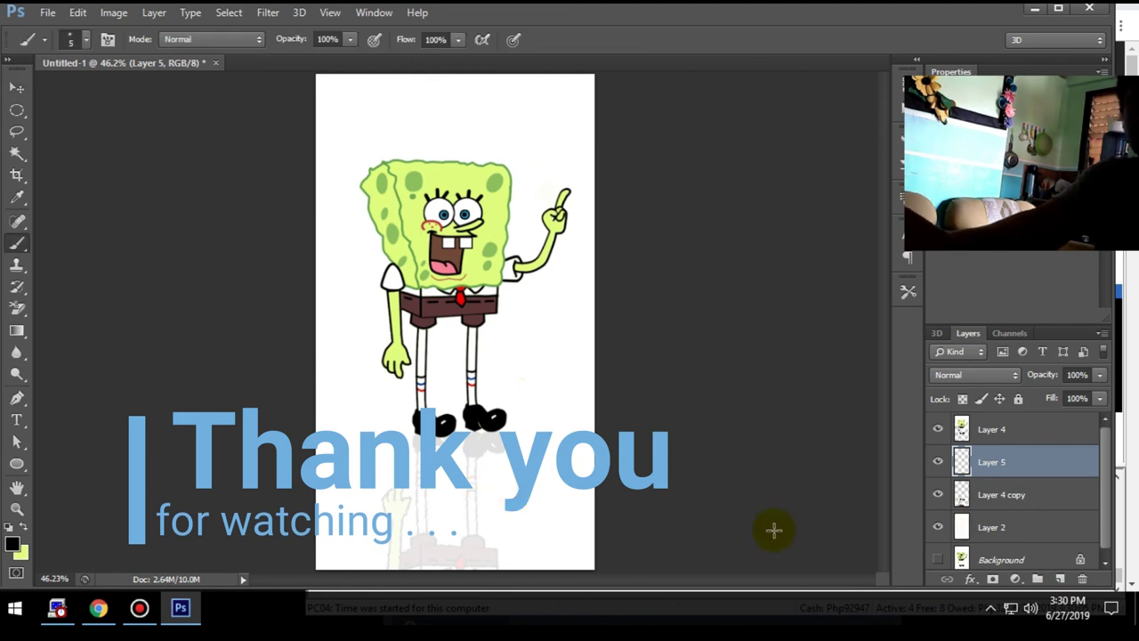
scroll(428, 462, up, 2)
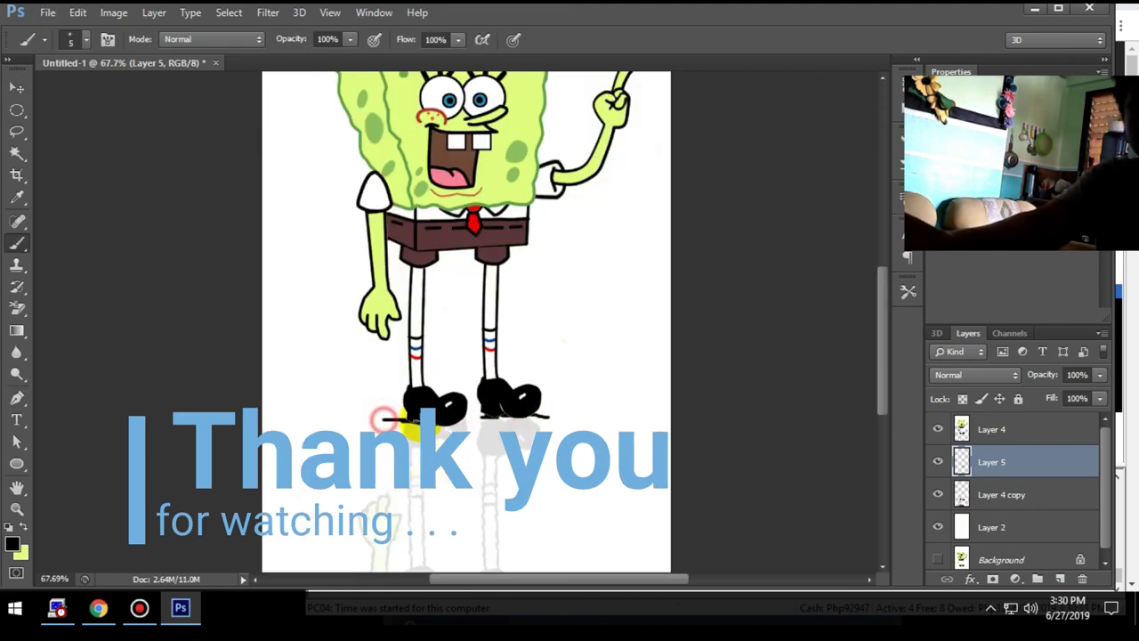
scroll(384, 418, down, 2)
click(268, 12)
click(516, 307)
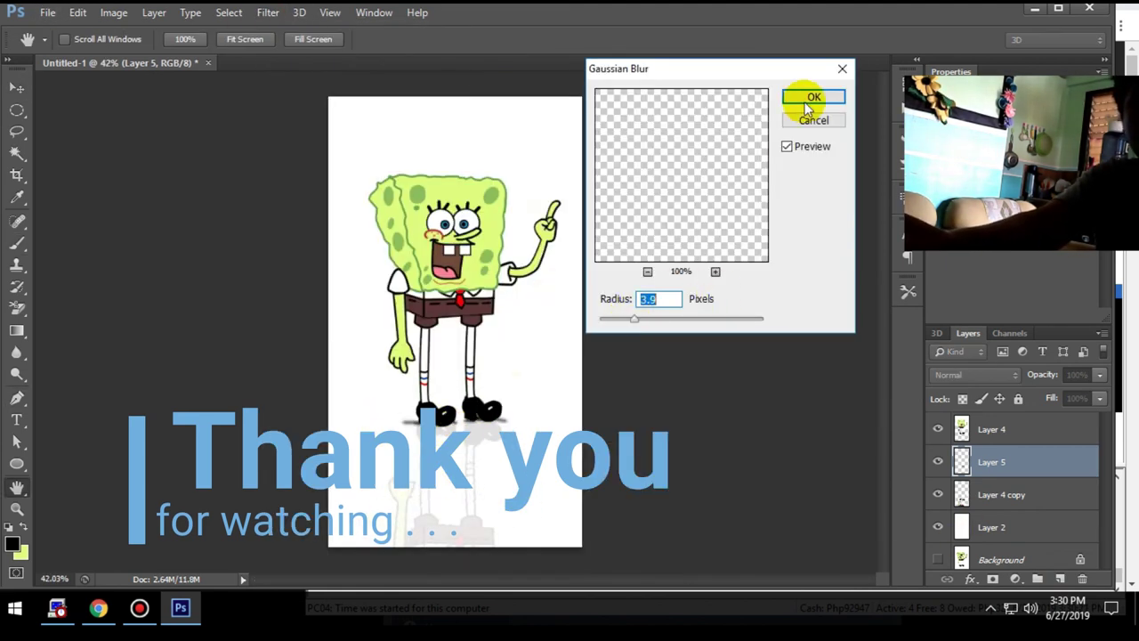